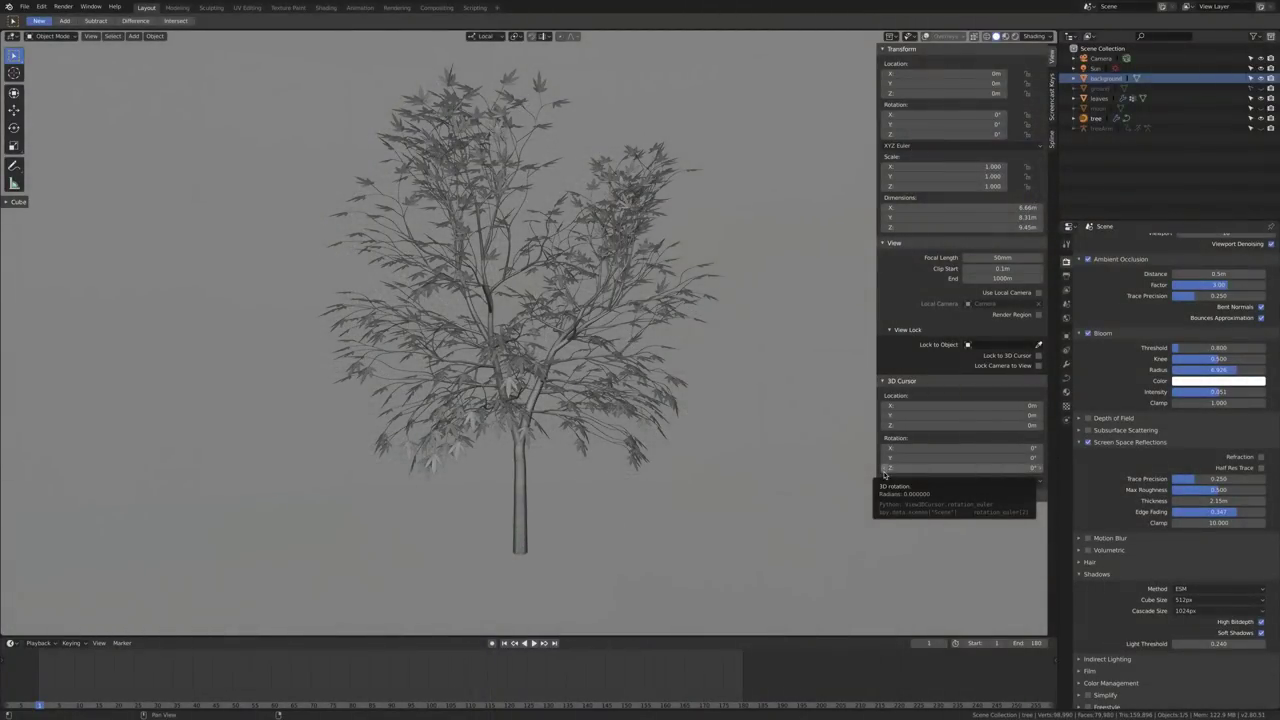
Temporarily hide the tree object to inspect the leaves on their own, and show it again.
middle_drag(354, 358, 464, 357)
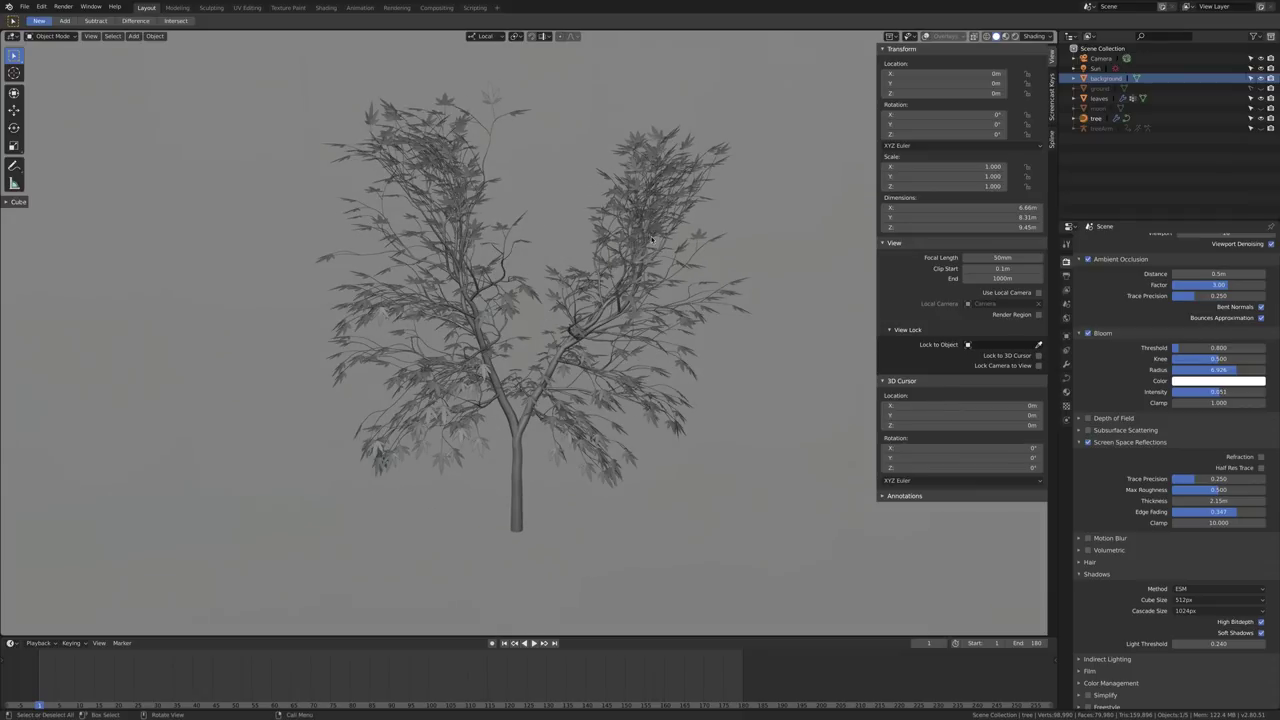
middle_drag(651, 235, 613, 250)
click(1261, 118)
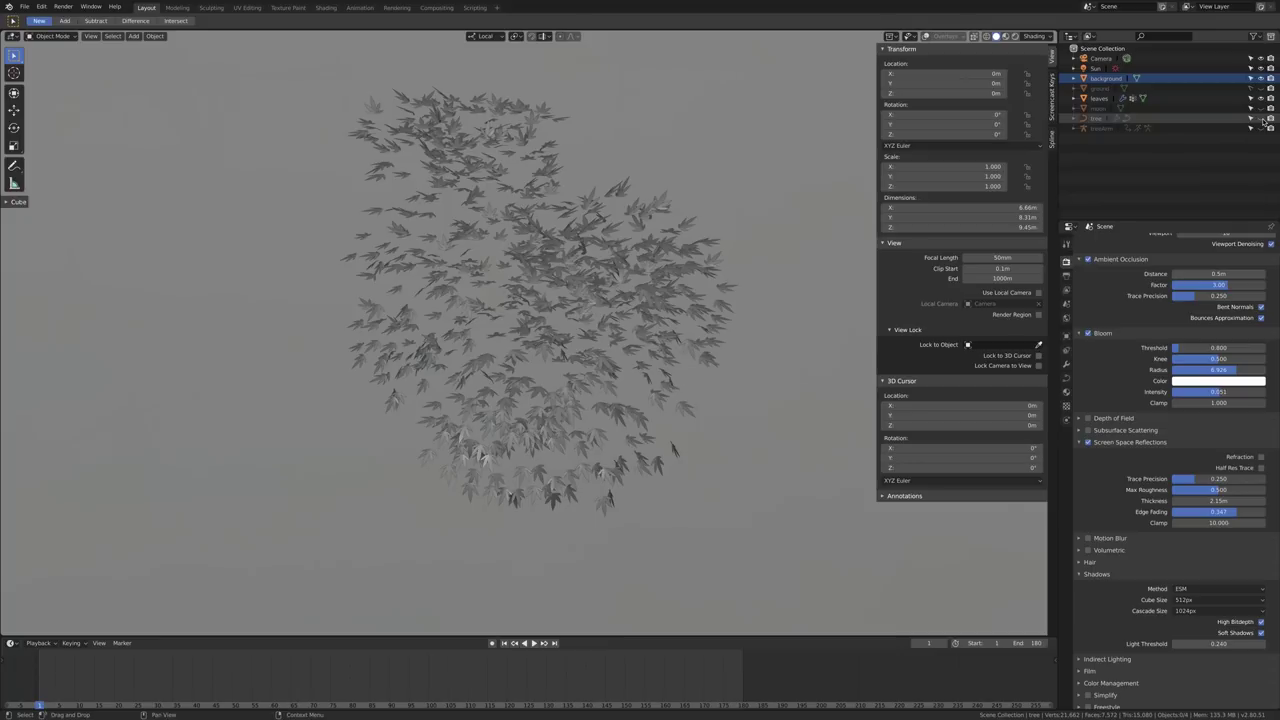
middle_drag(328, 349, 395, 330)
scroll(395, 330, up, 6)
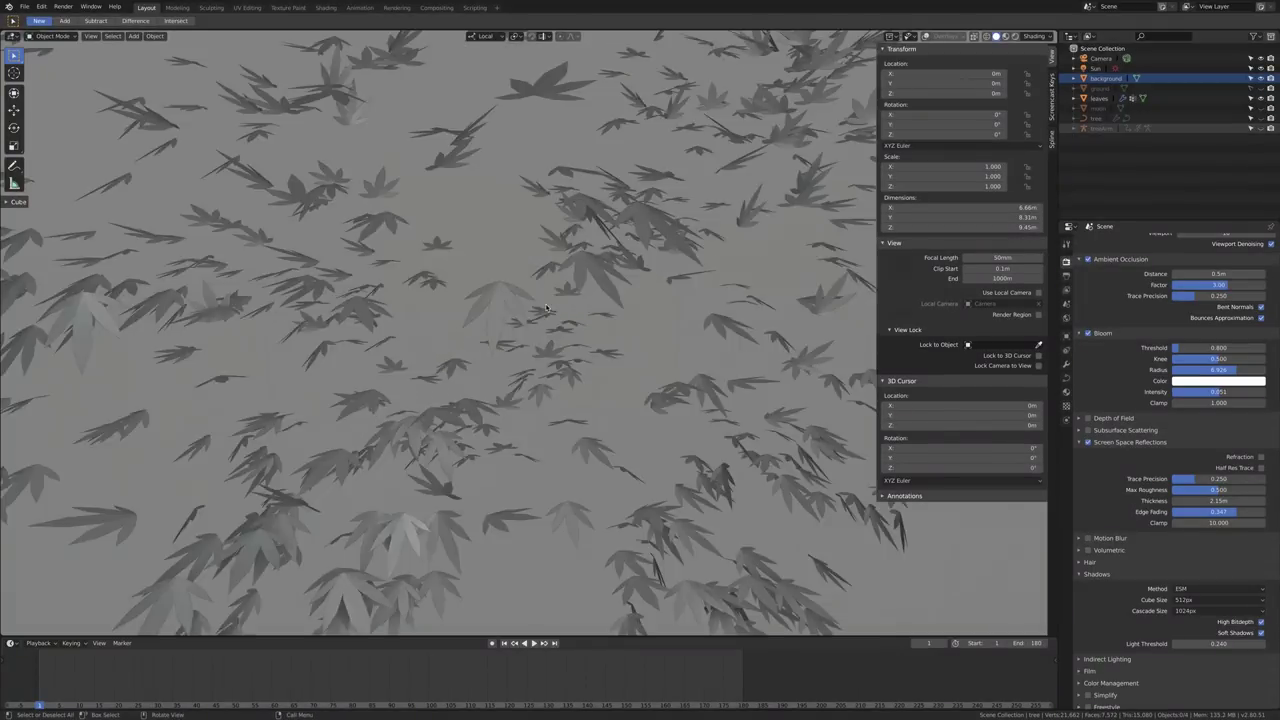
click(1260, 118)
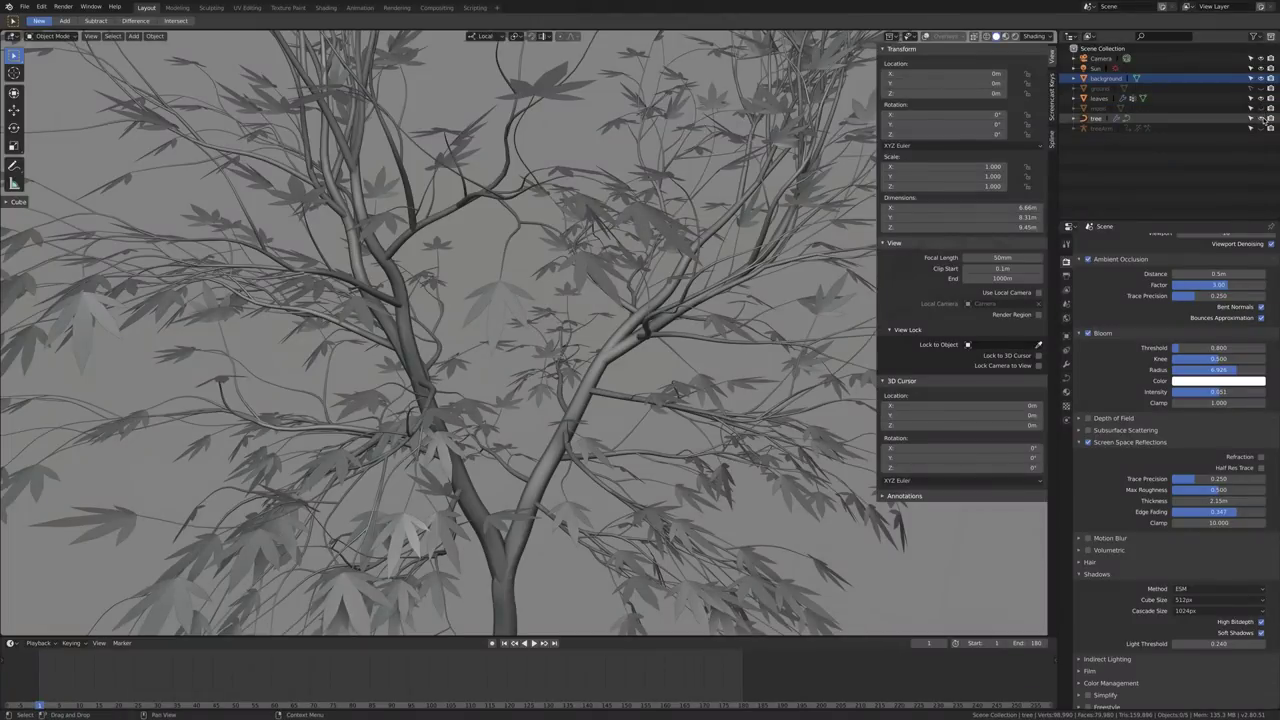
scroll(604, 391, down, 5)
middle_drag(600, 388, 461, 392)
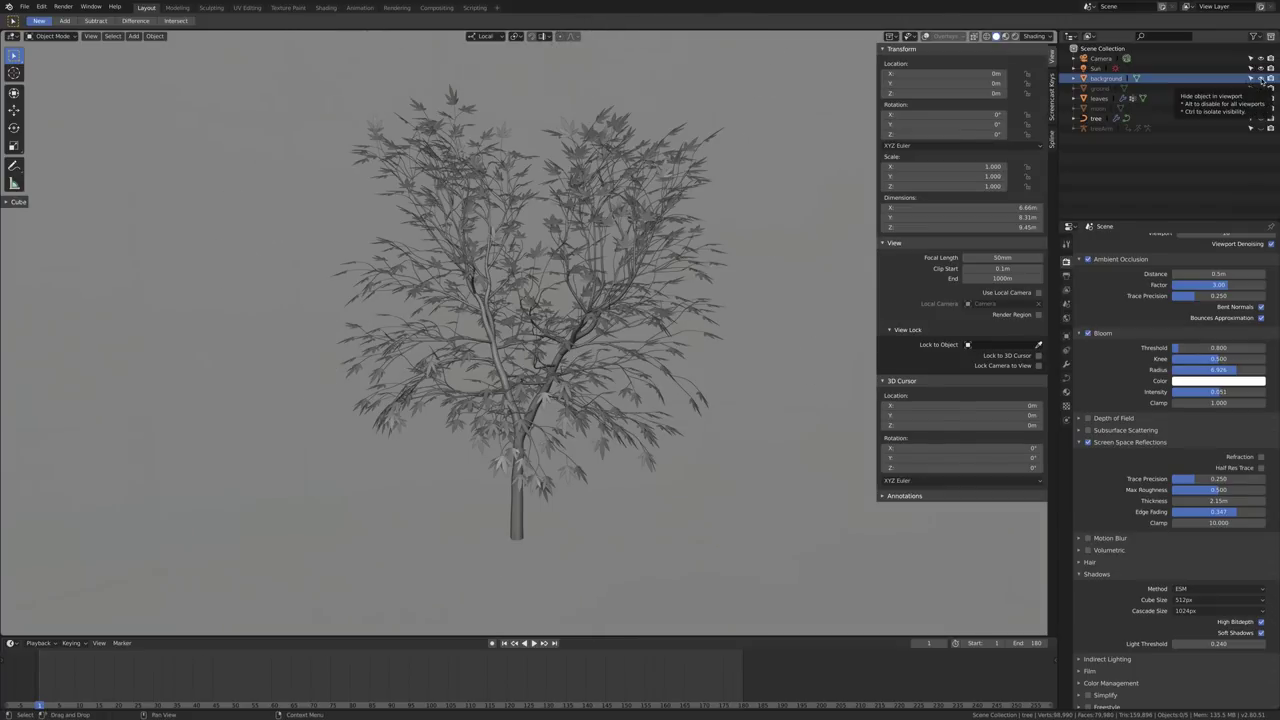
Show the ground object in the viewport and view it together with the surrounding background sphere.
click(1261, 88)
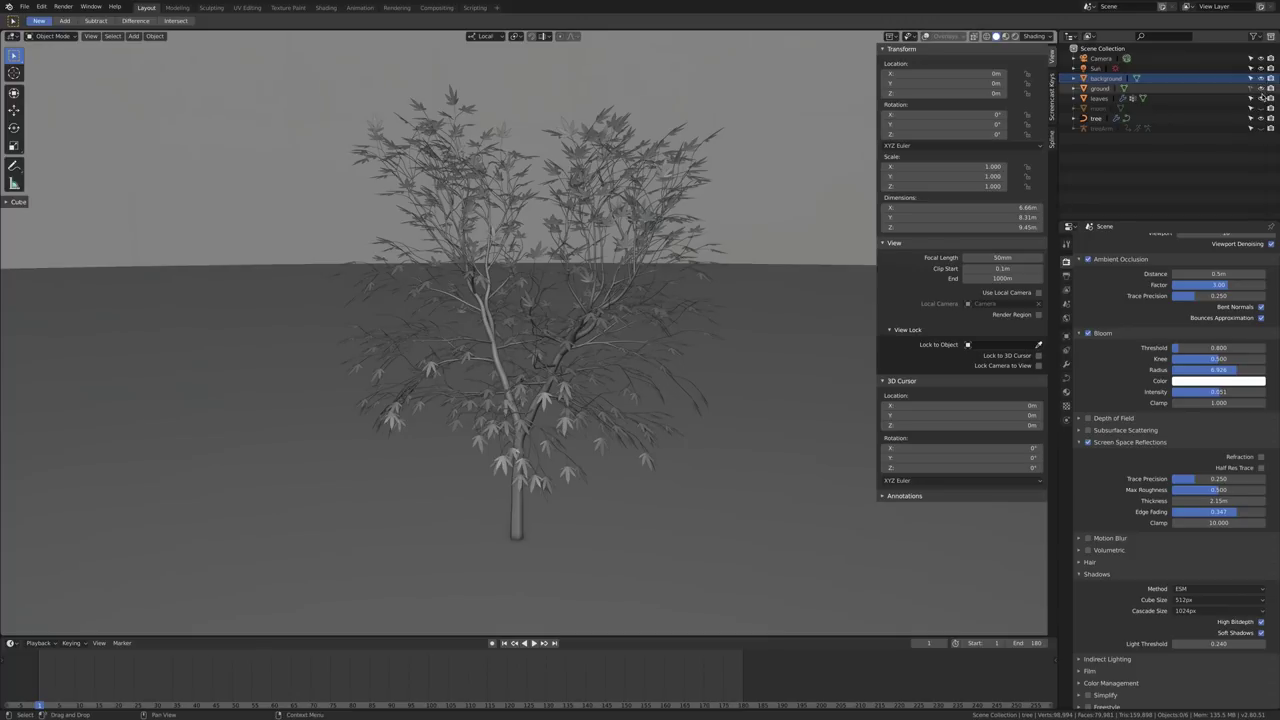
scroll(640, 262, down, 10)
scroll(640, 262, down, 3)
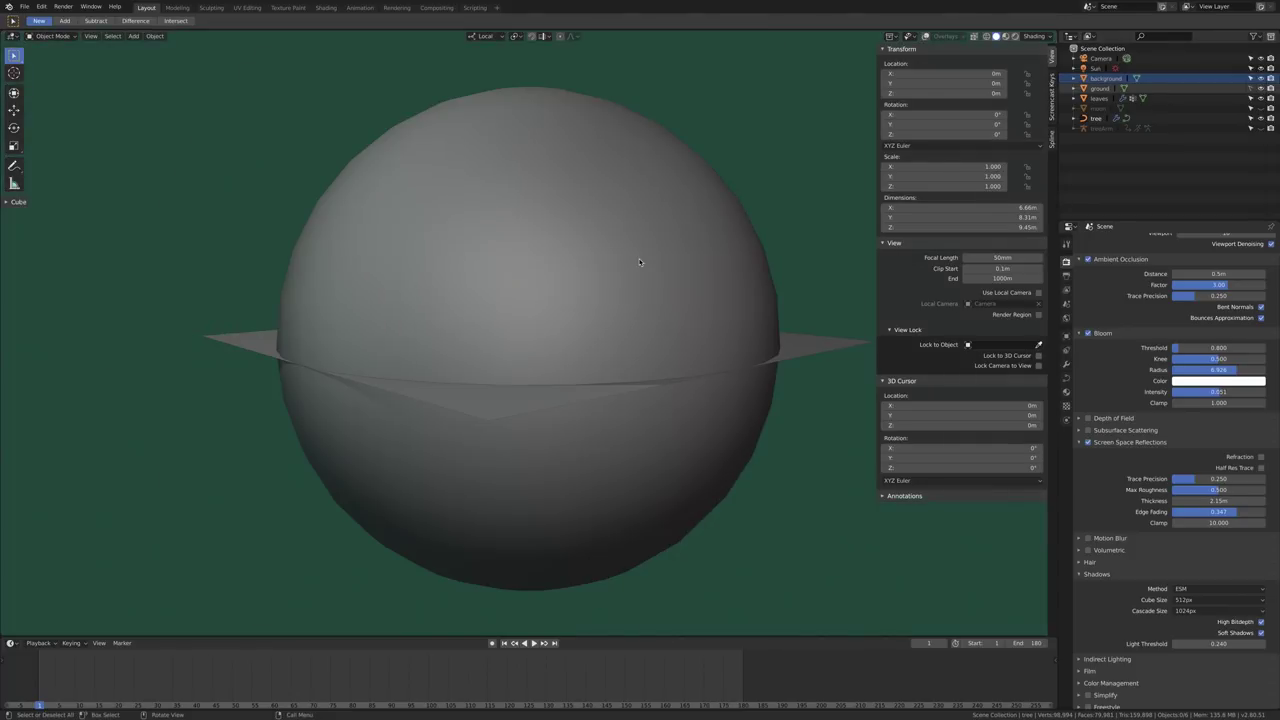
middle_drag(562, 315, 561, 324)
Select the background sphere and turn on the viewport overlays.
click(504, 517)
click(925, 36)
click(925, 36)
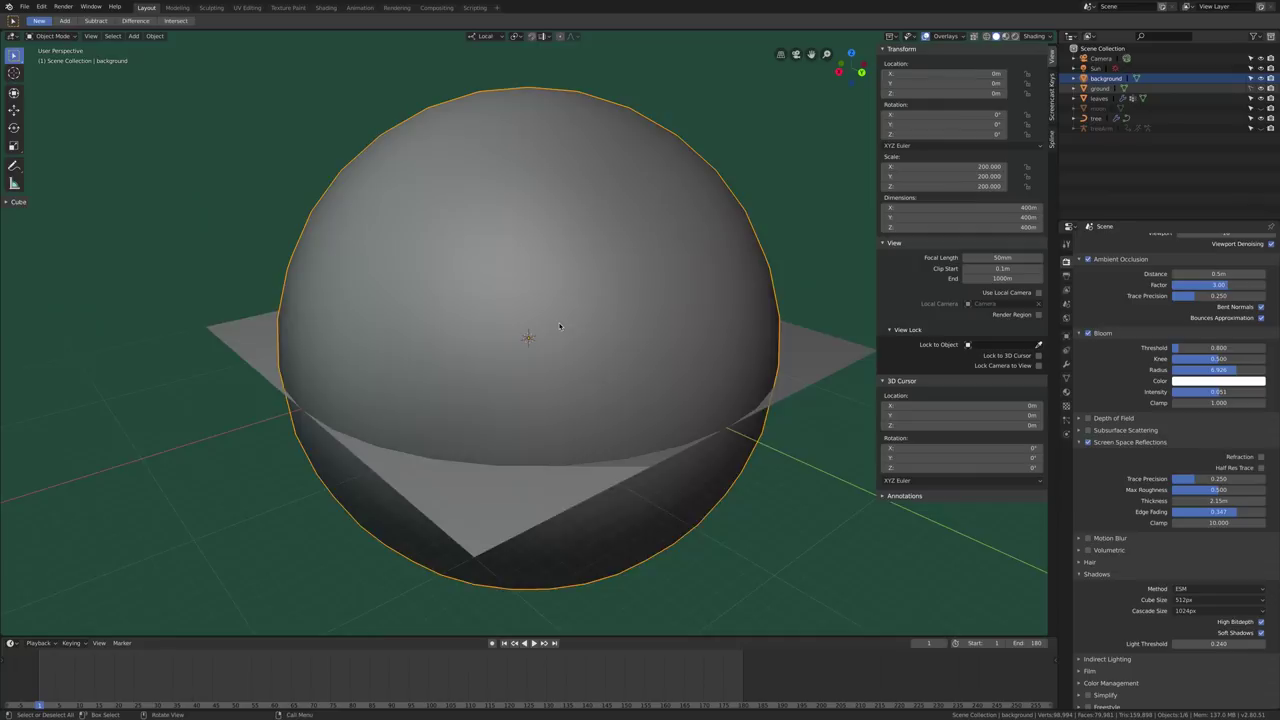
scroll(559, 325, up, 5)
scroll(560, 325, down, 7)
middle_drag(700, 208, 751, 173)
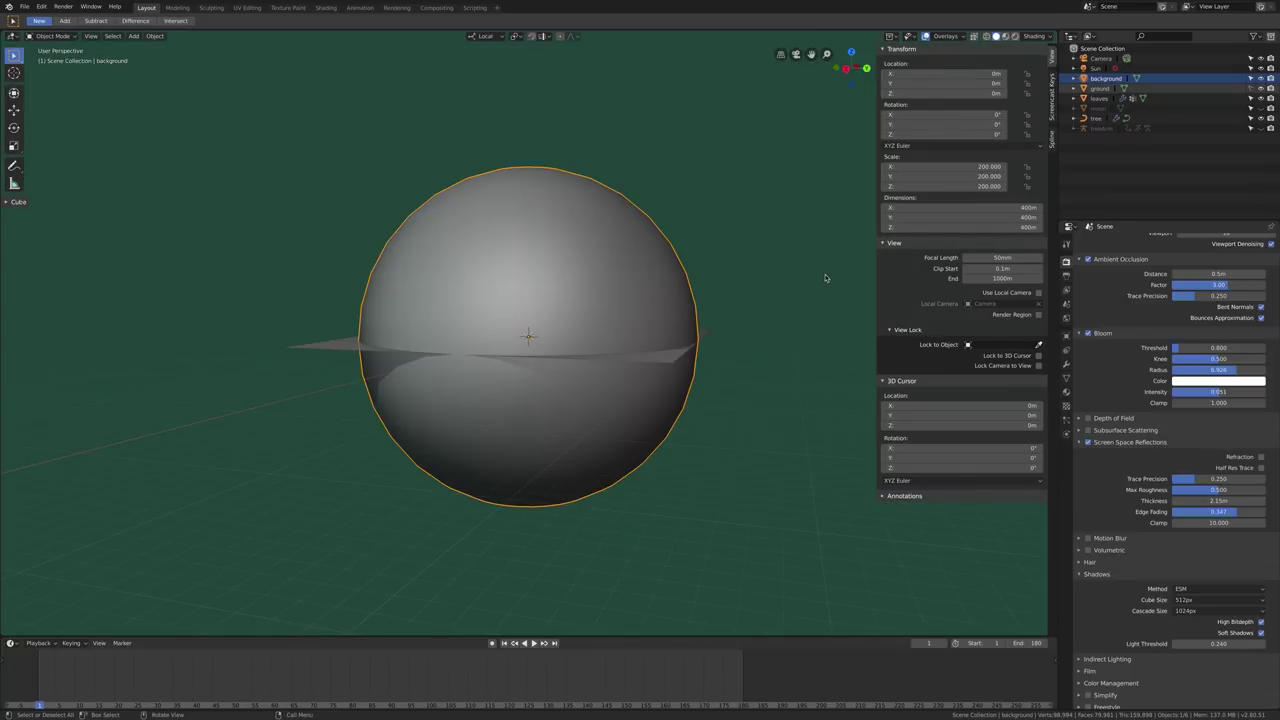
Display the world settings and switch the viewport to rendered shading with the tree in view.
click(1066, 316)
scroll(632, 325, up, 5)
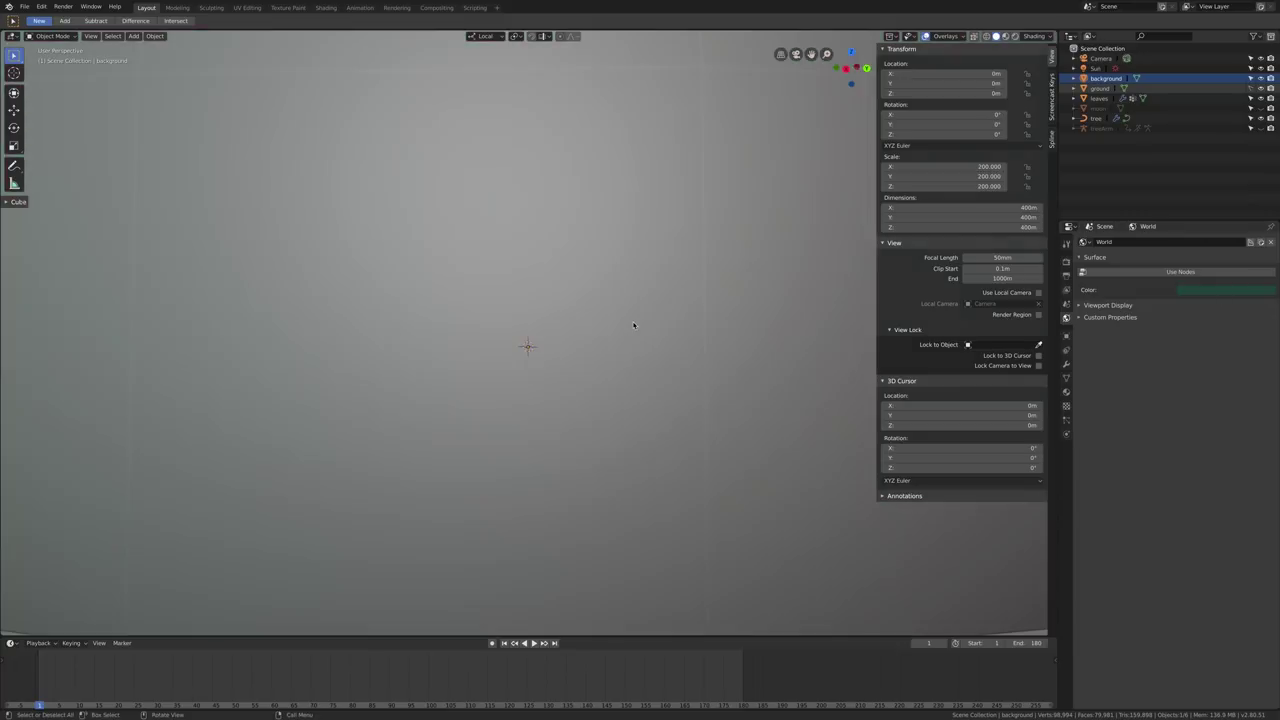
scroll(632, 325, up, 8)
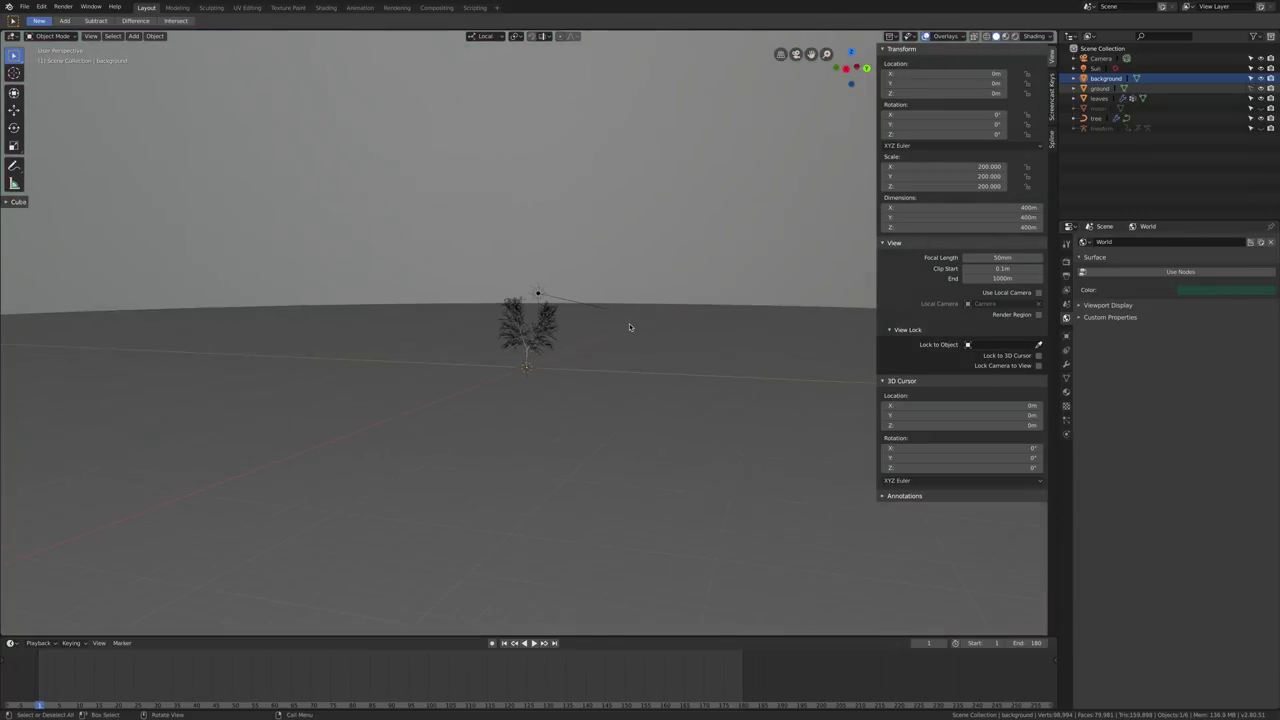
scroll(633, 326, up, 3)
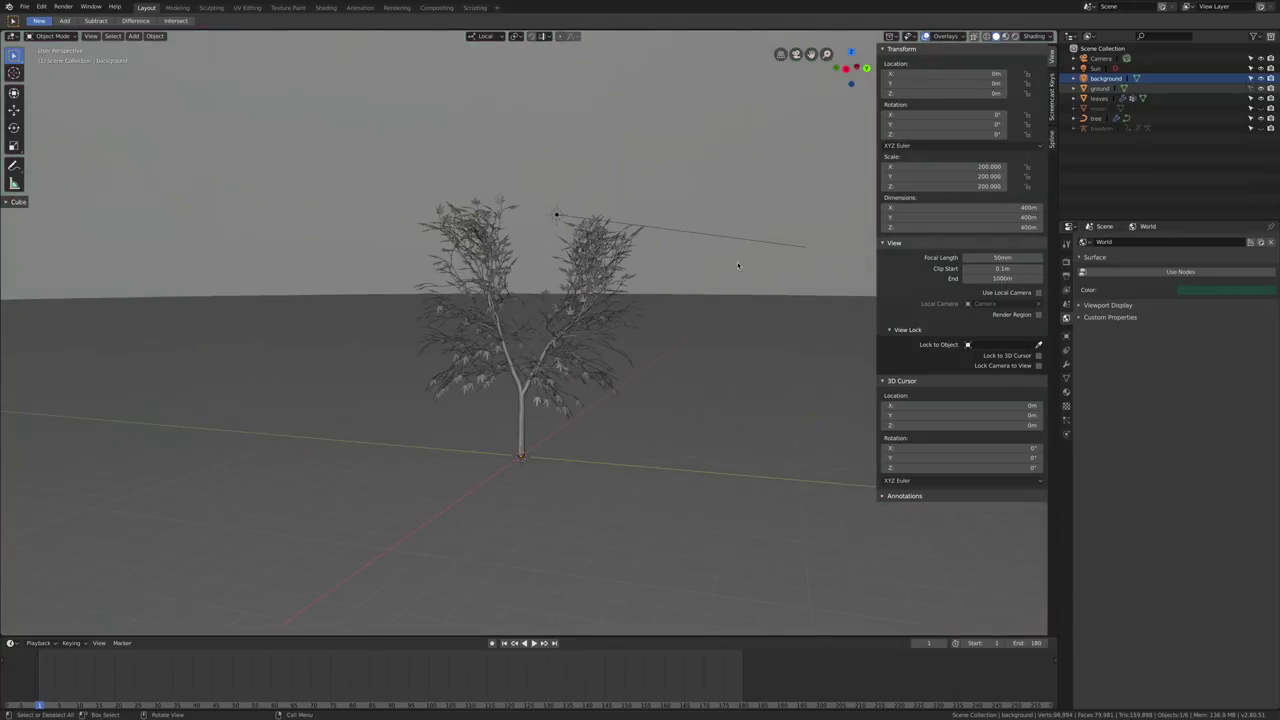
click(1015, 36)
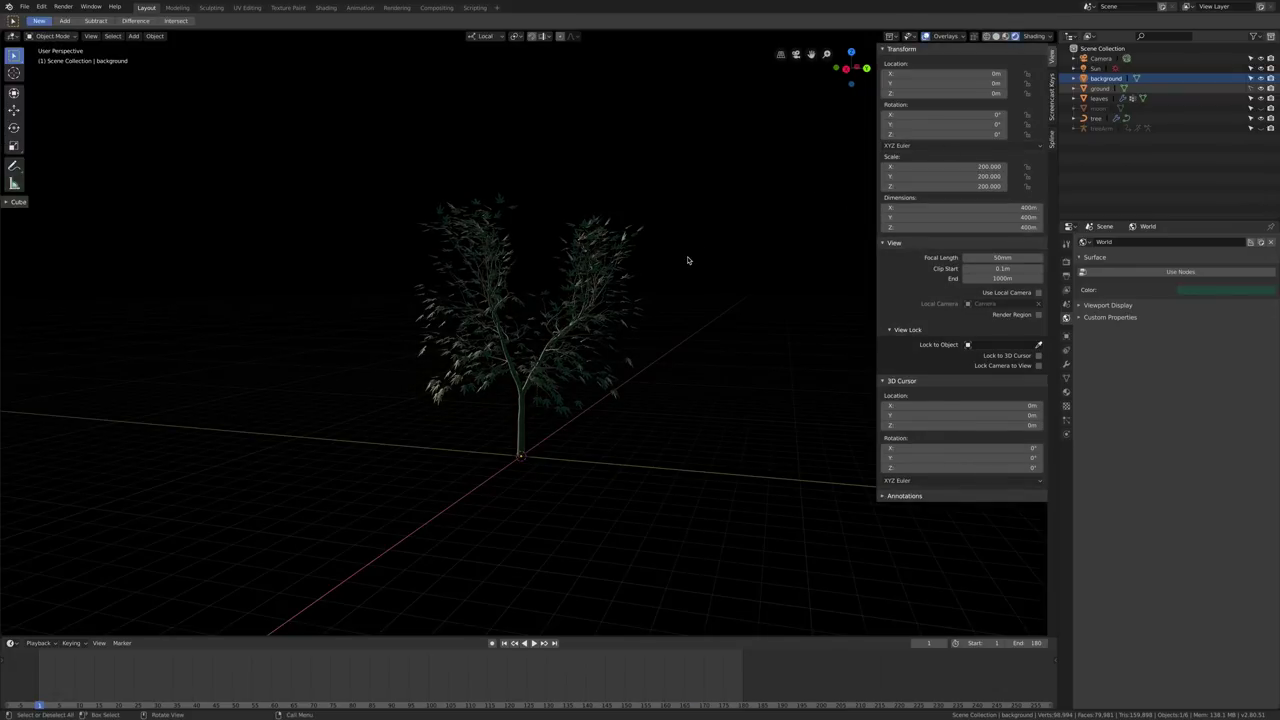
middle_drag(688, 260, 672, 283)
Show the moon object in the viewport and view the tree's lighting from the front and back.
click(1260, 108)
scroll(557, 380, up, 6)
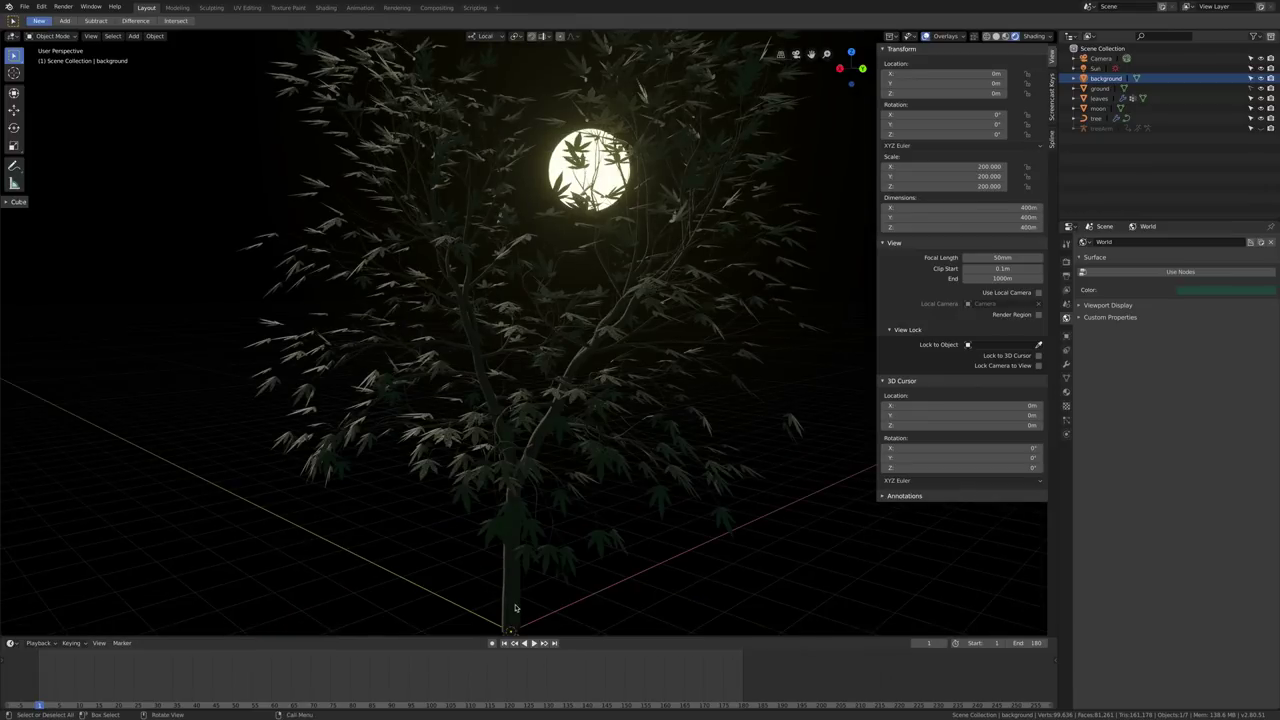
middle_drag(521, 578, 451, 569)
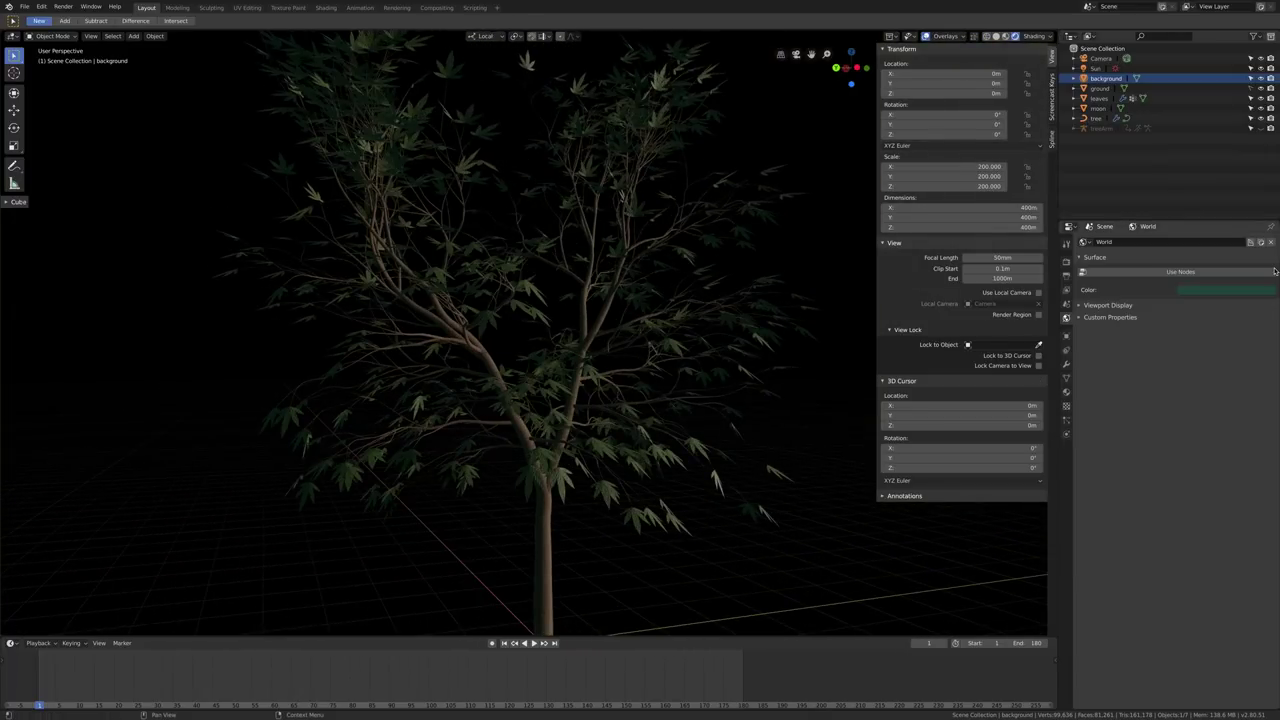
middle_drag(487, 453, 809, 383)
scroll(768, 265, down, 4)
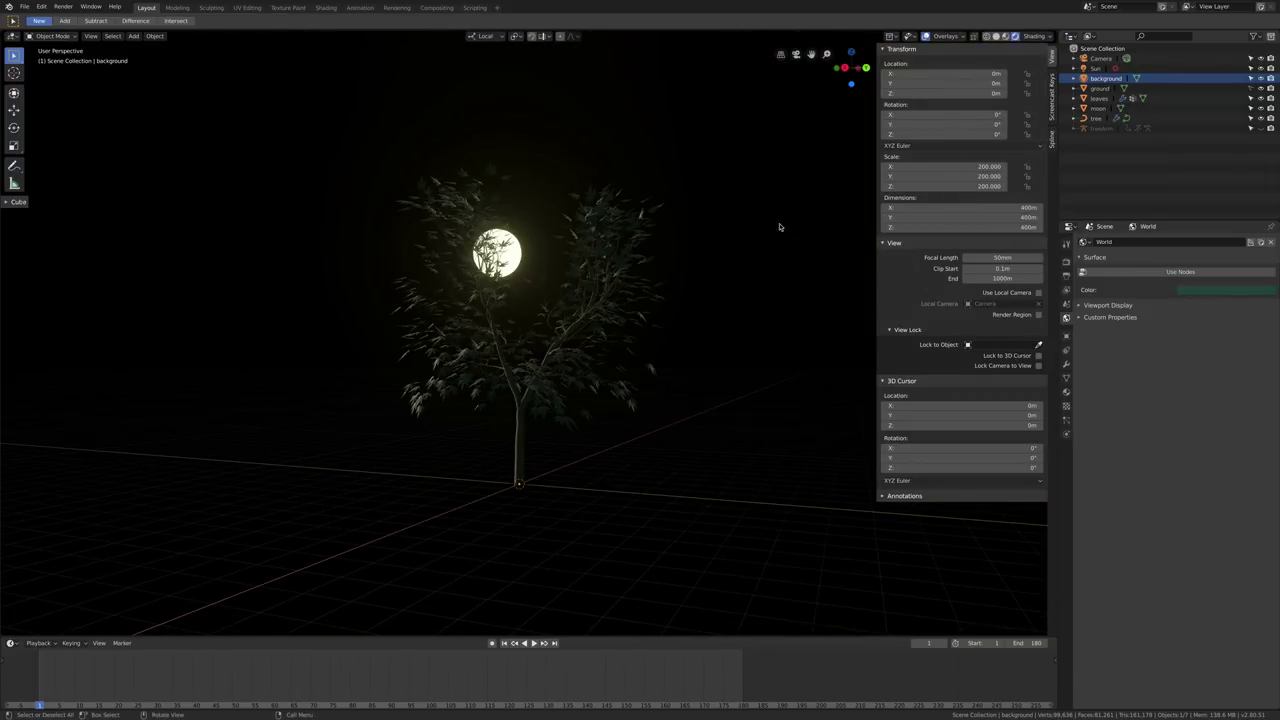
middle_drag(706, 266, 706, 276)
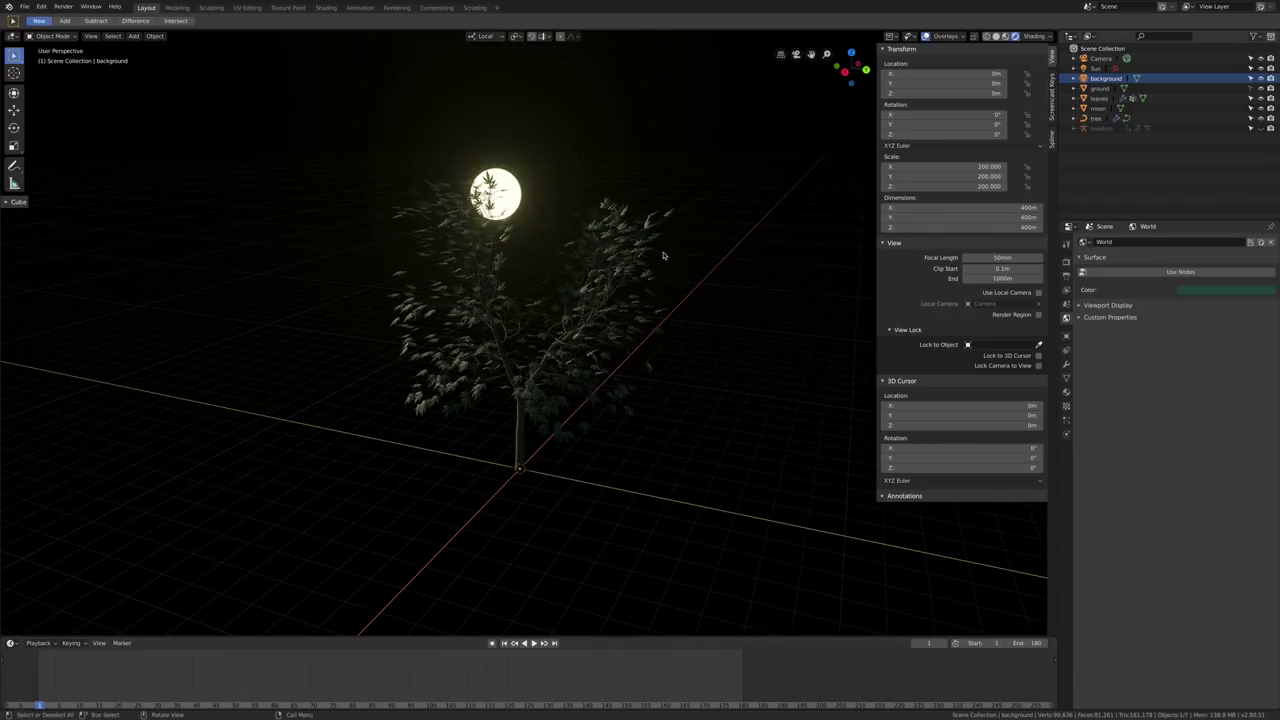
Open the background sphere's material settings to examine its emission surface.
scroll(660, 273, down, 5)
scroll(660, 273, down, 3)
scroll(657, 288, up, 5)
click(1066, 392)
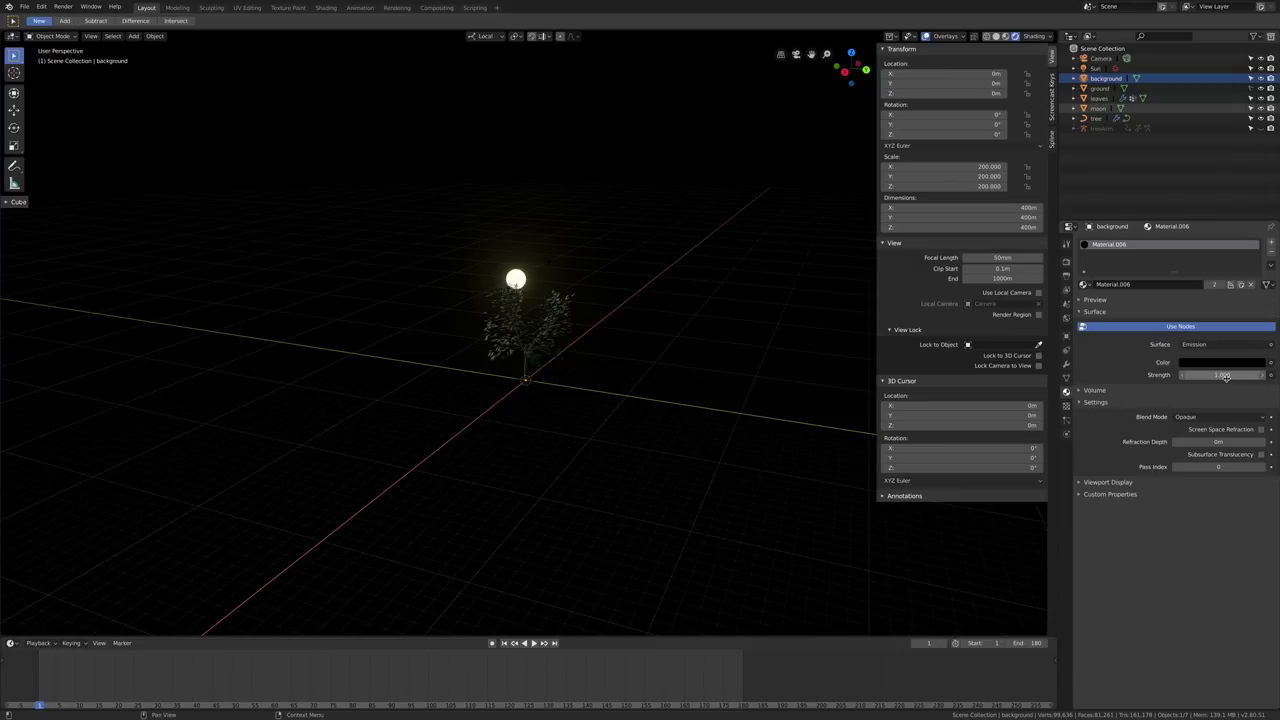
scroll(578, 258, up, 4)
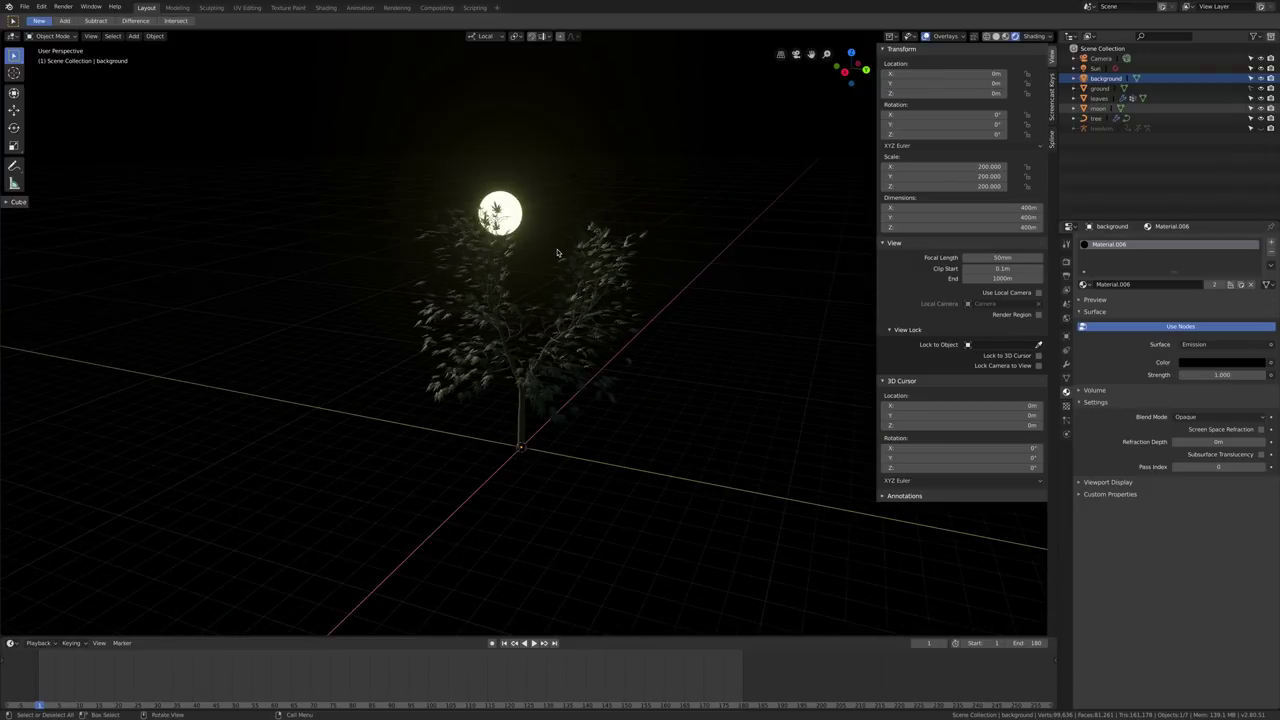
mouse_move(597, 260)
middle_down()
mouse_move(539, 256)
mouse_move(574, 261)
middle_up()
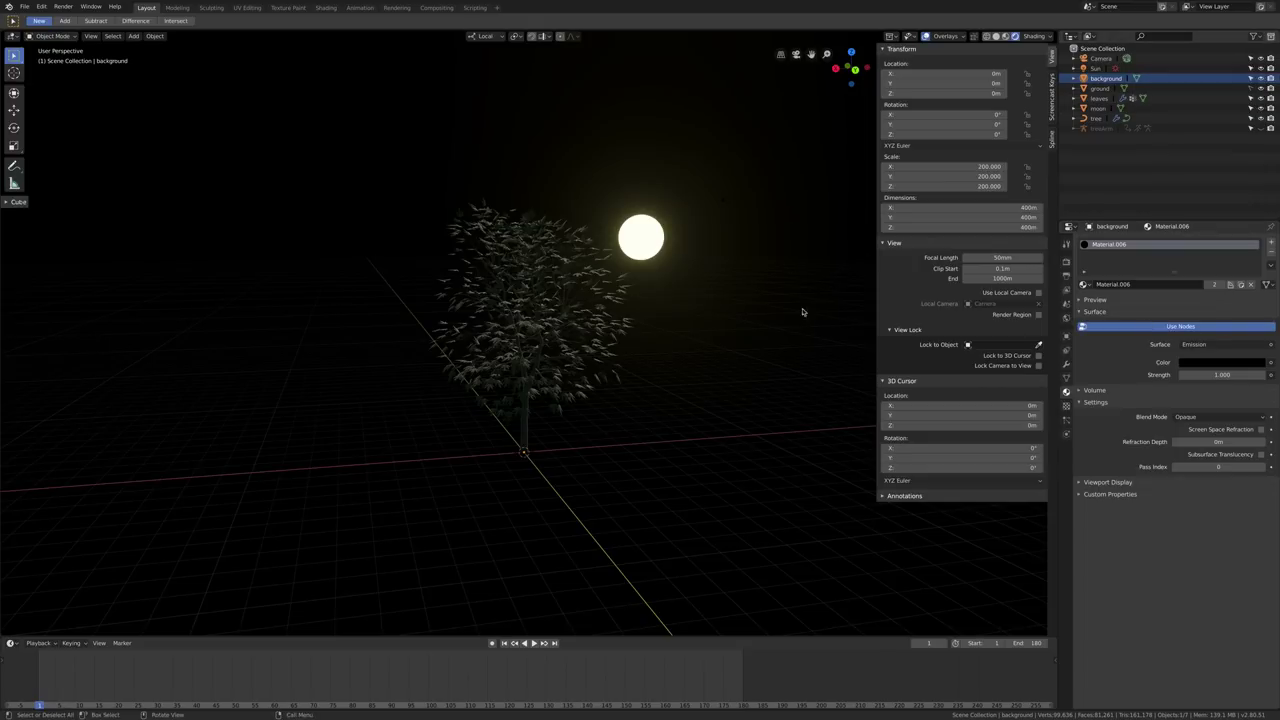
Temporarily hide the background sphere to view the tree against the world color, and show it again.
click(1260, 78)
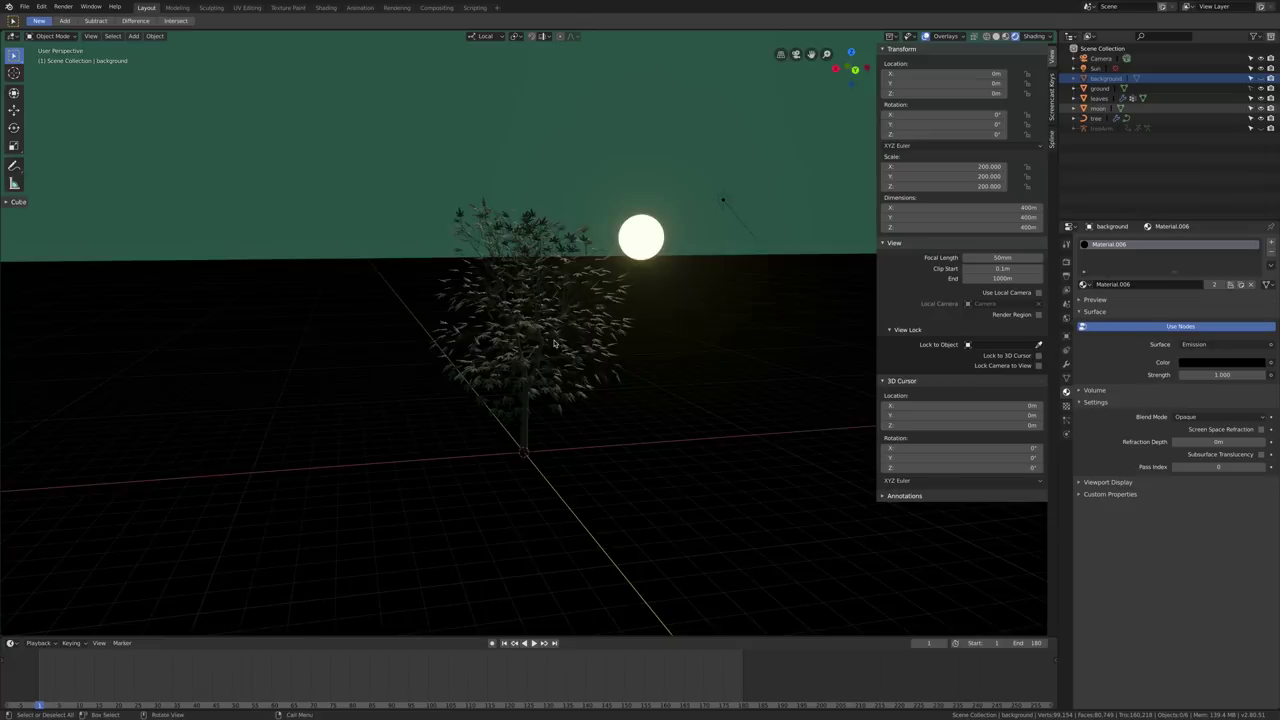
middle_drag(554, 343, 580, 318)
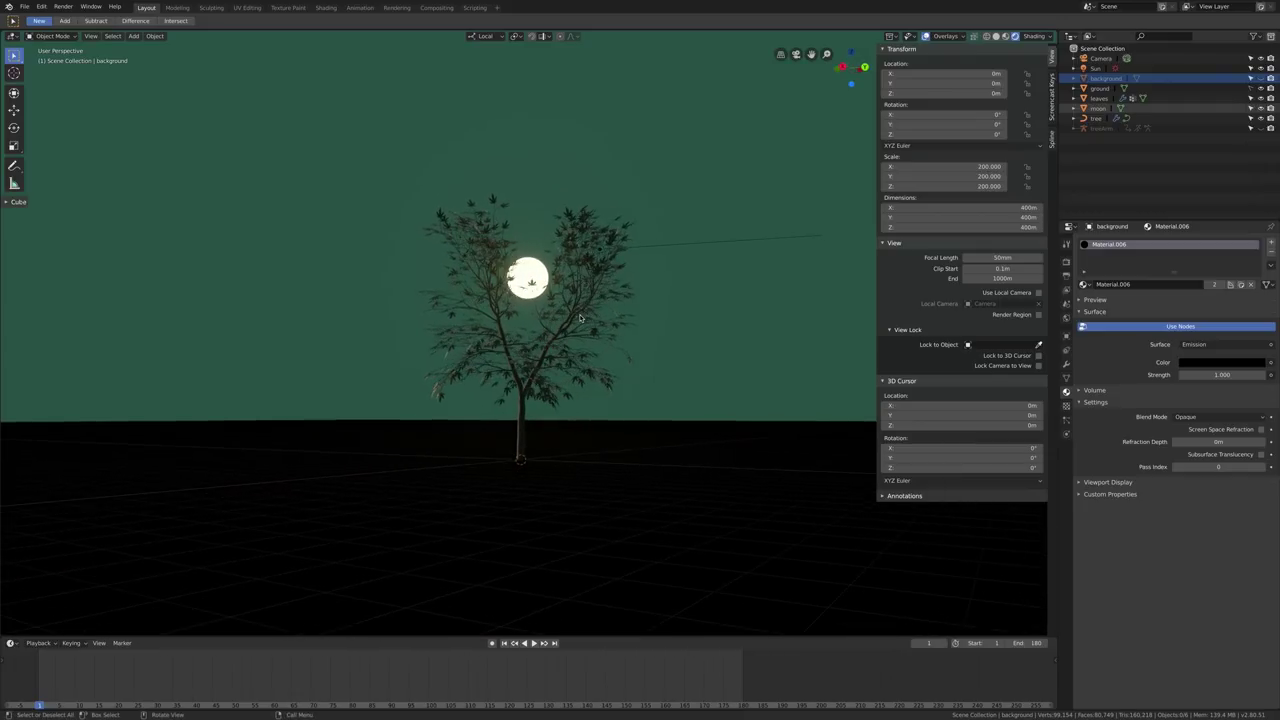
click(1261, 79)
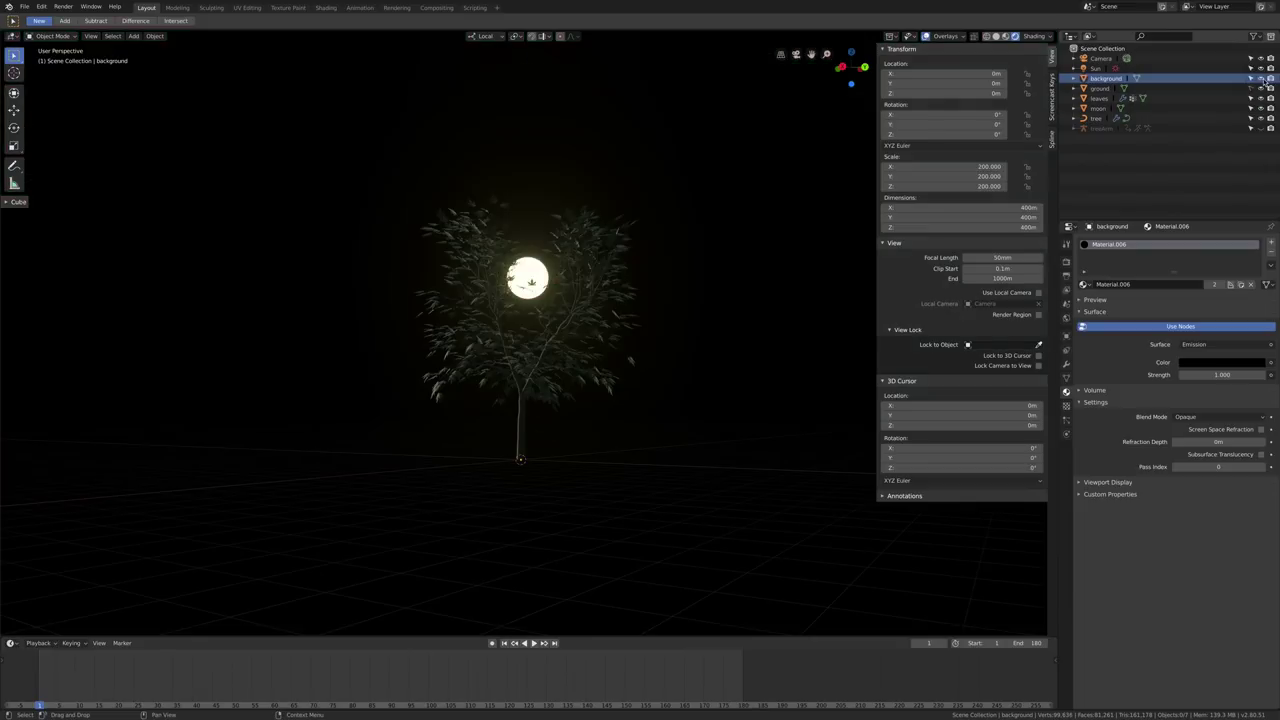
Examine the moon's emission material, and select the Sun light to review its settings.
click(1175, 108)
middle_drag(657, 200, 689, 277)
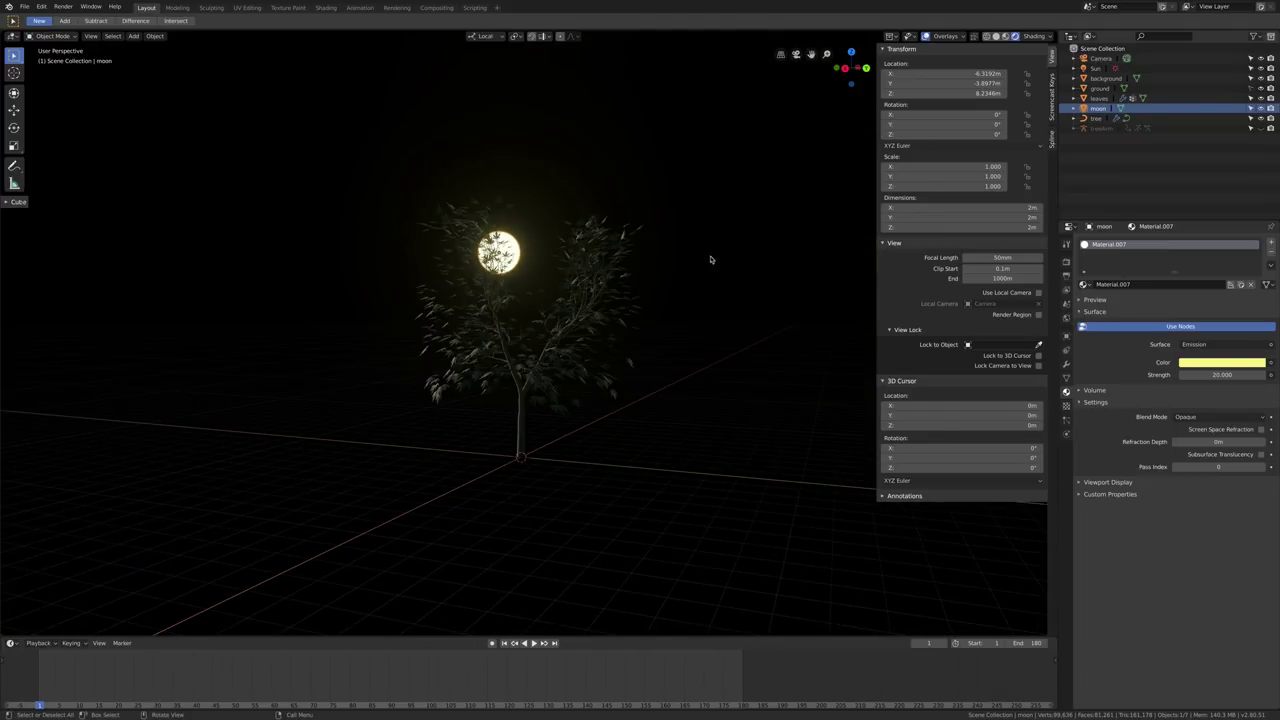
click(607, 224)
mouse_move(674, 275)
middle_down()
mouse_move(700, 277)
mouse_move(678, 289)
middle_up()
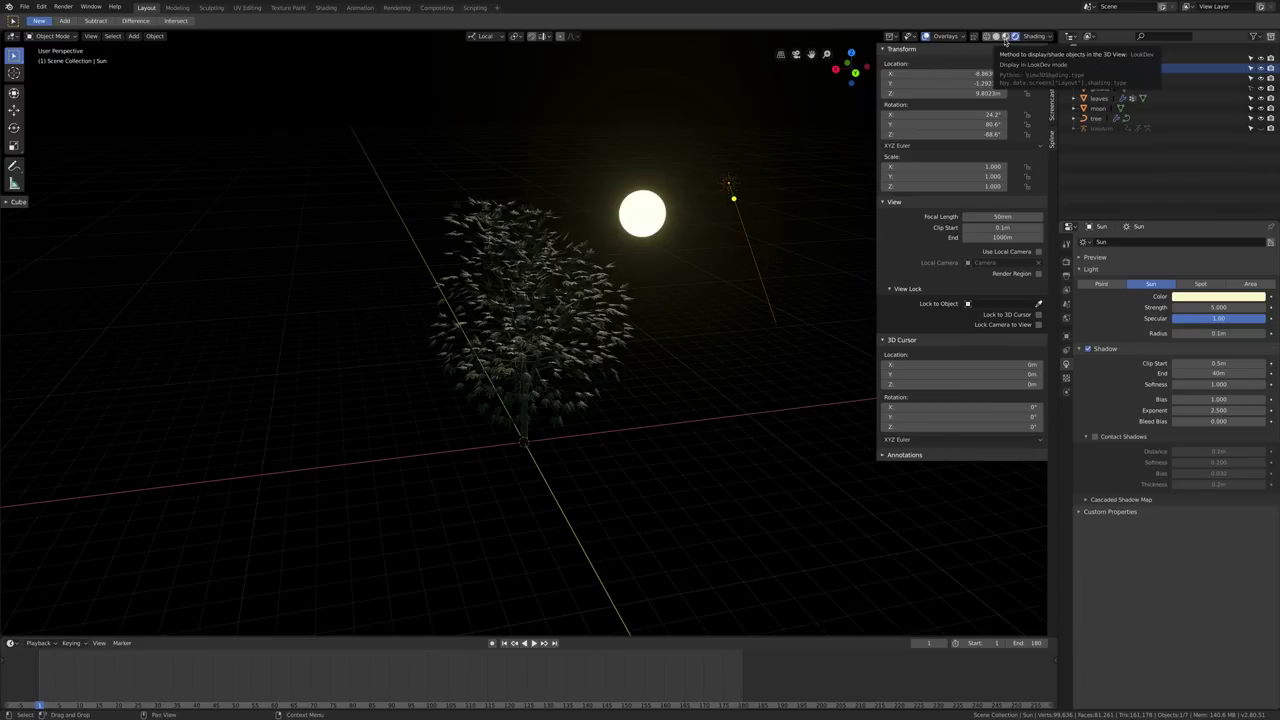
Temporarily hide the moon to view the tree lit without it, and show it again.
click(1259, 109)
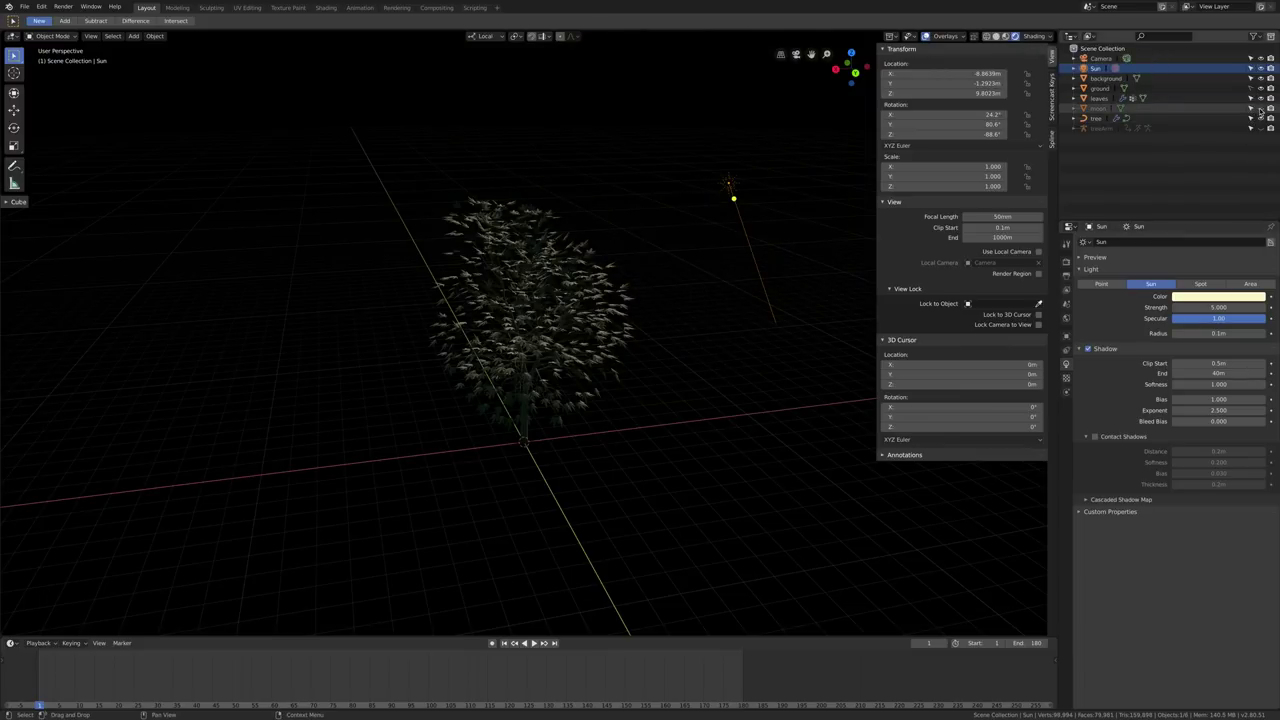
middle_drag(737, 250, 674, 266)
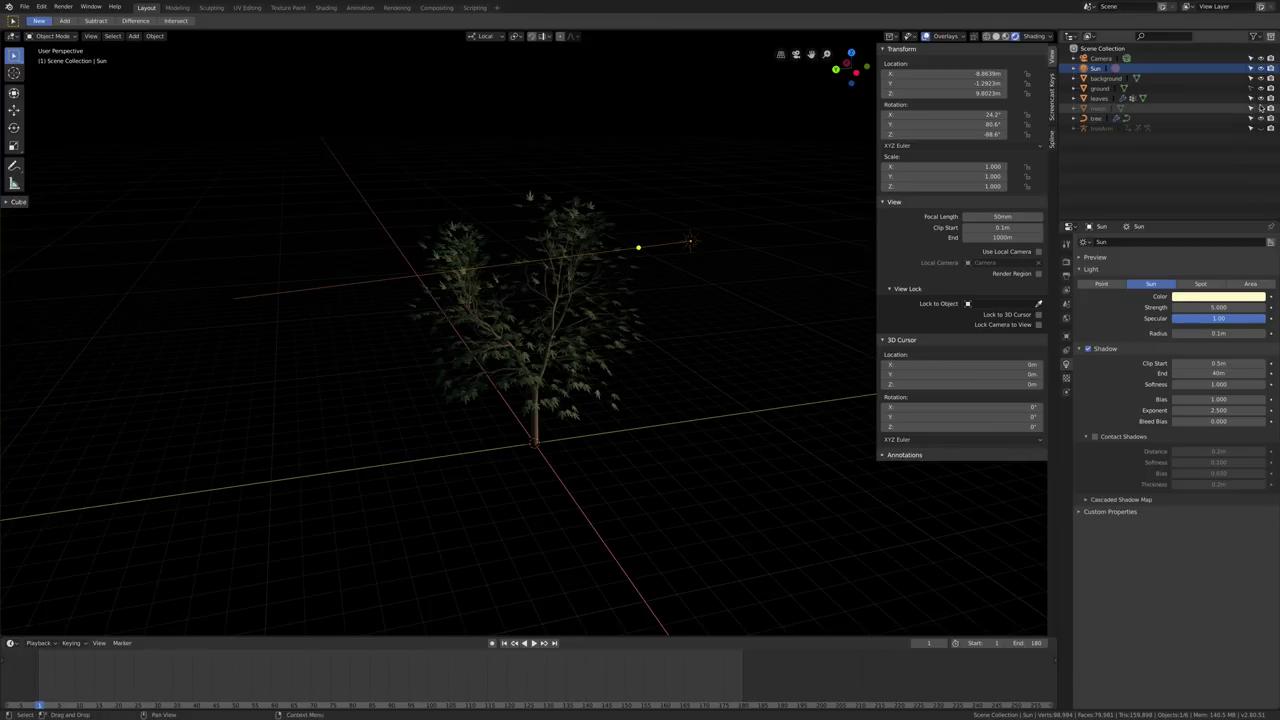
click(1259, 109)
Temporarily hide the Sun light to examine the world color's effect on the tree, and show it again.
click(1259, 68)
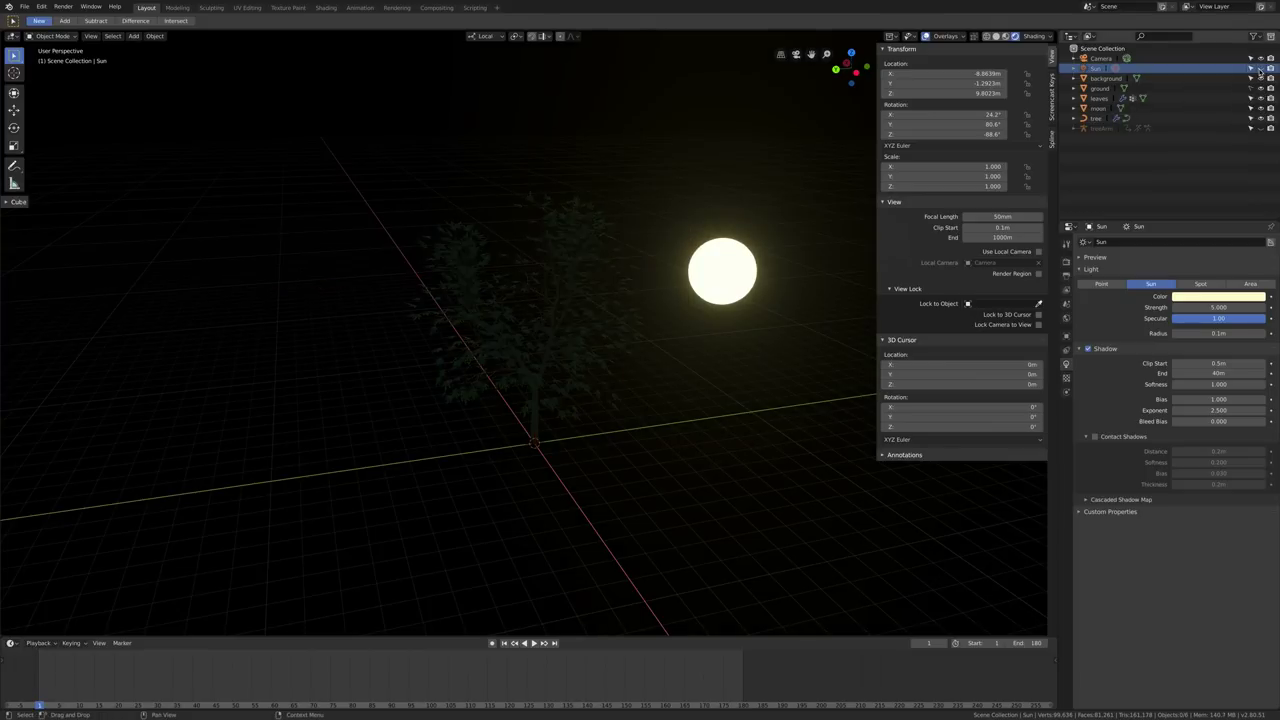
middle_drag(714, 376, 720, 363)
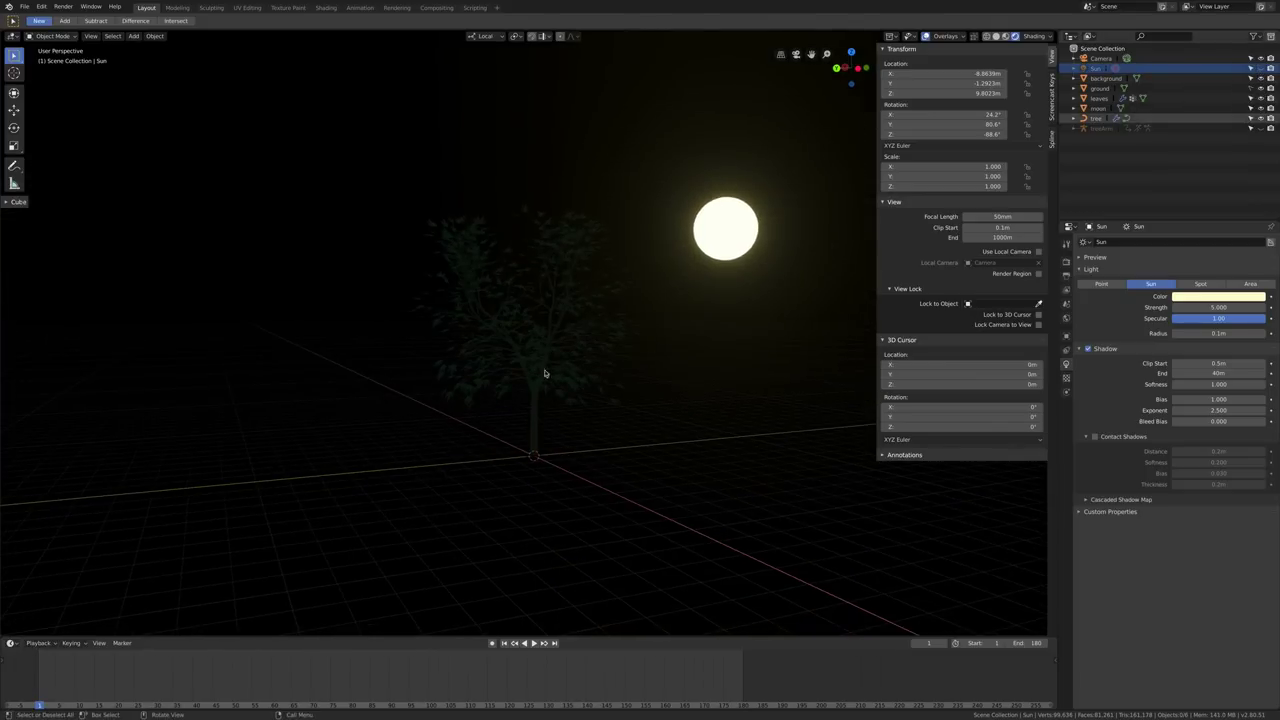
click(1066, 260)
click(1066, 317)
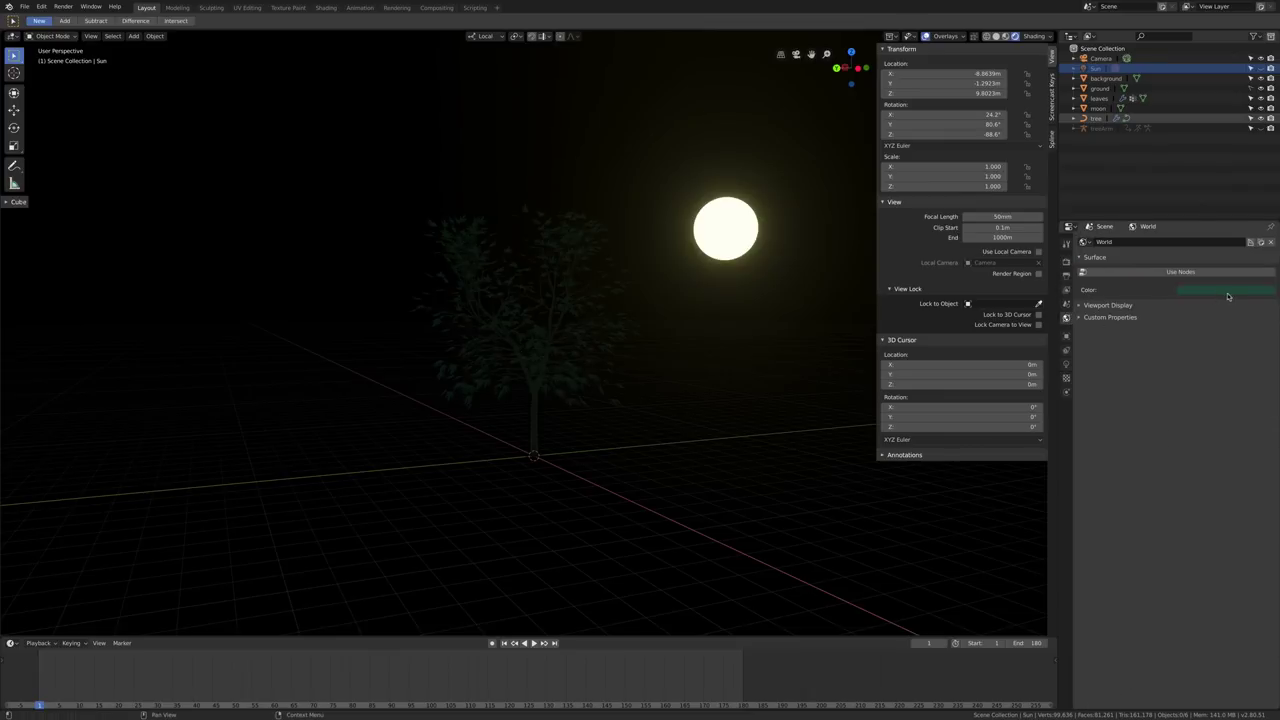
middle_drag(628, 321, 628, 338)
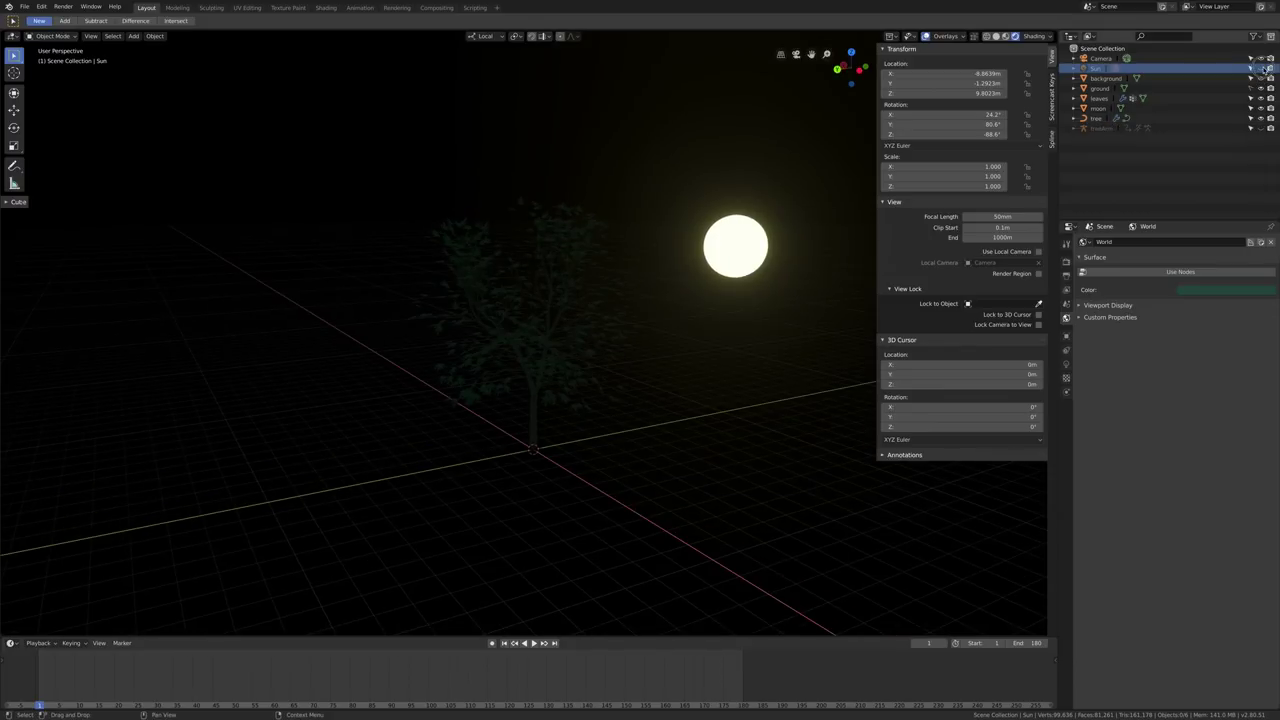
click(1266, 68)
Select the moon and open its material settings to review the emission color and strength.
middle_drag(700, 212, 776, 283)
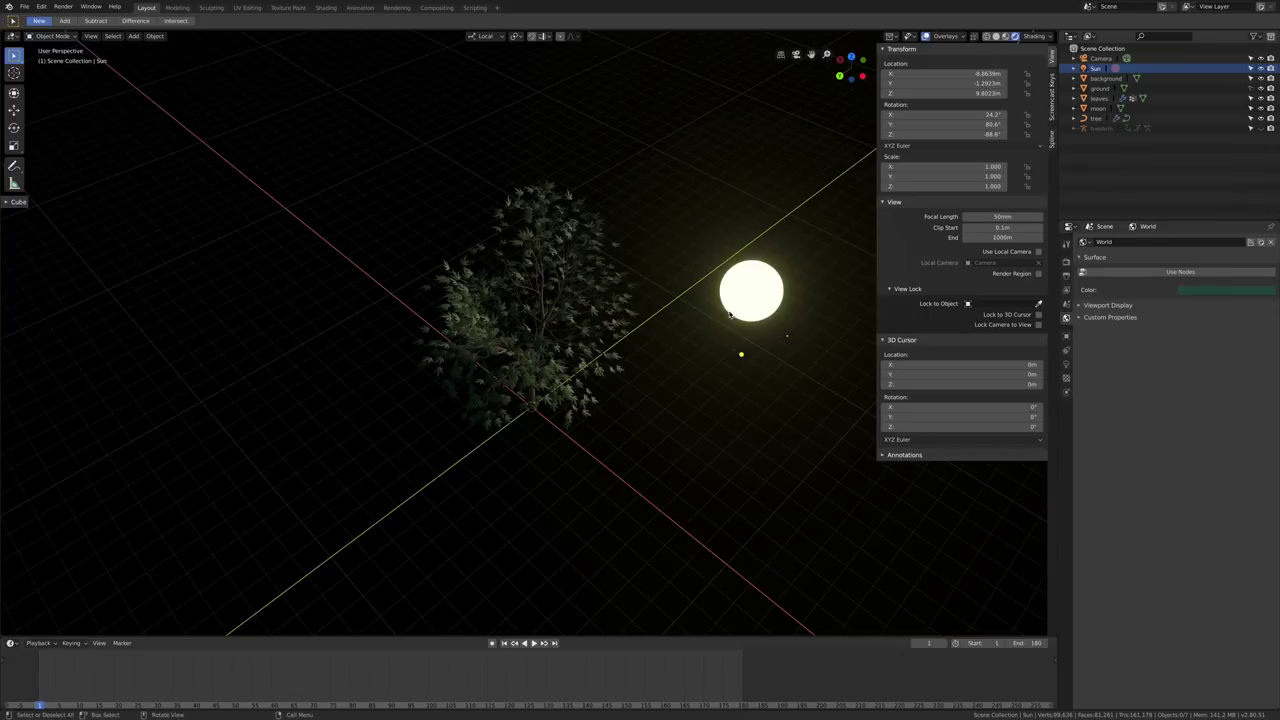
middle_drag(728, 315, 657, 271)
click(649, 231)
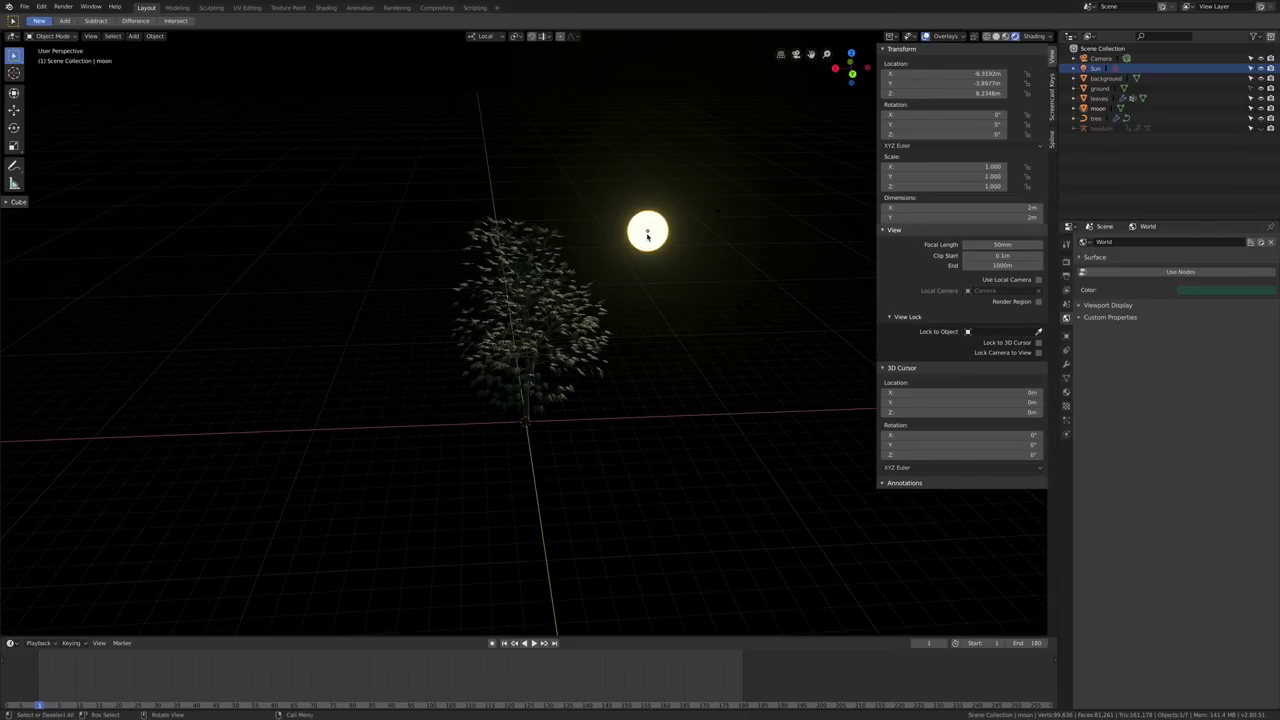
click(1066, 391)
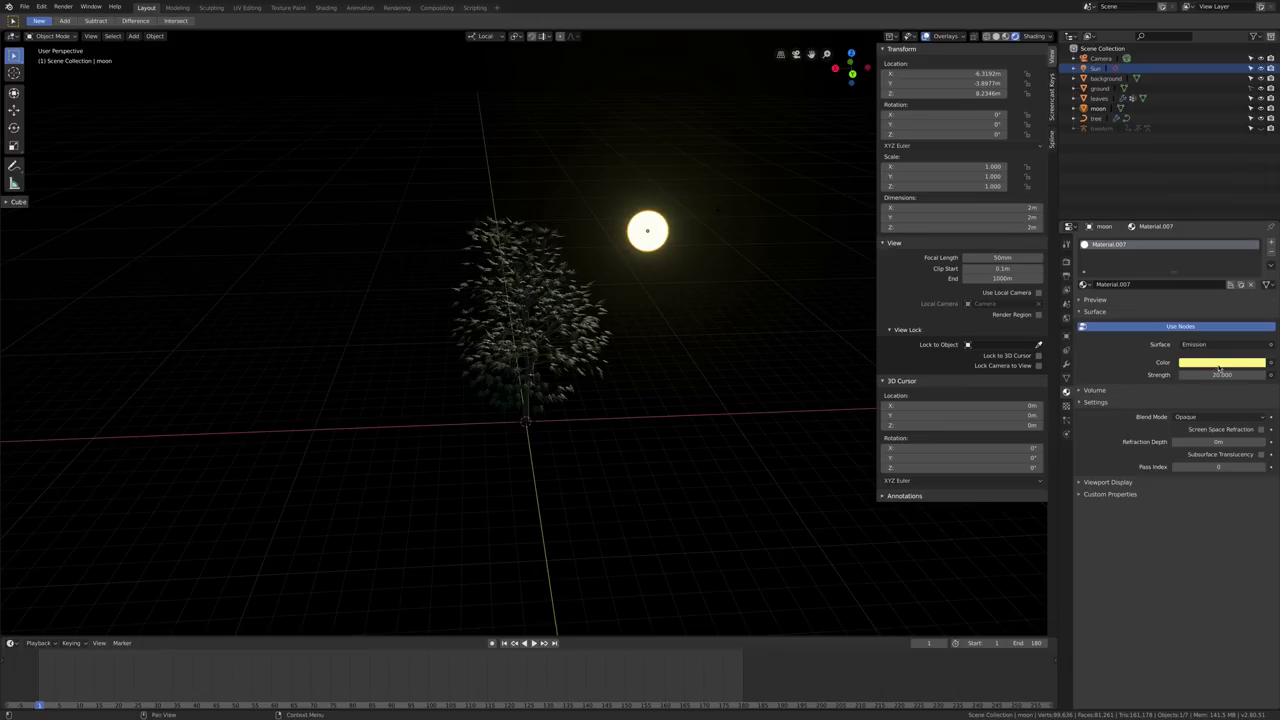
middle_drag(580, 306, 596, 284)
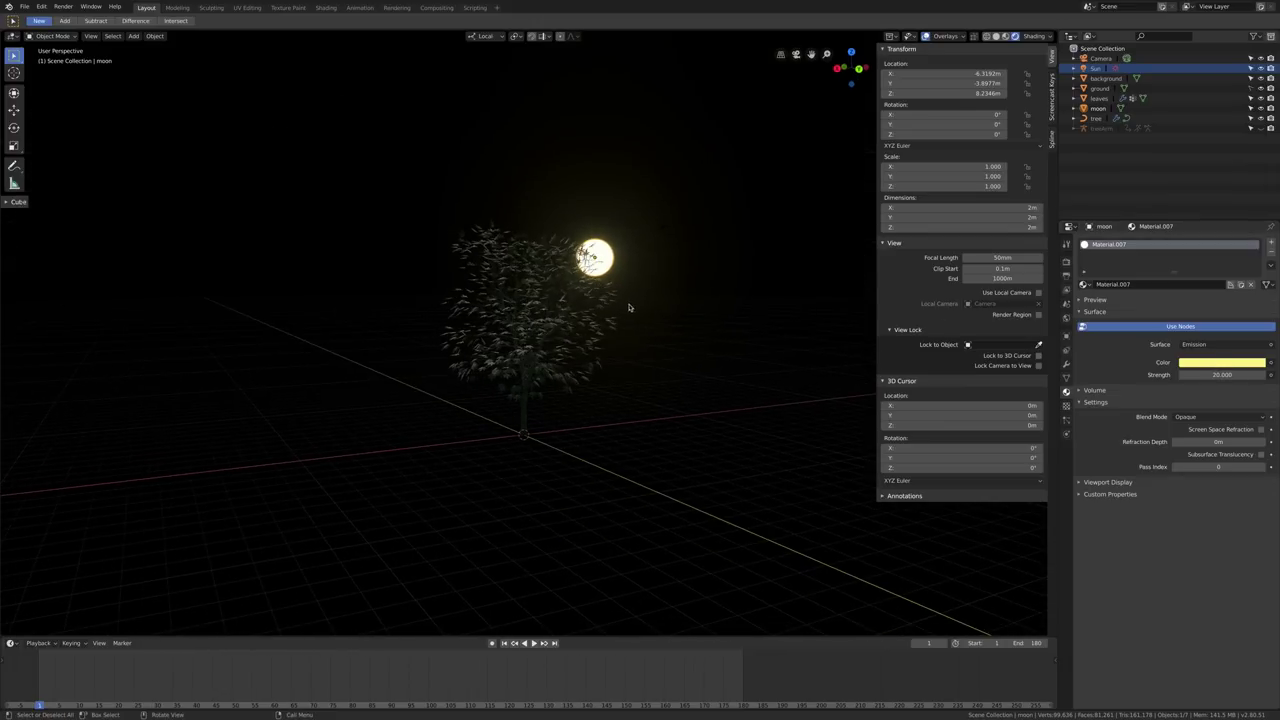
Select the background sphere to view its material, and inspect the tree and moon up close in solid shading.
middle_drag(630, 307, 636, 307)
click(656, 243)
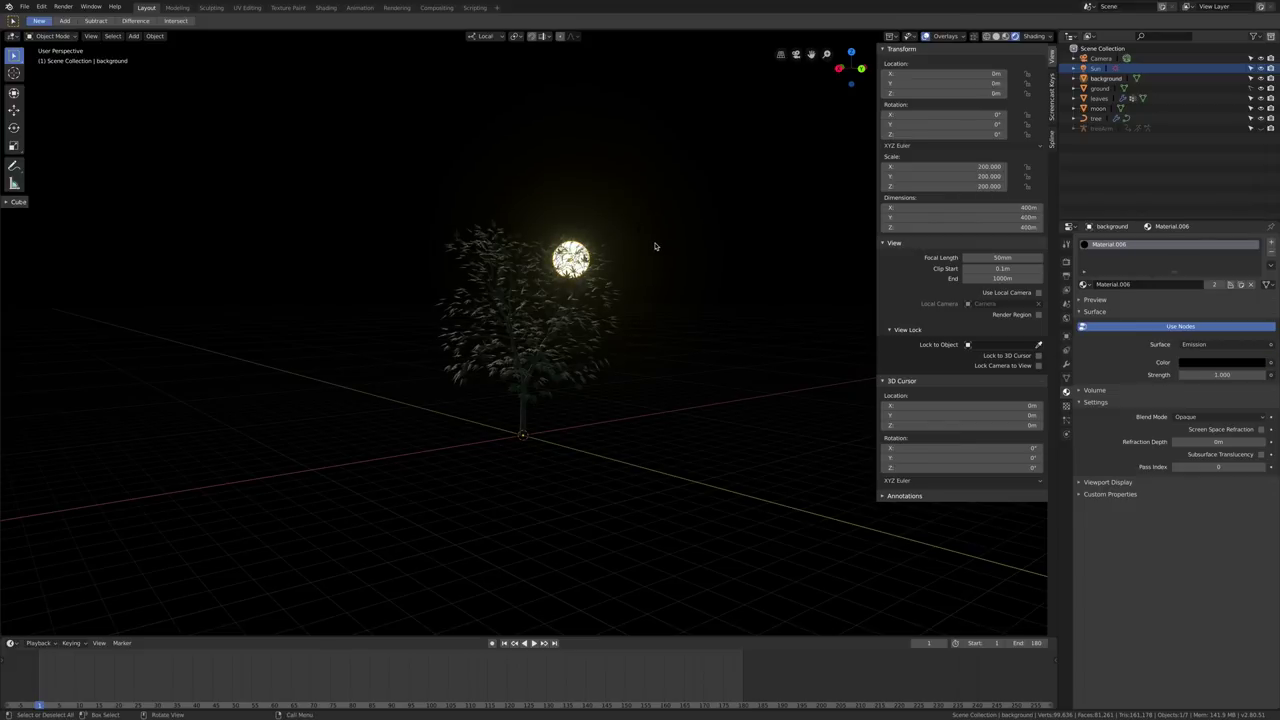
middle_drag(654, 243, 671, 240)
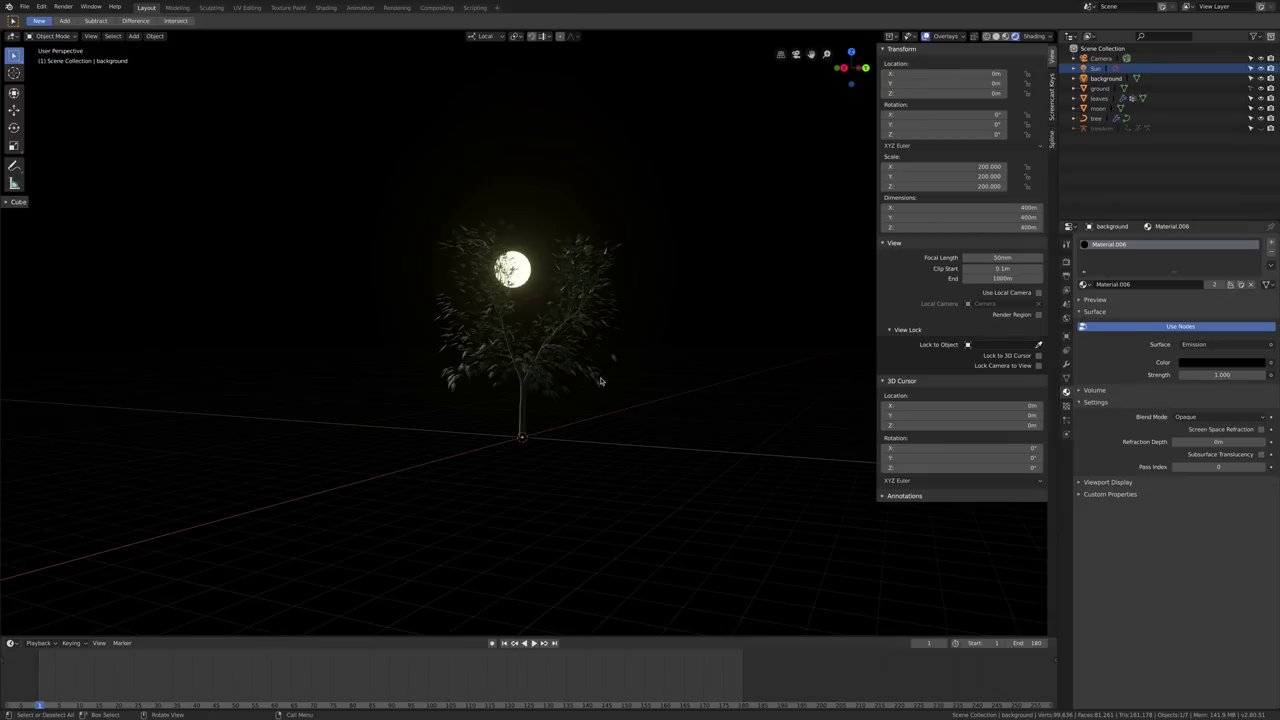
scroll(671, 349, up, 3)
middle_drag(694, 338, 688, 337)
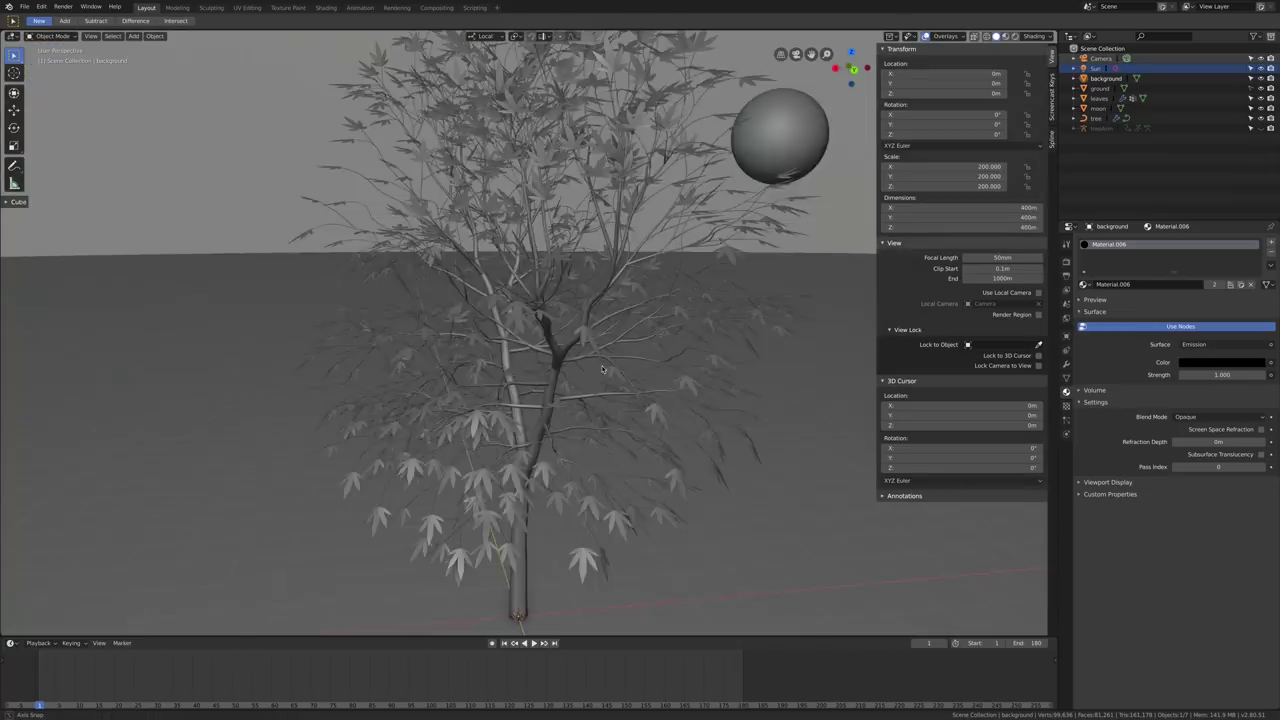
mouse_move(662, 369)
middle_down()
mouse_move(582, 369)
mouse_move(610, 372)
middle_up()
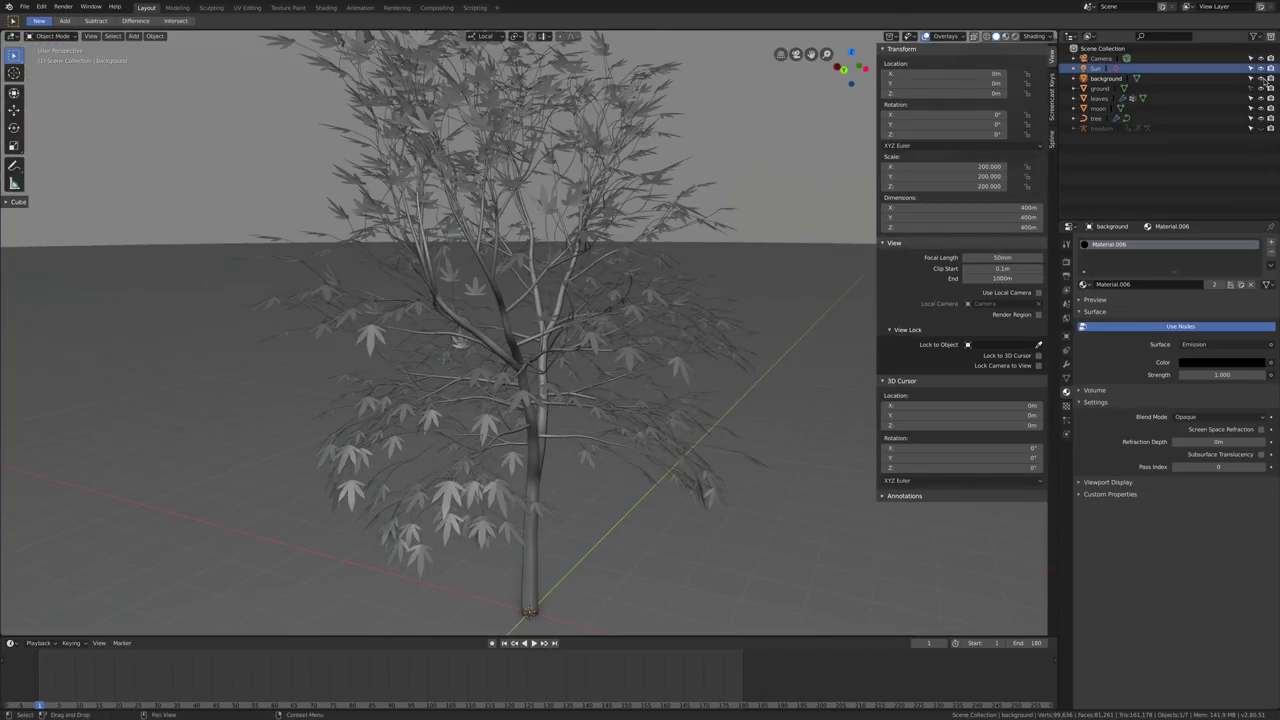
Hide the moon, ground and leaves to isolate the bare tree.
click(1260, 108)
scroll(640, 350, down, 2)
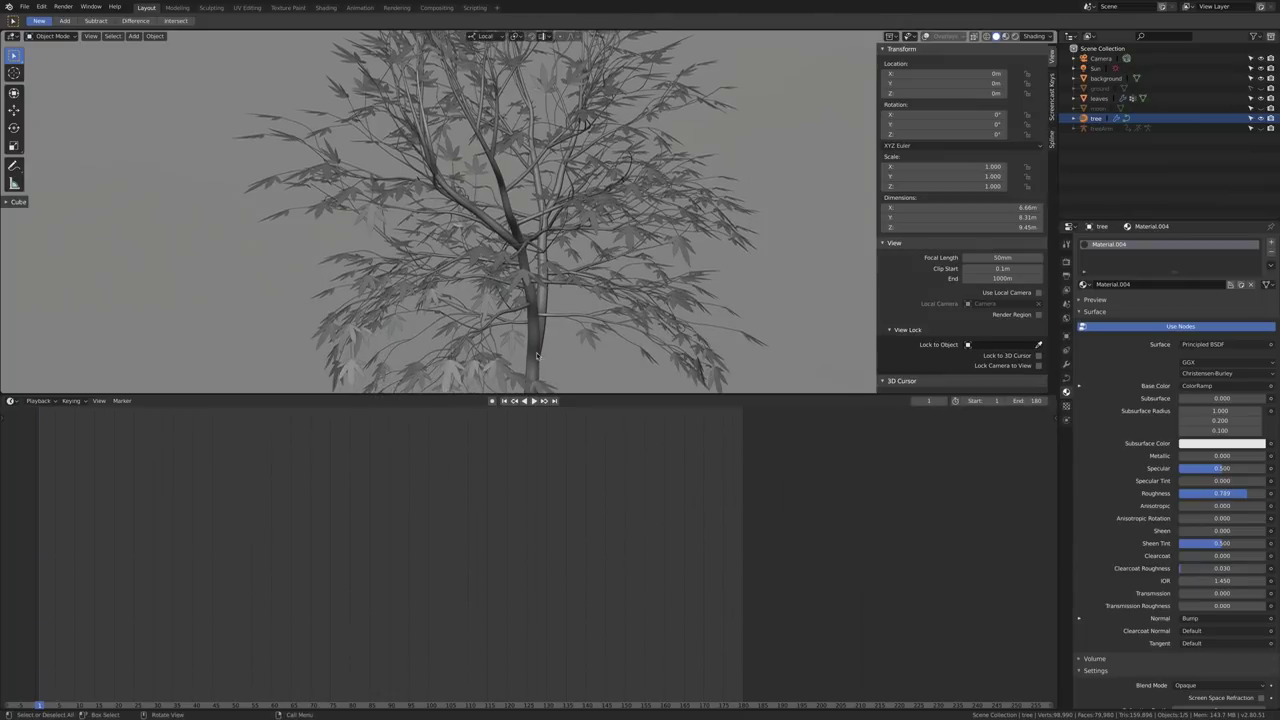
click(1260, 98)
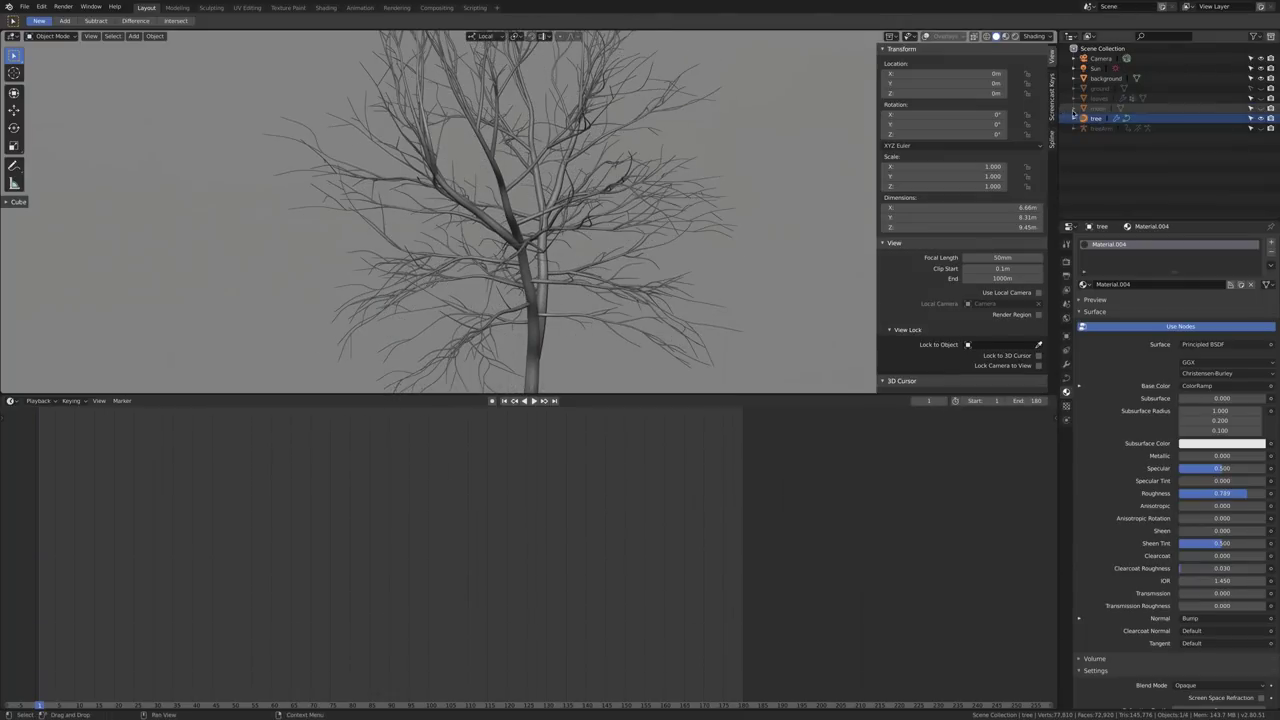
middle_drag(715, 340, 503, 329)
Show the tree's material in a Shader Editor beneath the viewport, and spread out its ColorRamp and Principled BSDF nodes.
click(12, 400)
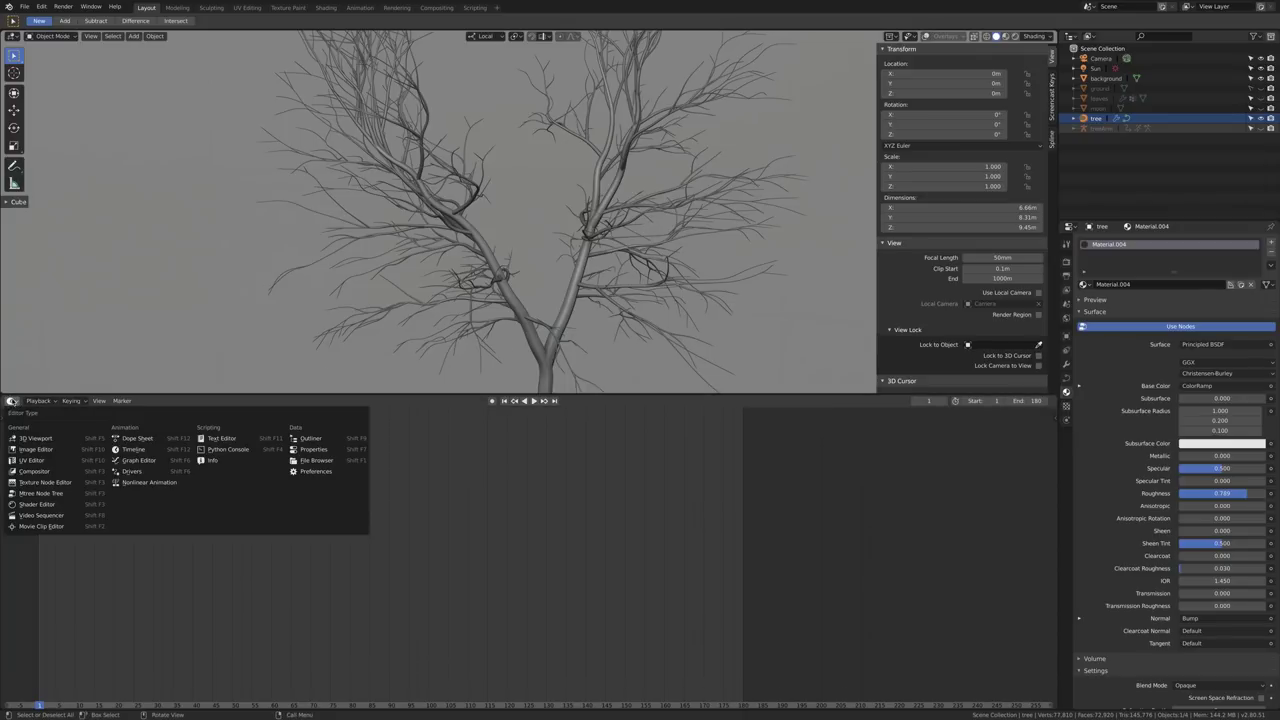
click(22, 505)
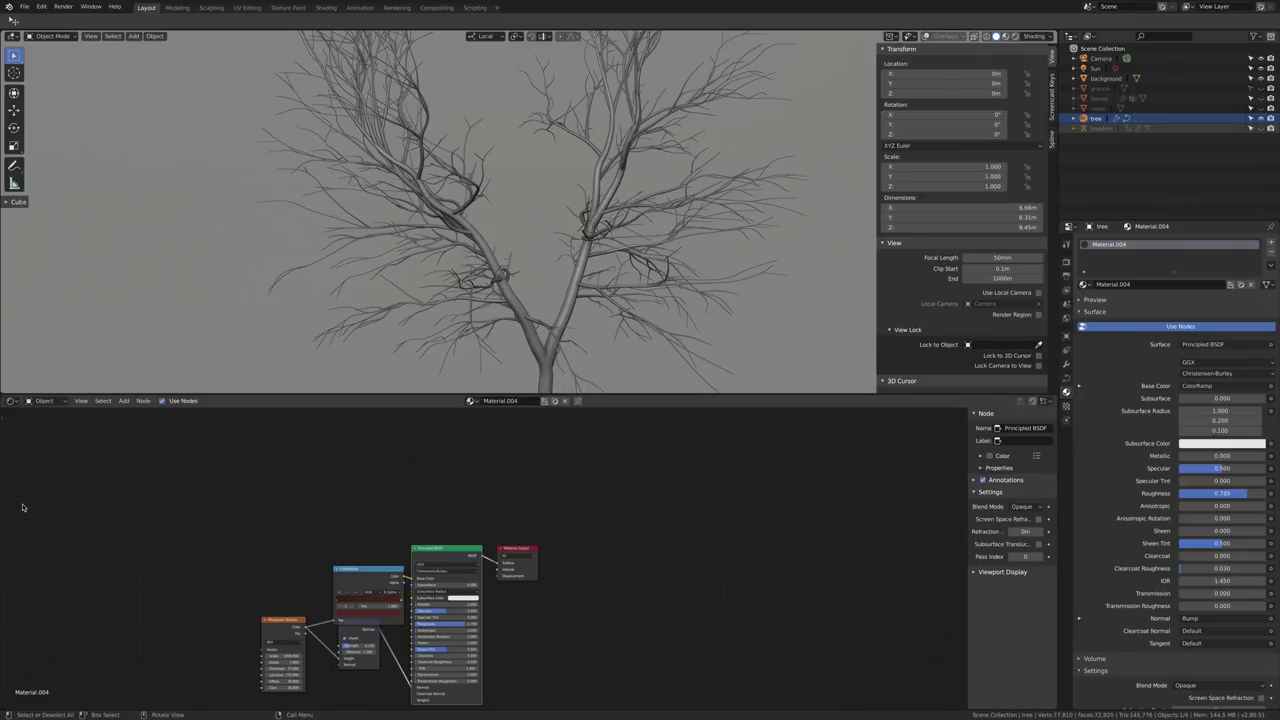
drag(377, 584, 359, 519)
drag(448, 541, 456, 488)
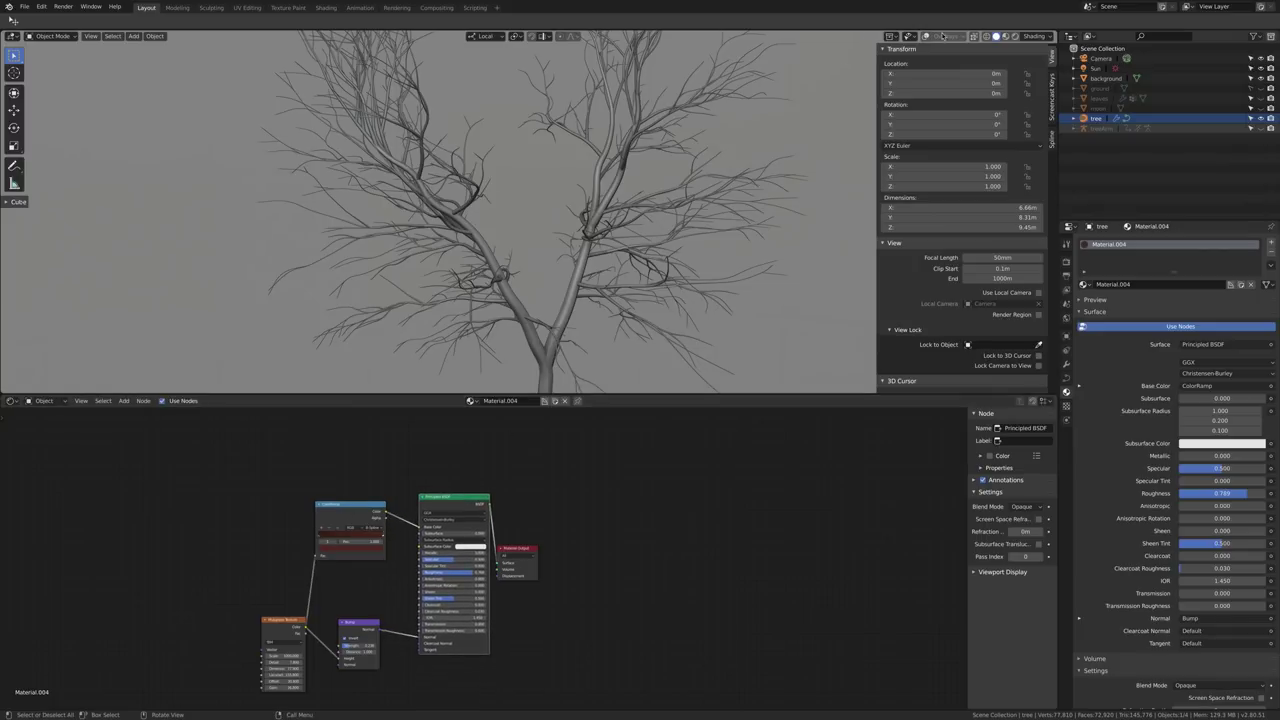
Switch the viewport to rendered shading and inspect the bark color on the trunk and branches.
click(1015, 36)
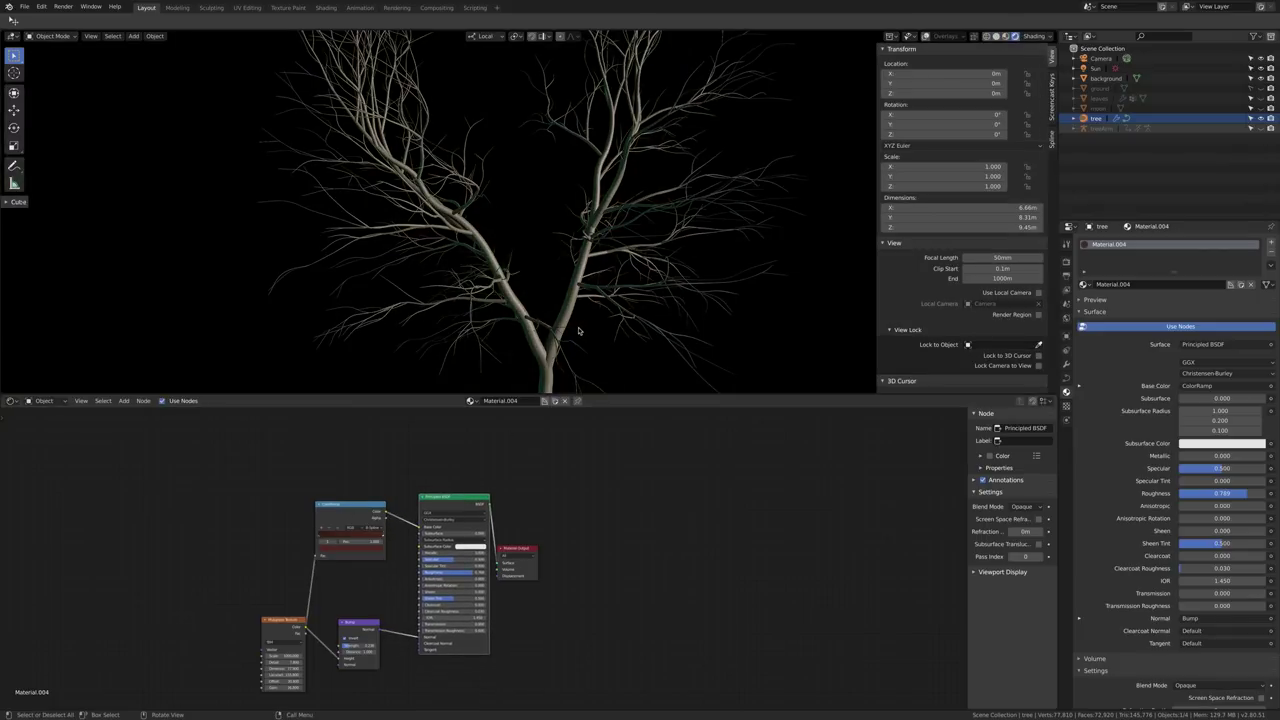
scroll(577, 334, down, 4)
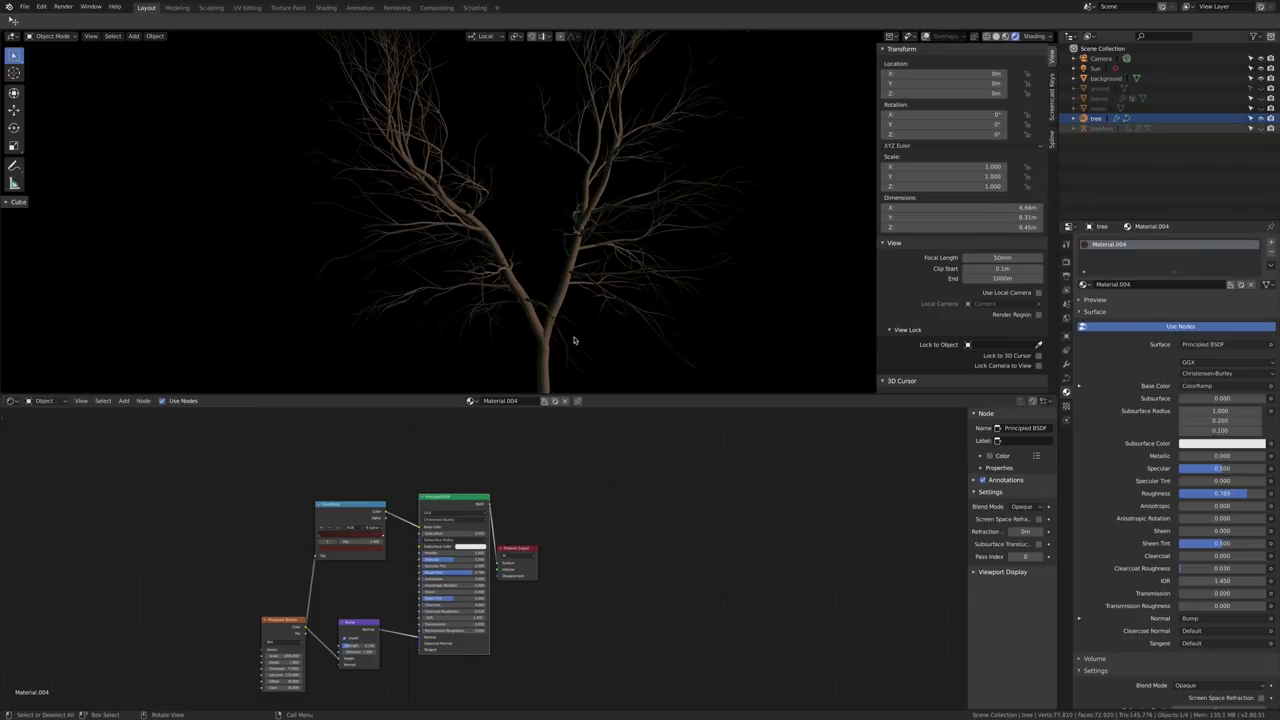
scroll(585, 336, up, 5)
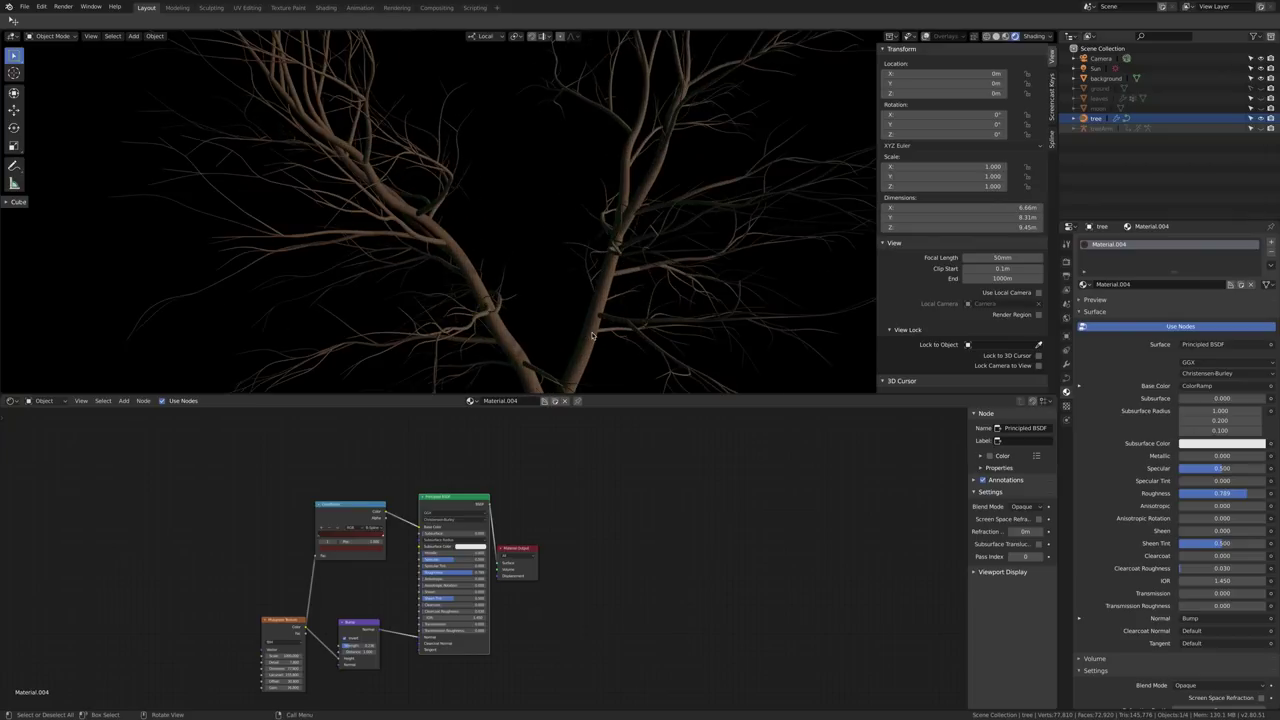
scroll(579, 329, down, 2)
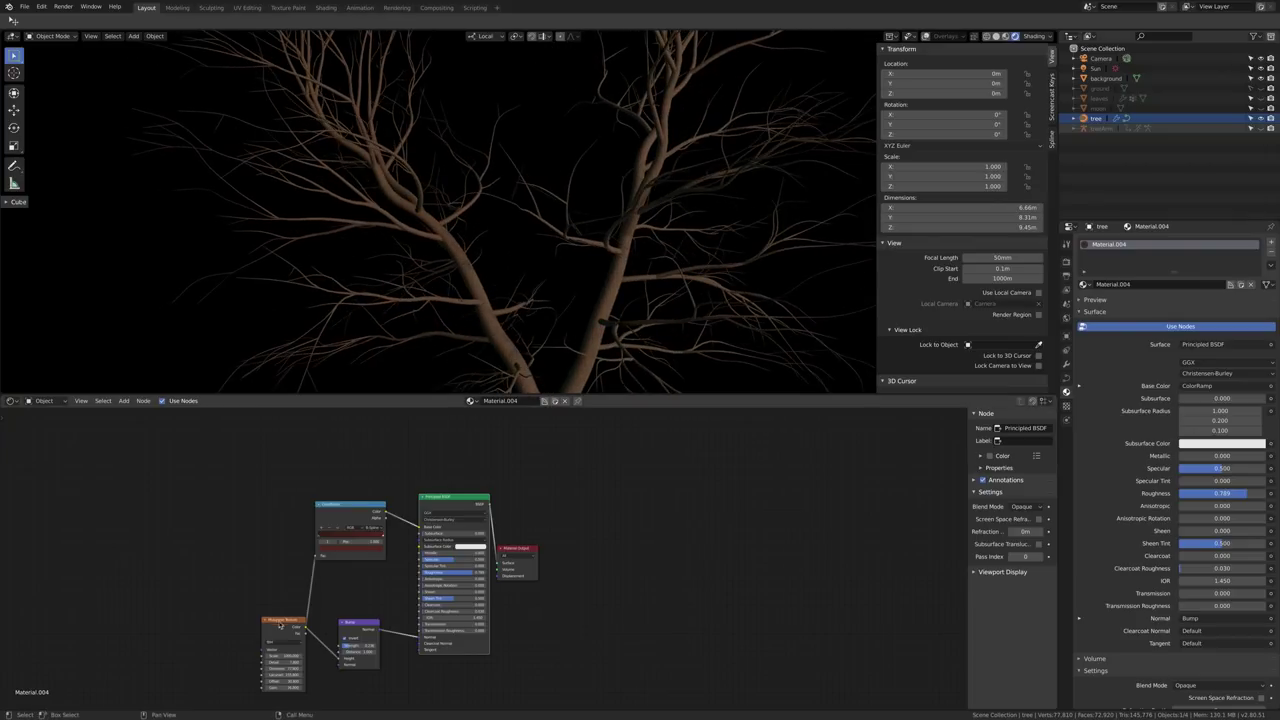
Move the Musgrave Texture node clear of the Bump node, and examine its links to ColorRamp and Bump.
drag(281, 622, 255, 560)
scroll(256, 580, up, 2)
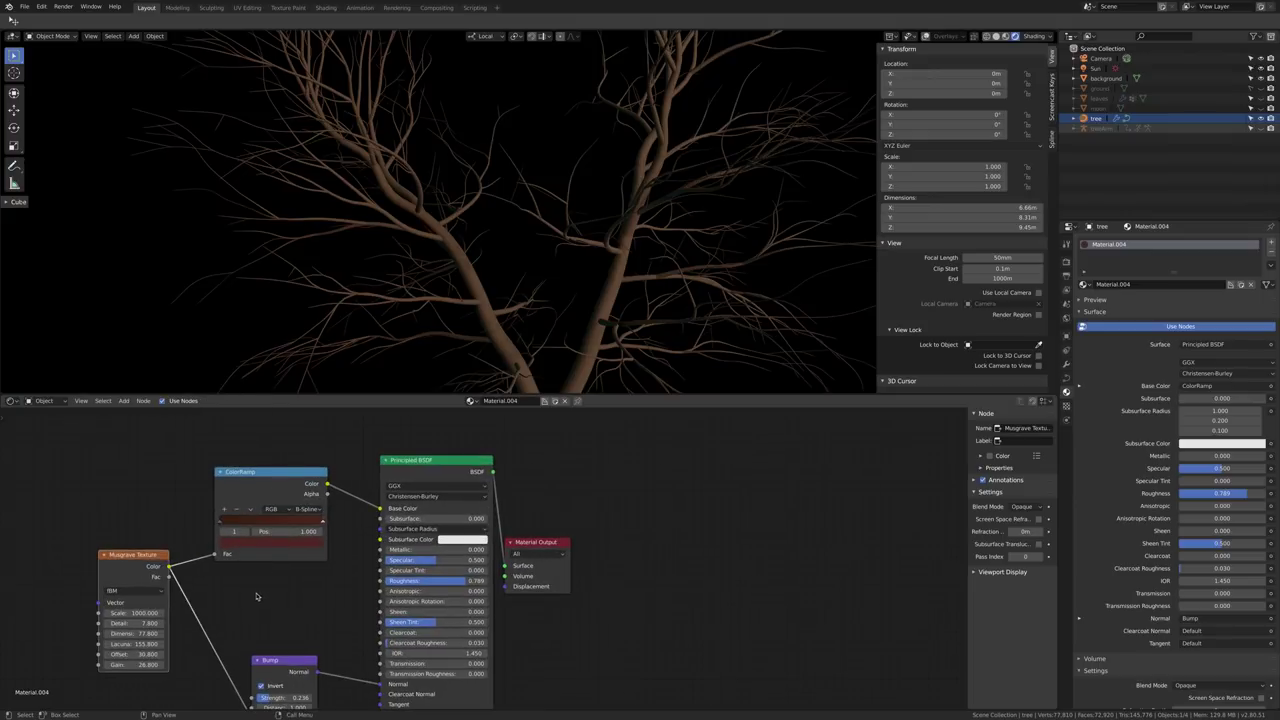
middle_drag(268, 586, 451, 522)
scroll(406, 543, up, 2)
middle_drag(369, 541, 391, 570)
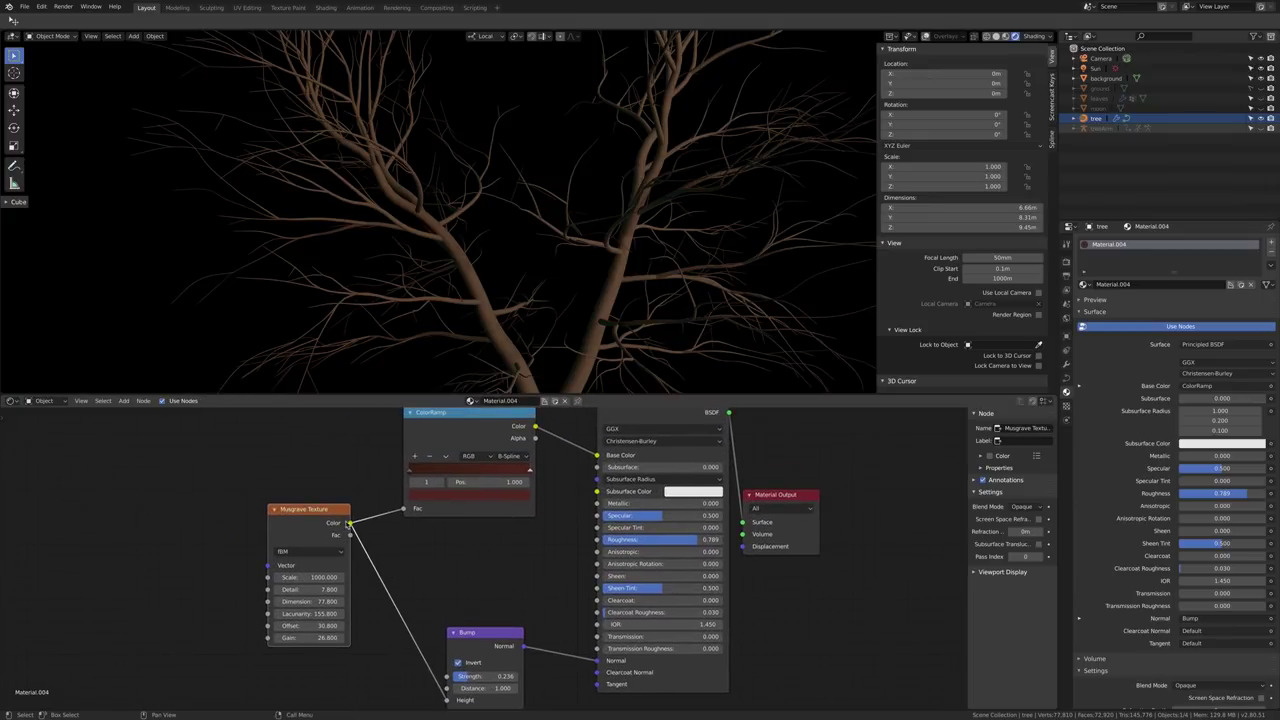
middle_drag(487, 551, 478, 570)
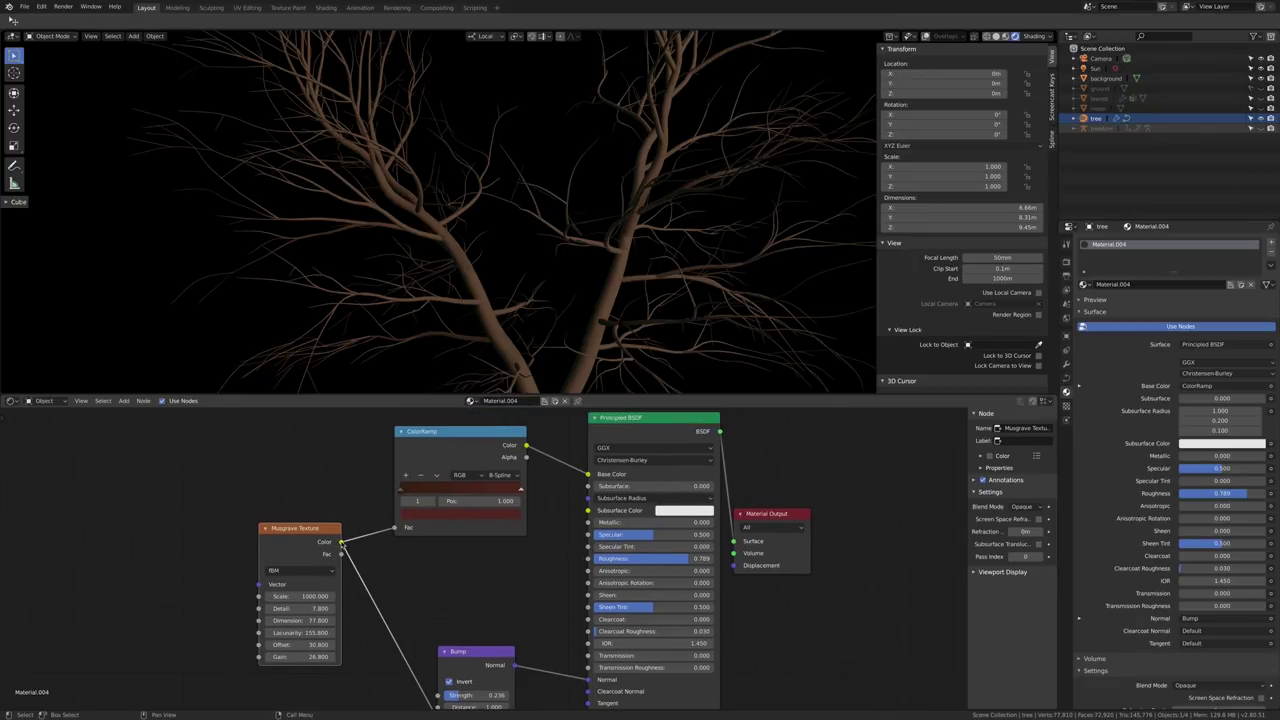
Temporarily connect the Musgrave Texture's Color straight to Base Color to preview the raw pattern, and disconnect it again.
drag(341, 542, 589, 477)
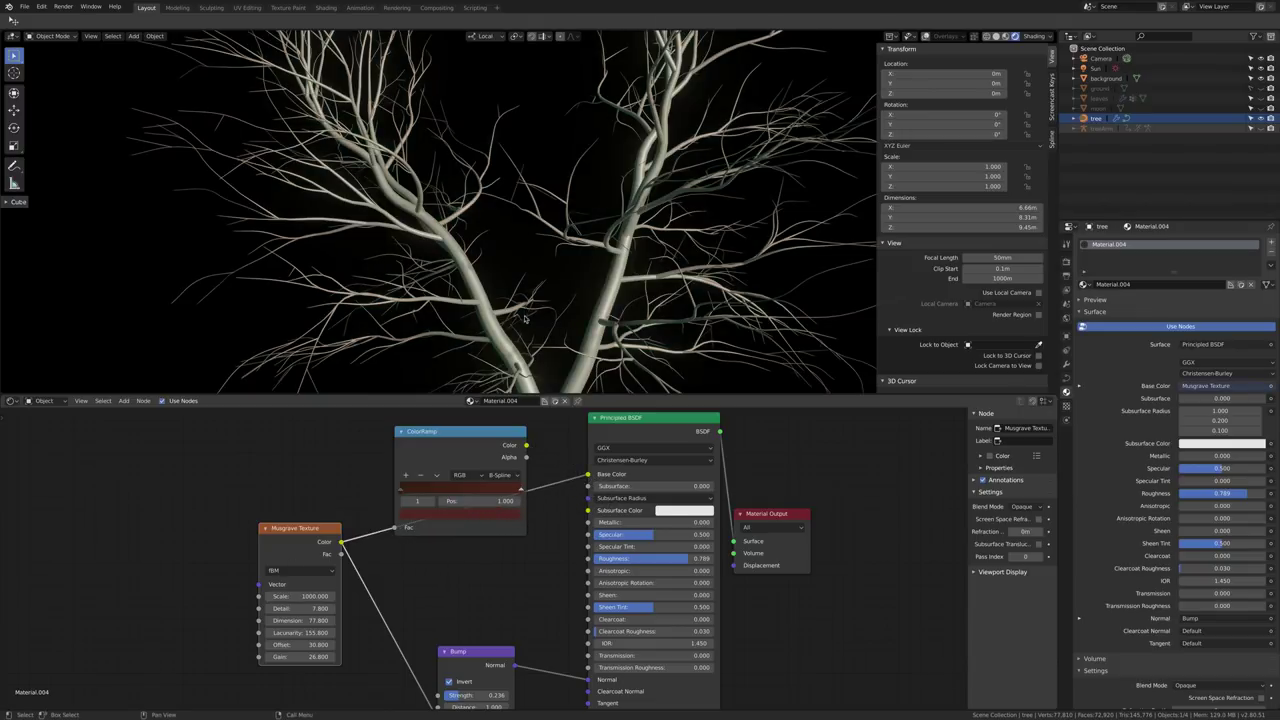
middle_drag(565, 333, 515, 357)
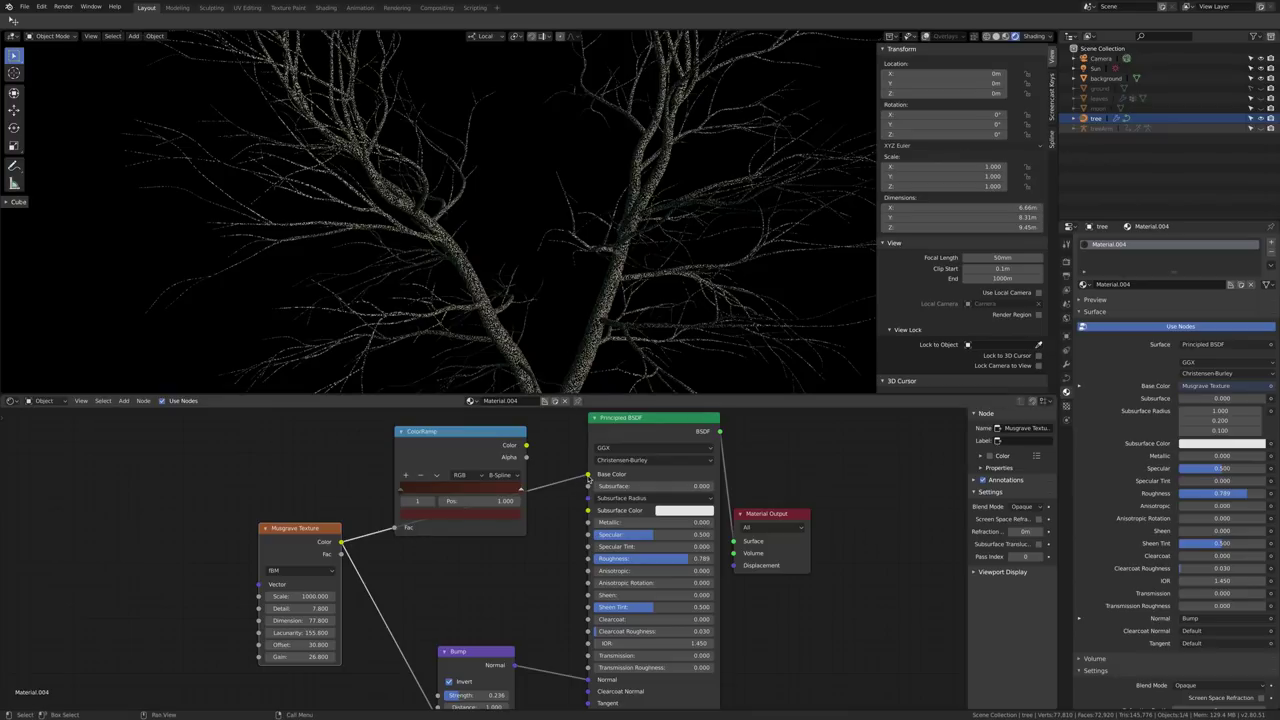
drag(588, 477, 419, 553)
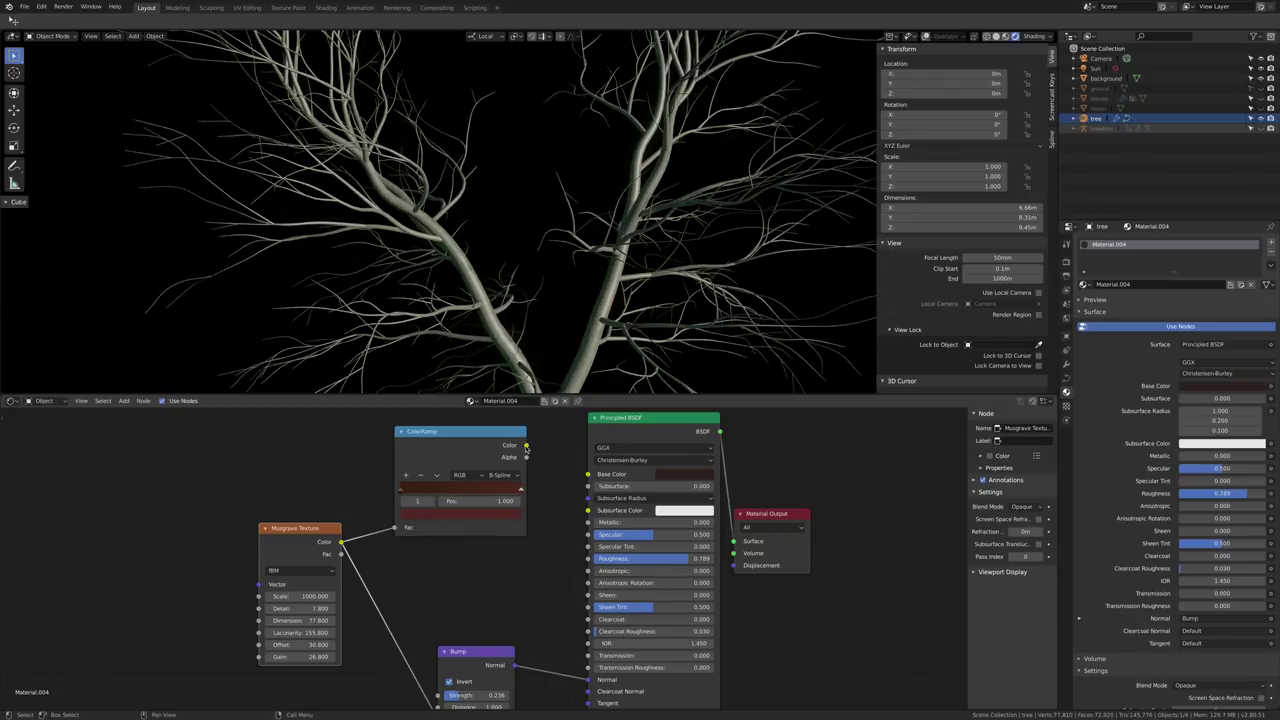
Review both ColorRamp color stops and reconnect the ColorRamp's Color output to the Principled BSDF's Base Color.
click(401, 490)
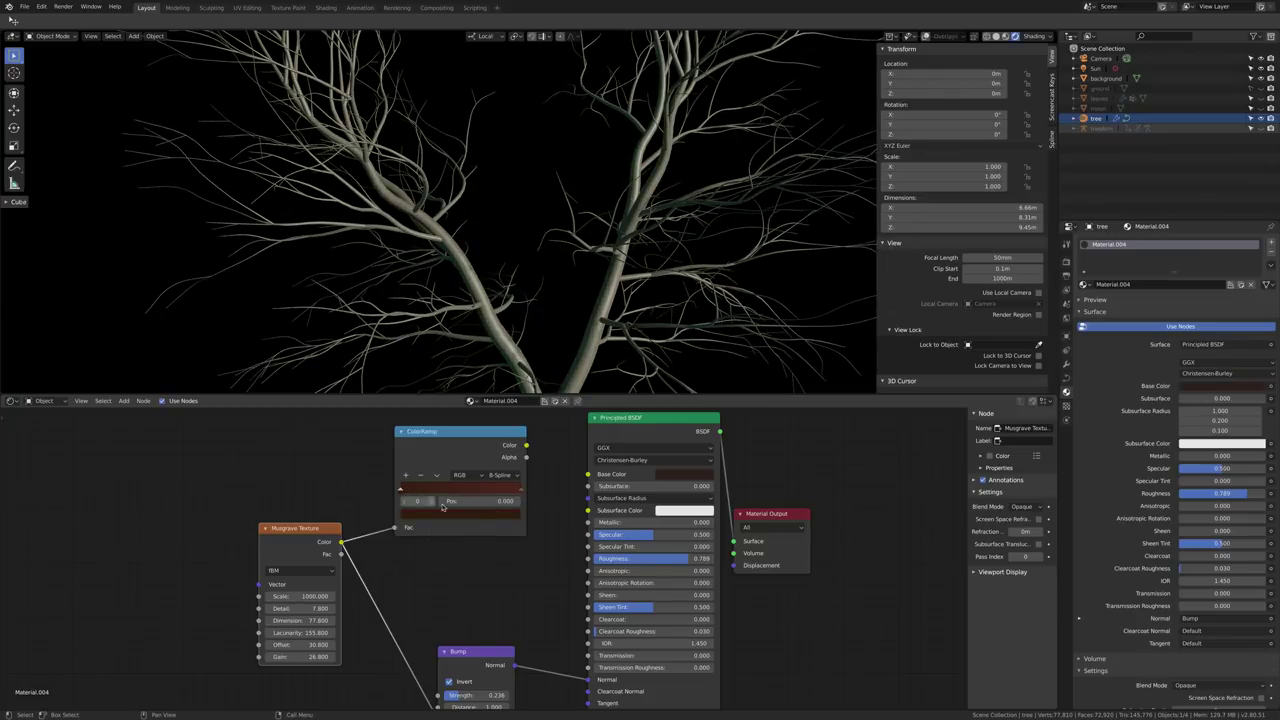
click(520, 489)
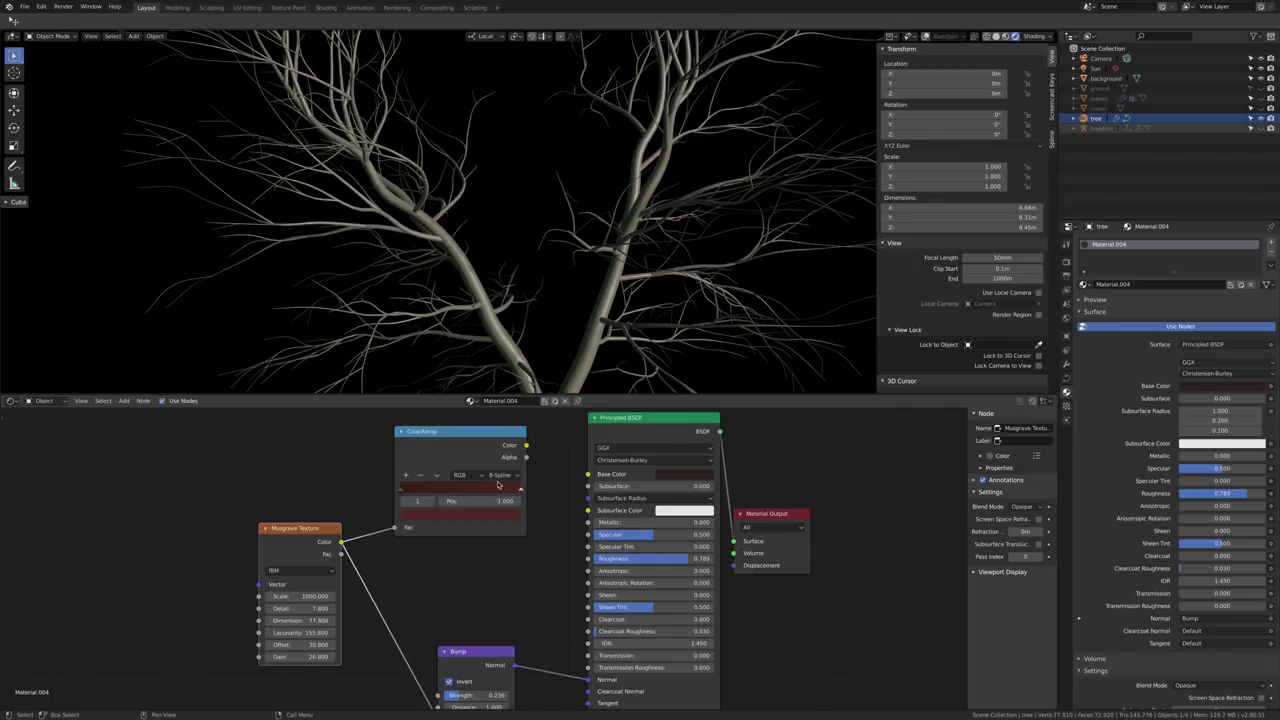
drag(526, 446, 595, 481)
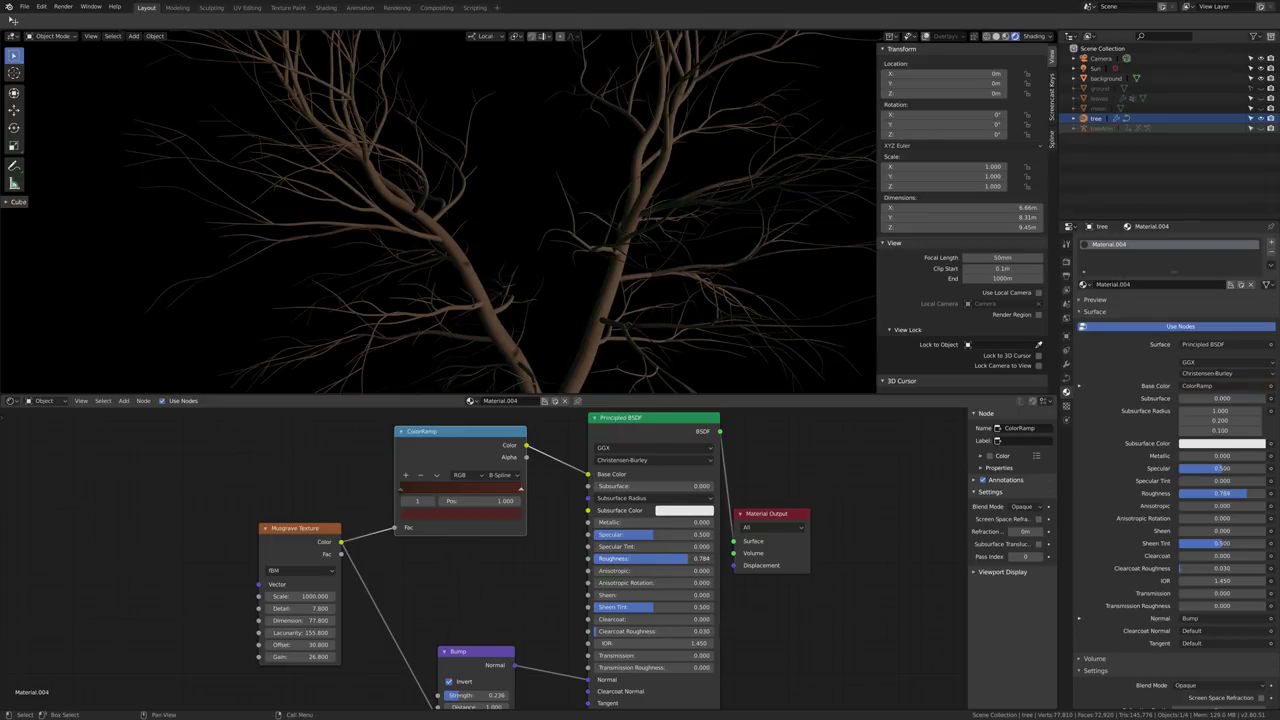
Try a Roughness of 0.177 on the tree's Principled BSDF and inspect the branches from several angles.
drag(688, 558, 607, 558)
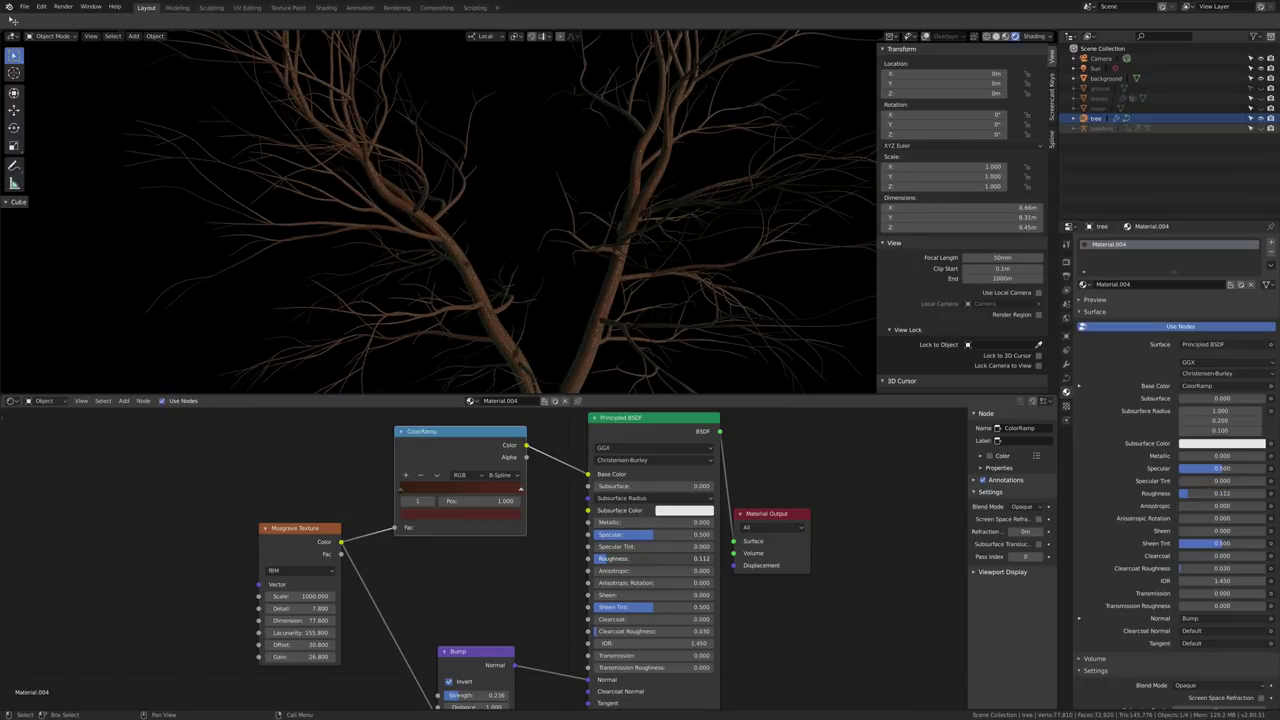
drag(607, 558, 615, 558)
middle_drag(585, 363, 540, 349)
scroll(618, 353, down, 4)
scroll(540, 349, up, 10)
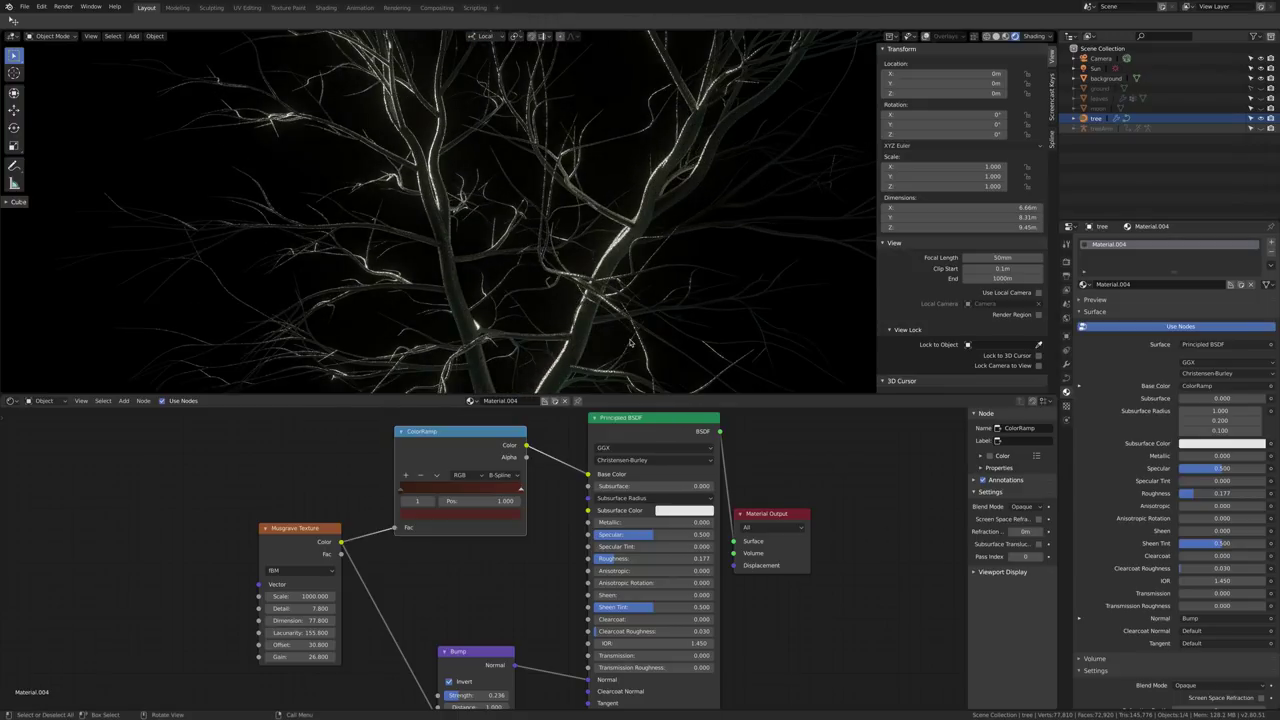
scroll(630, 342, down, 5)
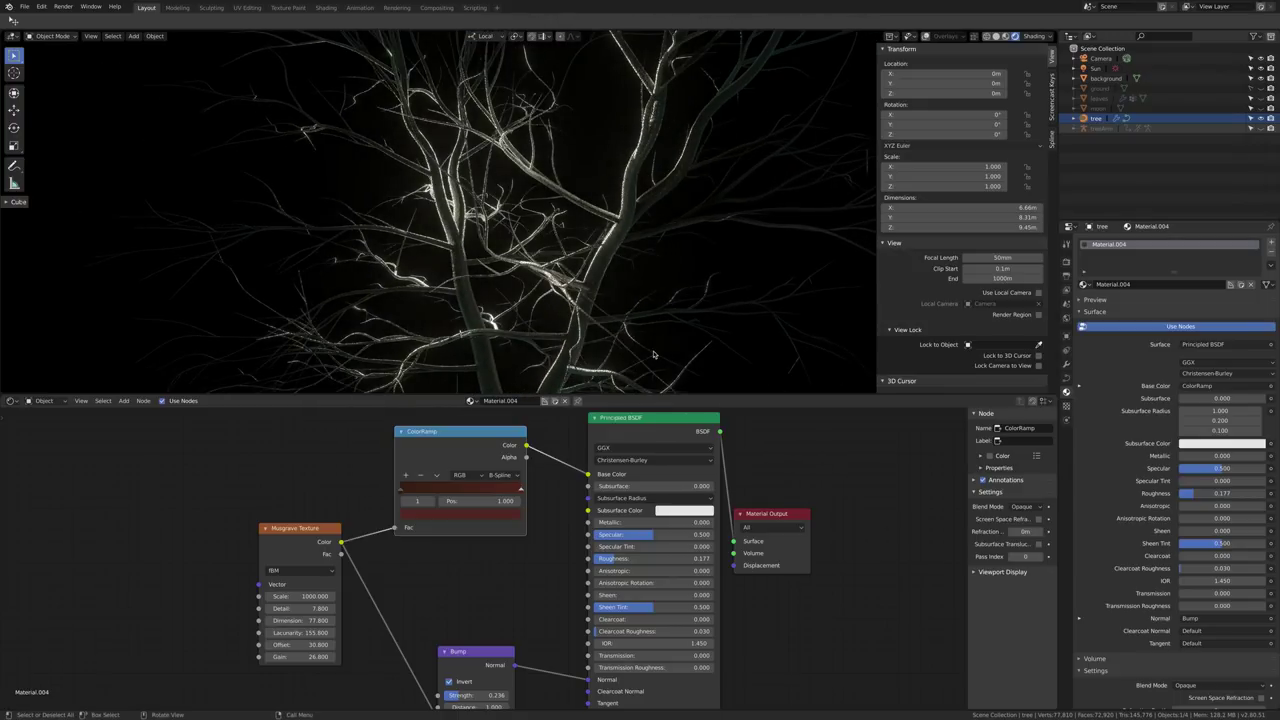
middle_drag(650, 349, 459, 216)
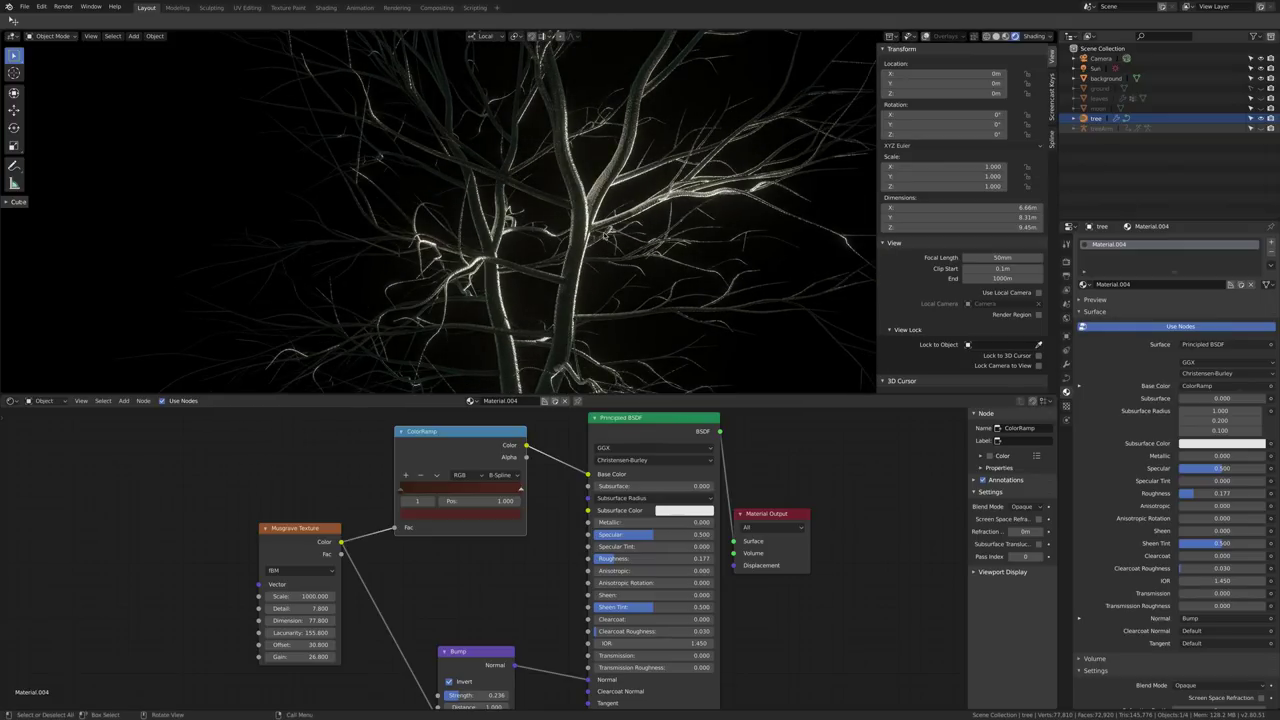
middle_drag(606, 245, 731, 265)
middle_drag(645, 234, 740, 246)
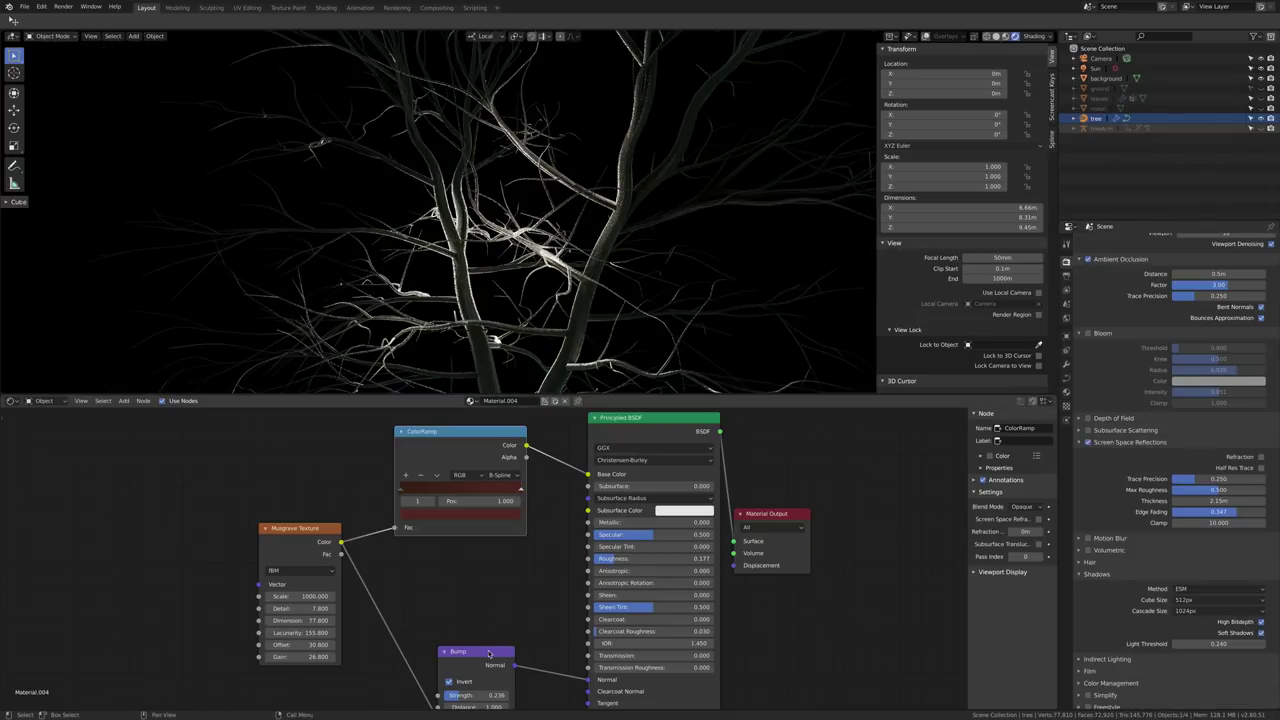
Move the Bump node up beneath the ColorRamp and examine the bump effect on the bark.
drag(496, 650, 493, 519)
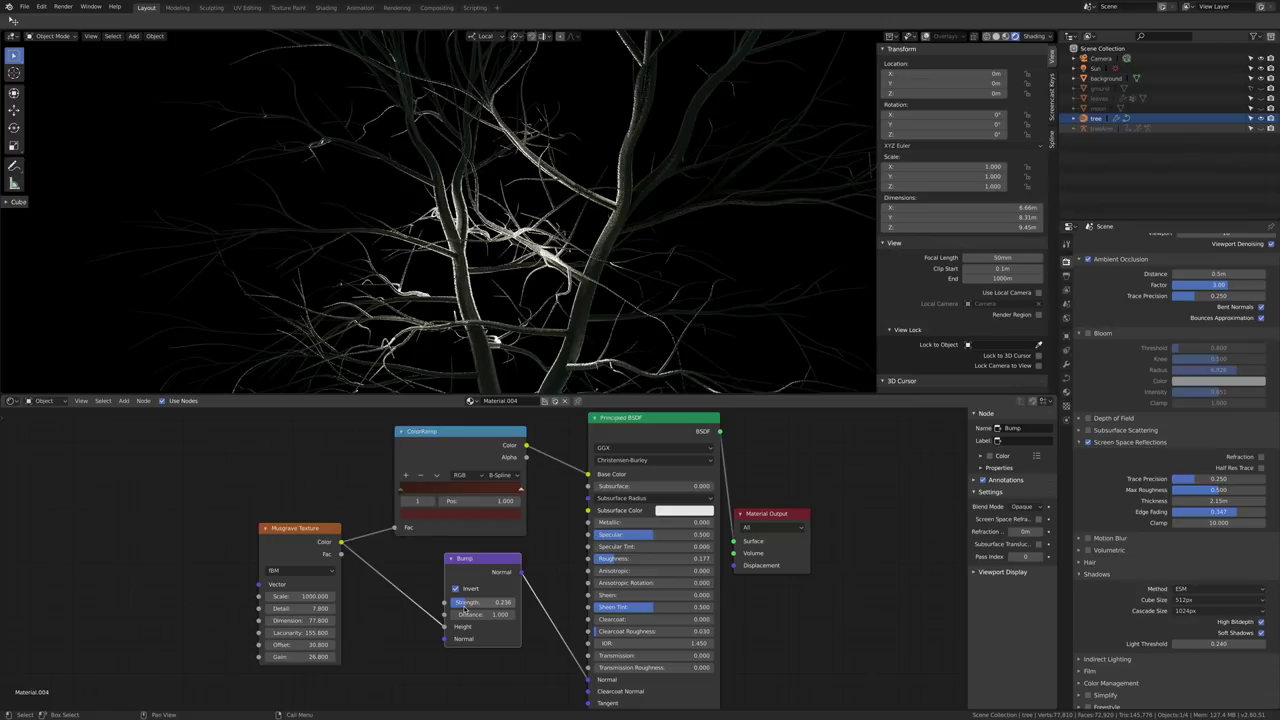
middle_drag(651, 323, 508, 323)
scroll(508, 324, up, 3)
scroll(510, 330, down, 3)
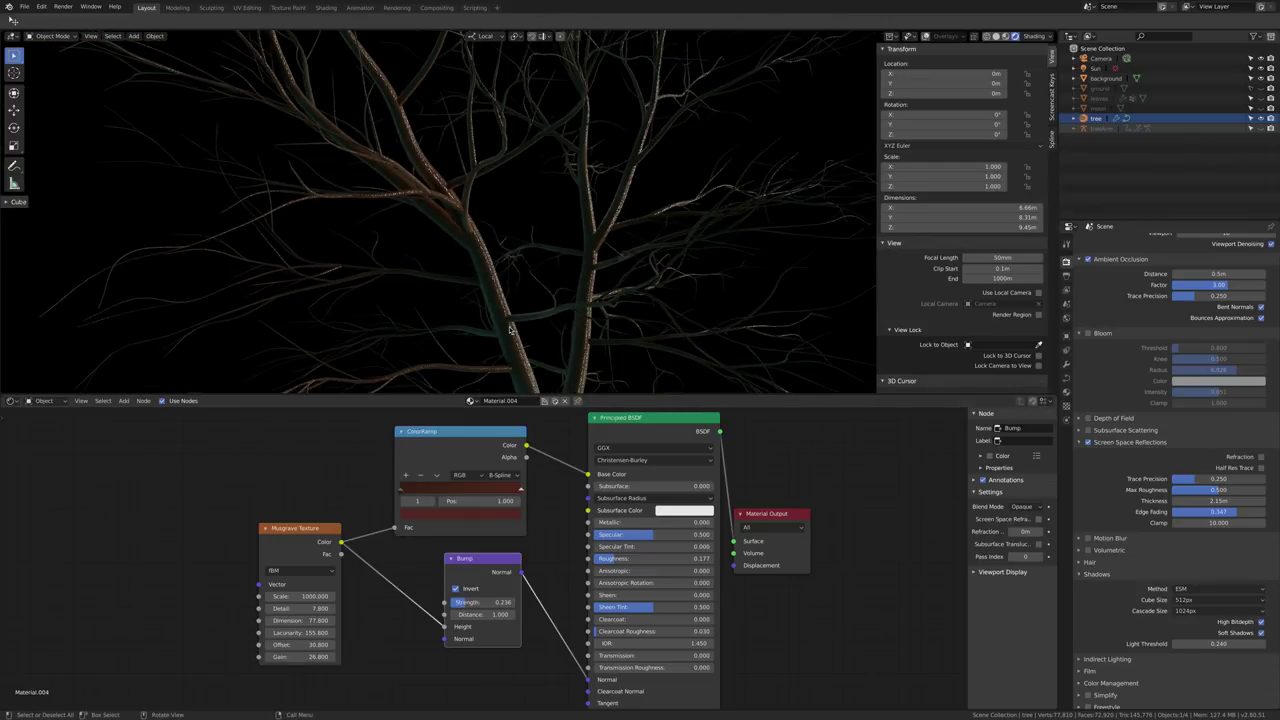
middle_drag(543, 326, 470, 328)
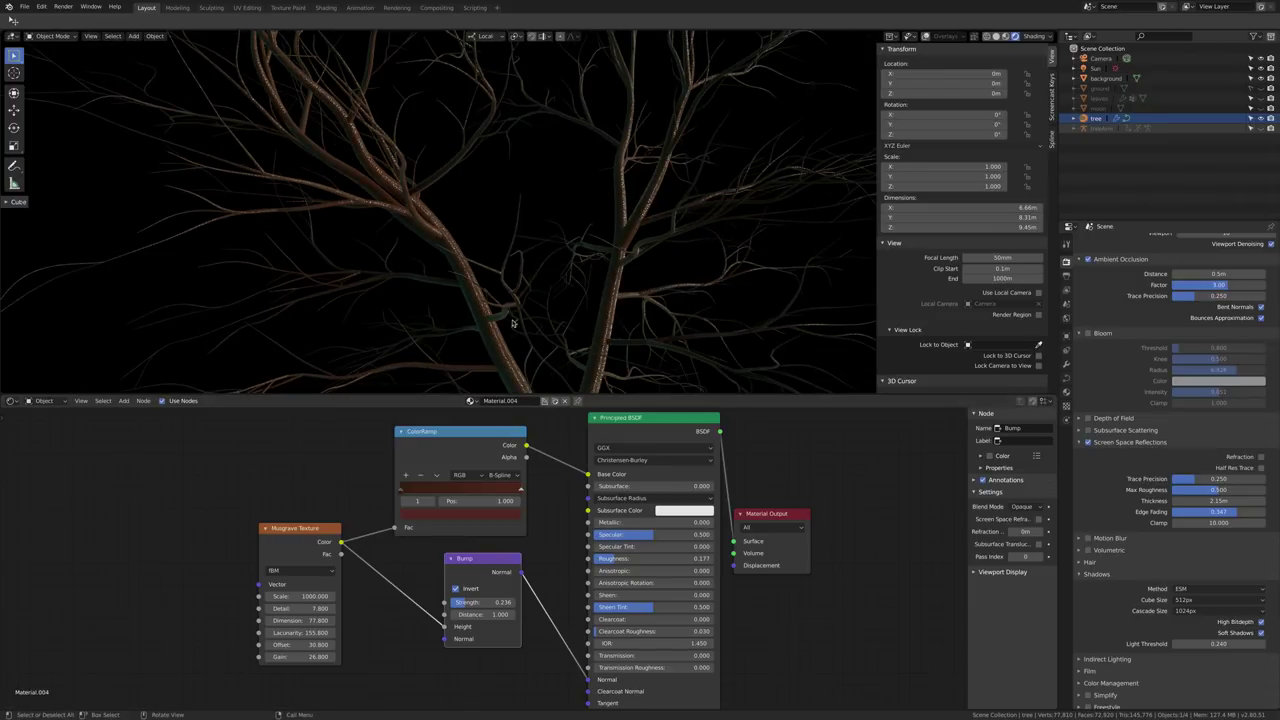
Set the Roughness of the tree's Principled BSDF to 0.651 and check the whole tree.
scroll(643, 376, down, 5)
mouse_move(614, 347)
middle_down()
mouse_move(594, 337)
mouse_move(593, 348)
middle_up()
click(594, 348)
drag(656, 558, 639, 558)
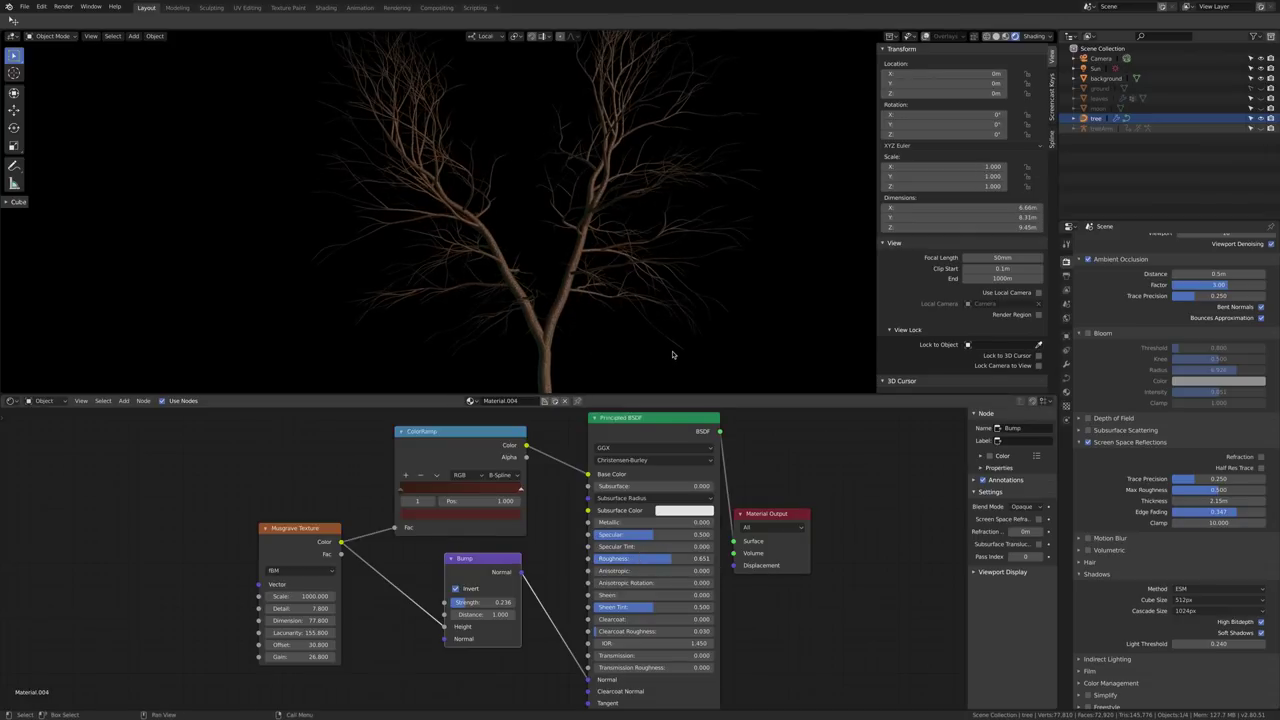
middle_drag(672, 354, 612, 346)
Select and show the leaves, hide the tree, and inspect the leaf surface up close.
click(1134, 100)
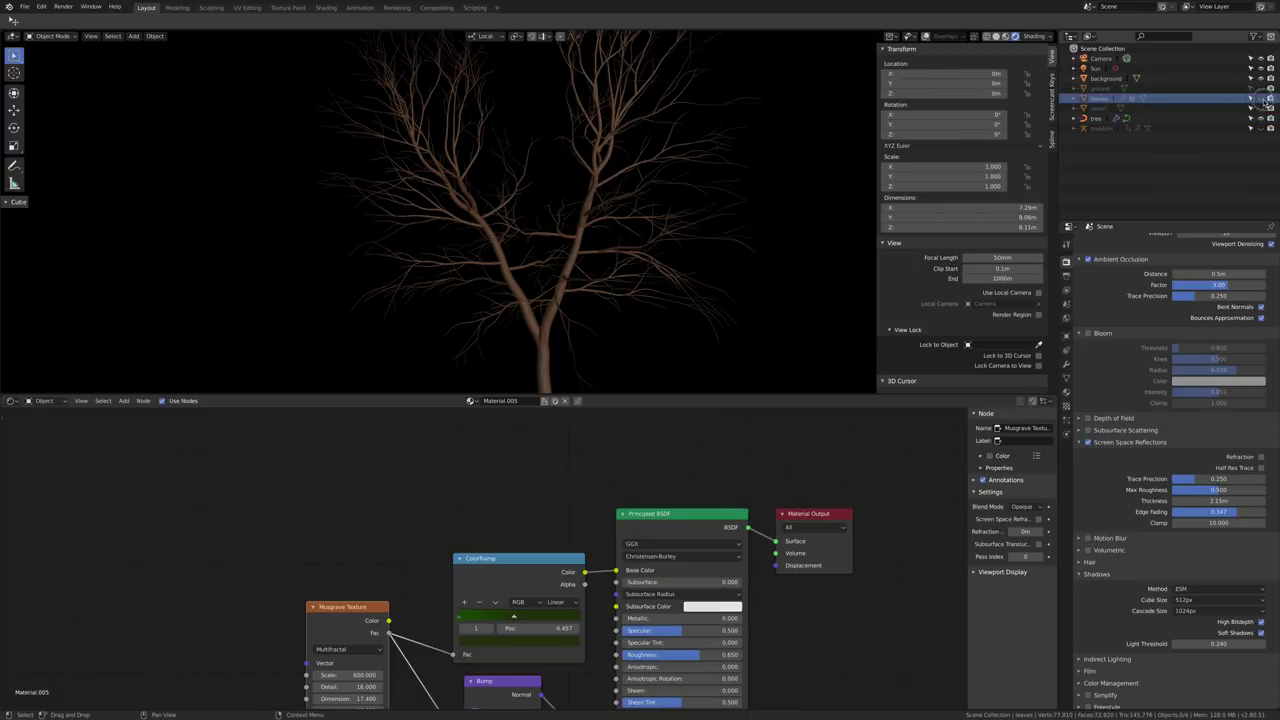
click(1266, 100)
click(1261, 118)
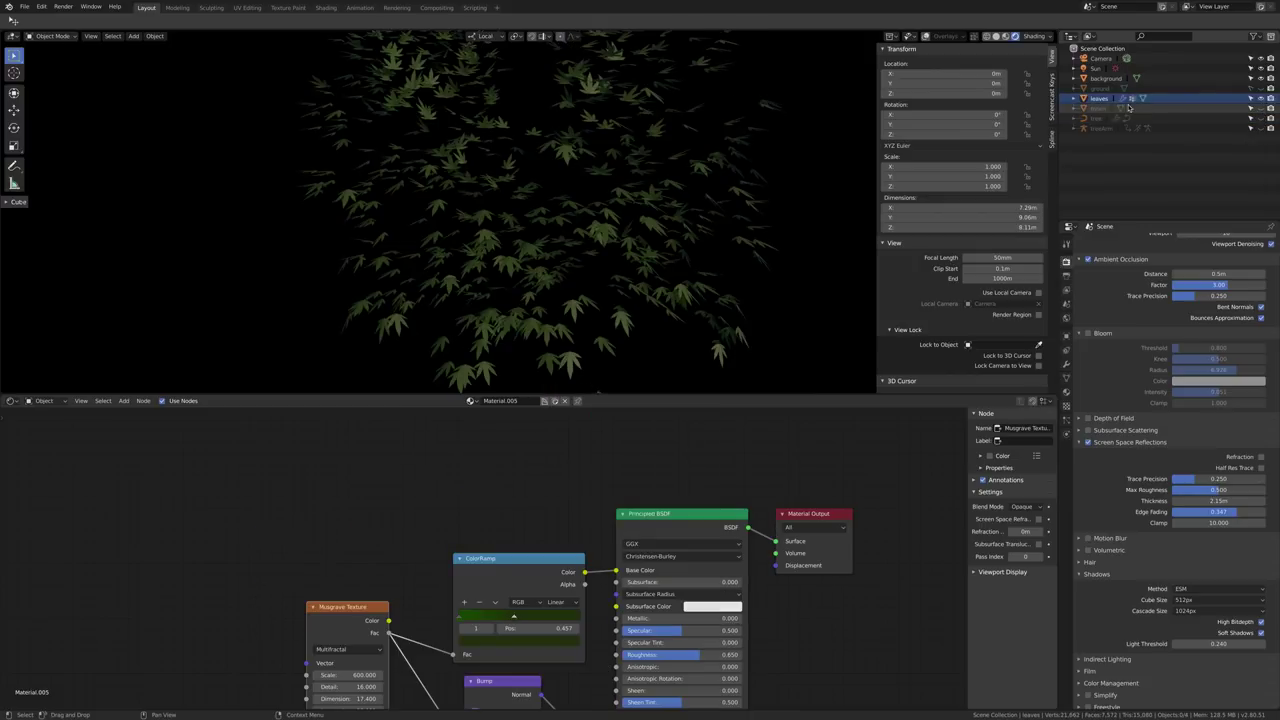
middle_drag(585, 285, 607, 287)
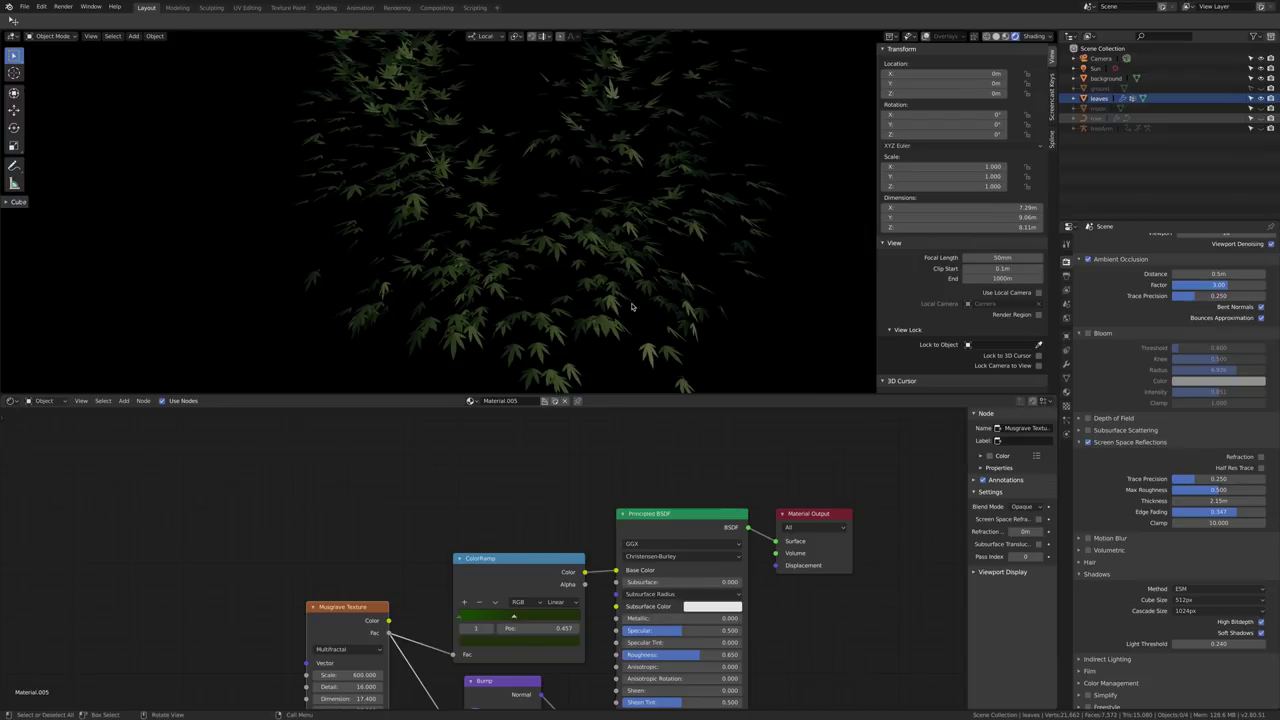
scroll(632, 307, down, 2)
scroll(632, 307, up, 7)
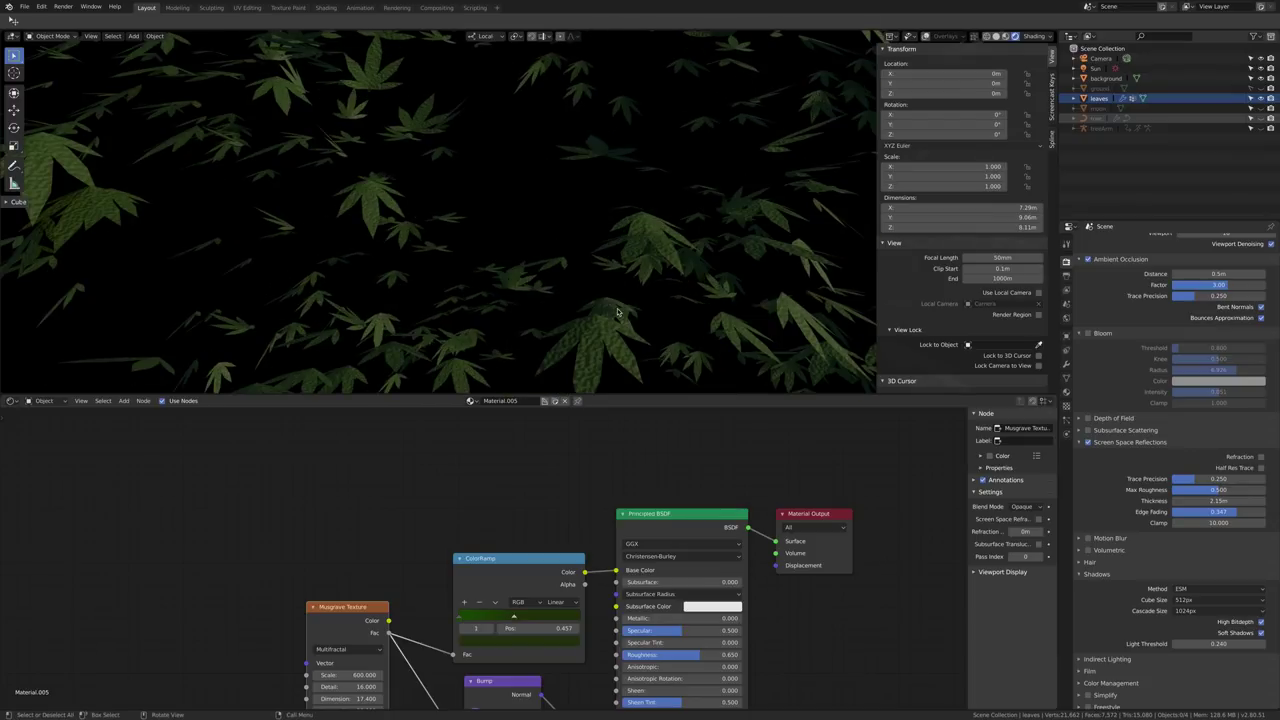
Move the ColorRamp and Bump nodes of the leaves' material upward to lay them out clearly.
scroll(581, 323, down, 3)
drag(515, 558, 487, 481)
drag(504, 683, 496, 615)
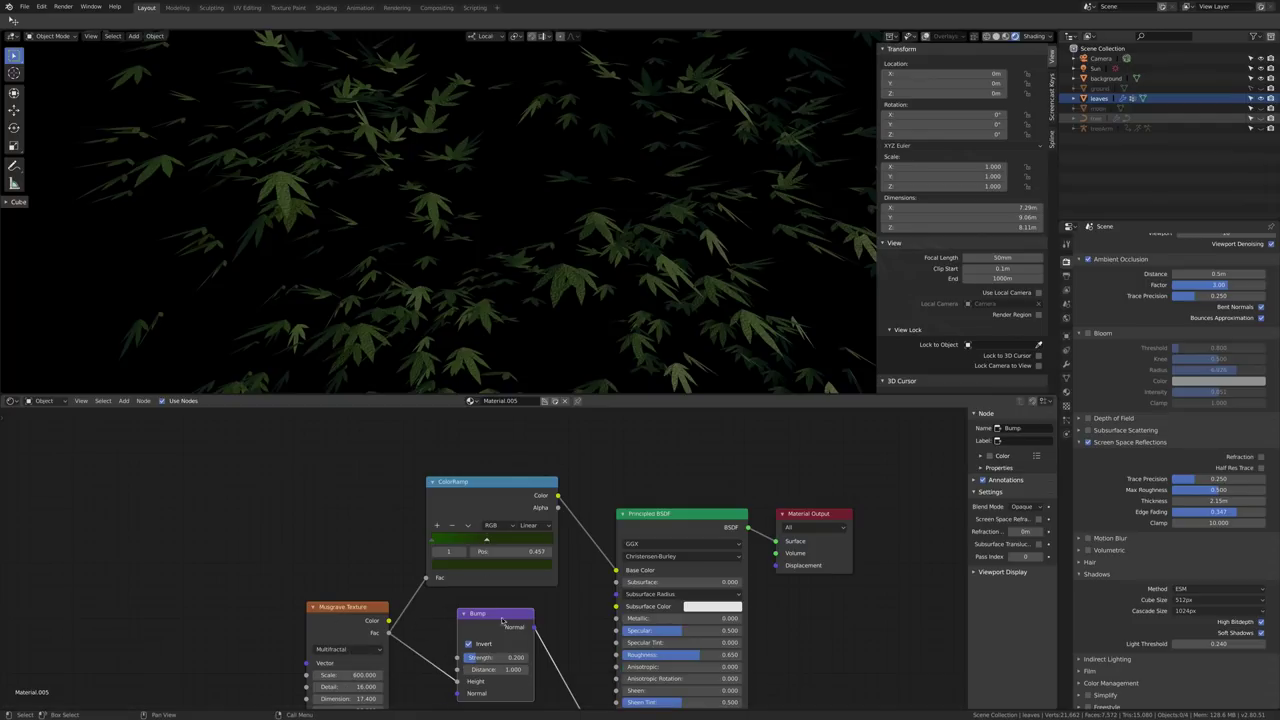
Move the leaves' Principled BSDF node upward and set its Roughness to 0.288.
drag(685, 657, 658, 571)
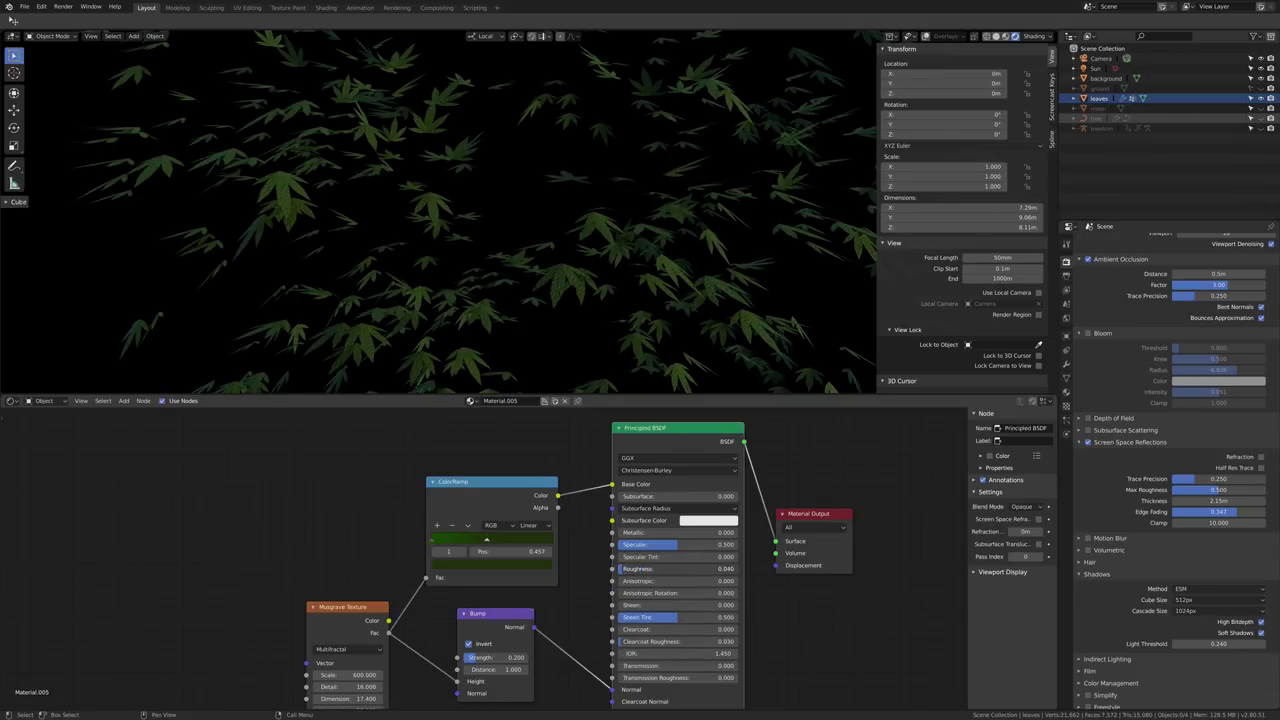
mouse_move(625, 569)
mouse_down()
mouse_move(738, 569)
mouse_move(622, 568)
mouse_up()
middle_drag(575, 240, 655, 261)
scroll(689, 282, down, 3)
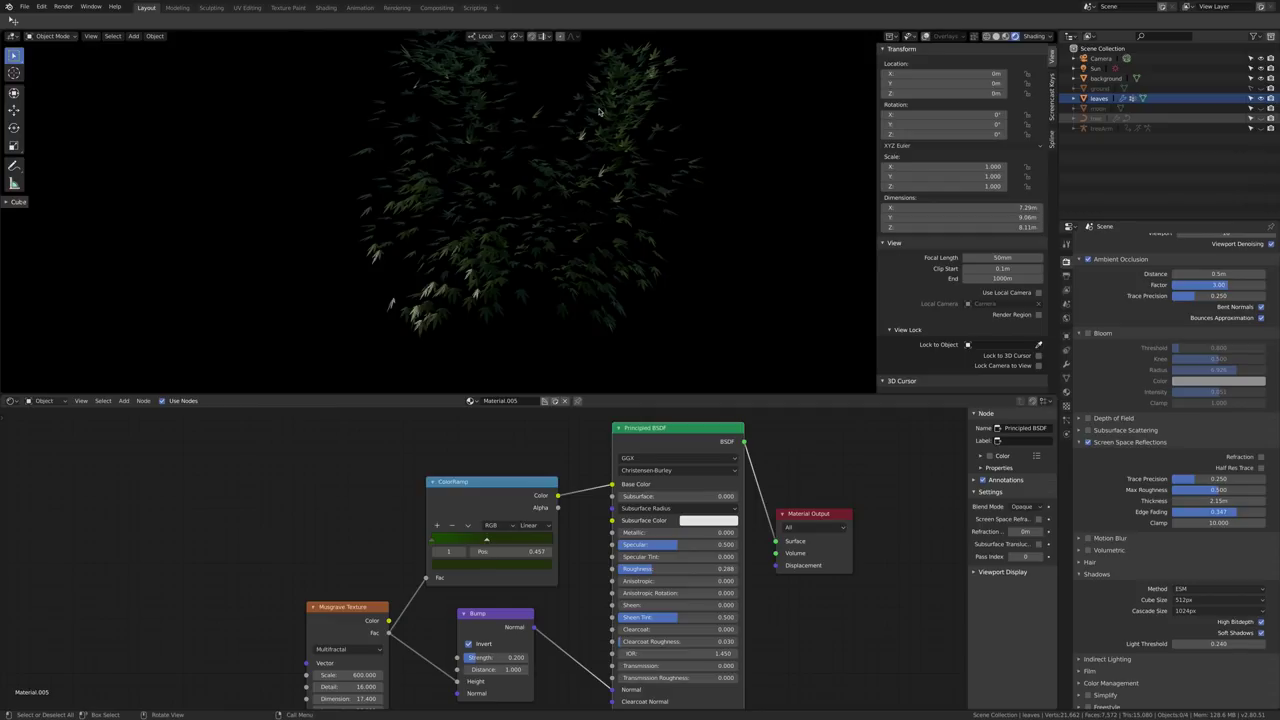
Raise the leaves' ColorRamp node slightly and check the foliage from several angles.
drag(521, 490, 517, 463)
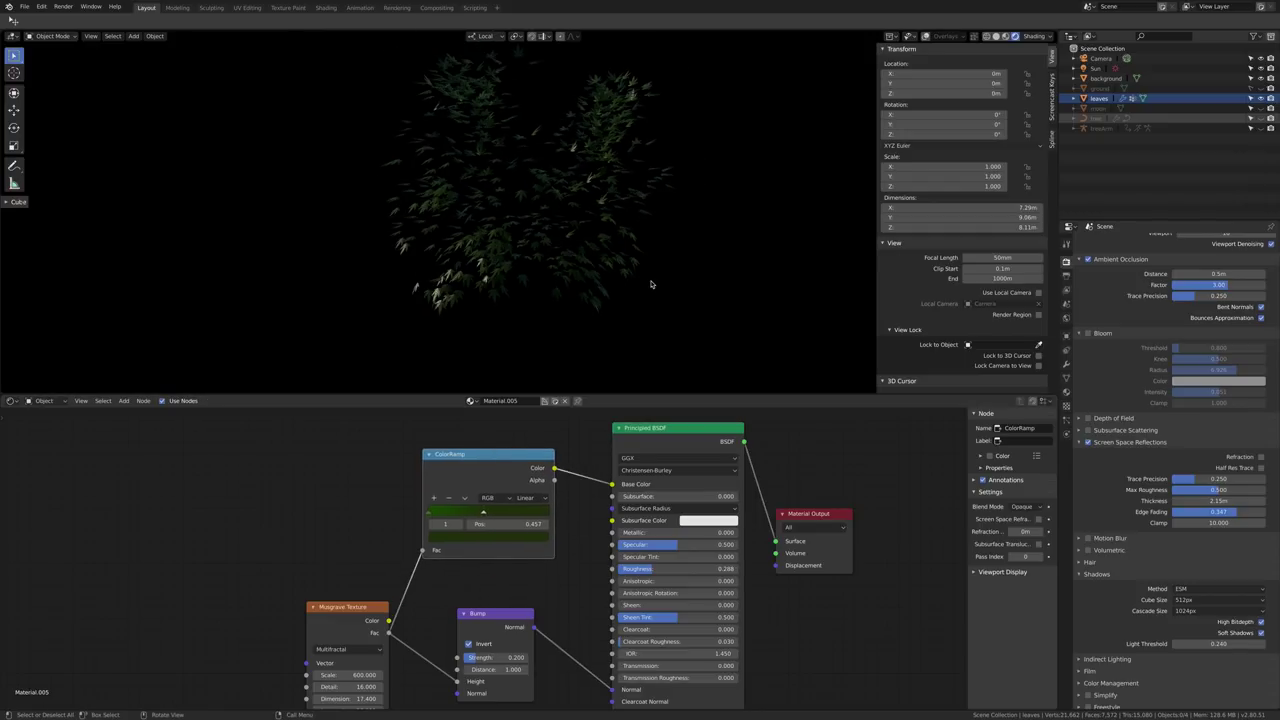
middle_drag(650, 284, 535, 298)
middle_drag(641, 290, 548, 103)
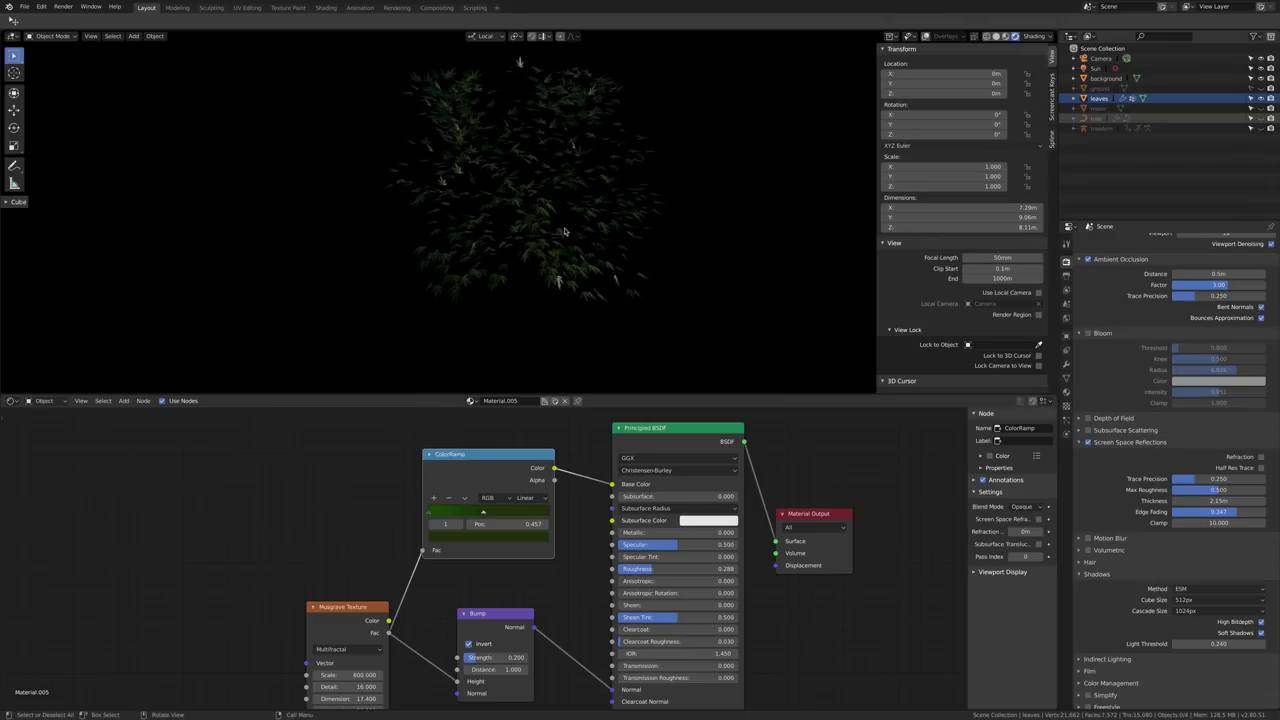
middle_drag(564, 232, 698, 260)
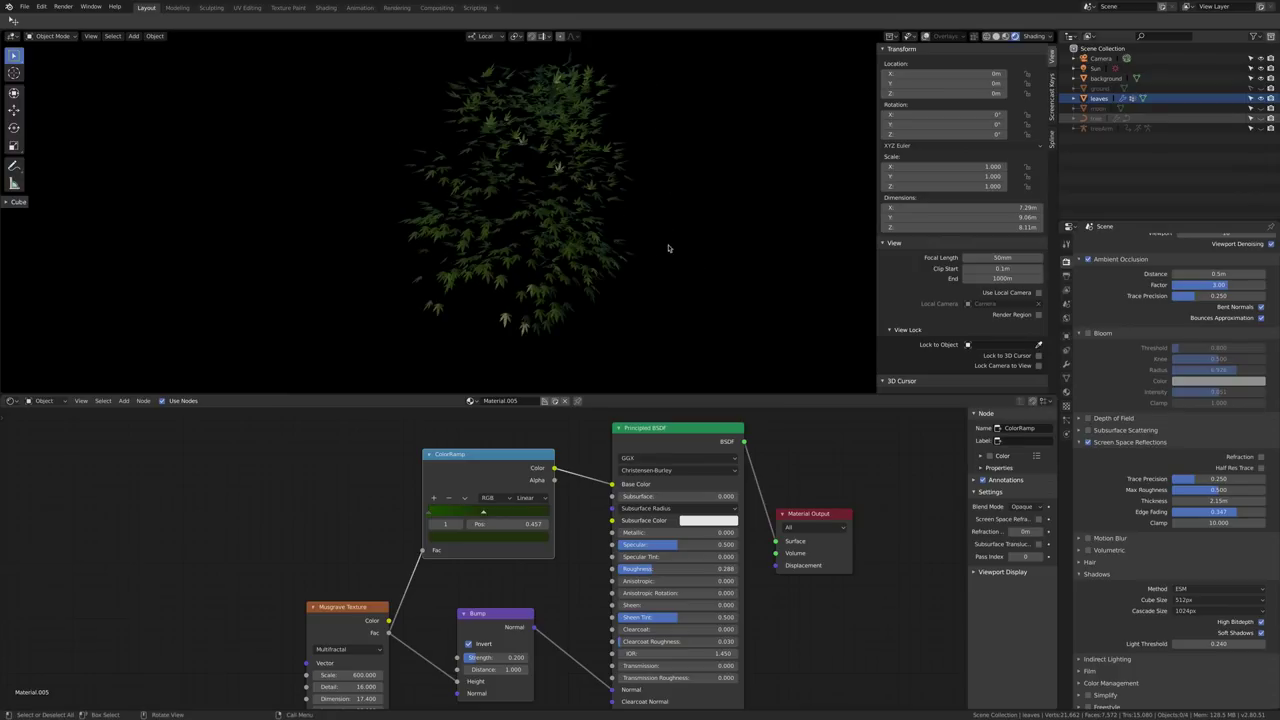
Enter Edit Mode on the leaves and box-select the lower foliage band, followed by a cluster on the upper branches.
key(Tab)
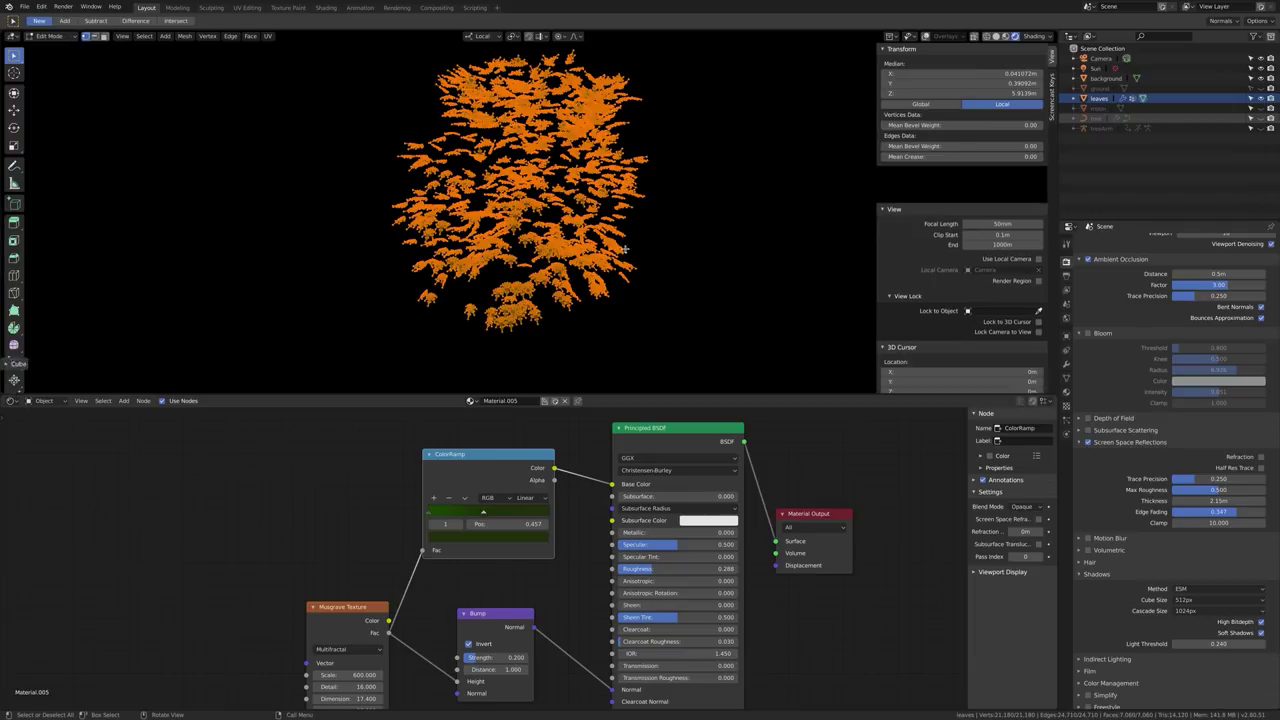
drag(638, 274, 650, 284)
middle_drag(689, 270, 685, 270)
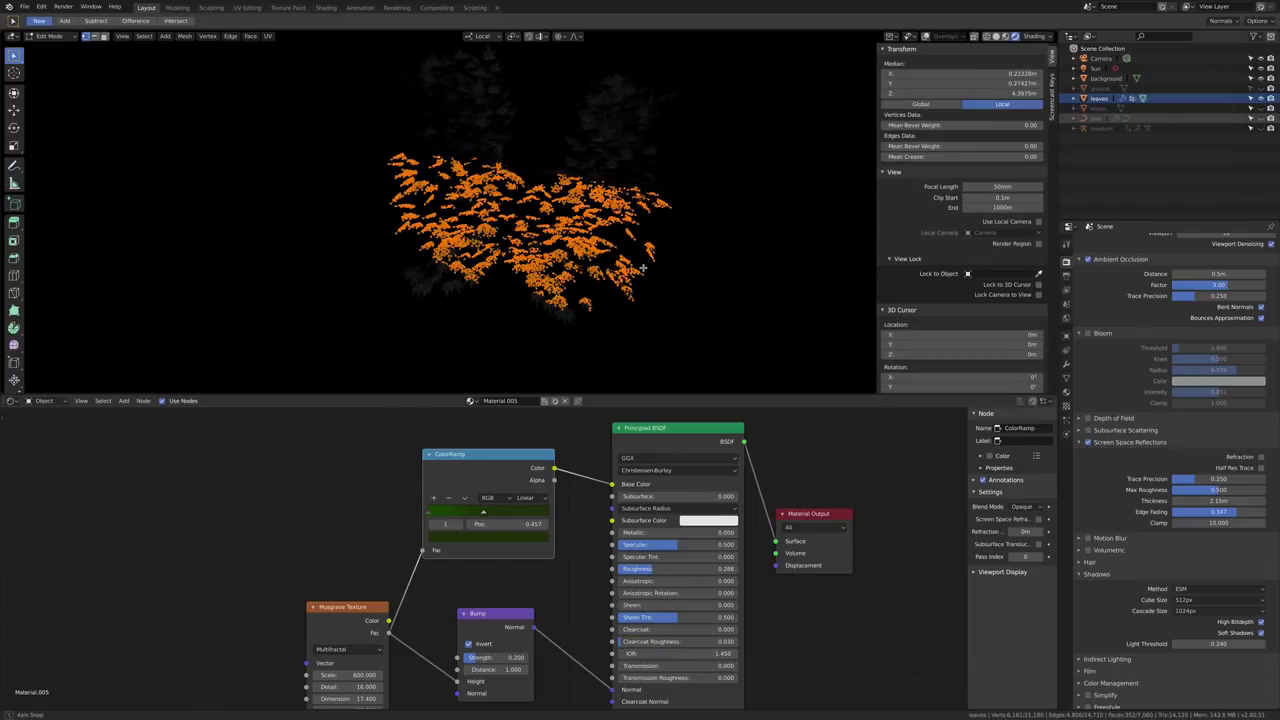
middle_drag(642, 268, 749, 220)
drag(390, 95, 546, 163)
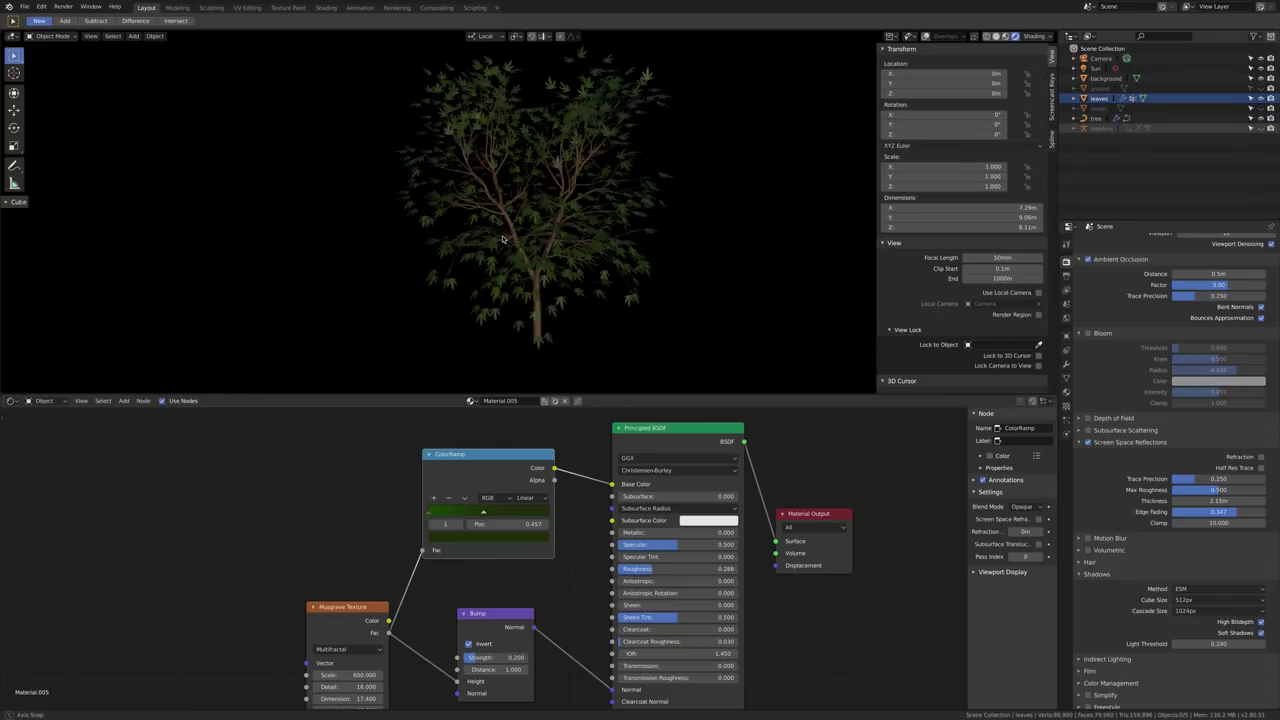
Return to Object Mode, show the tree again and inspect it together with its leaves.
middle_drag(640, 240, 528, 218)
middle_drag(577, 259, 466, 262)
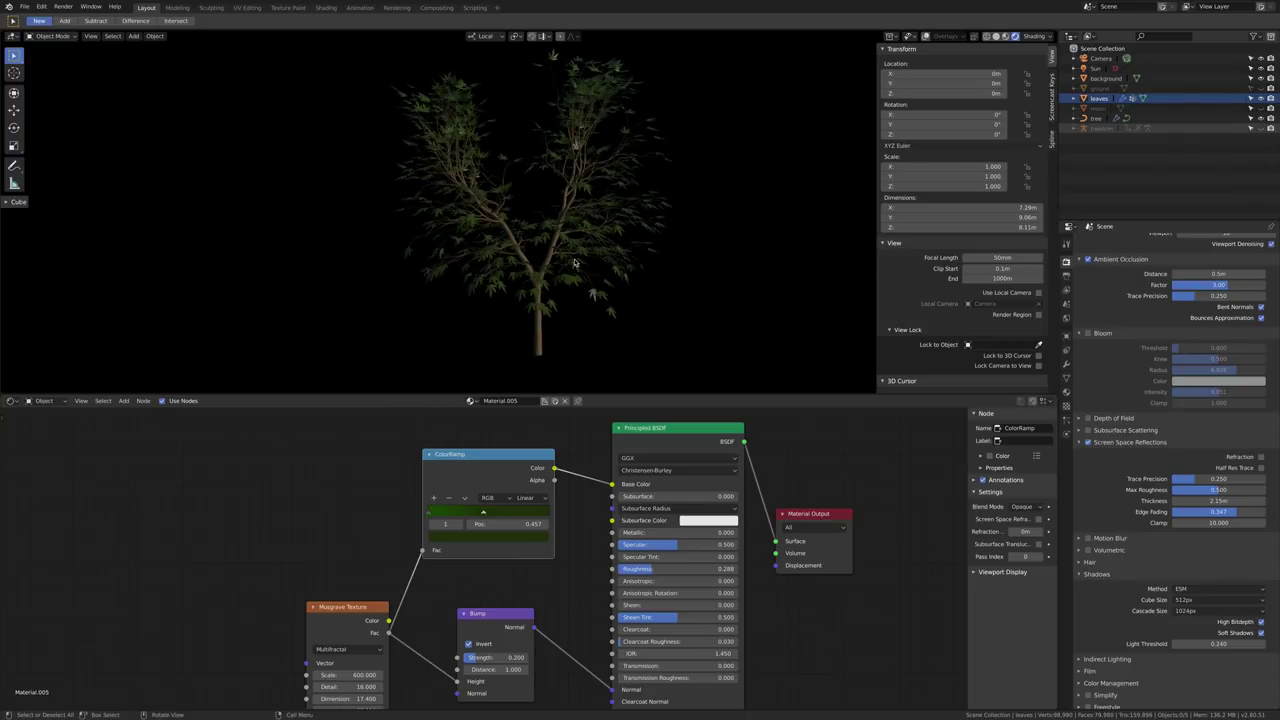
middle_drag(575, 263, 574, 259)
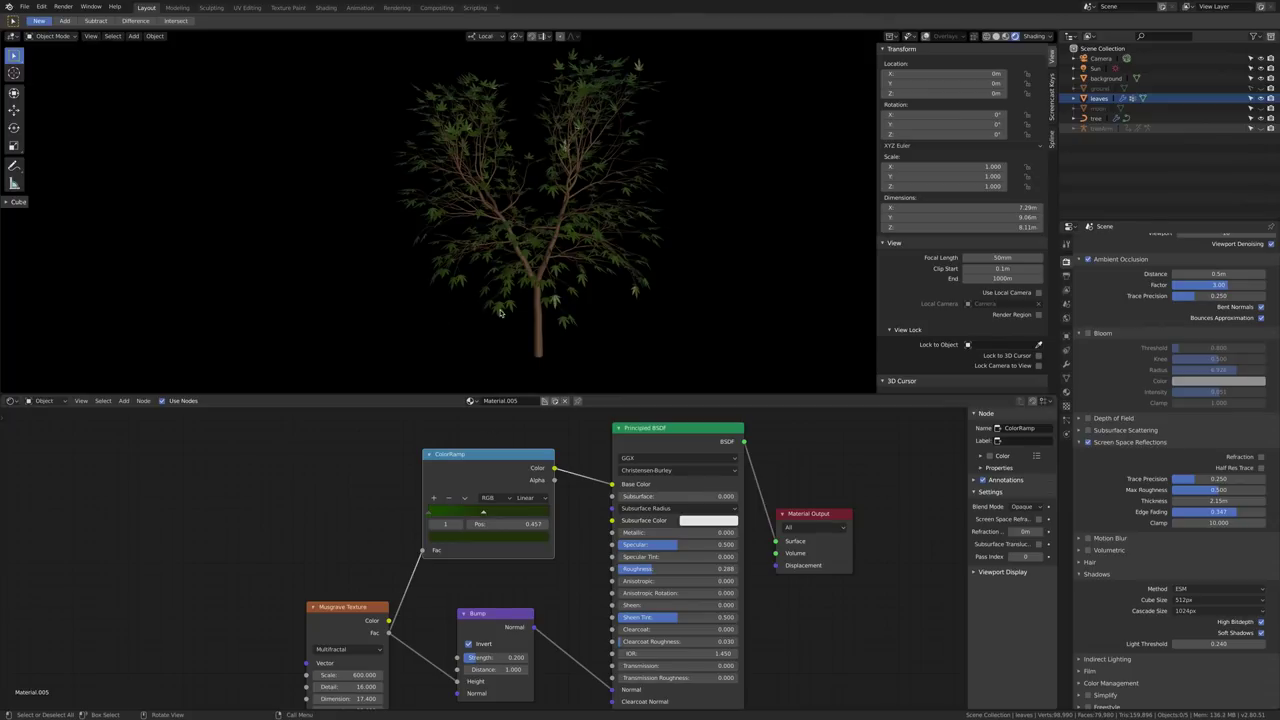
Recolor the leaves' ColorRamp with a bright yellow-green first stop and a dark olive second stop, and inspect the foliage.
click(491, 538)
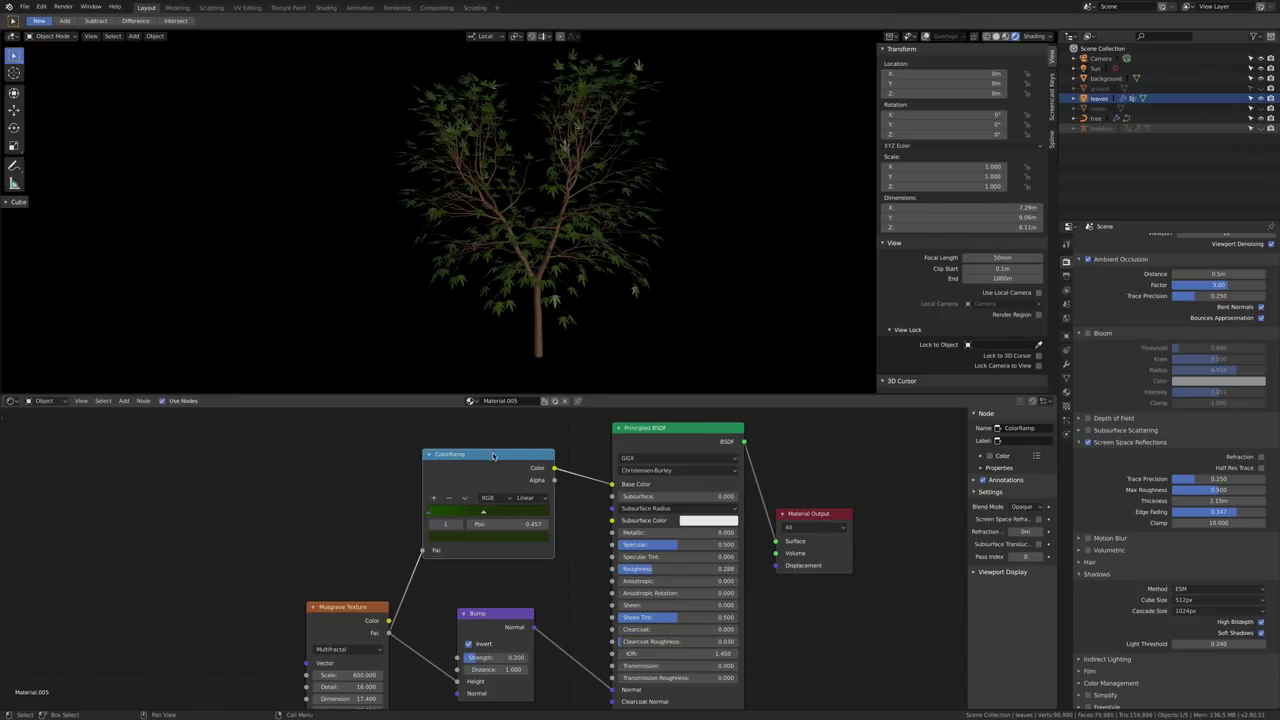
click(487, 539)
drag(458, 429, 447, 434)
click(428, 515)
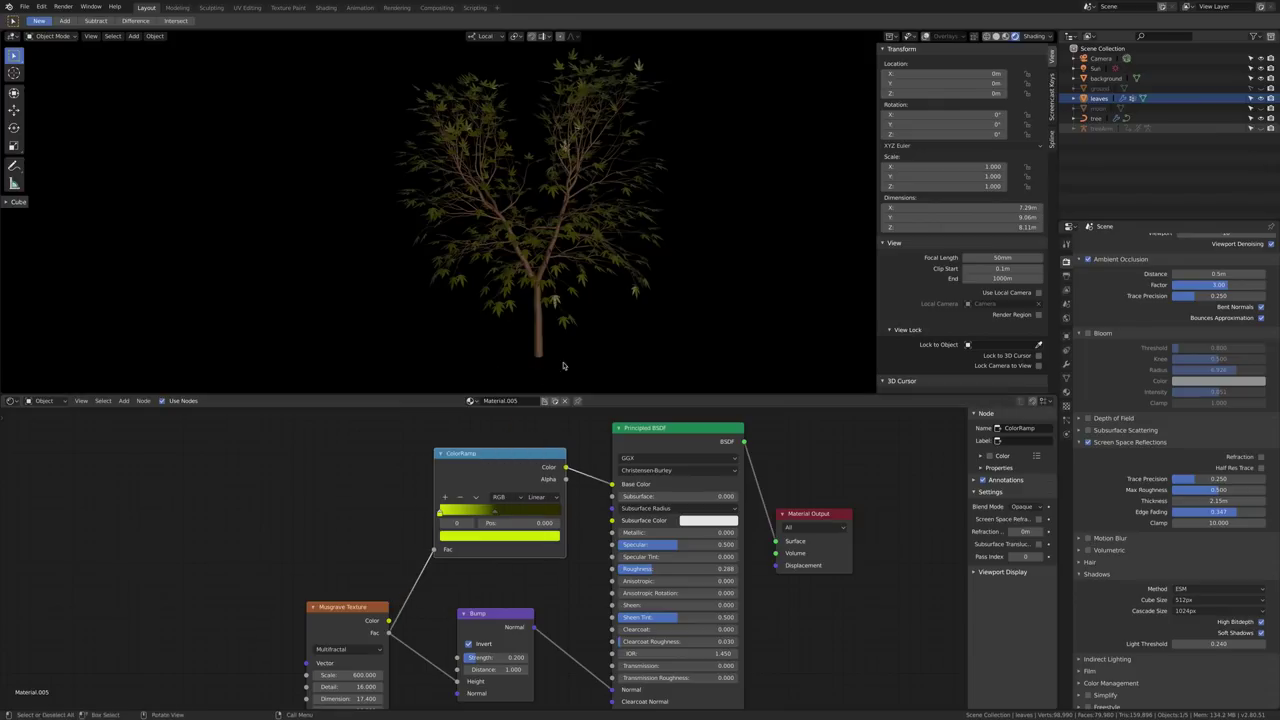
scroll(543, 300, up, 4)
scroll(546, 305, down, 3)
middle_drag(556, 309, 581, 333)
scroll(632, 300, down, 2)
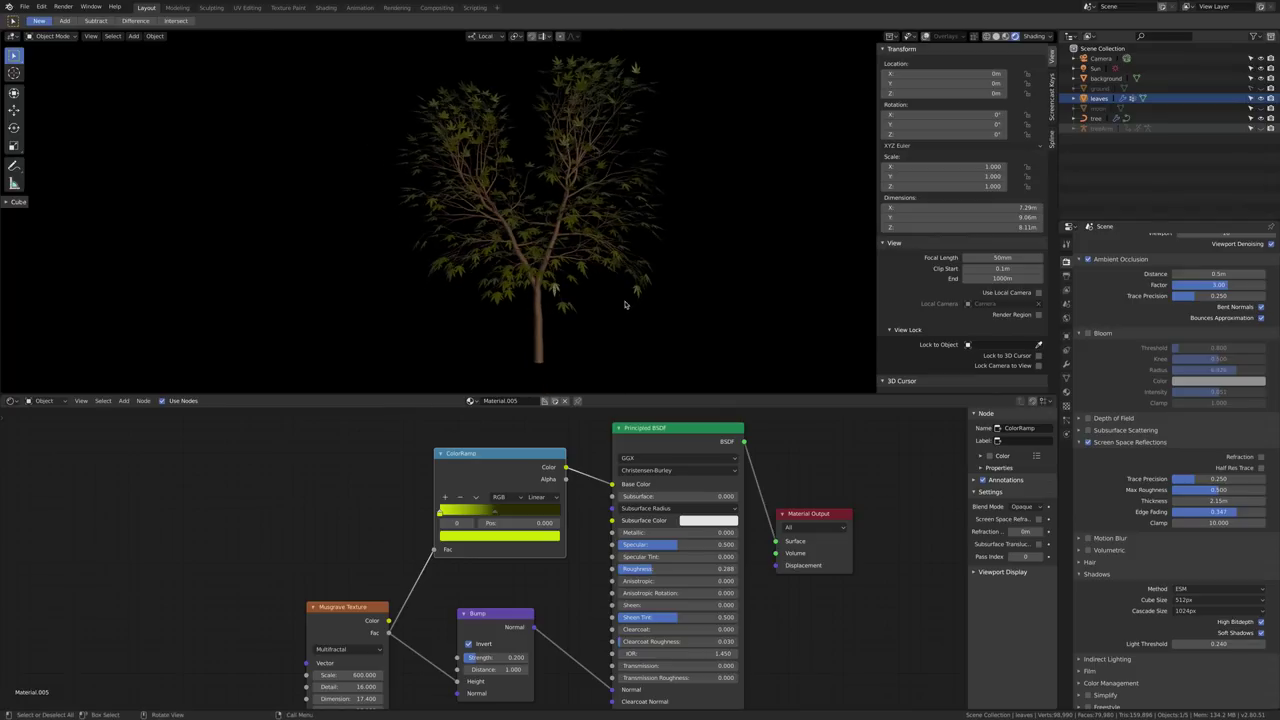
Change the leaves' second ColorRamp stop to red with Value 0.422, and set the Roughness to 0.521.
click(493, 516)
click(496, 536)
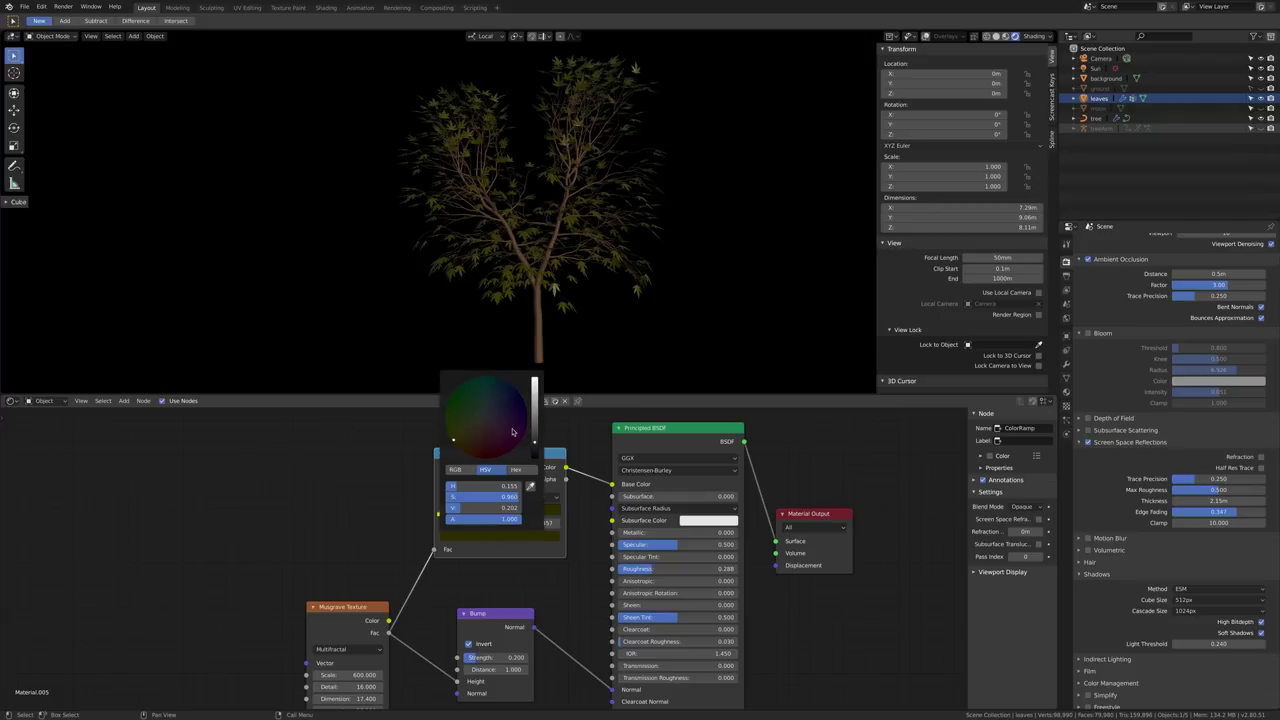
drag(488, 447, 483, 451)
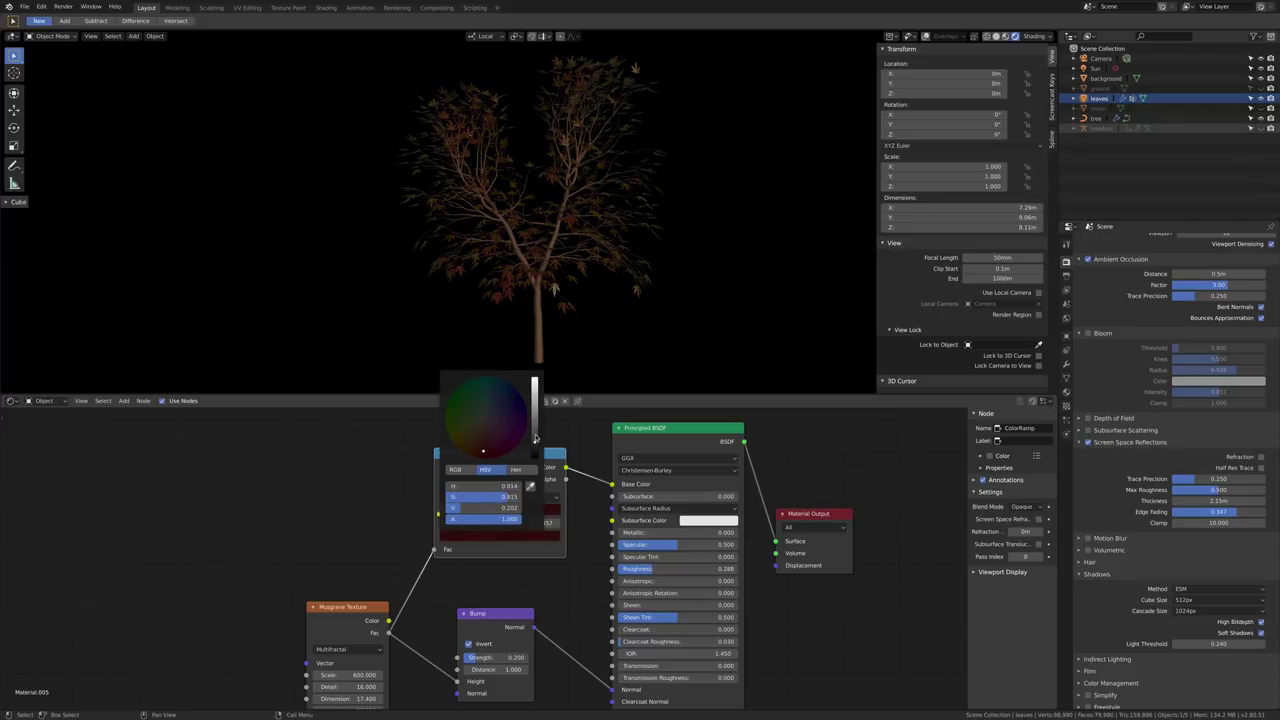
mouse_move(537, 446)
mouse_down()
mouse_move(483, 447)
mouse_move(534, 420)
mouse_up()
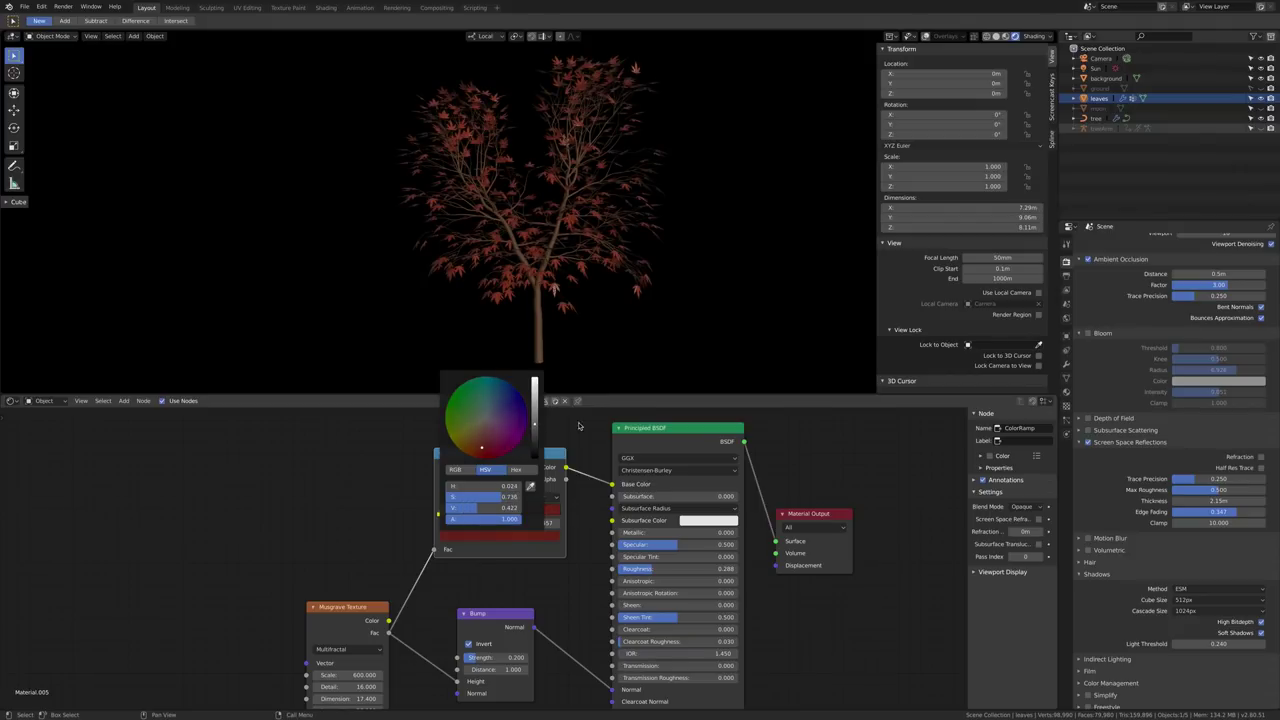
drag(650, 568, 675, 568)
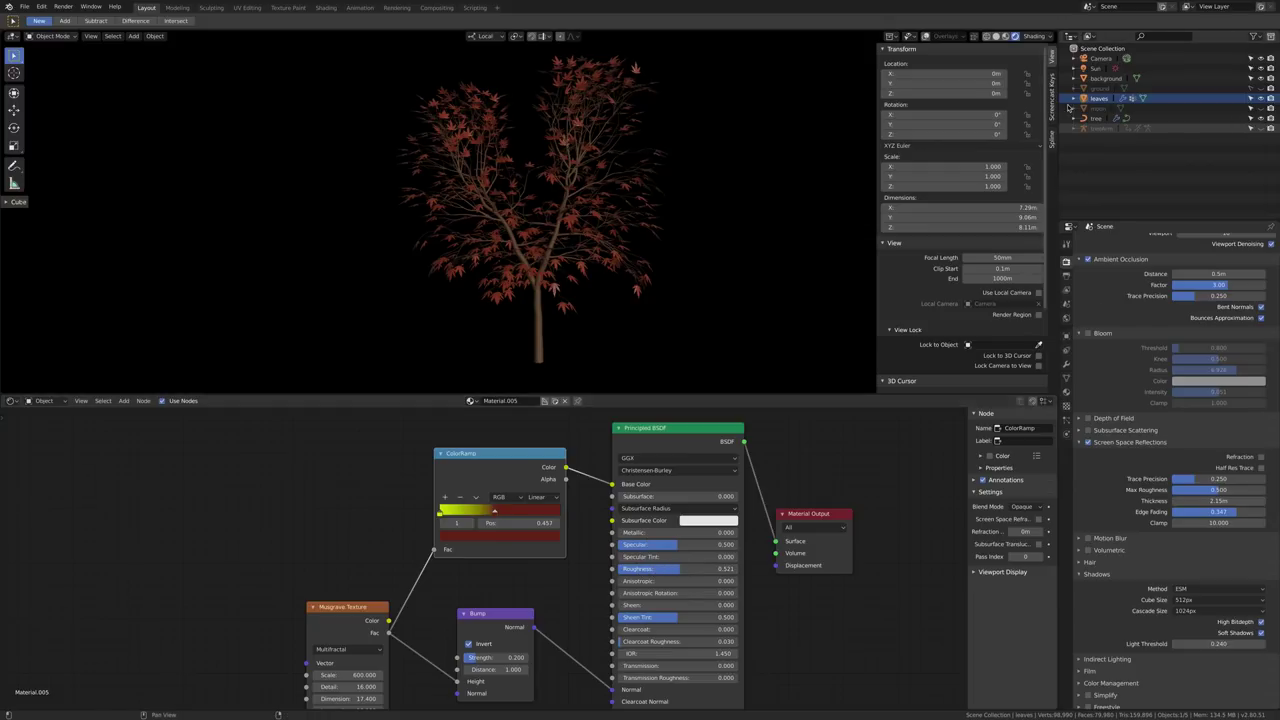
Select the tree, change the first ColorRamp stop of its bark material to a lighter brown, and check the branches.
click(1097, 118)
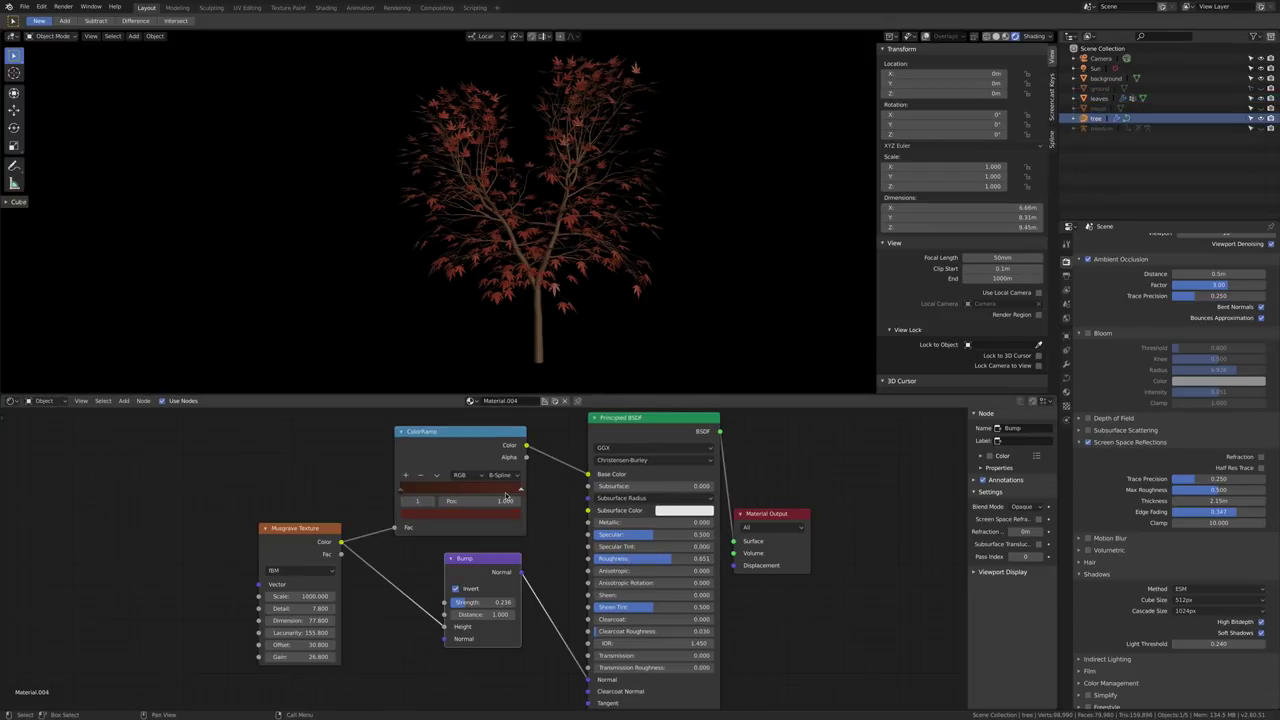
click(437, 515)
drag(497, 407, 497, 389)
middle_drag(520, 288, 676, 297)
scroll(708, 292, up, 4)
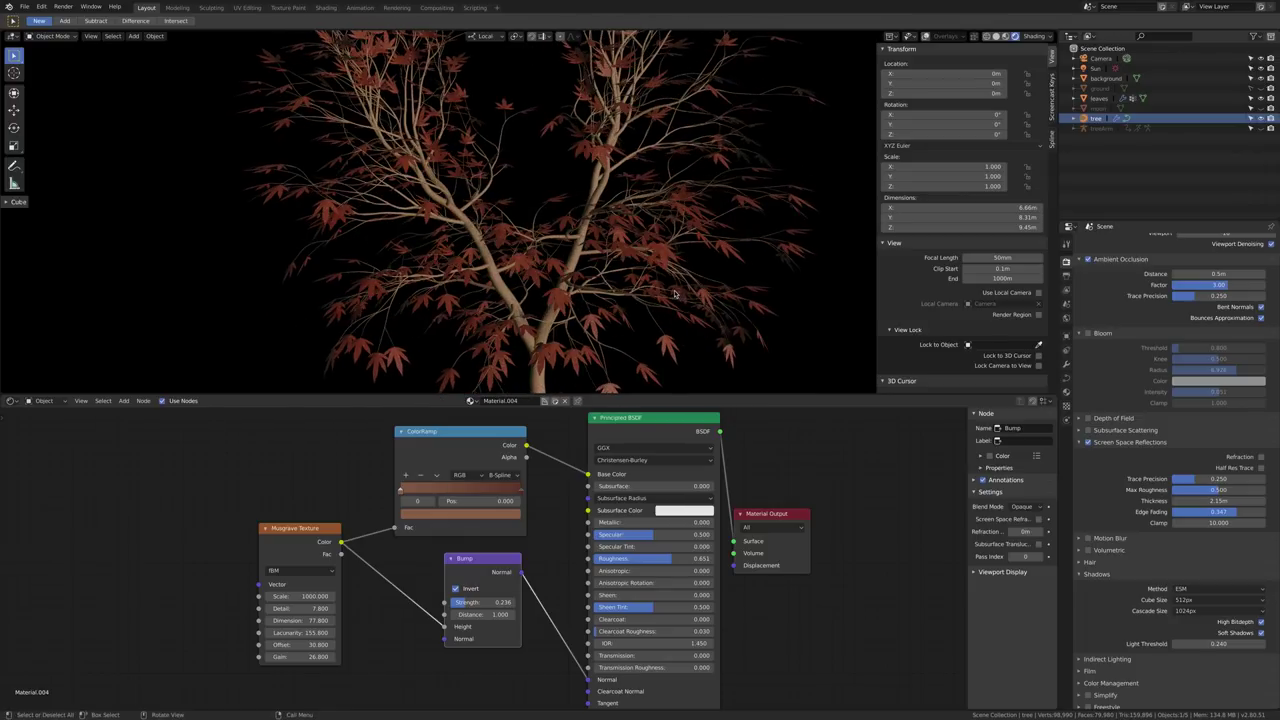
scroll(676, 295, down, 3)
scroll(696, 298, down, 3)
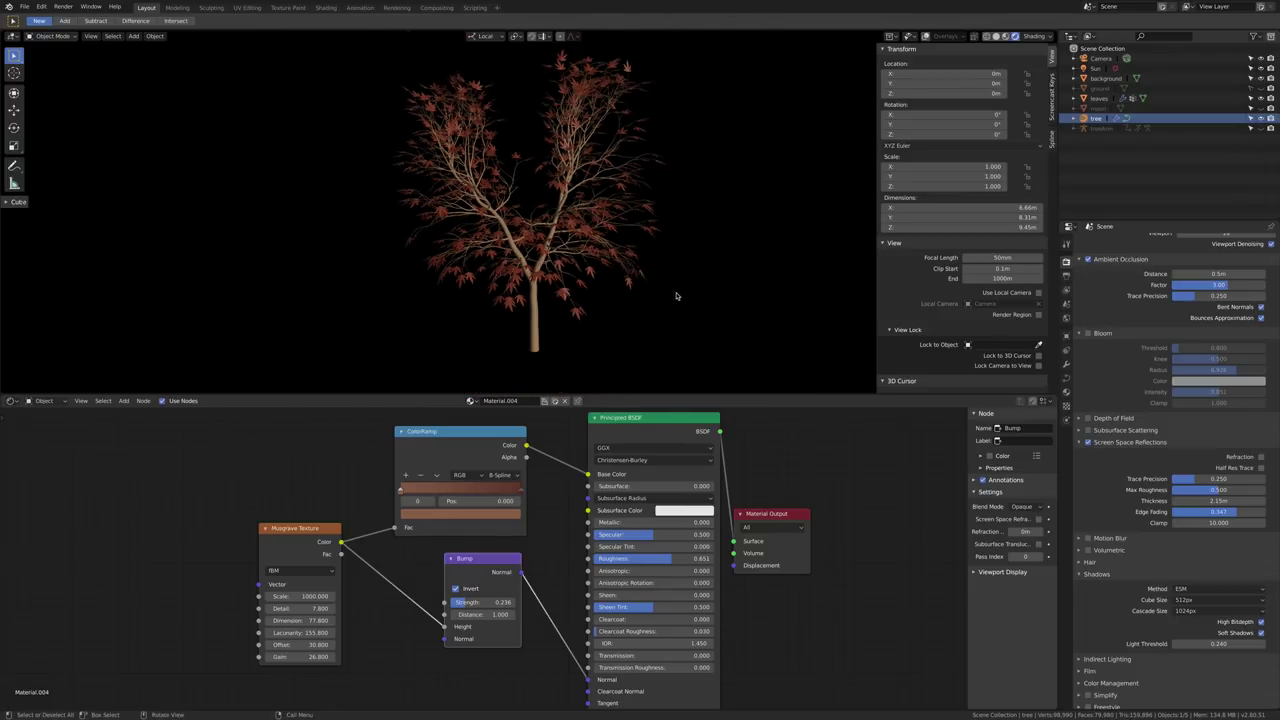
middle_drag(675, 295, 654, 293)
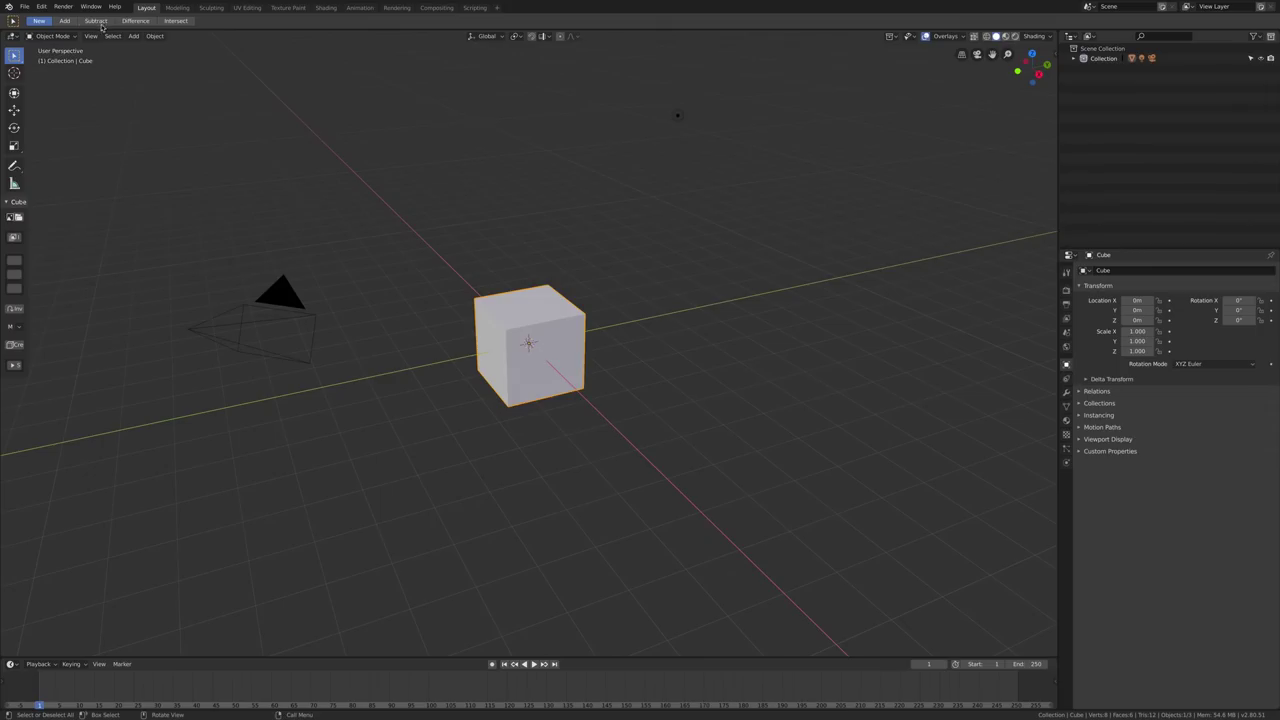
In a new default scene, search the add-on preferences for "sap" and view the details of Sapling Tree Gen.
click(92, 7)
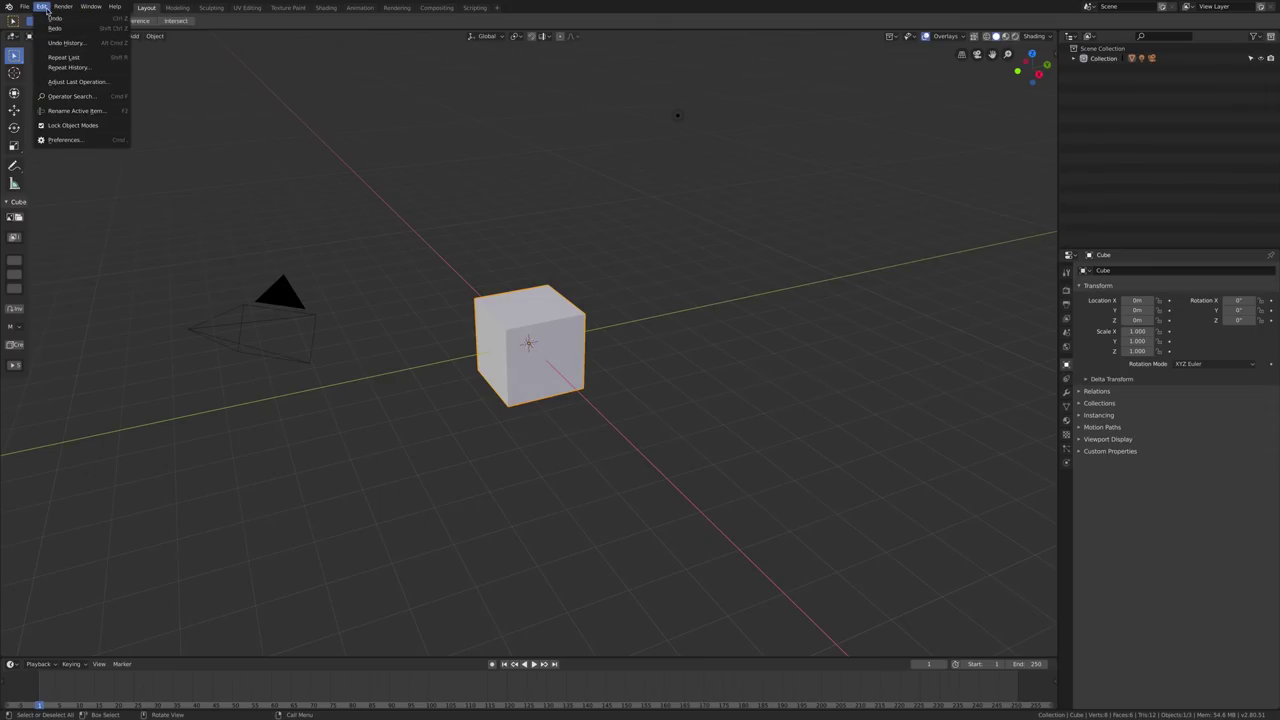
click(66, 142)
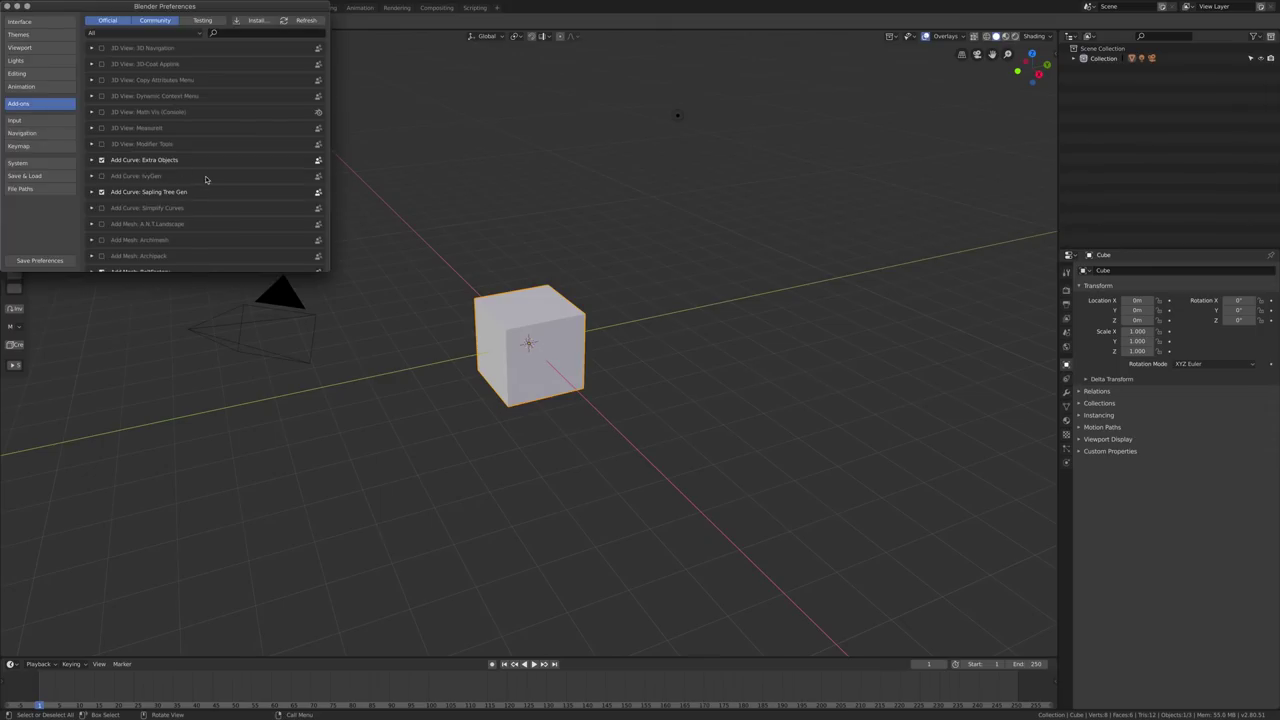
drag(326, 270, 468, 406)
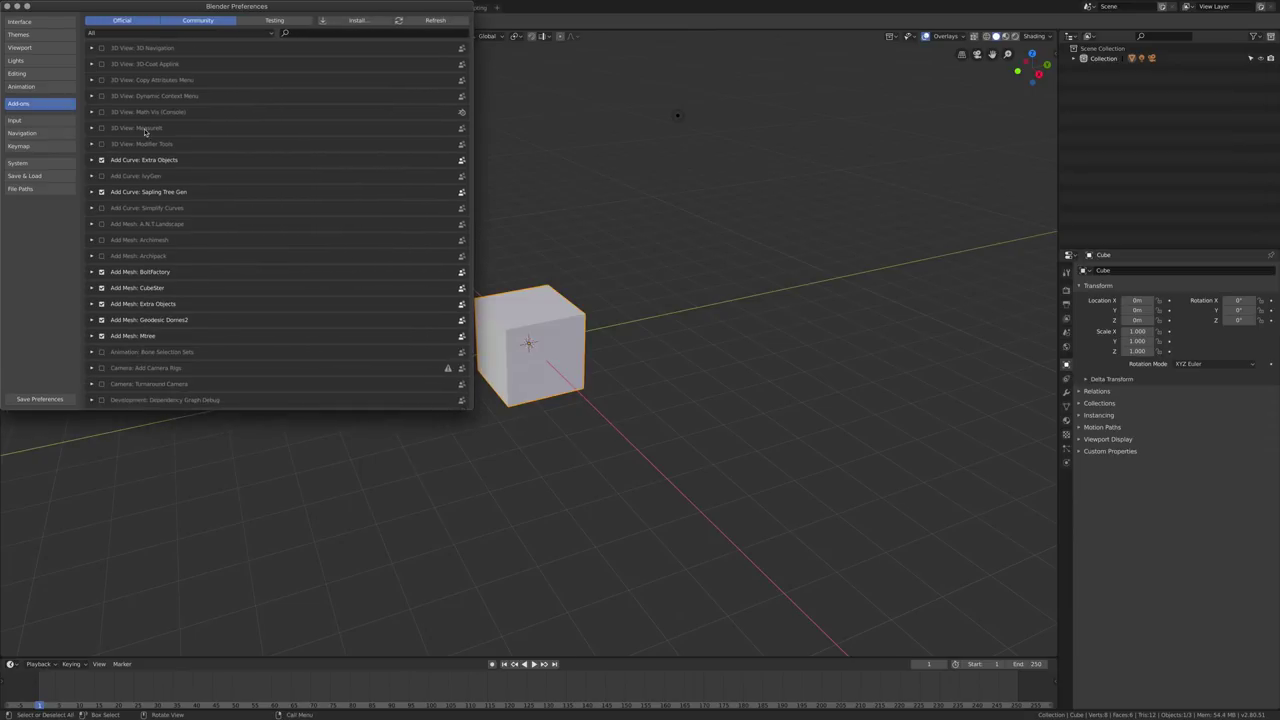
click(325, 34)
text(sapl)
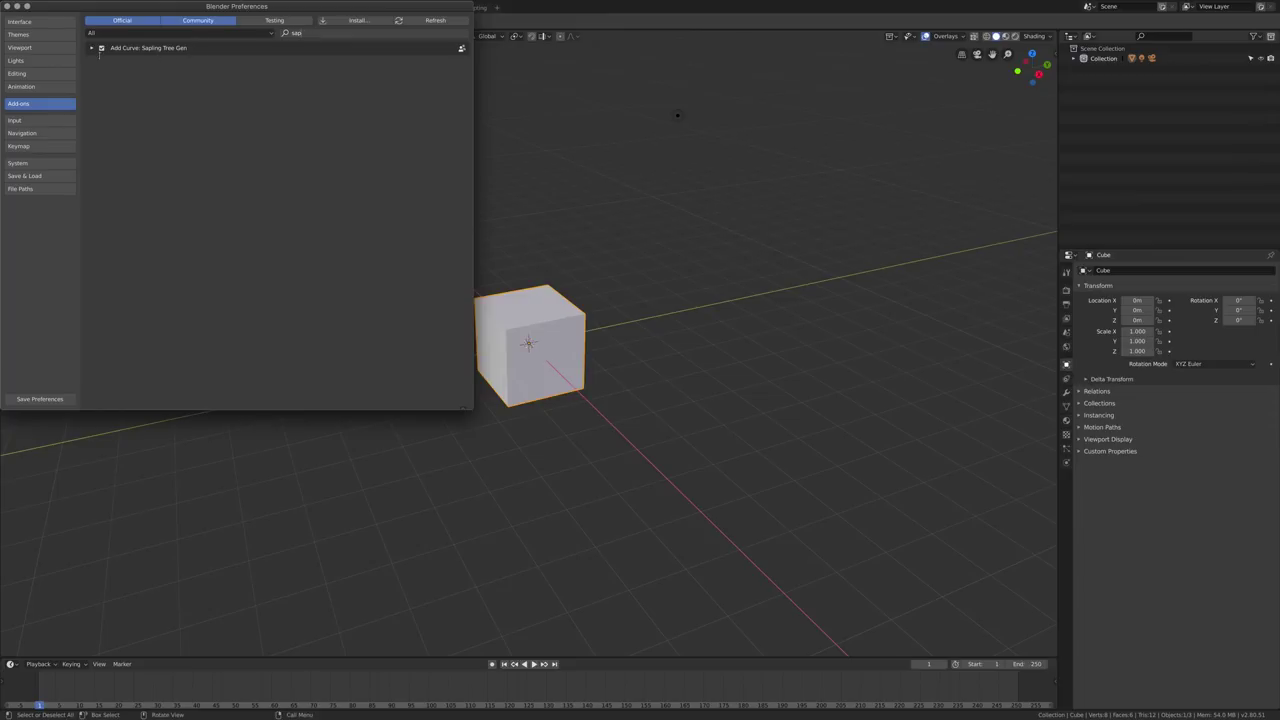
key(Return)
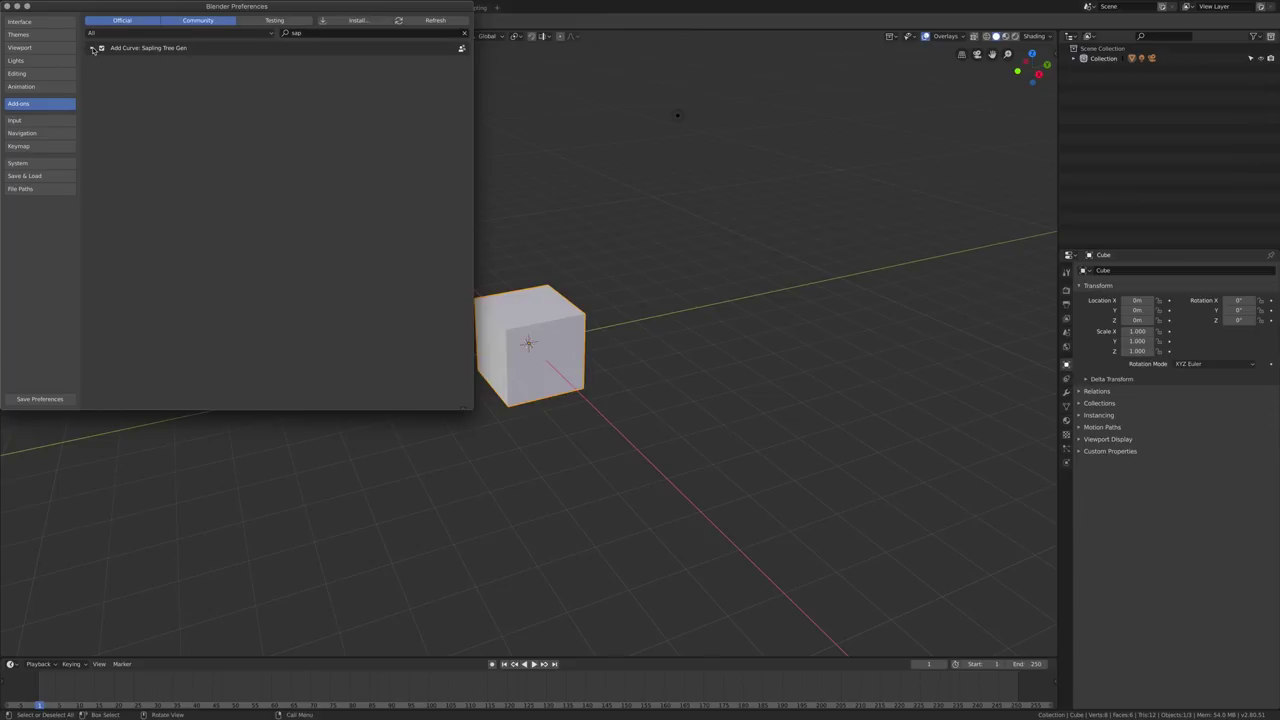
click(92, 48)
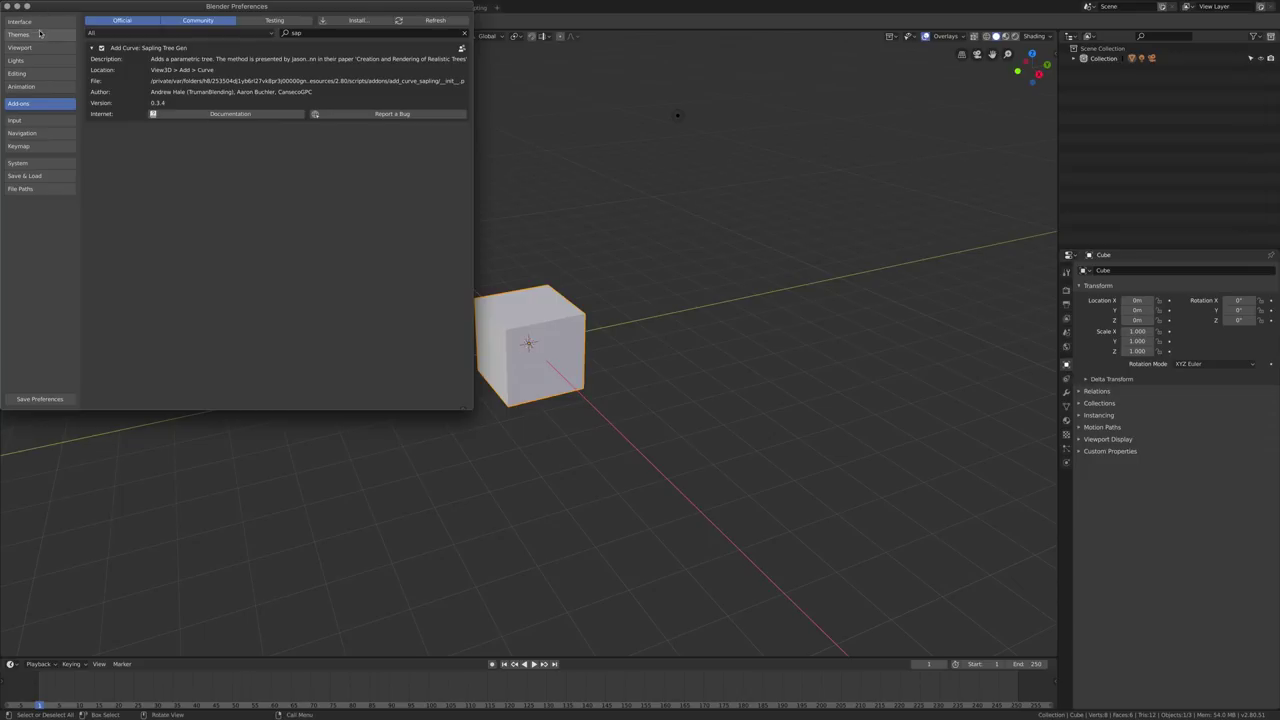
drag(237, 10, 419, 165)
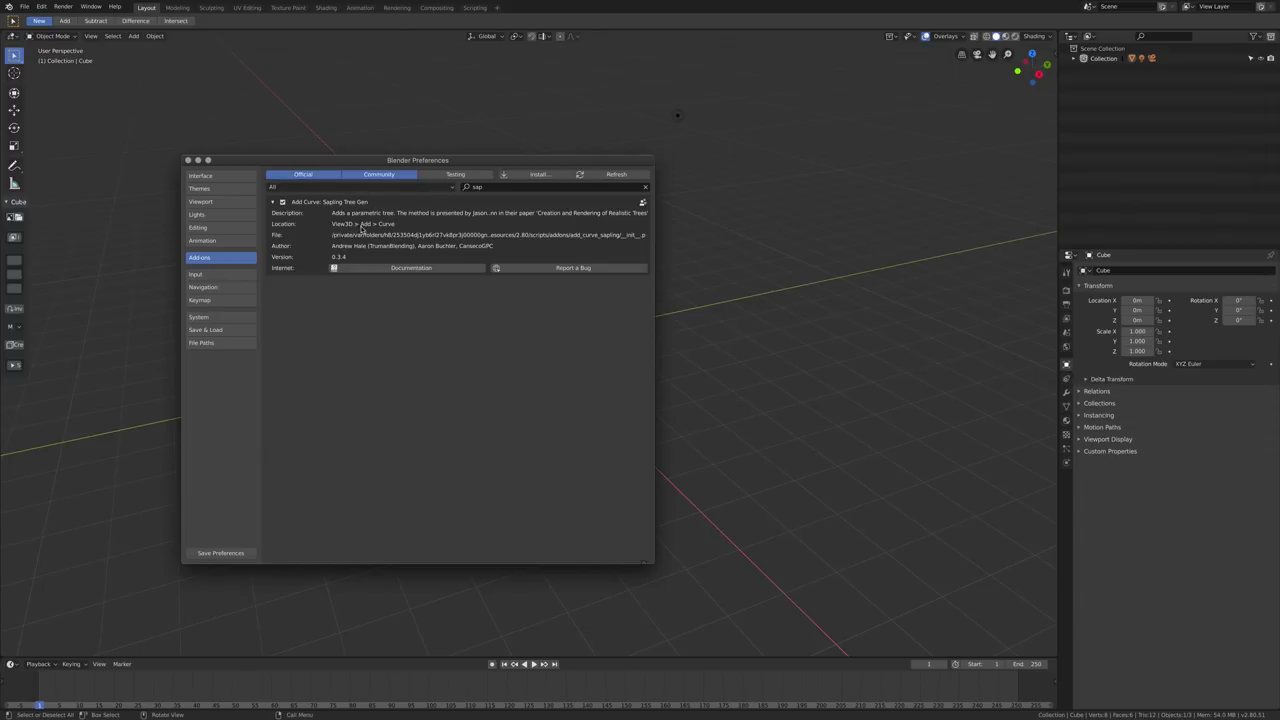
click(188, 160)
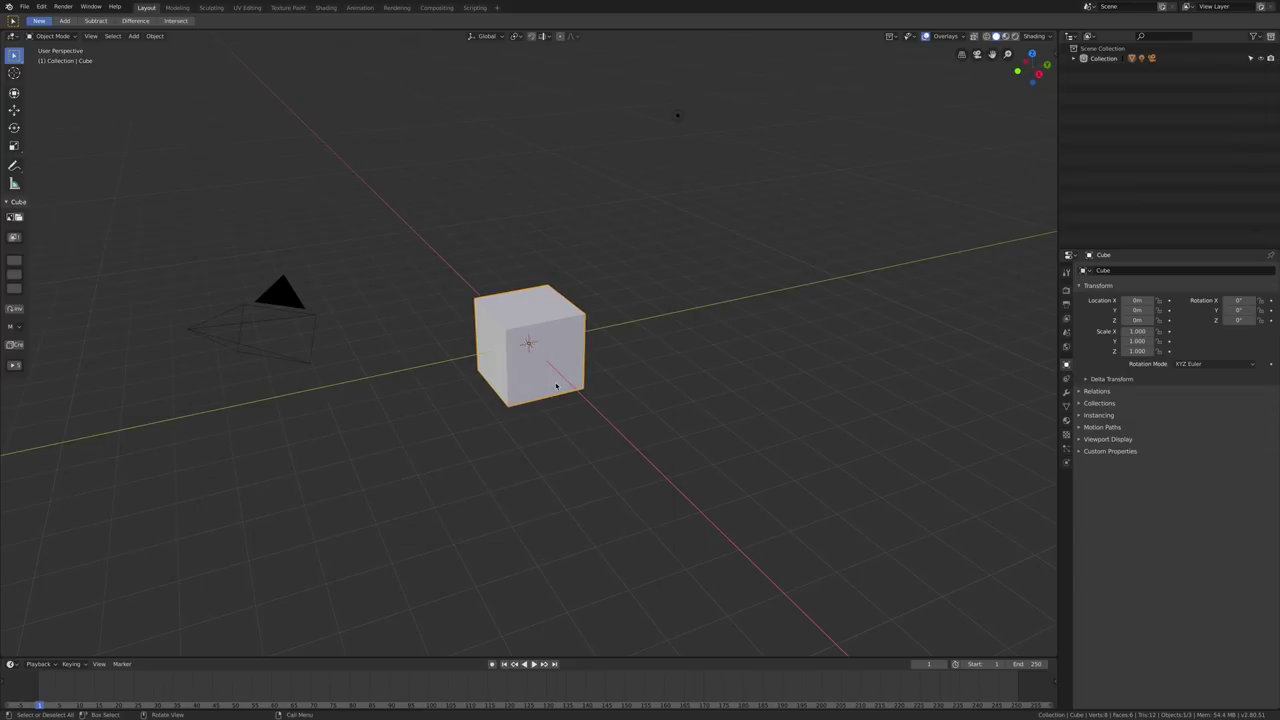
Delete the default cube, camera and light from the scene.
shift+click(284, 300)
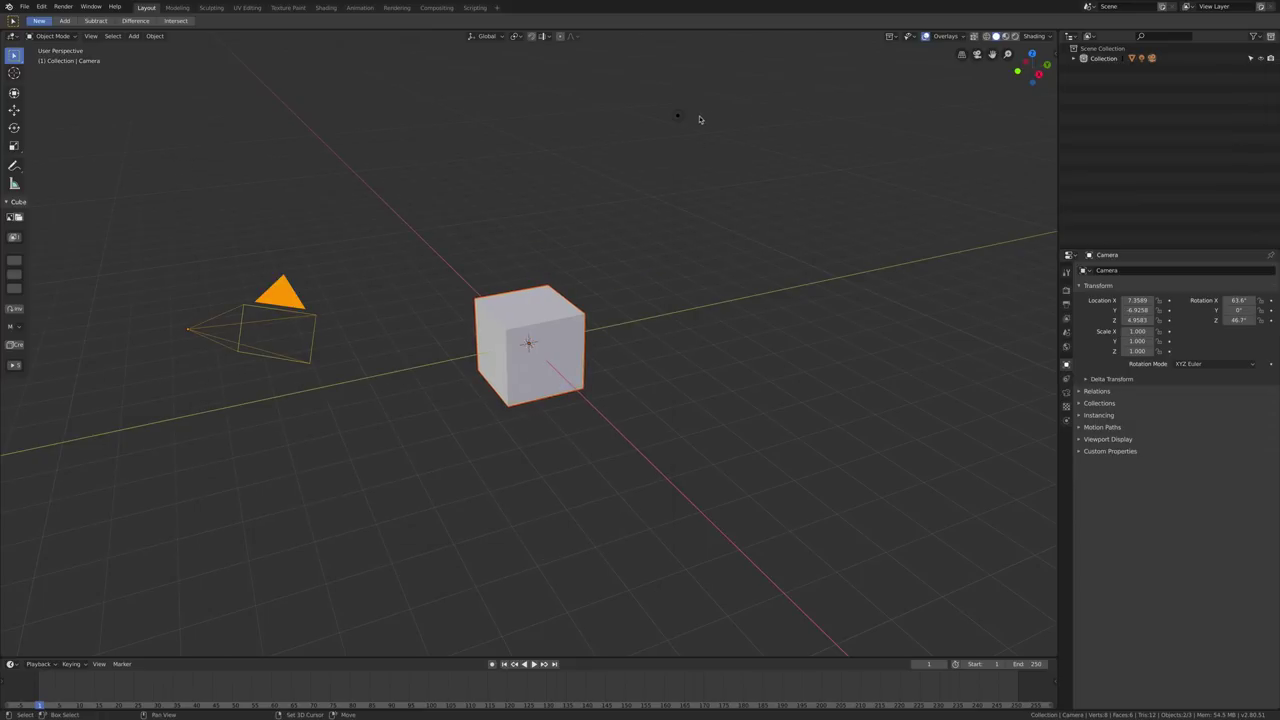
shift+click(678, 117)
key(Delete)
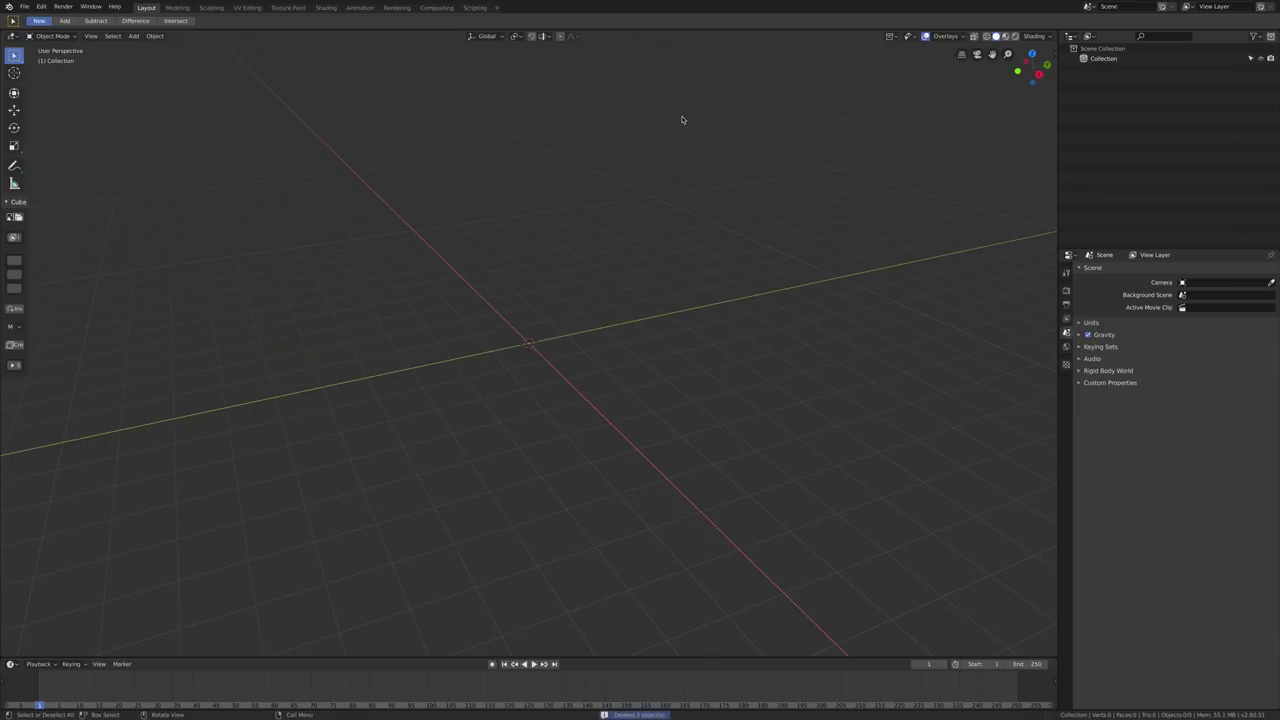
Add a Sapling Tree Gen curve to the empty scene and bring the whole tree into view.
click(133, 36)
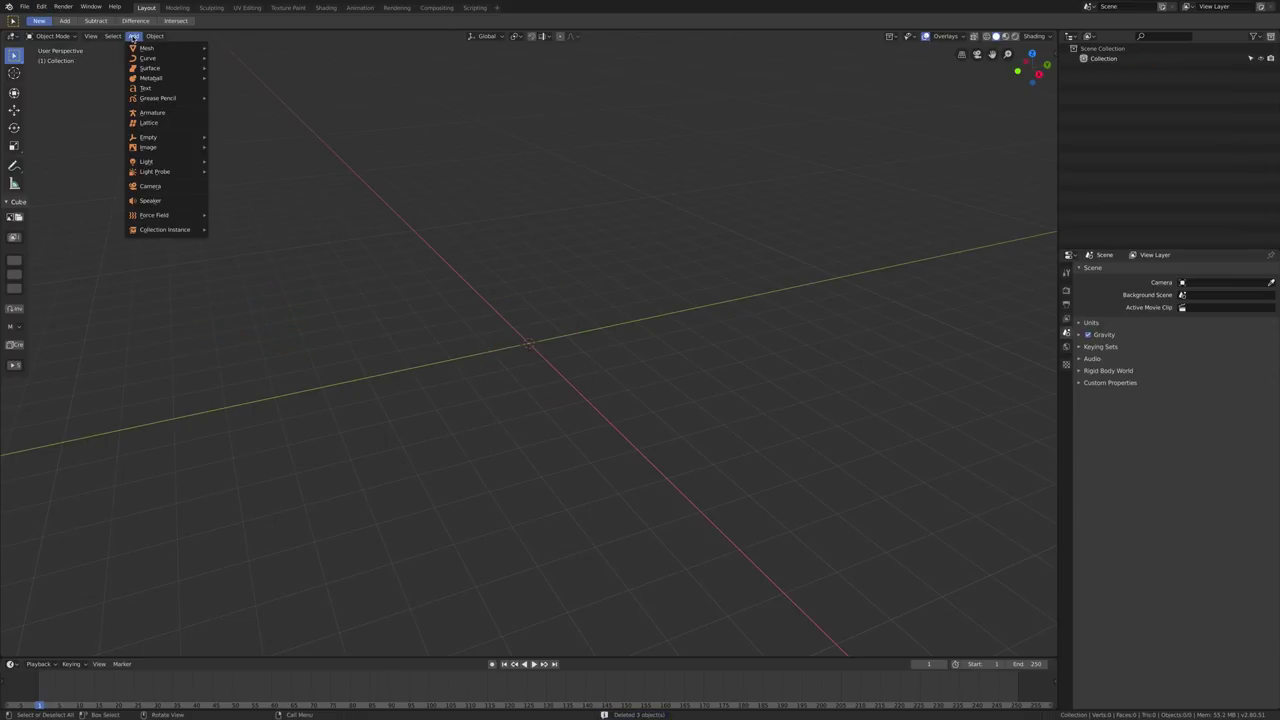
mouse_move(140, 59)
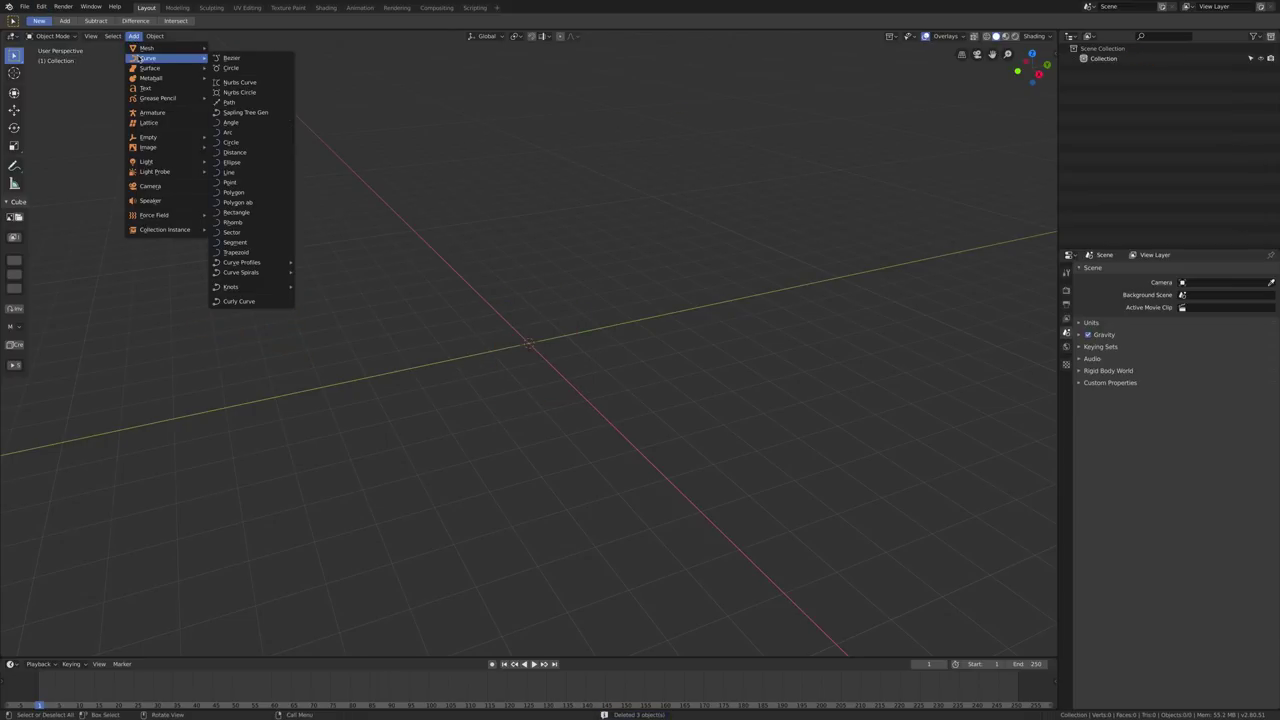
click(245, 114)
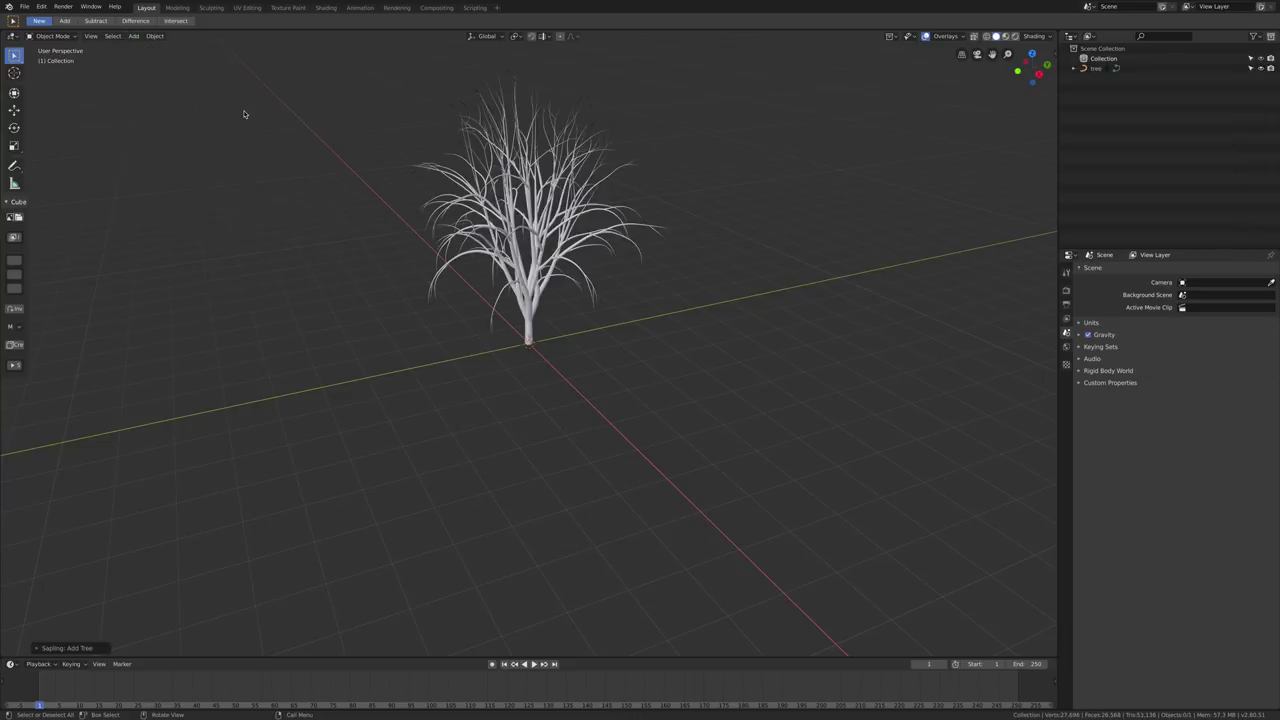
middle_drag(243, 114, 635, 458)
Expand the Sapling: Add Tree settings and load the weeping_willow preset.
click(38, 649)
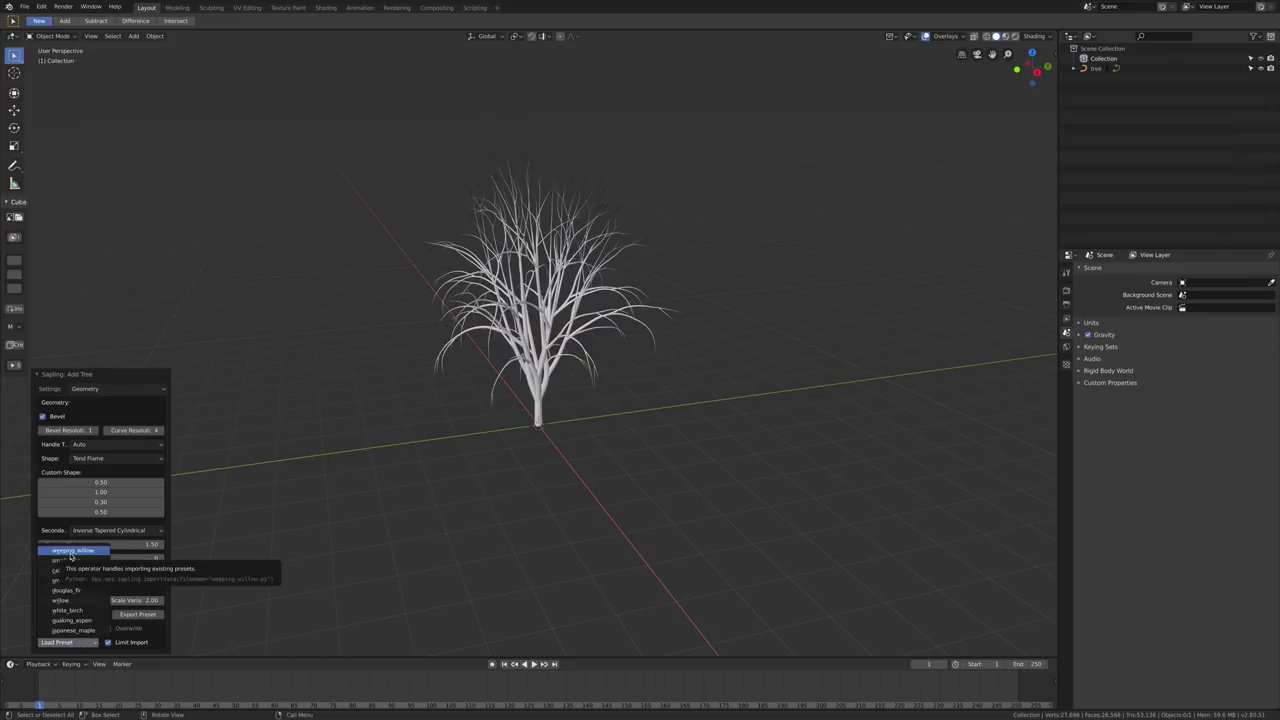
click(62, 642)
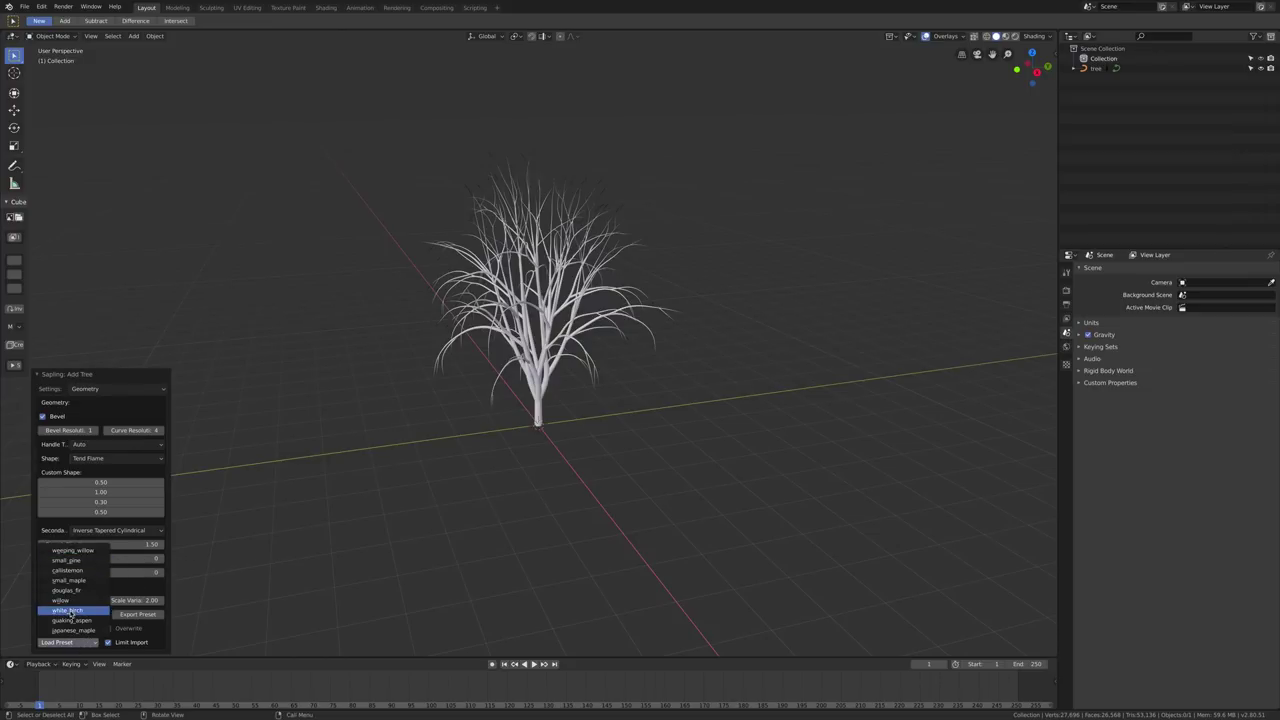
click(71, 556)
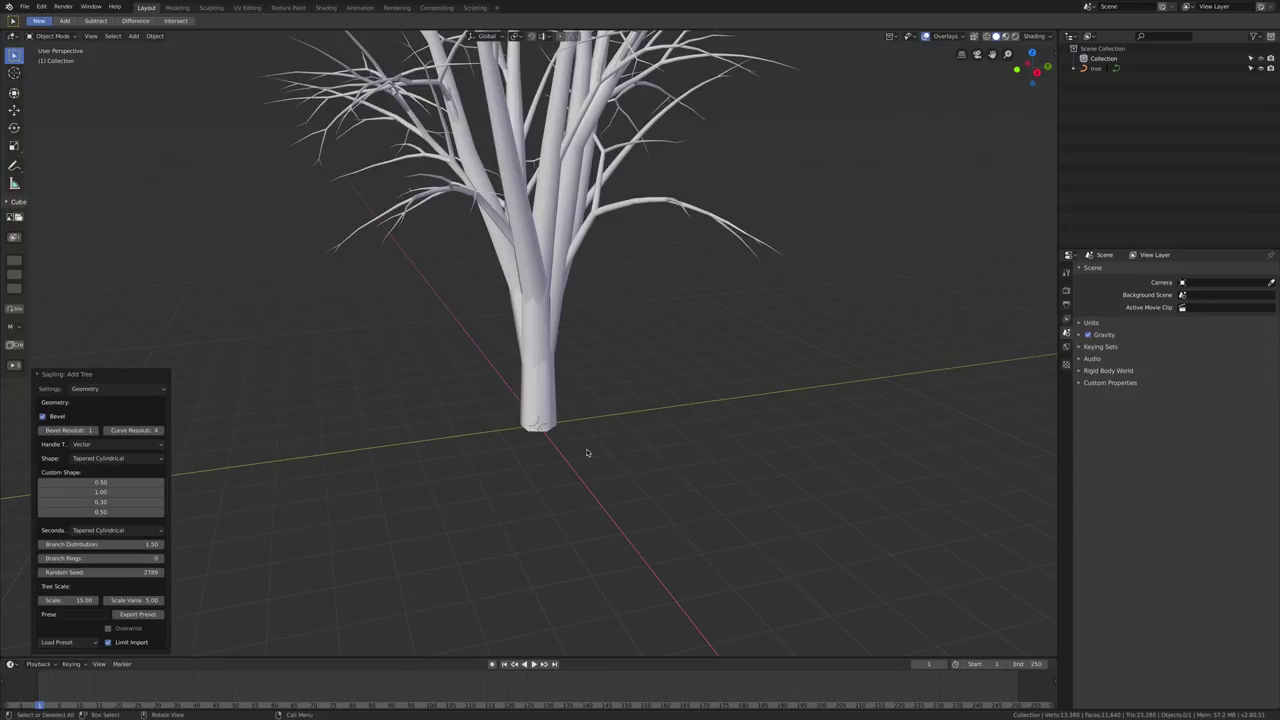
Load the small_pine preset for the Sapling tree, followed by the willow preset.
scroll(586, 452, down, 5)
middle_drag(591, 414, 571, 509)
click(71, 637)
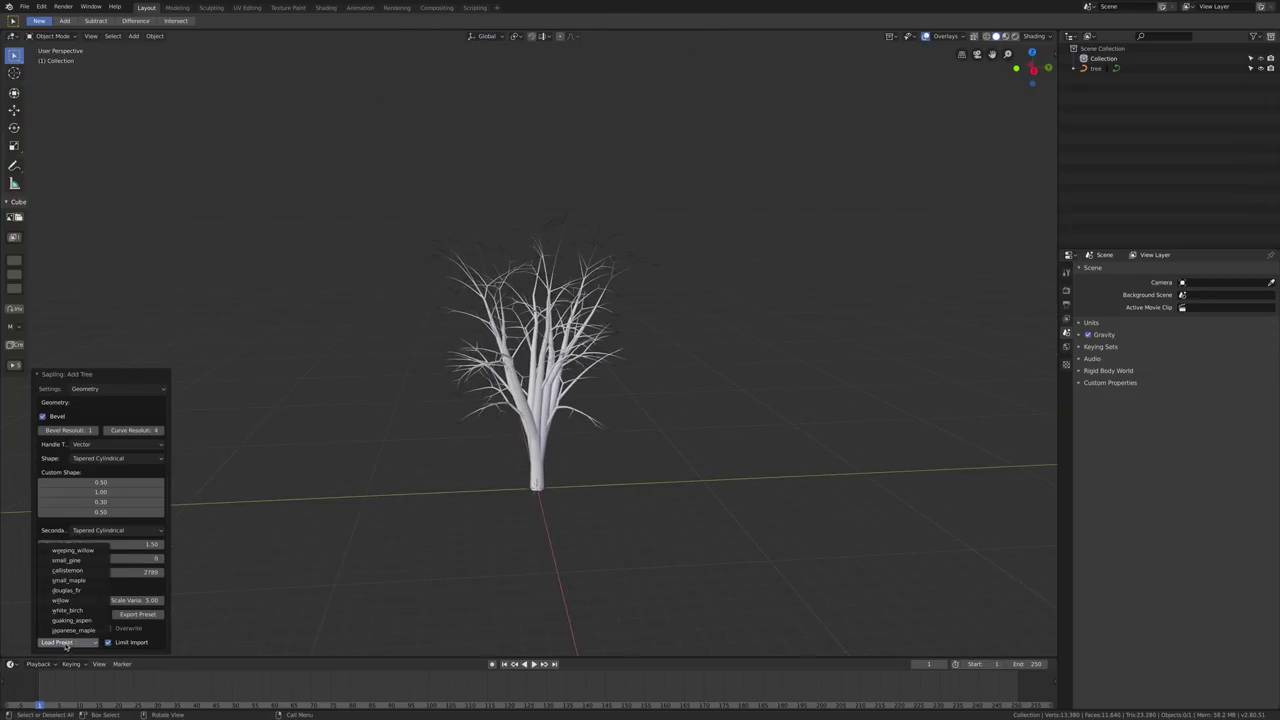
click(68, 566)
click(66, 640)
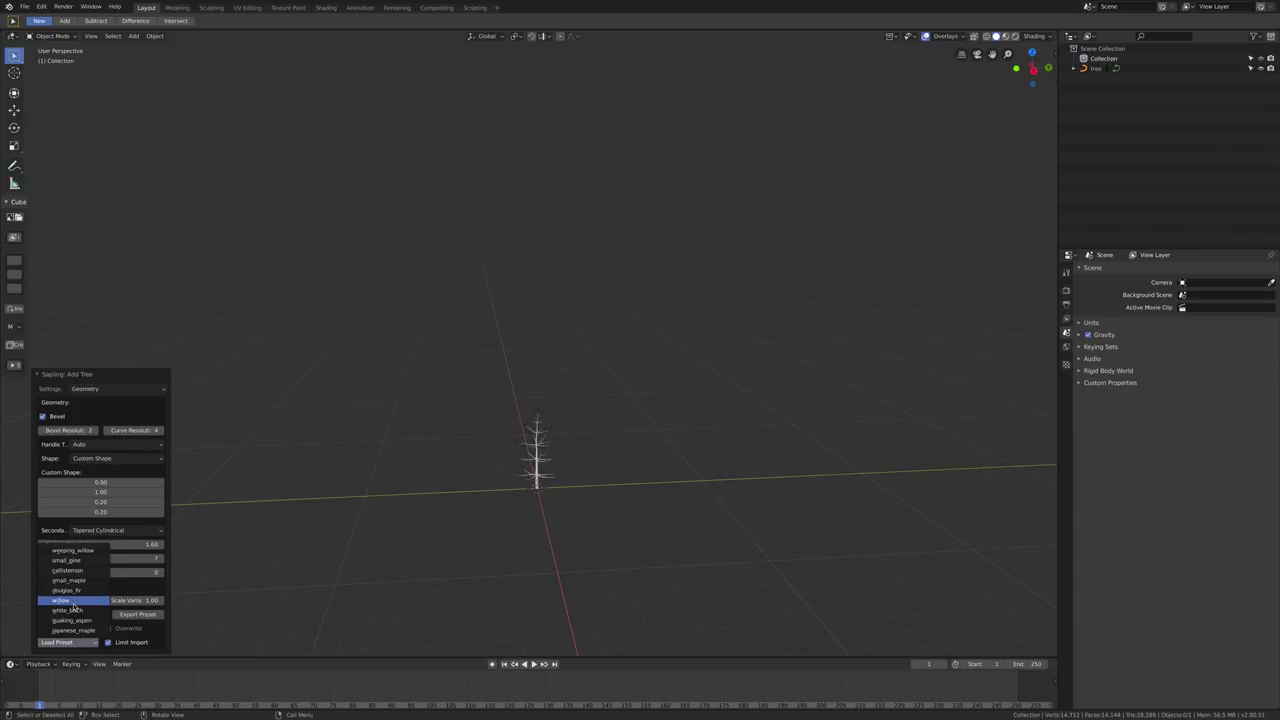
click(72, 601)
Load the white_birch preset for the tree, followed by the quaking_aspen preset.
click(70, 642)
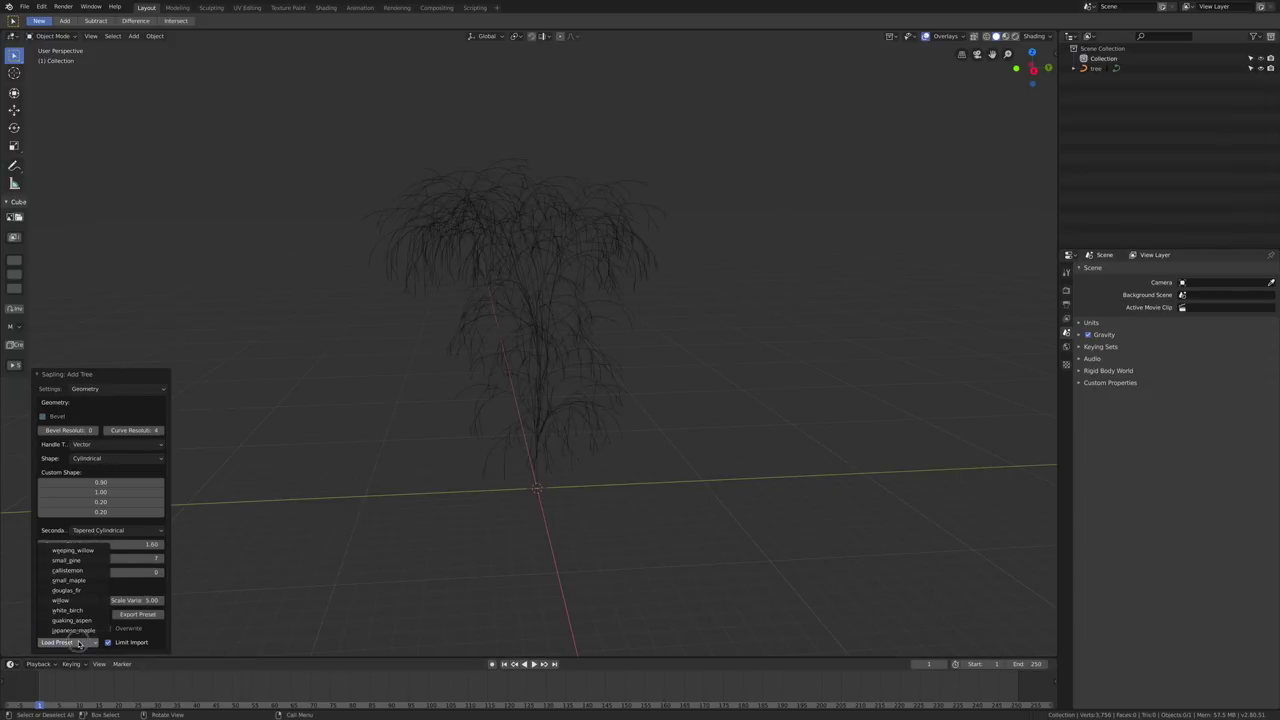
click(68, 610)
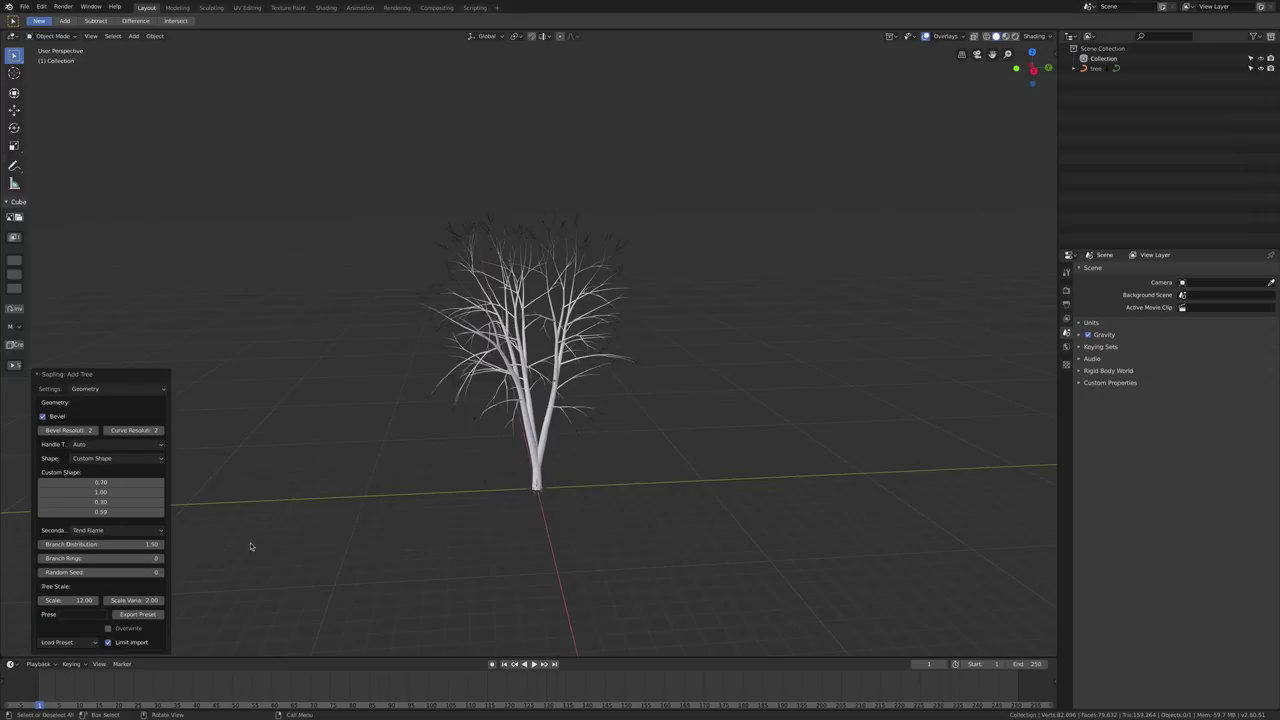
click(72, 642)
click(71, 620)
scroll(574, 380, down, 3)
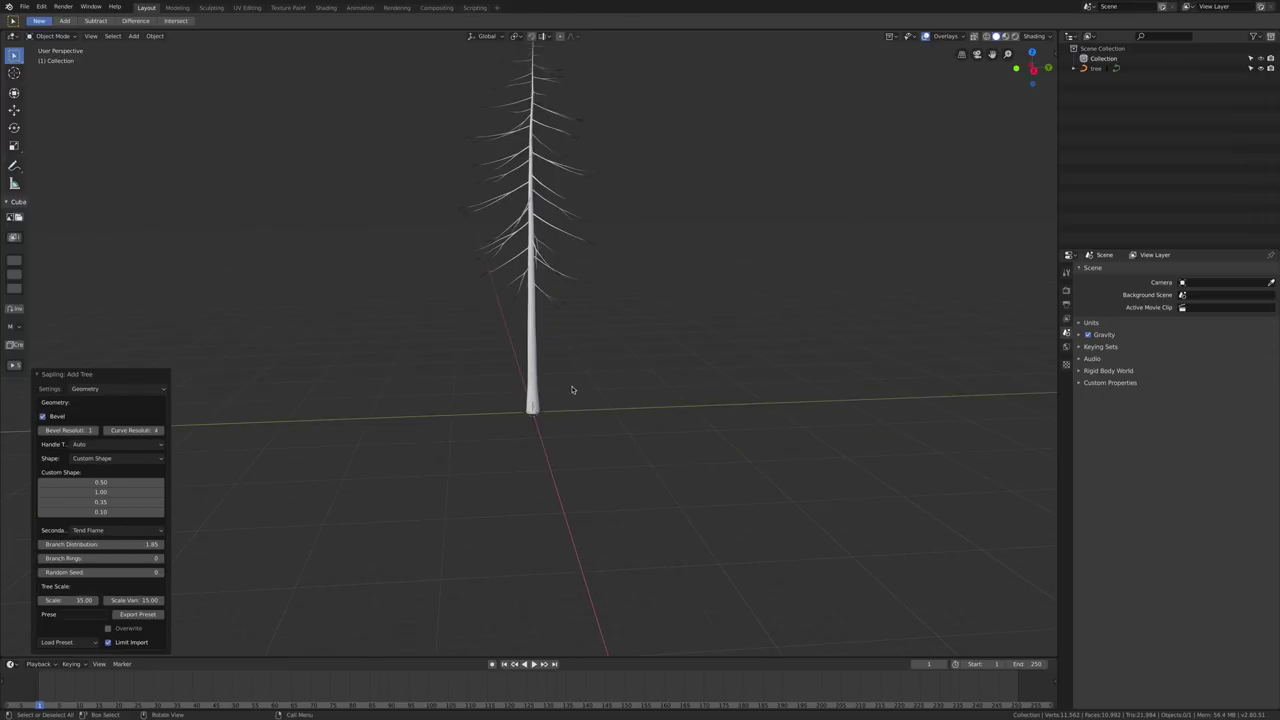
scroll(569, 395, up, 1)
scroll(574, 414, up, 2)
Load the japanese_maple preset and view the whole tree up close.
click(73, 638)
click(74, 631)
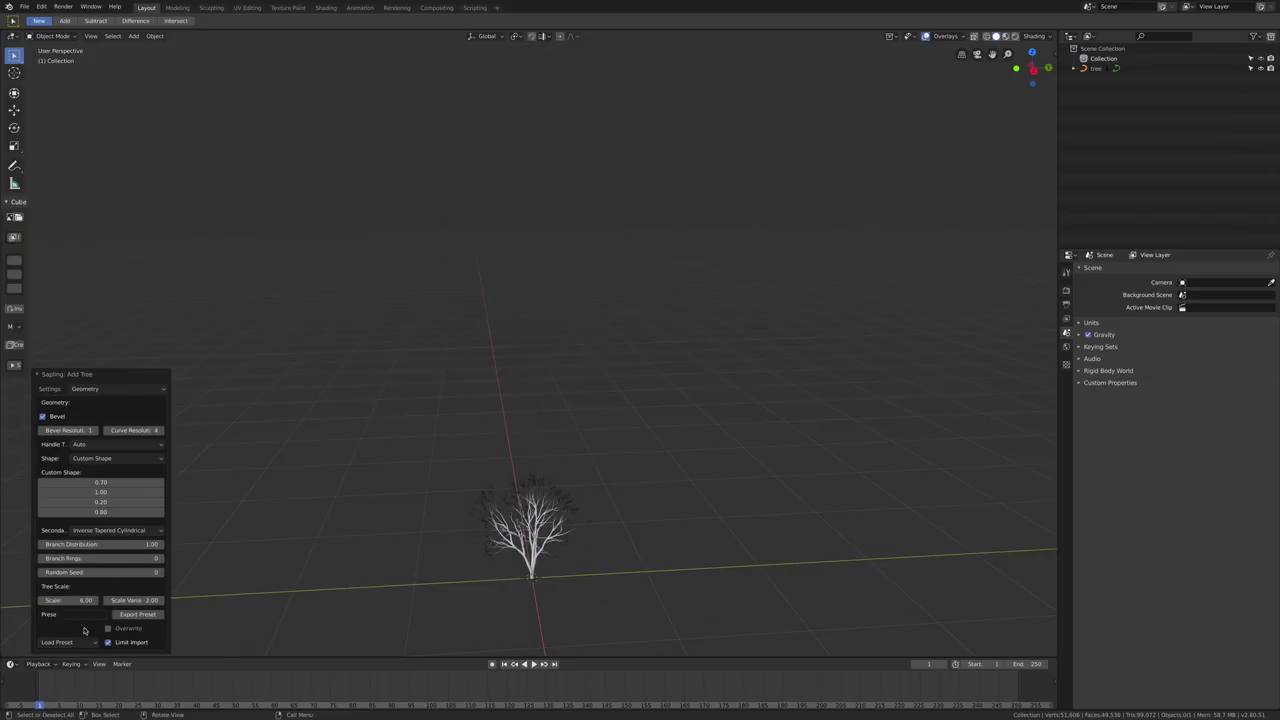
scroll(601, 504, up, 6)
middle_drag(566, 420, 597, 418)
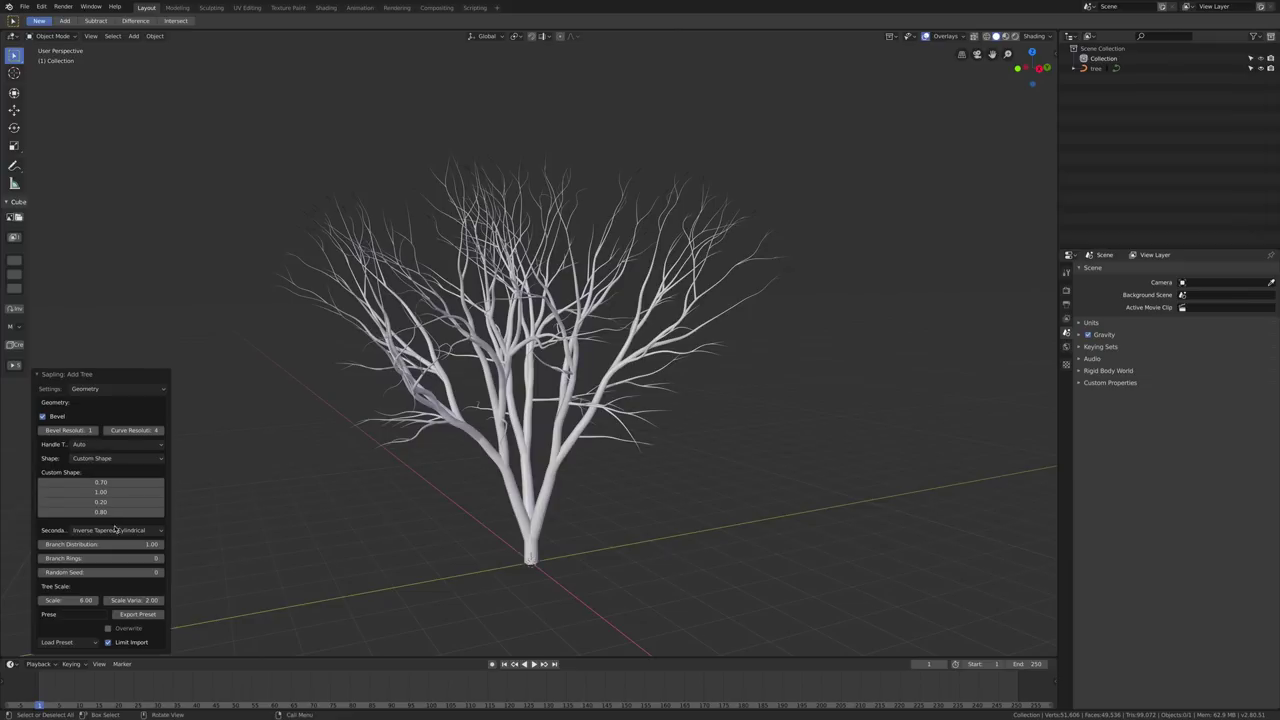
In the Branch Radius settings, thicken the trunk and branches by setting Ratio to 0.05.
click(117, 388)
click(118, 408)
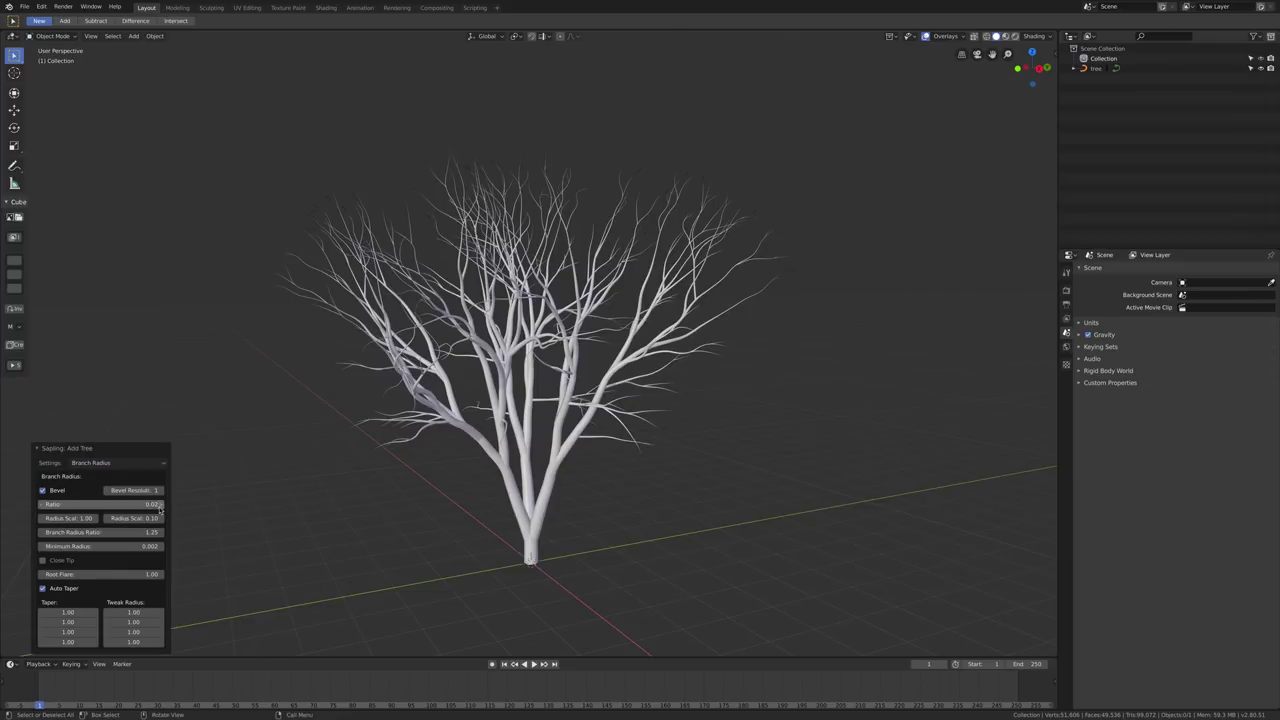
drag(160, 509, 190, 509)
middle_drag(694, 383, 394, 443)
drag(140, 504, 105, 504)
click(40, 506)
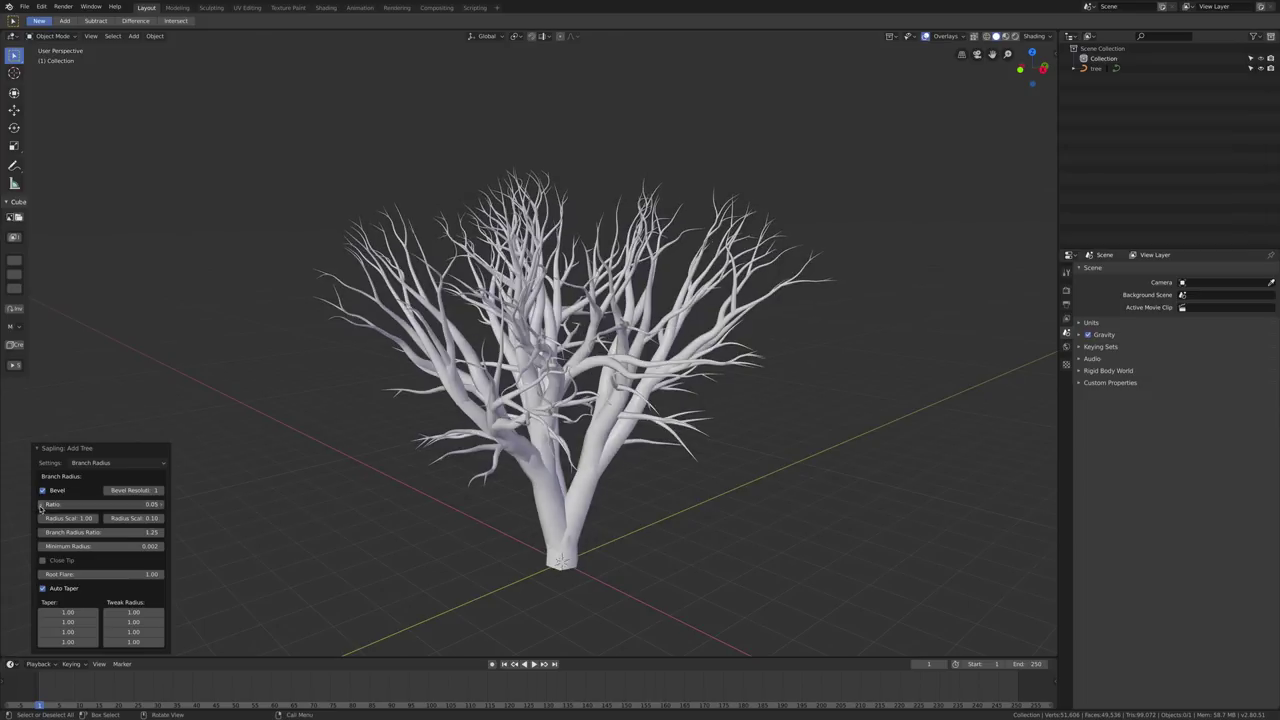
click(40, 506)
drag(166, 506, 200, 501)
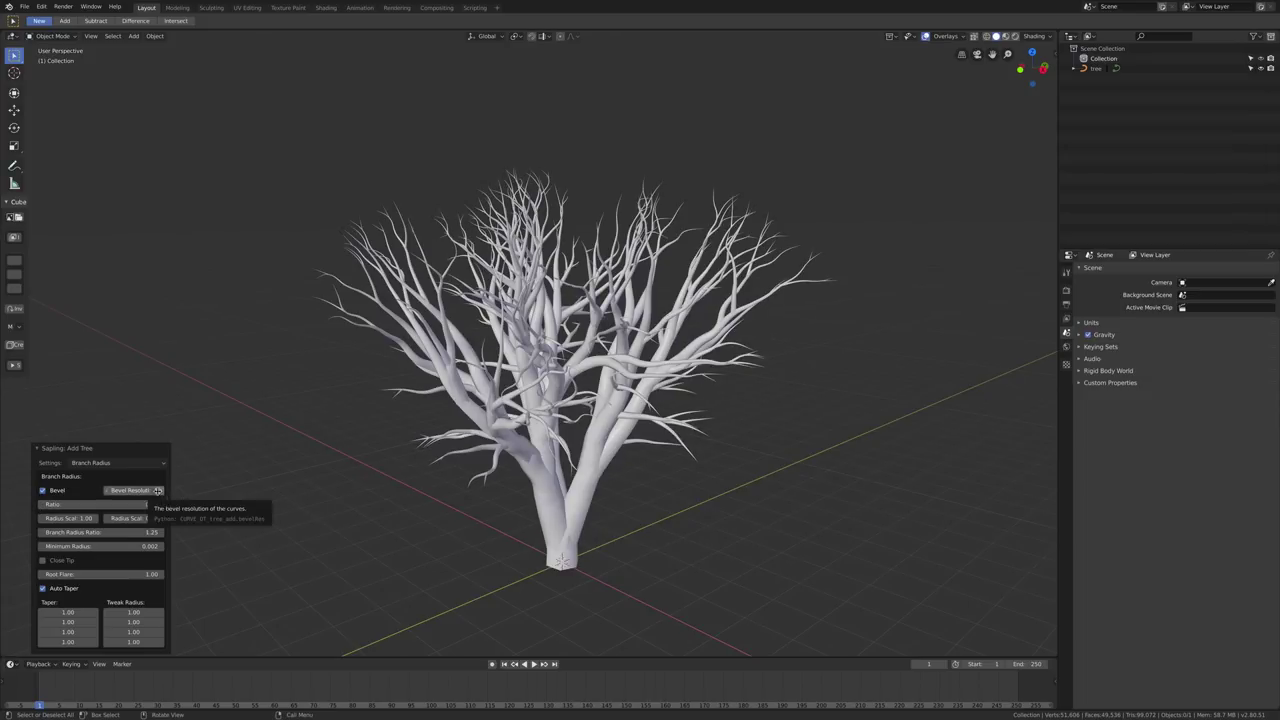
Set the first Radius Scale to 0.46 and increase the Root Flare to widen the base of the trunk.
mouse_move(74, 519)
mouse_down()
mouse_move(100, 519)
mouse_move(64, 519)
mouse_up()
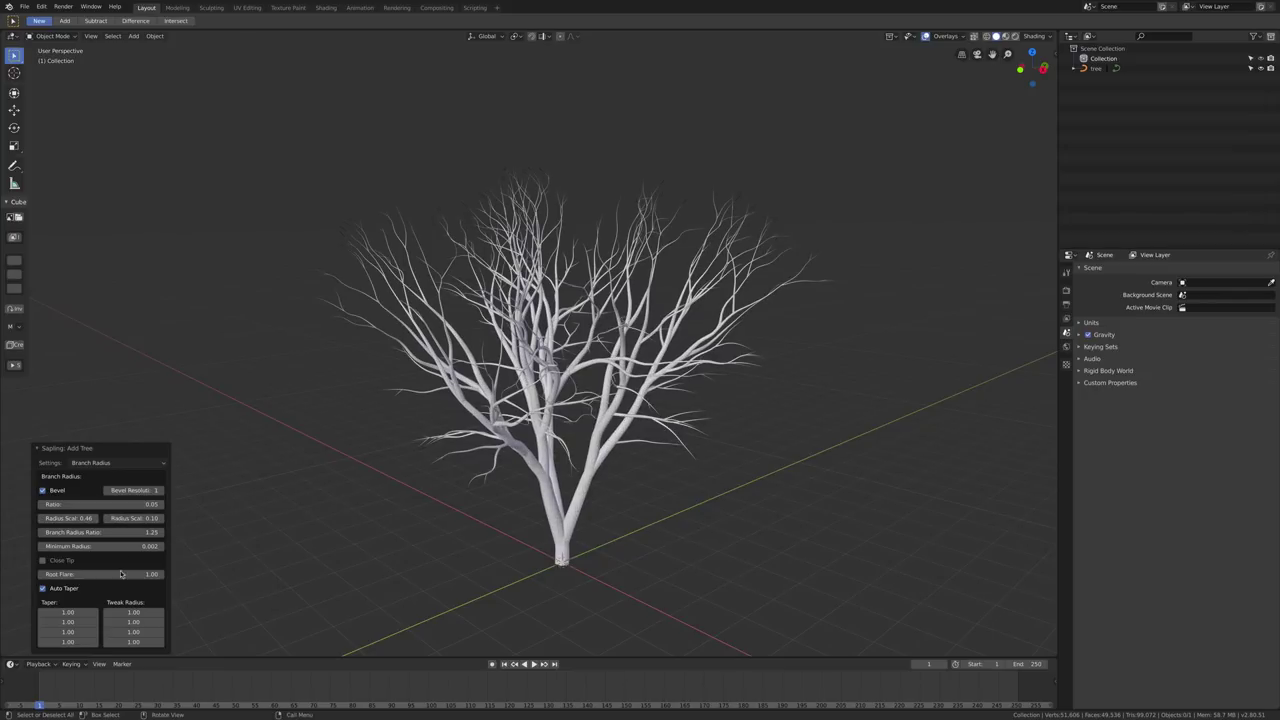
mouse_move(148, 578)
mouse_down()
mouse_move(176, 574)
mouse_move(140, 574)
mouse_move(164, 574)
mouse_up()
middle_drag(577, 563, 511, 564)
In the Branch Splitting settings, set Base Splits to 0 and examine the tree's trunk and fork from several angles.
click(95, 463)
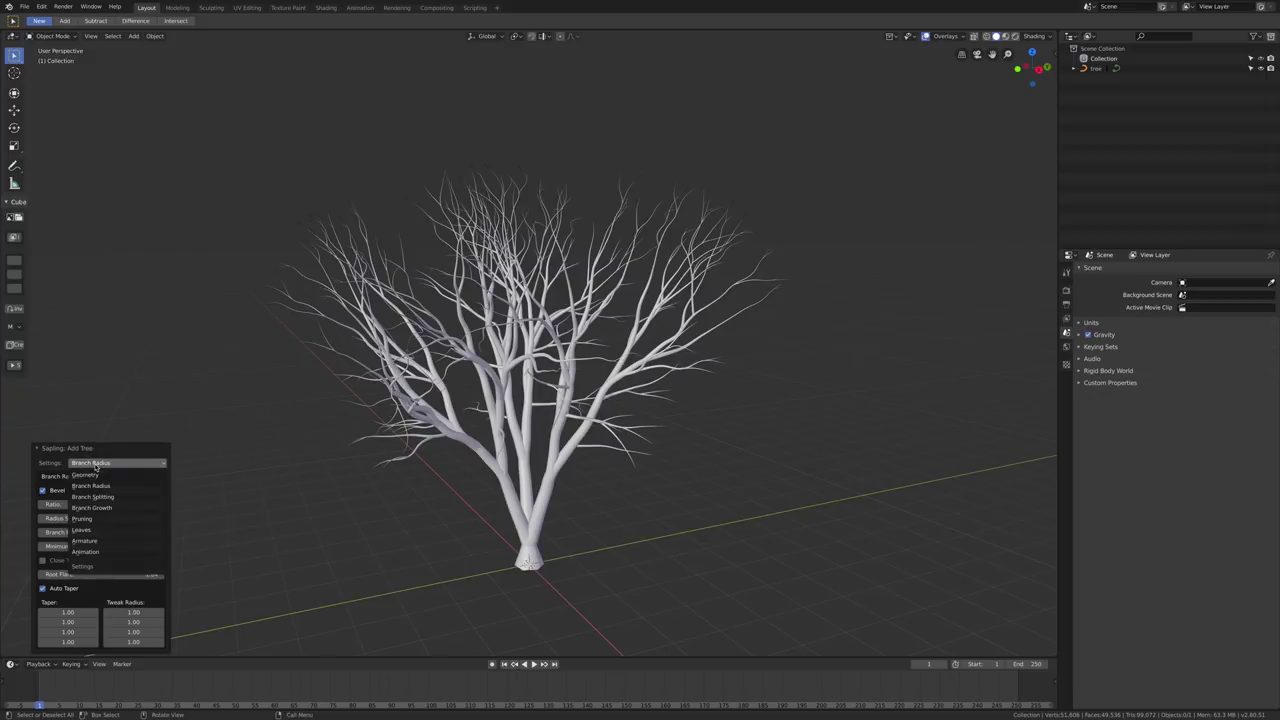
click(100, 496)
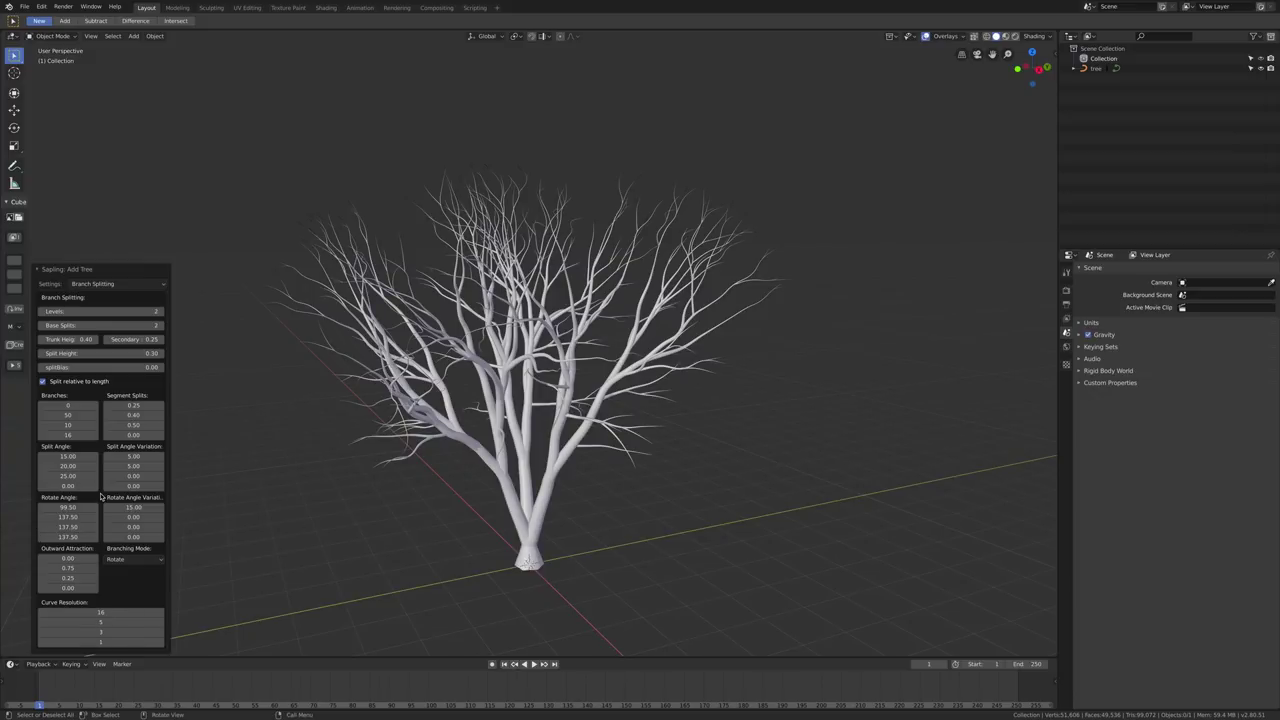
middle_drag(689, 500, 683, 503)
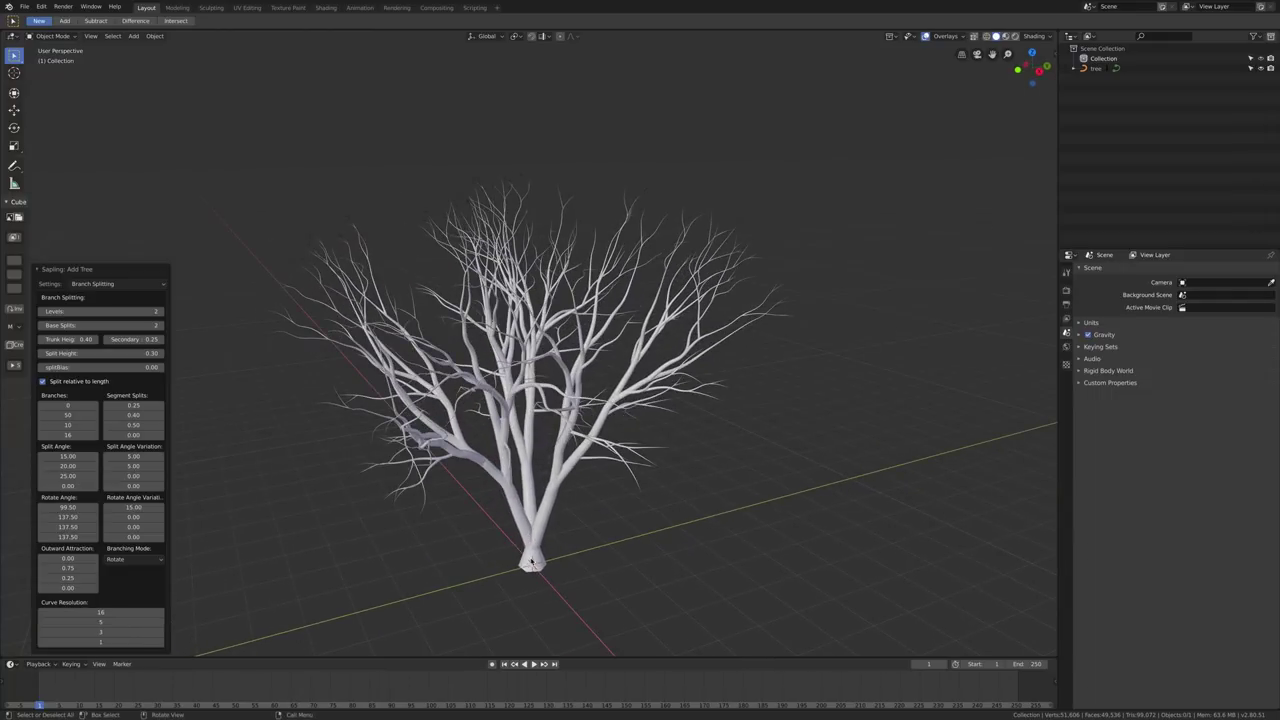
middle_drag(524, 505, 486, 505)
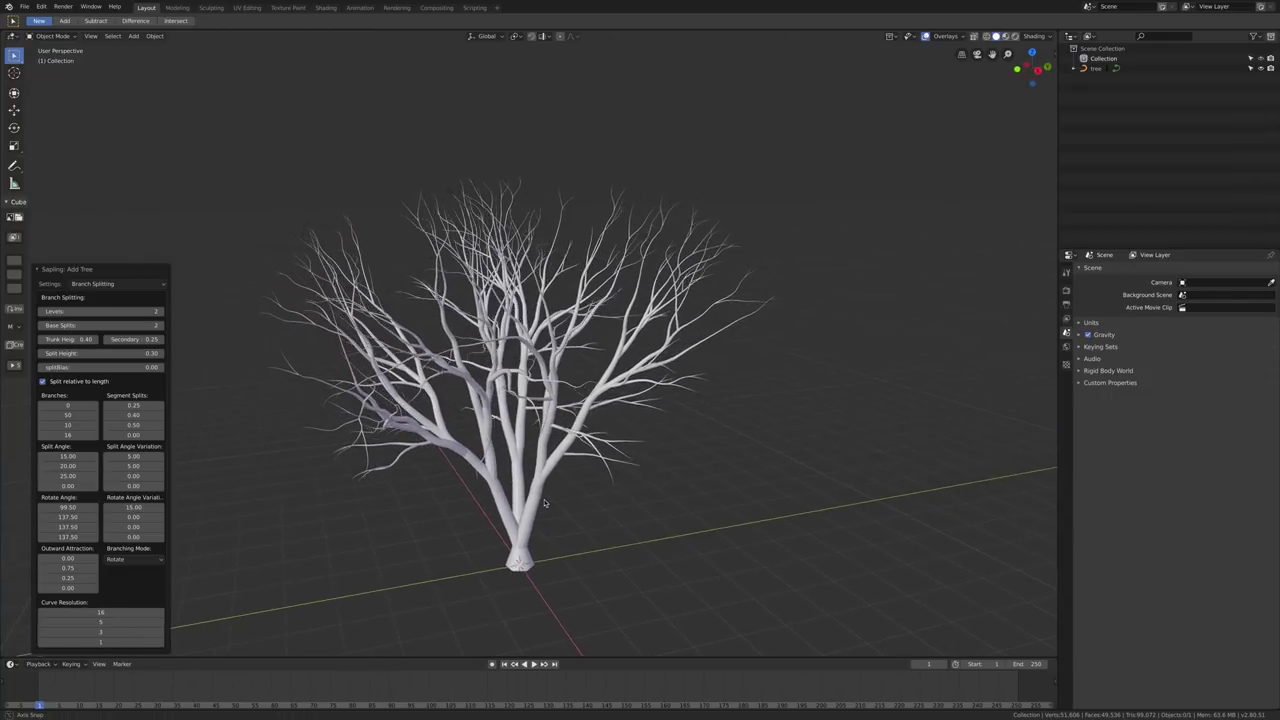
click(42, 326)
click(42, 326)
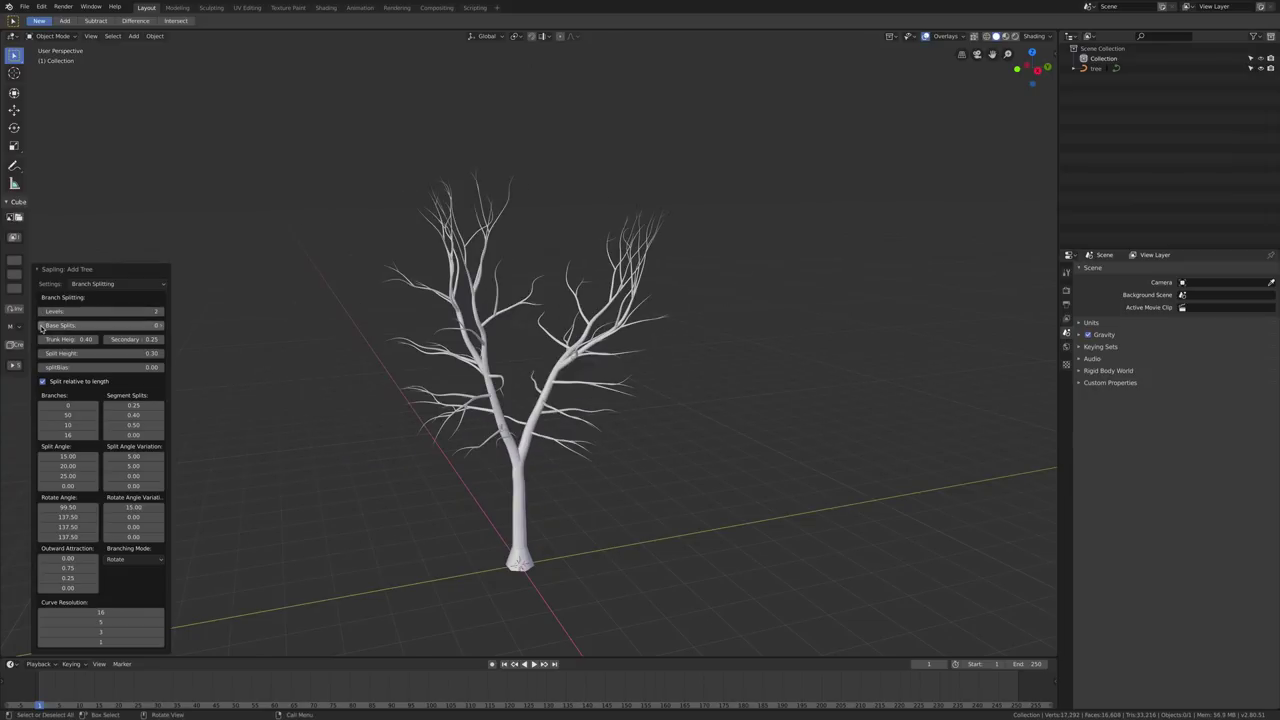
middle_drag(600, 419, 572, 422)
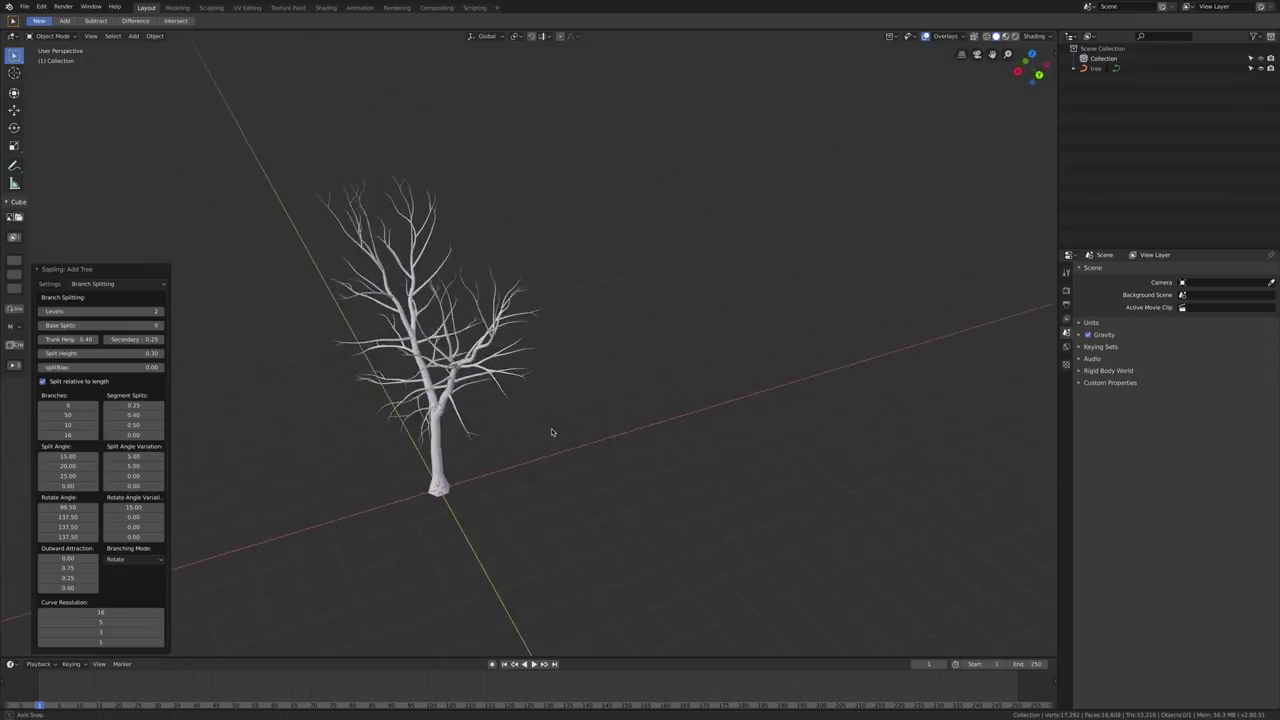
middle_drag(551, 432, 595, 416)
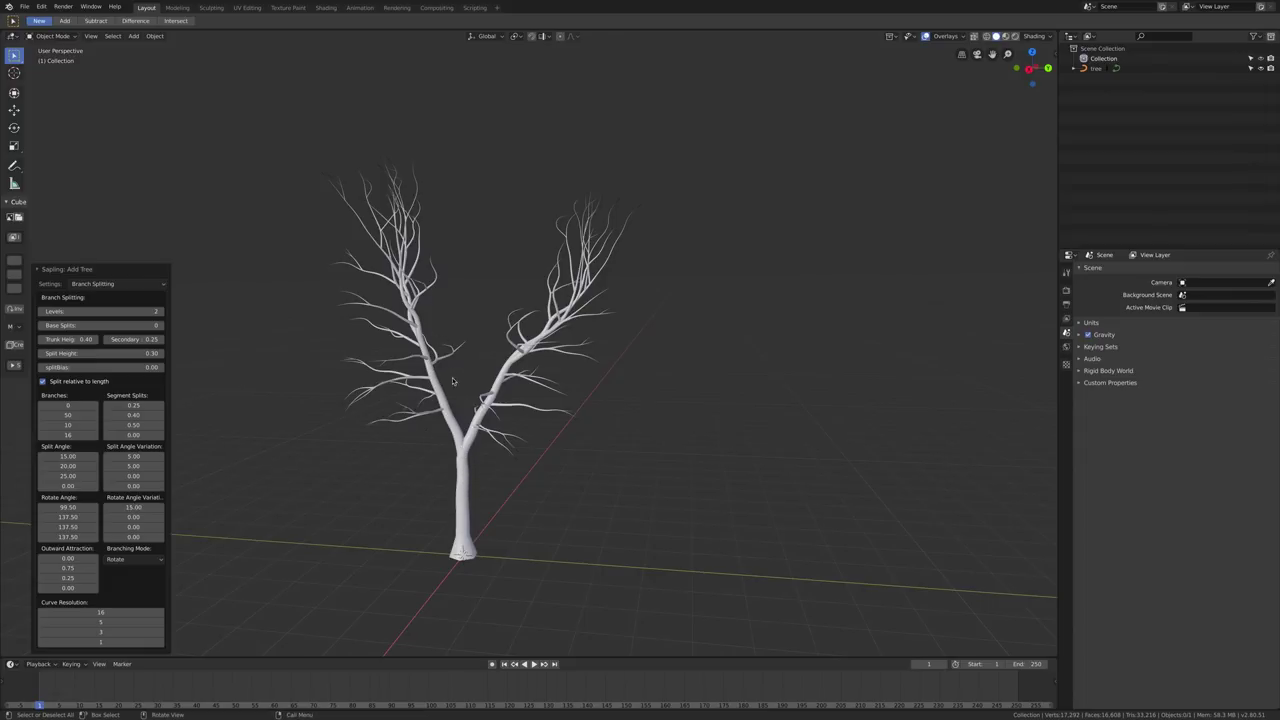
middle_drag(484, 438, 474, 449)
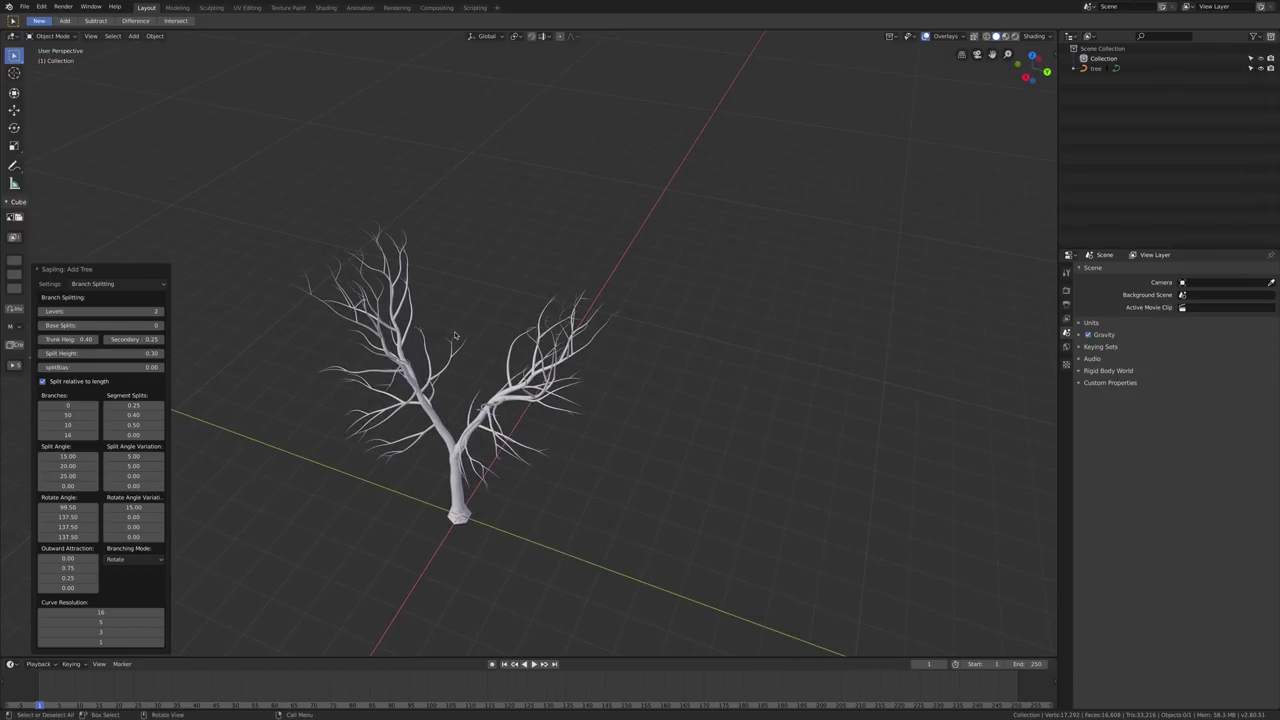
middle_drag(571, 296, 586, 505)
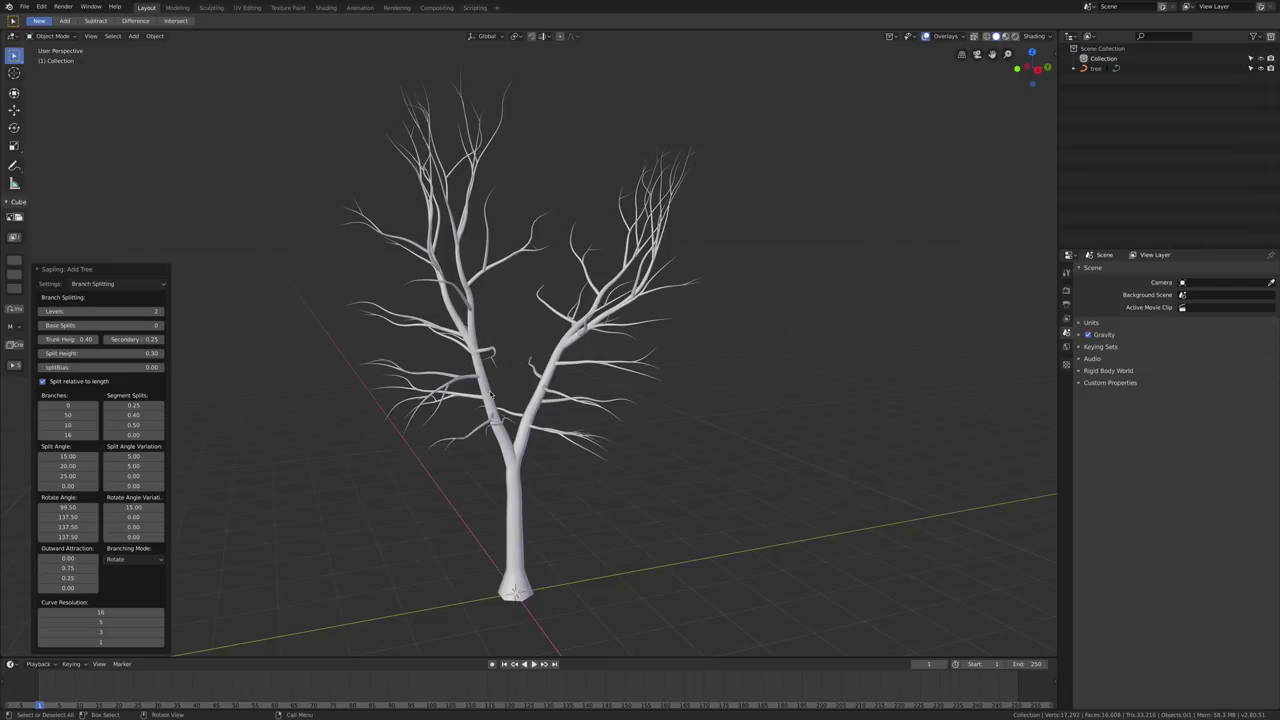
Try raising the branching Levels to 4.
click(160, 312)
click(161, 312)
middle_drag(277, 349, 283, 346)
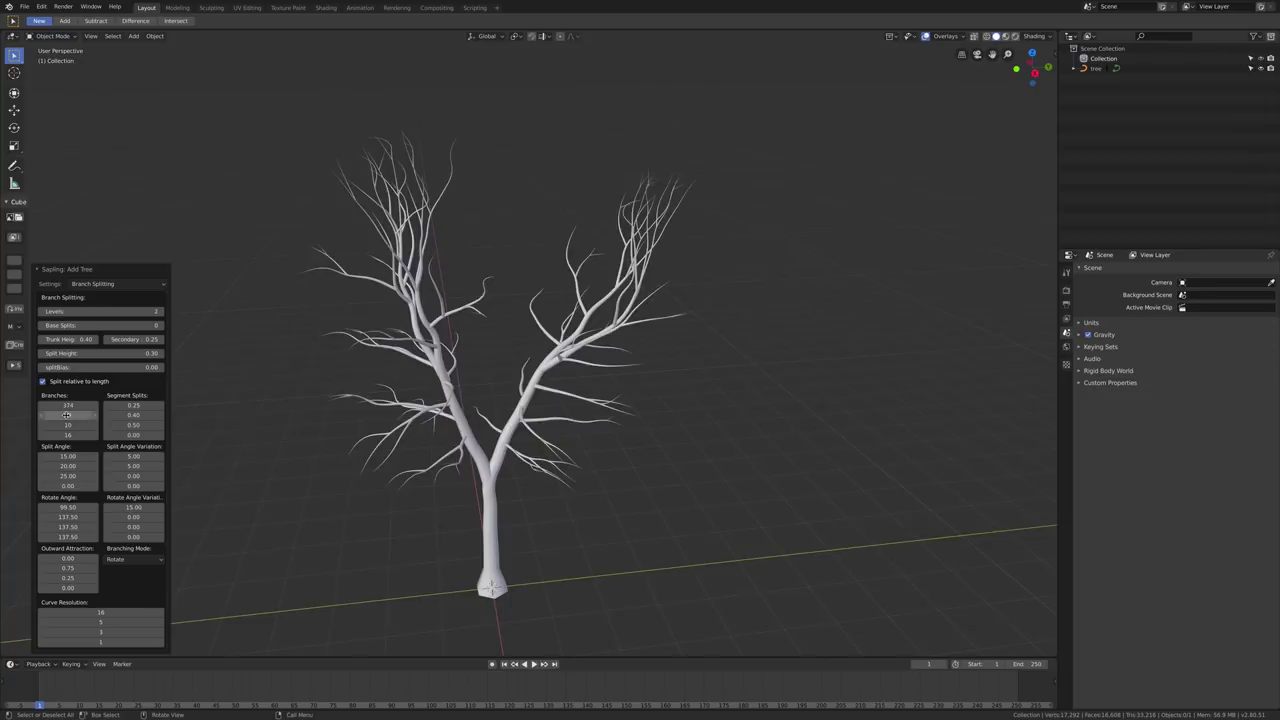
Set the first two Branches values to 374 and 82, and the Outward Attraction values to 1.00, 0.00, 1.00 and 0.12.
mouse_move(68, 415)
mouse_down()
mouse_move(110, 415)
mouse_move(48, 415)
mouse_move(76, 414)
mouse_up()
middle_drag(216, 415, 61, 568)
click(67, 558)
text(1)
key(Return)
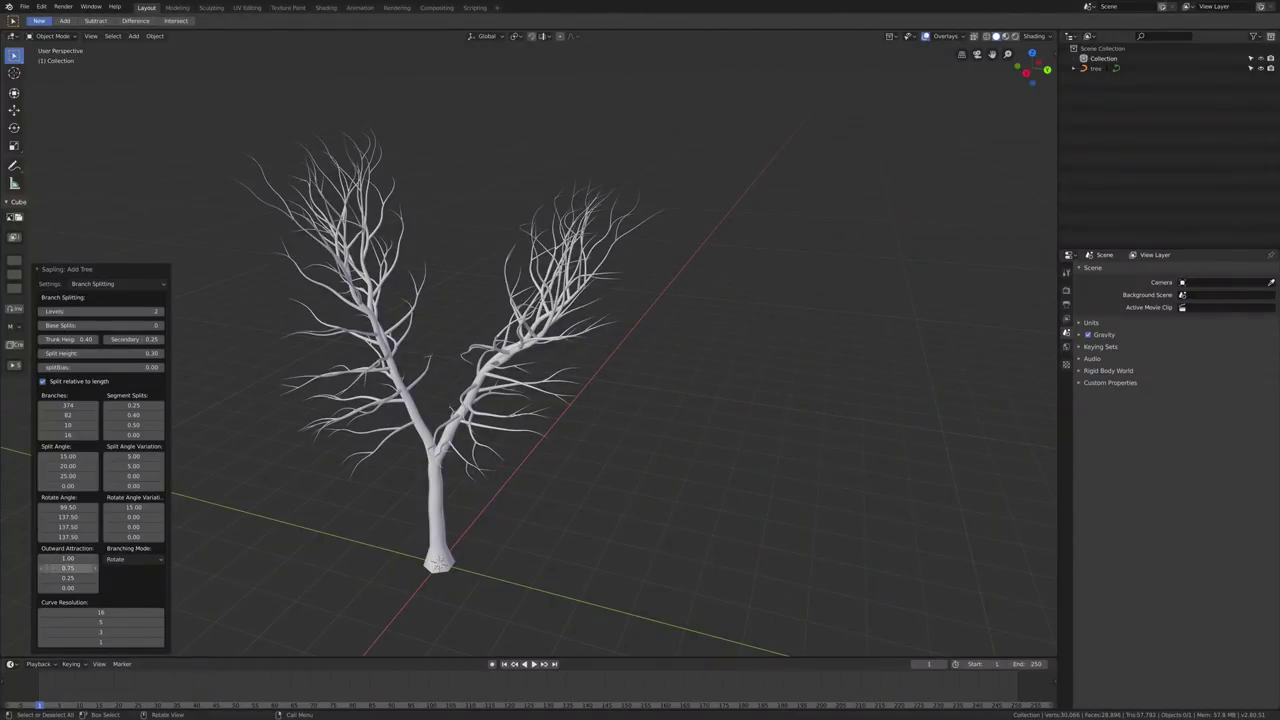
drag(67, 567, 28, 567)
Compare the Original and Random branching modes on the tree and leave Branching Mode set to Original.
click(134, 559)
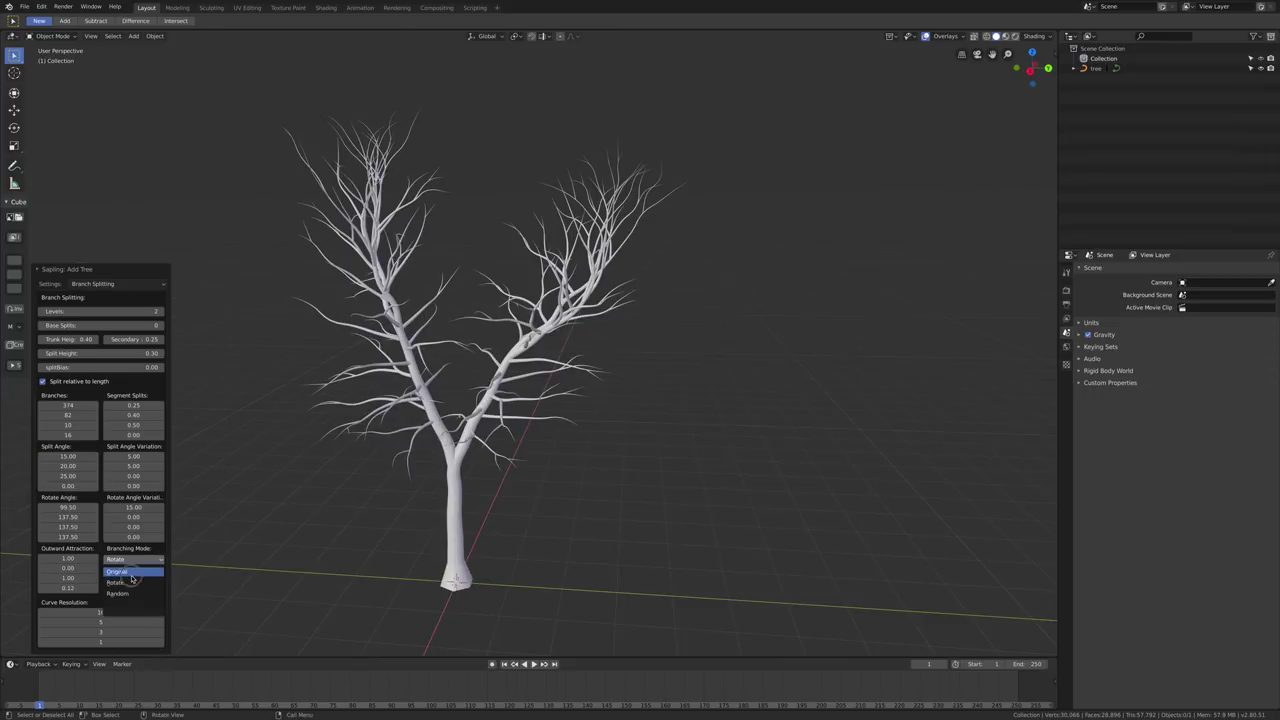
click(120, 571)
click(134, 559)
click(130, 595)
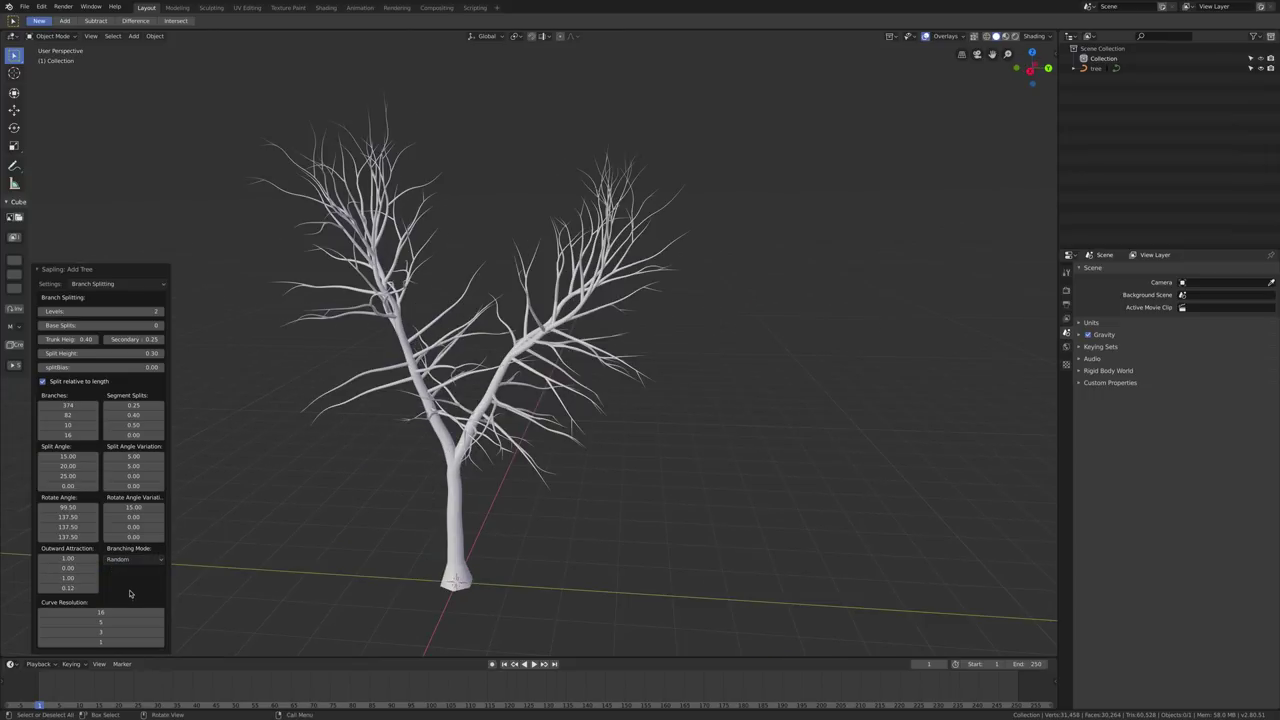
click(132, 562)
click(130, 594)
middle_drag(321, 509, 318, 517)
click(142, 562)
click(132, 571)
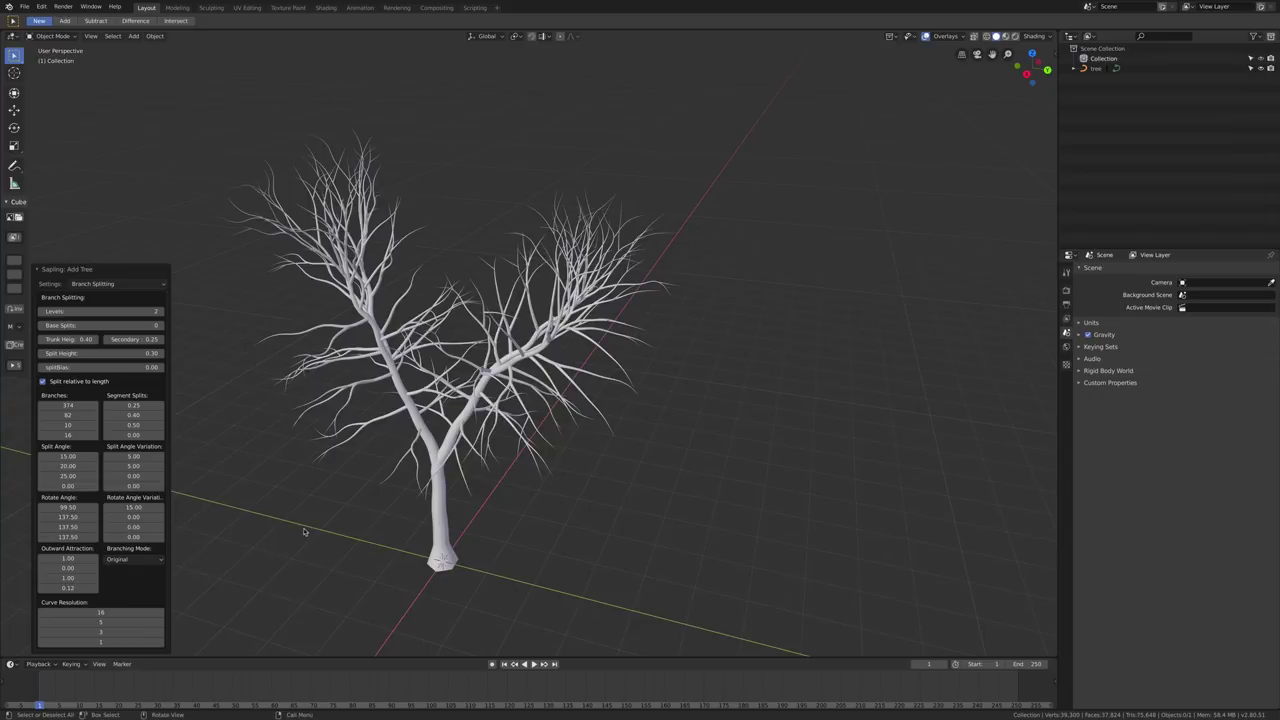
middle_drag(306, 529, 314, 523)
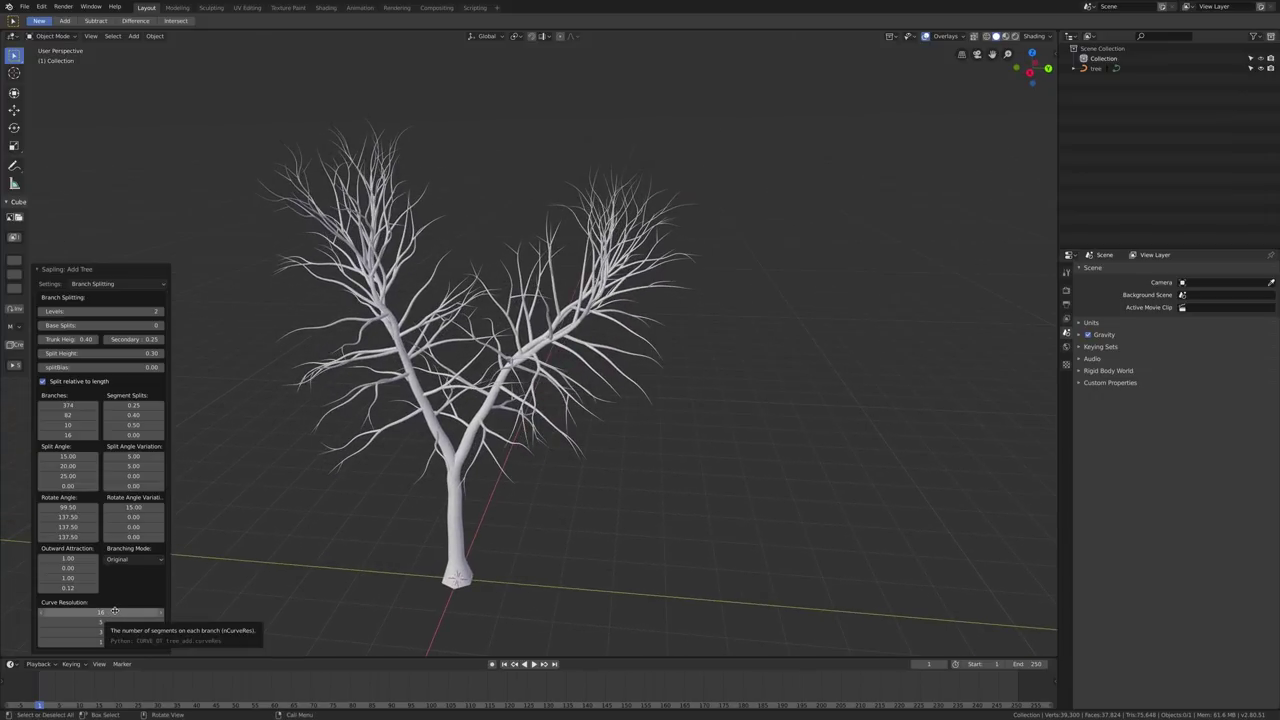
Try lower segment counts for the trunk and set the first Curve Resolution value to 15.
click(41, 614)
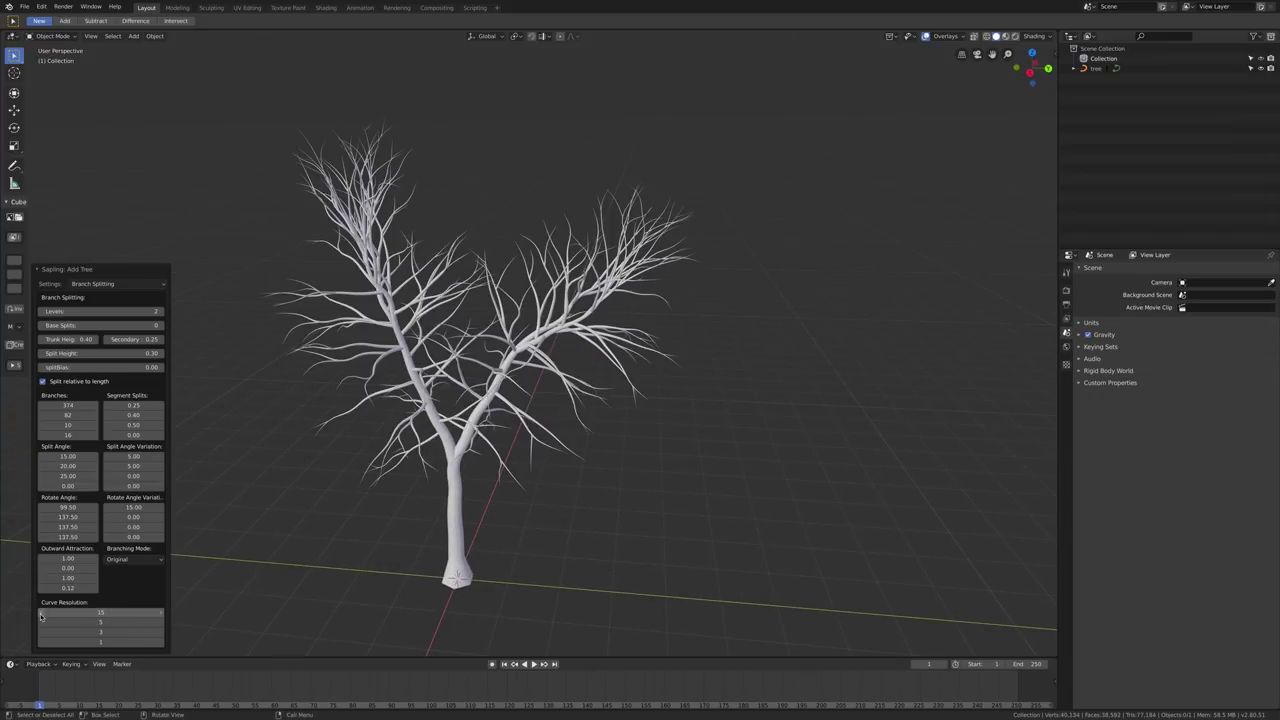
click(41, 614)
click(41, 613)
click(41, 613)
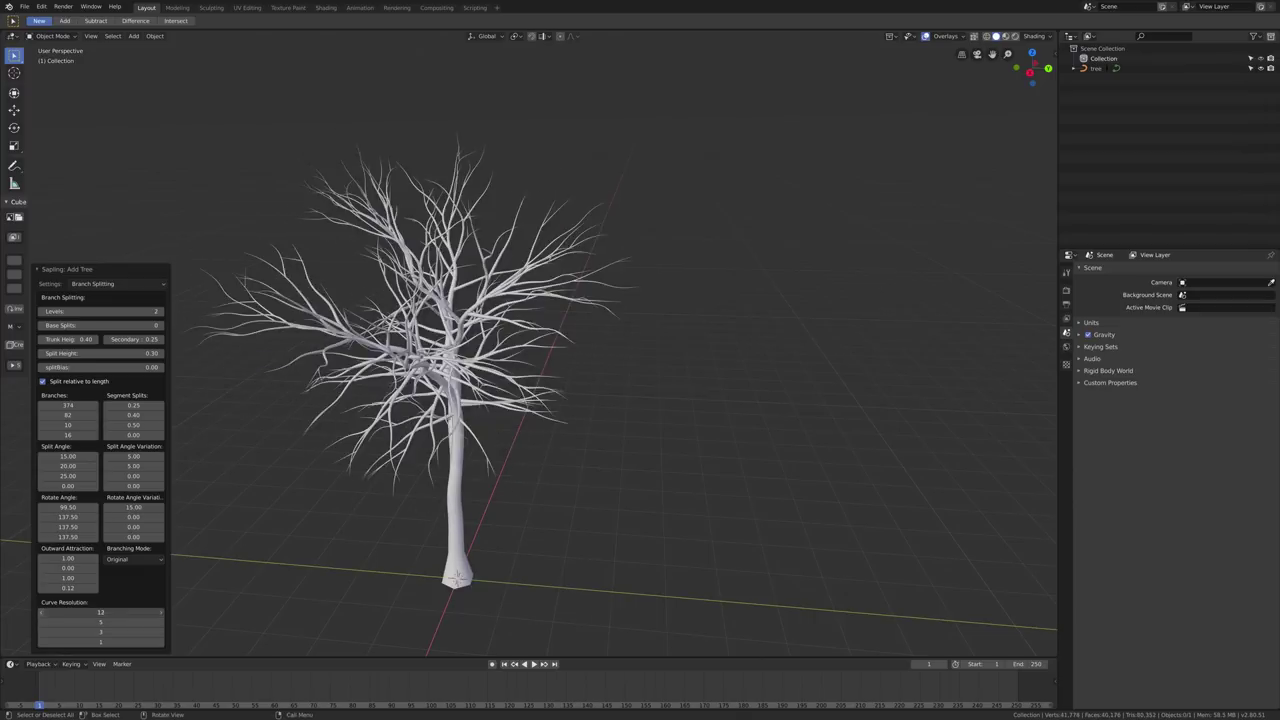
click(41, 613)
drag(100, 613, 160, 613)
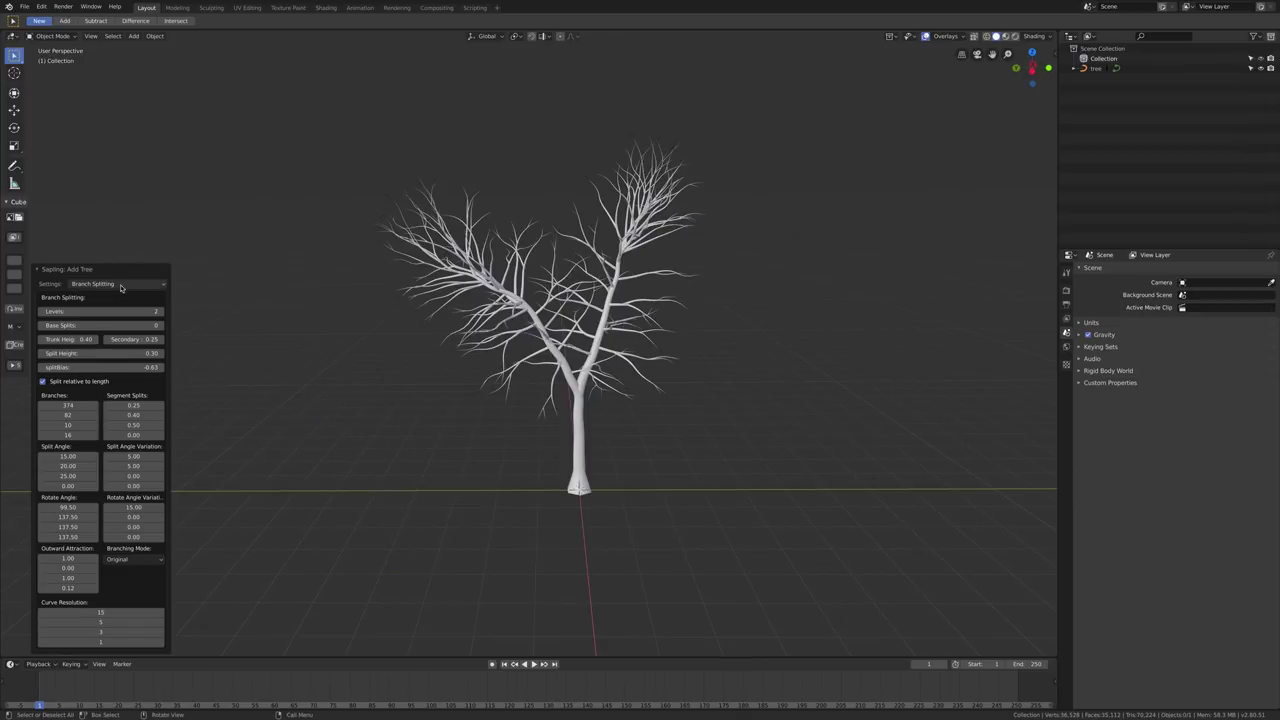
Switch to the Branch Growth settings and adjust two of the growth values.
click(115, 284)
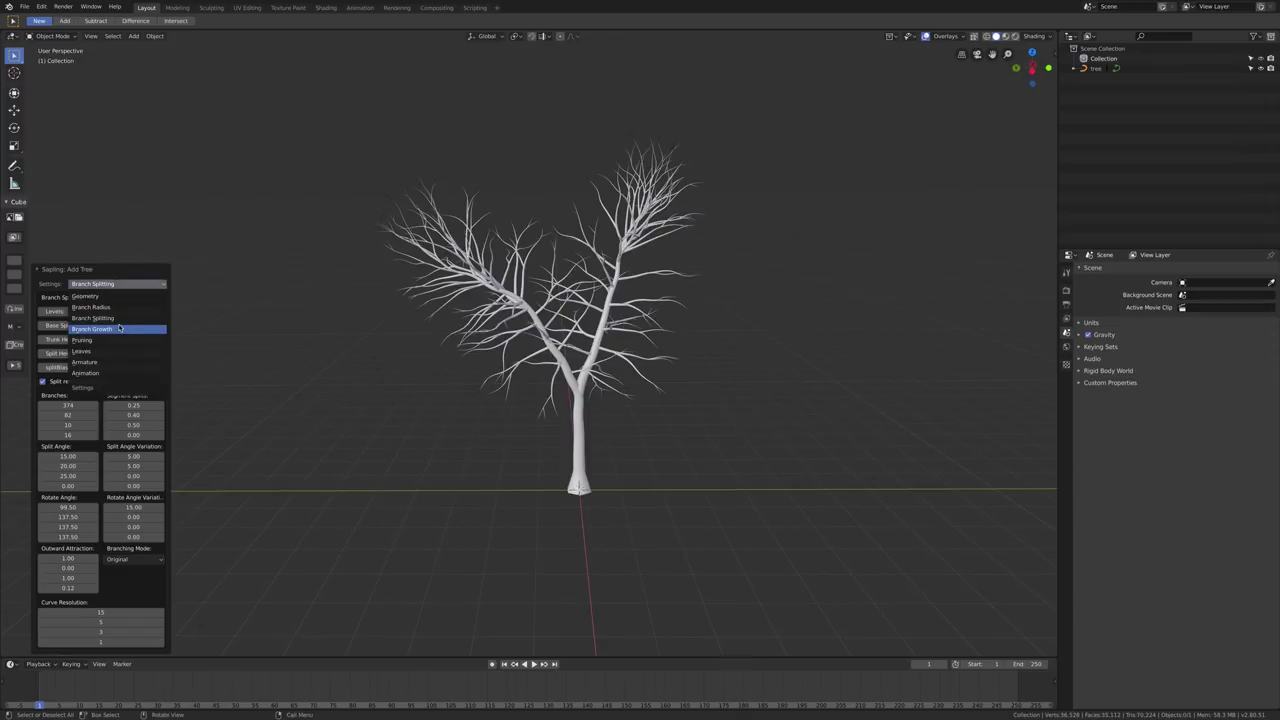
click(119, 329)
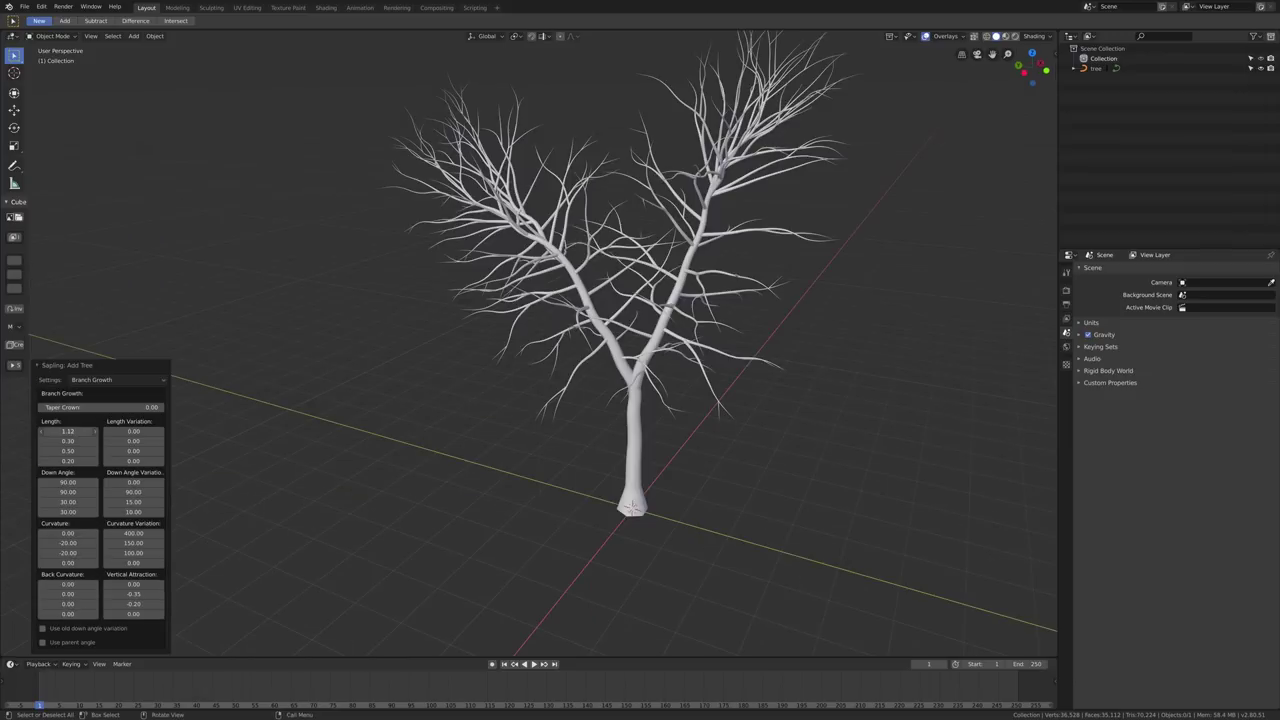
drag(67, 431, 103, 431)
drag(62, 492, 91, 492)
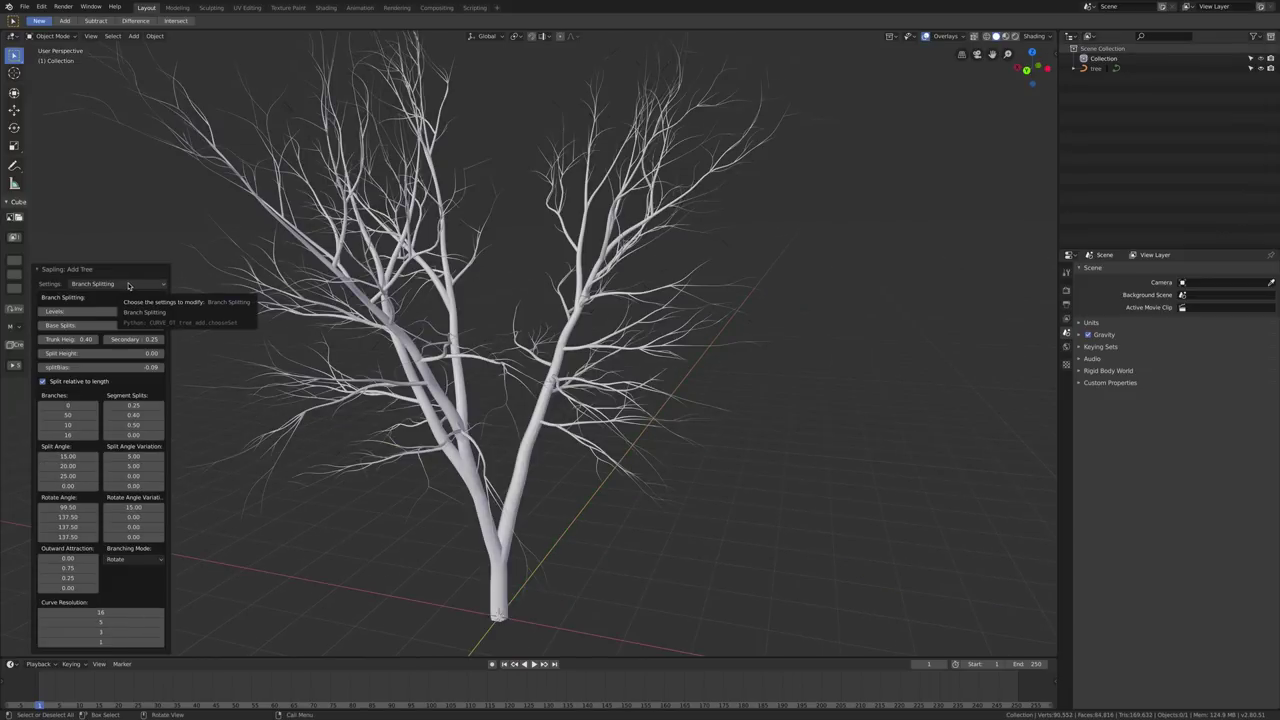
In the Leaves settings, enable Show Leaves and inspect the leaves on the branches.
click(128, 285)
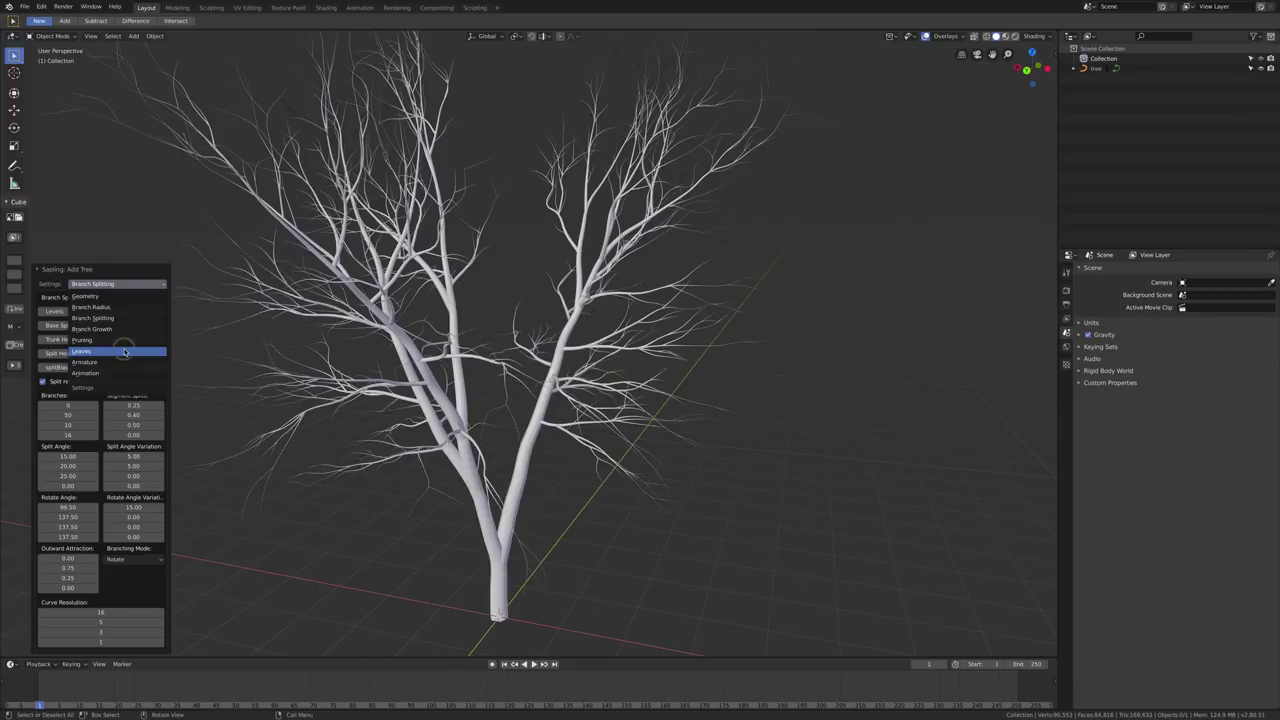
click(85, 351)
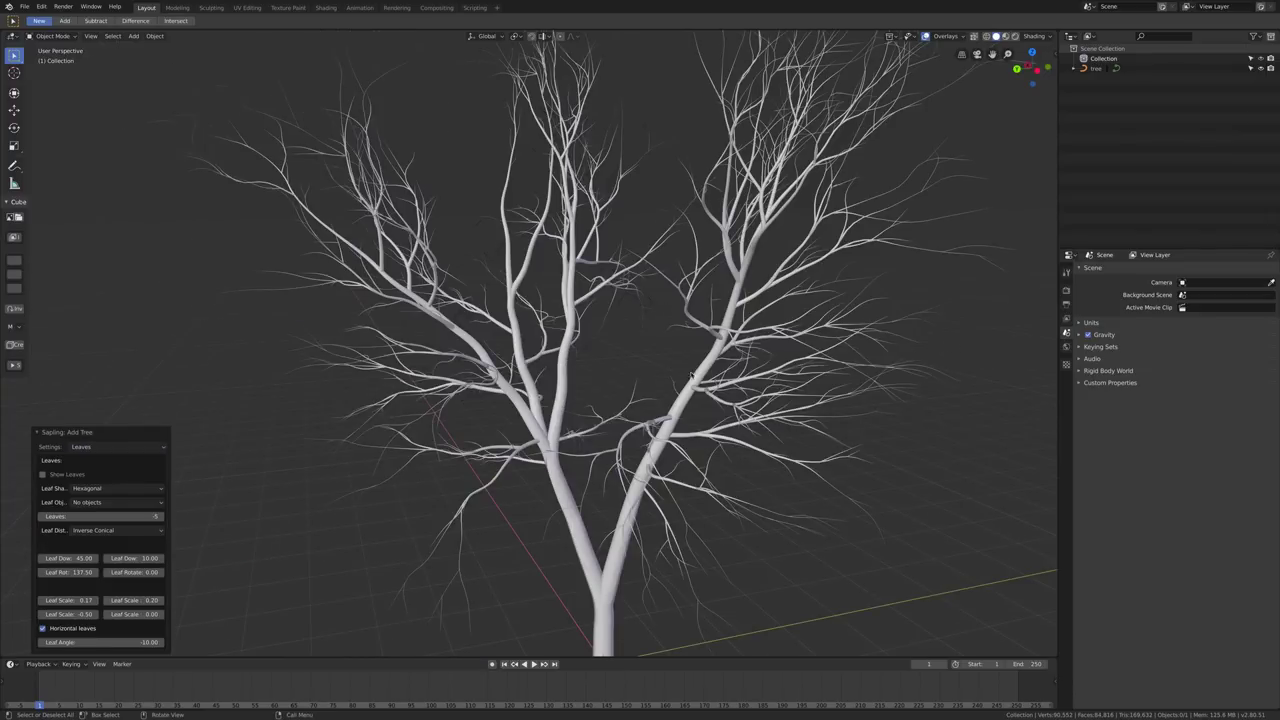
click(43, 476)
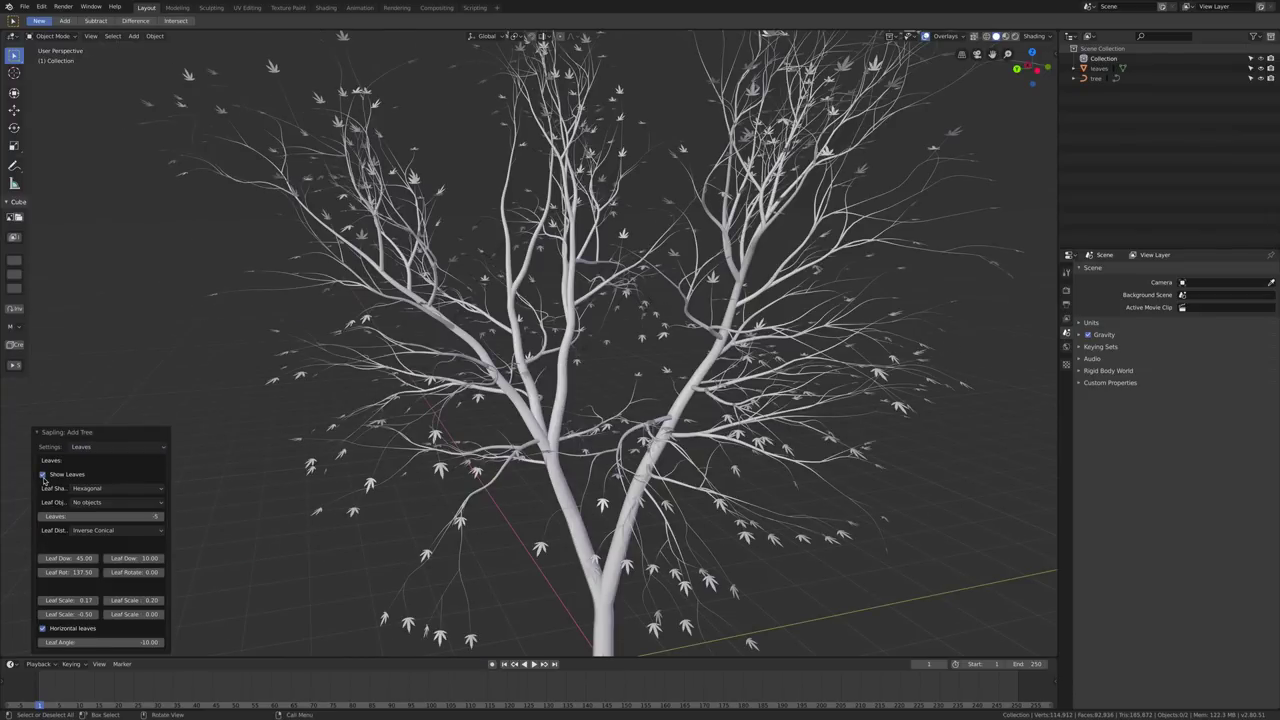
middle_drag(648, 409, 604, 446)
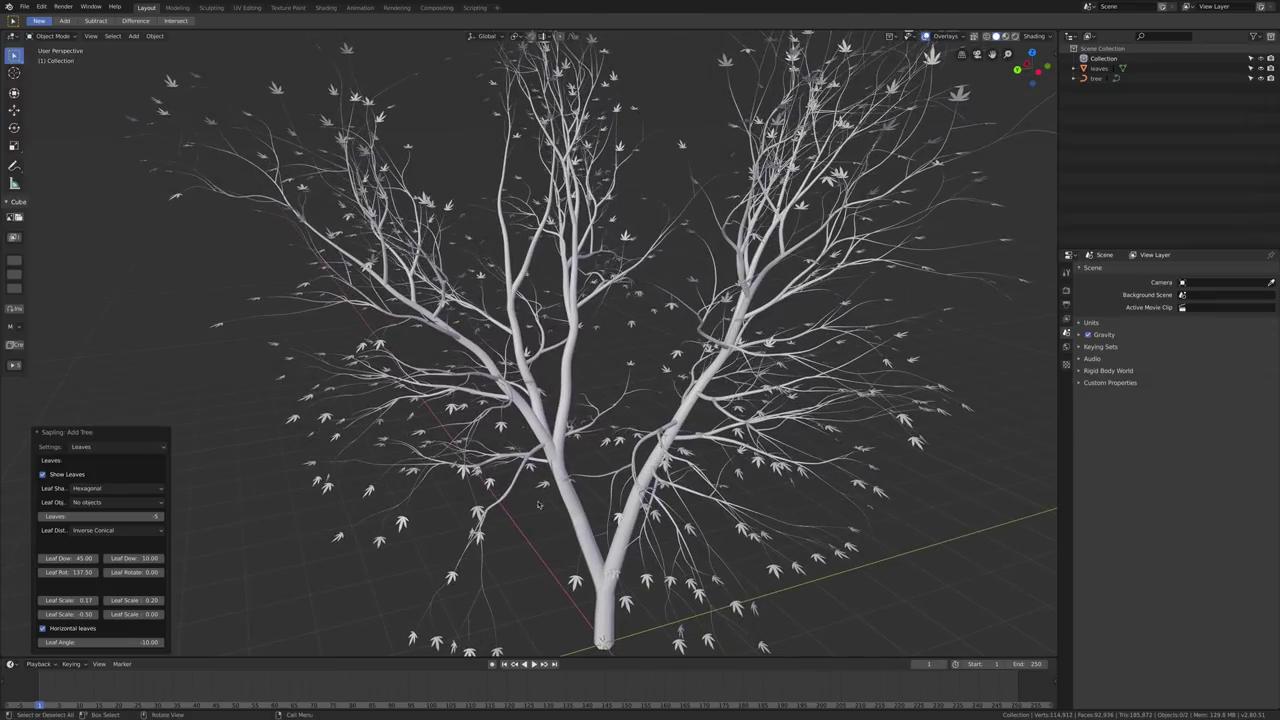
Examine the leaves up close and review the Leaf Shape options, keeping Hexagonal.
scroll(556, 492, up, 4)
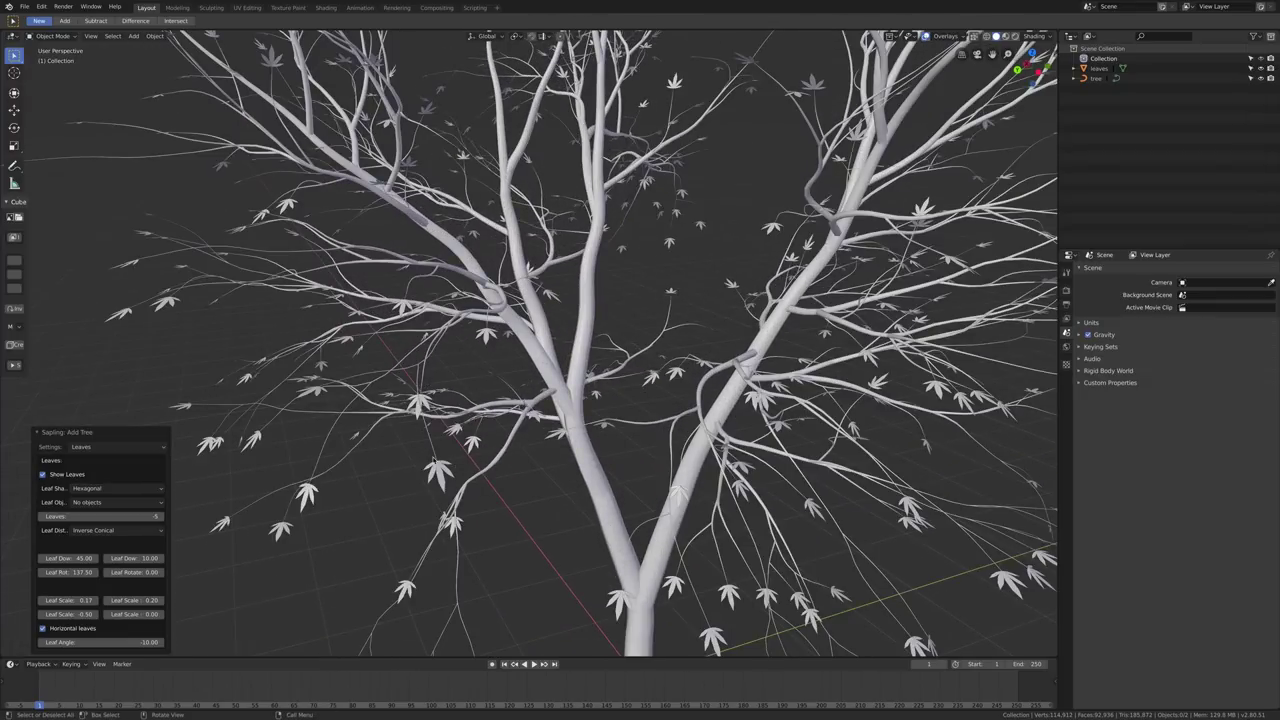
scroll(541, 343, up, 2)
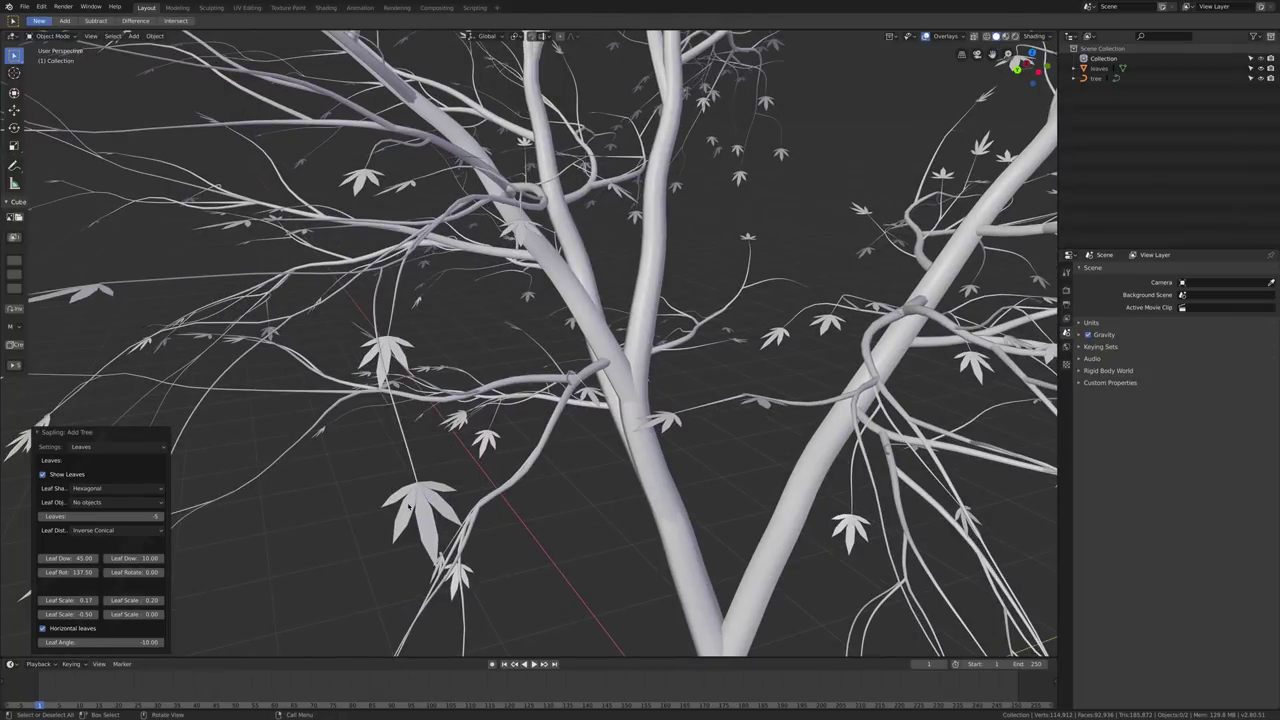
click(106, 492)
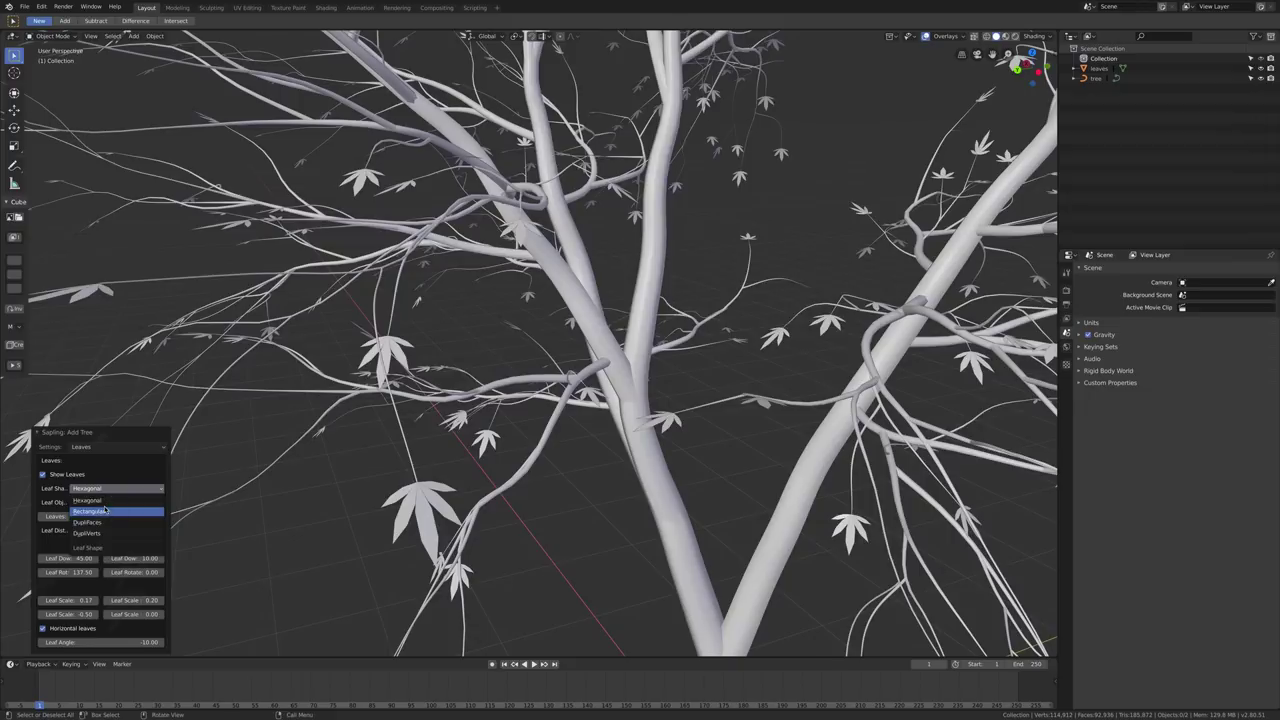
click(107, 500)
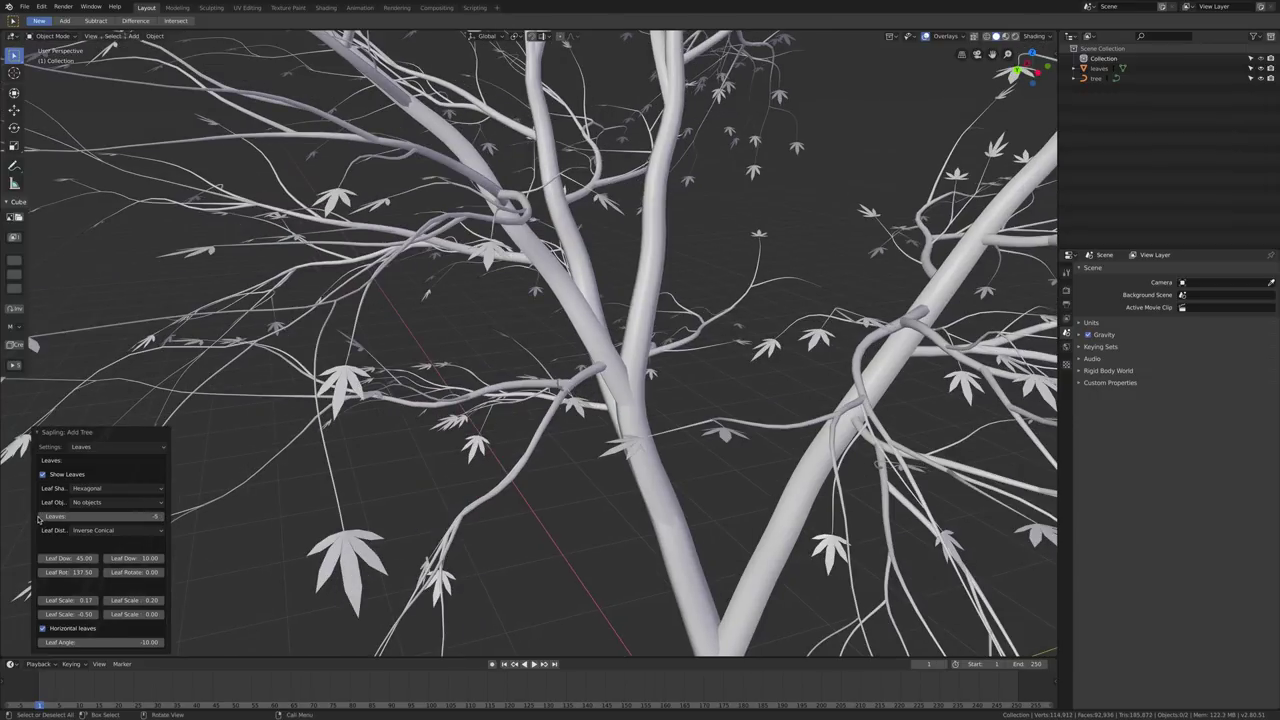
Try higher and lower leaf counts per branch, between -8 and -2, and return Leaves to -5.
click(41, 516)
click(41, 516)
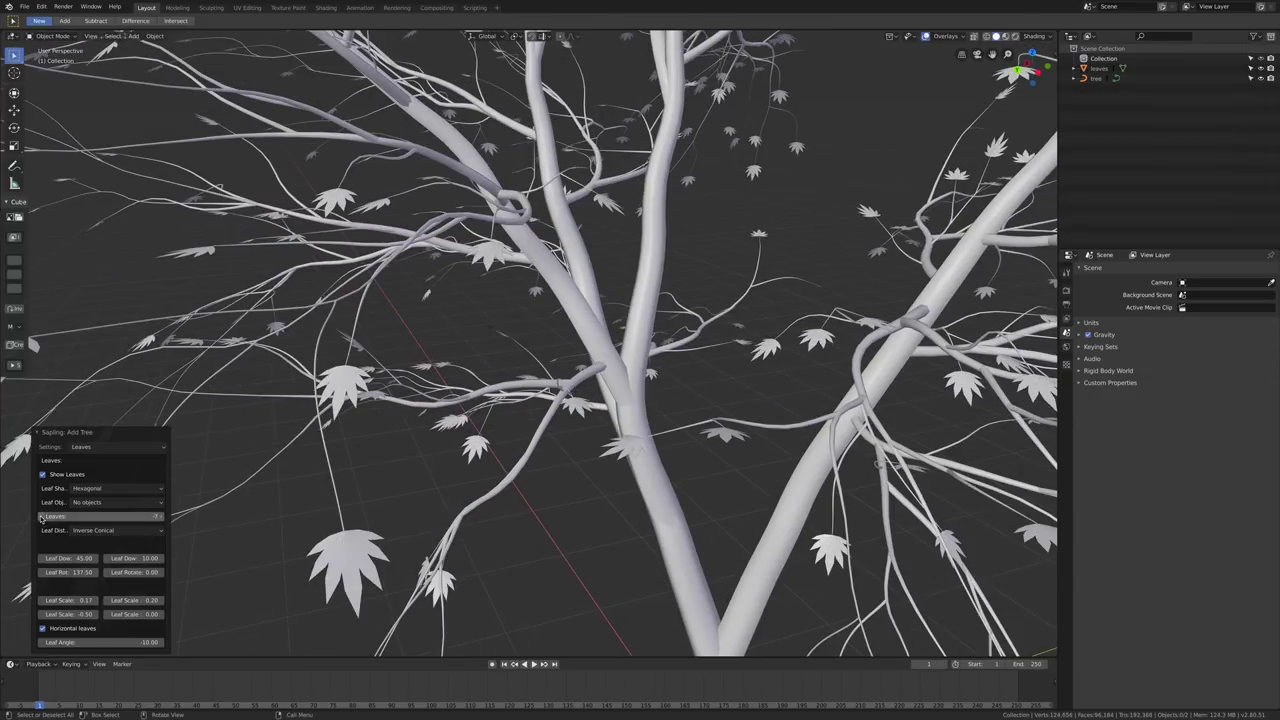
click(41, 516)
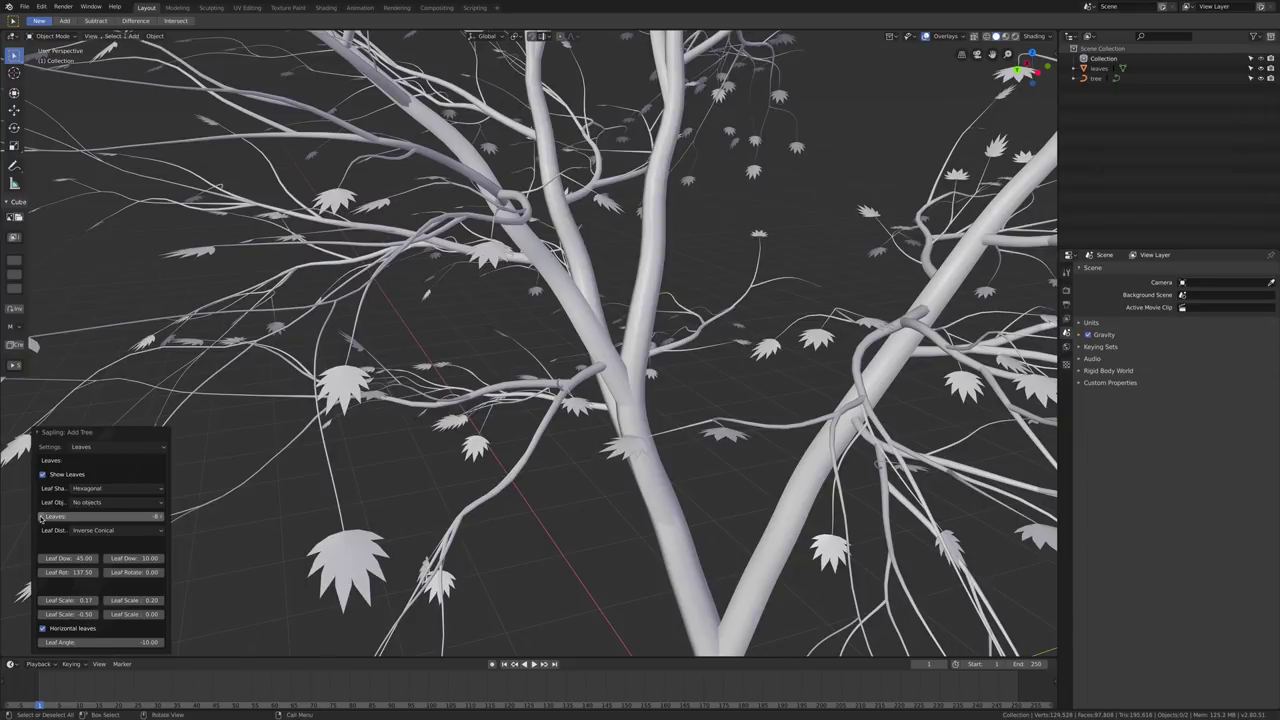
click(160, 516)
click(160, 516)
click(160, 516)
click(160, 516)
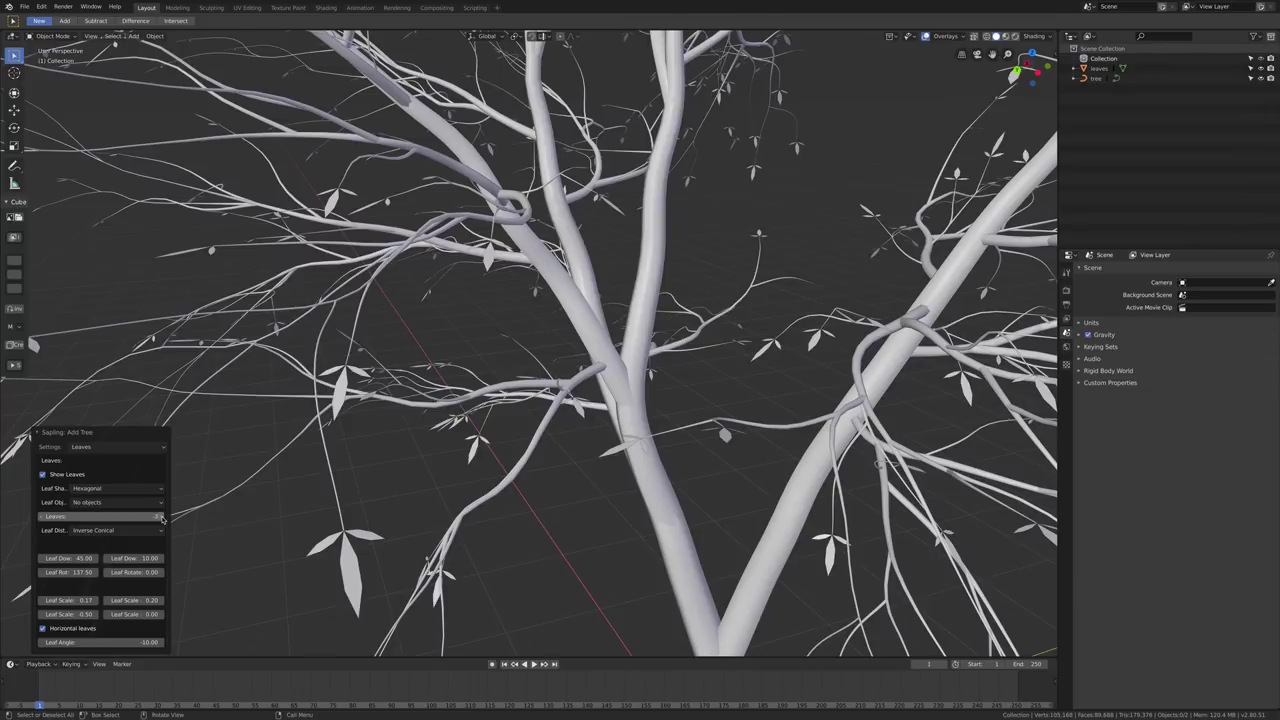
click(160, 516)
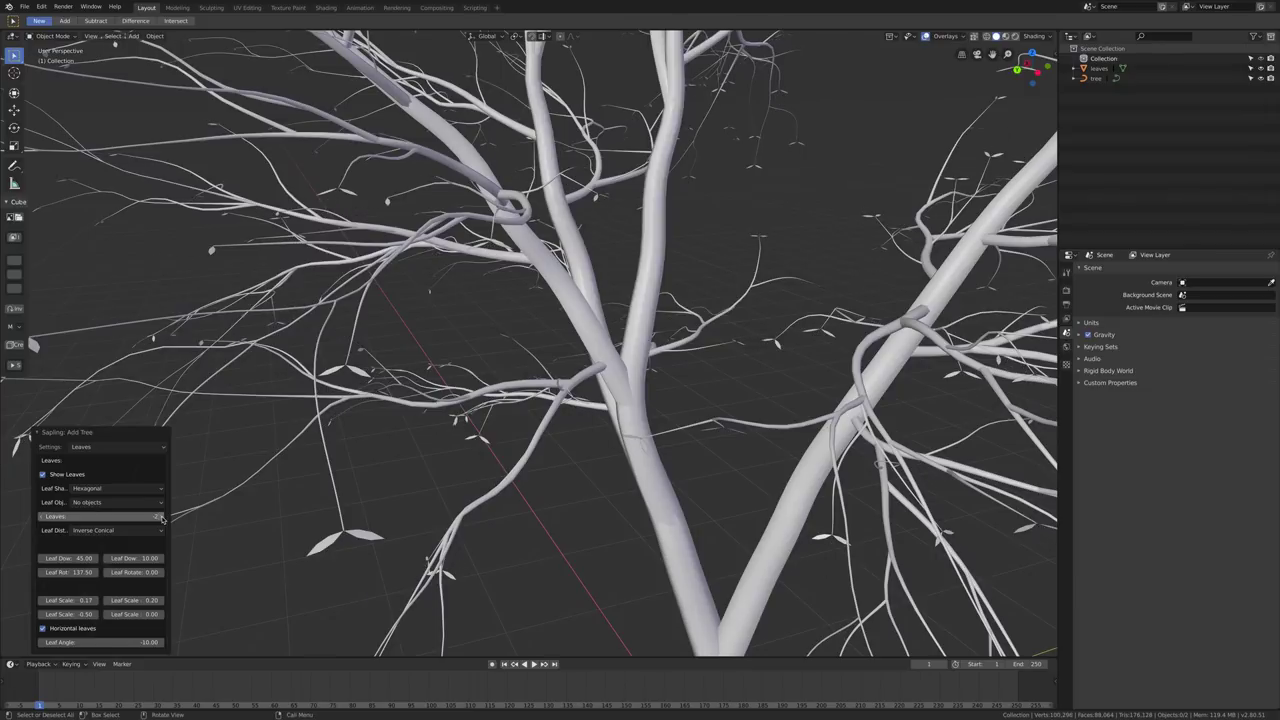
click(39, 516)
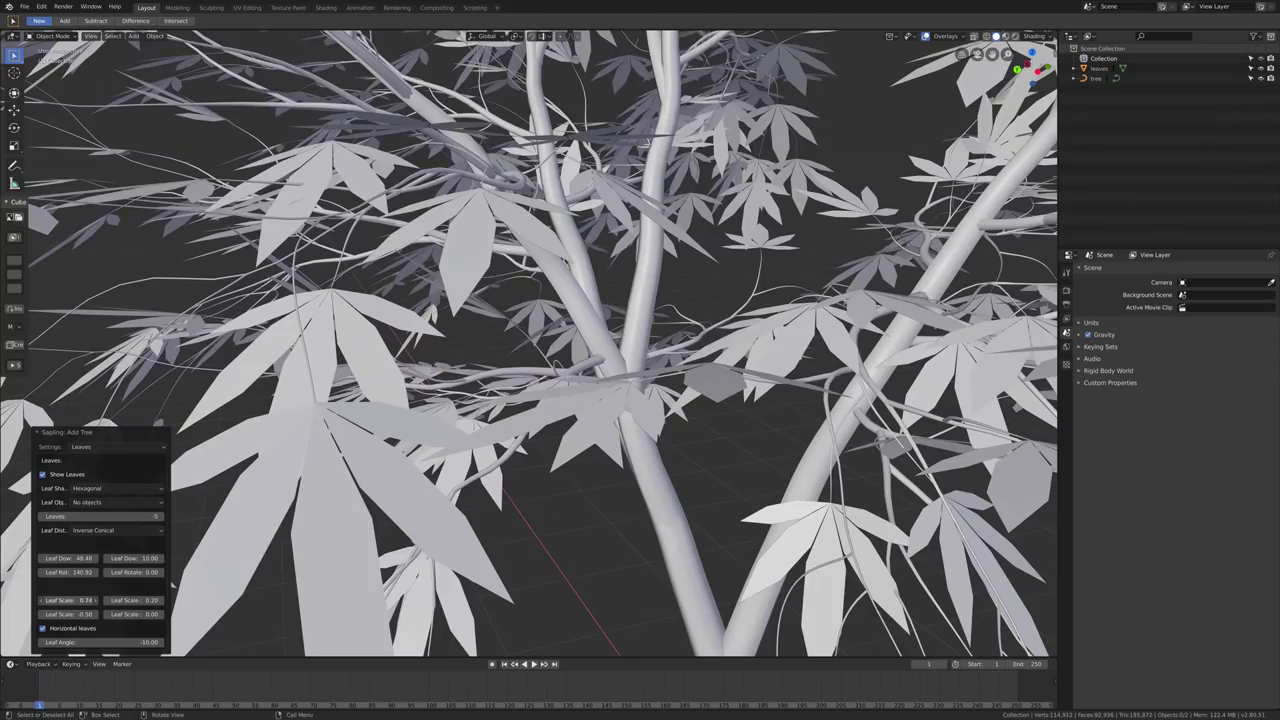
Set the leaf down angle to 48.48, leaf rotation to 140.92, and the first two Leaf Scale values to 0.44 and 0.14.
drag(68, 600, 56, 600)
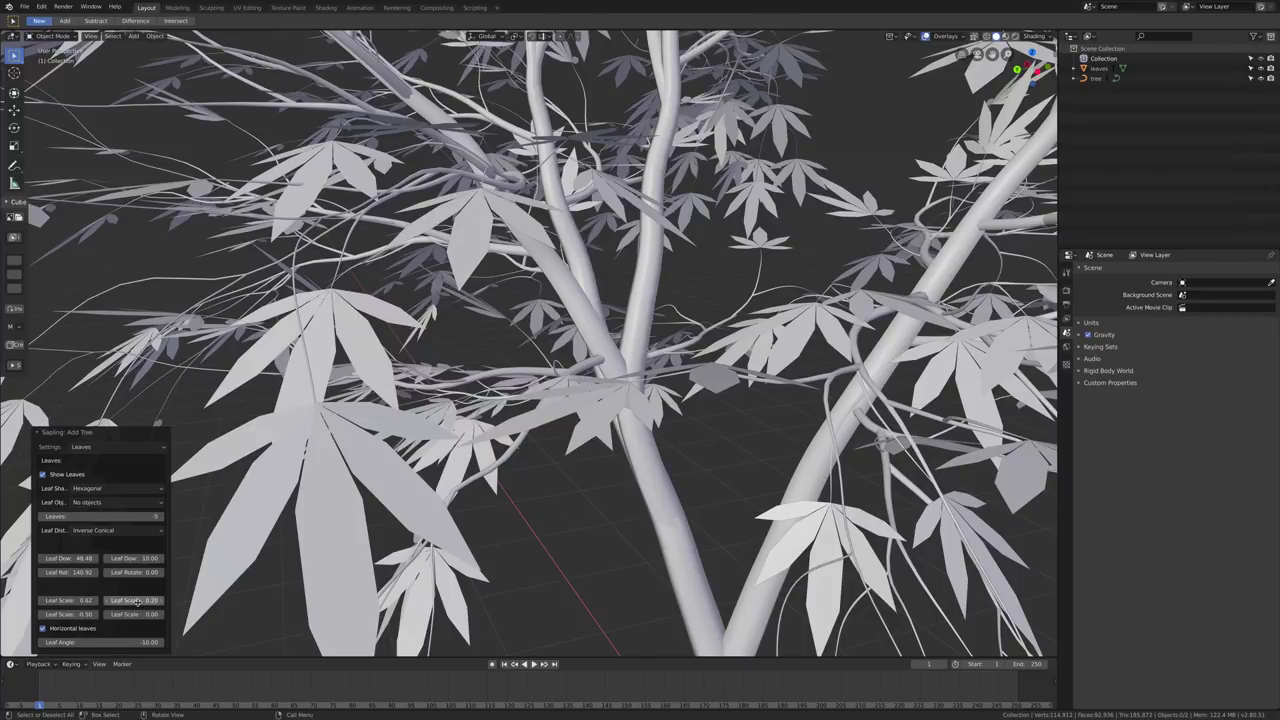
mouse_move(134, 602)
mouse_down()
mouse_move(112, 602)
mouse_move(158, 600)
mouse_up()
scroll(703, 364, down, 8)
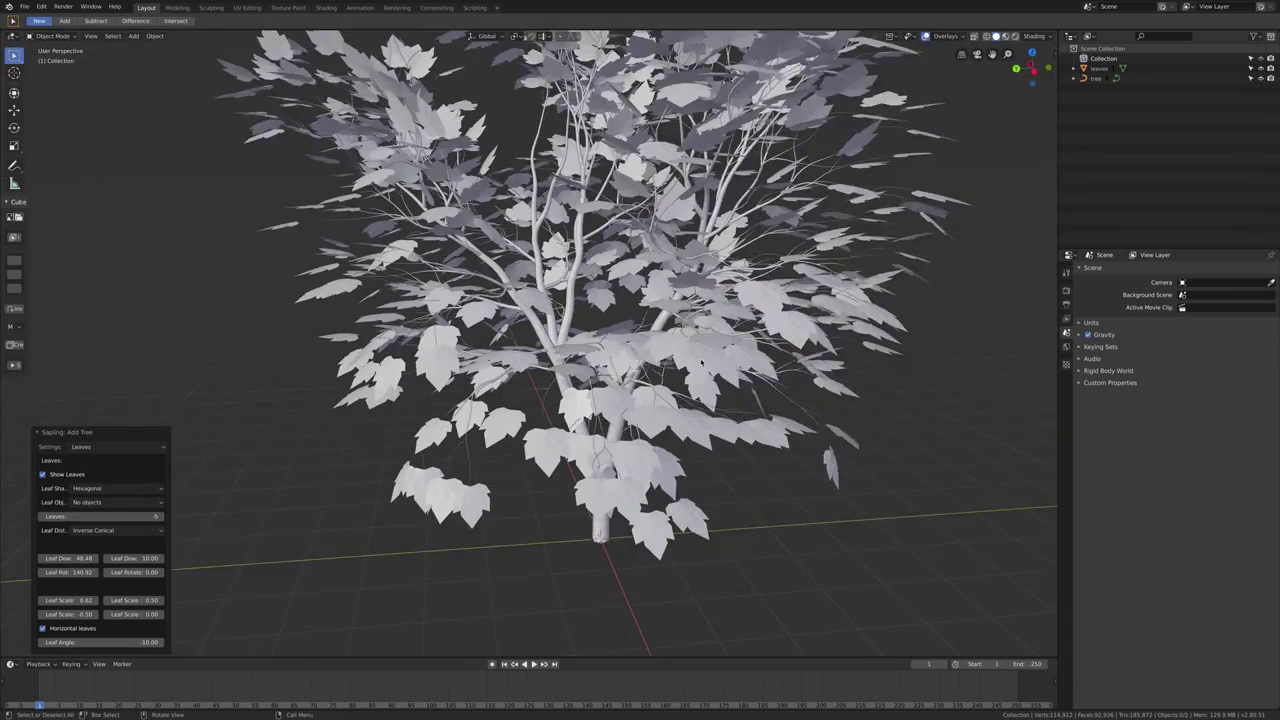
middle_drag(703, 364, 595, 372)
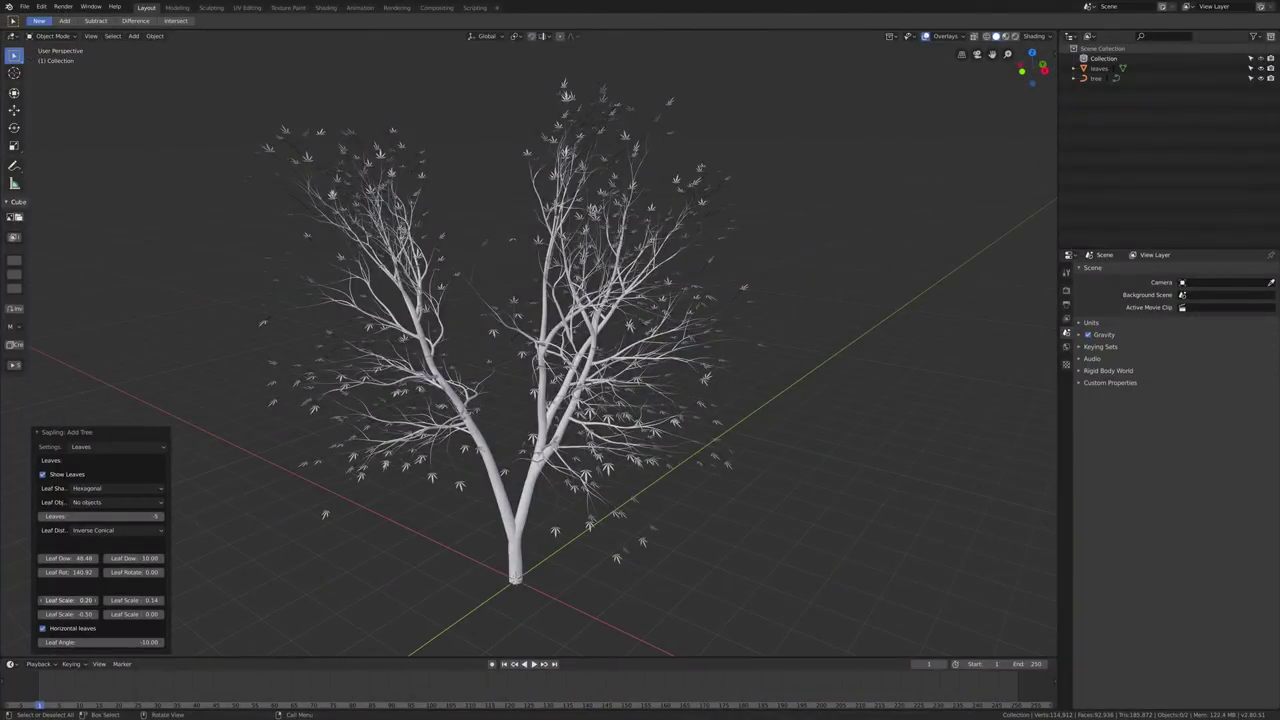
drag(68, 600, 92, 600)
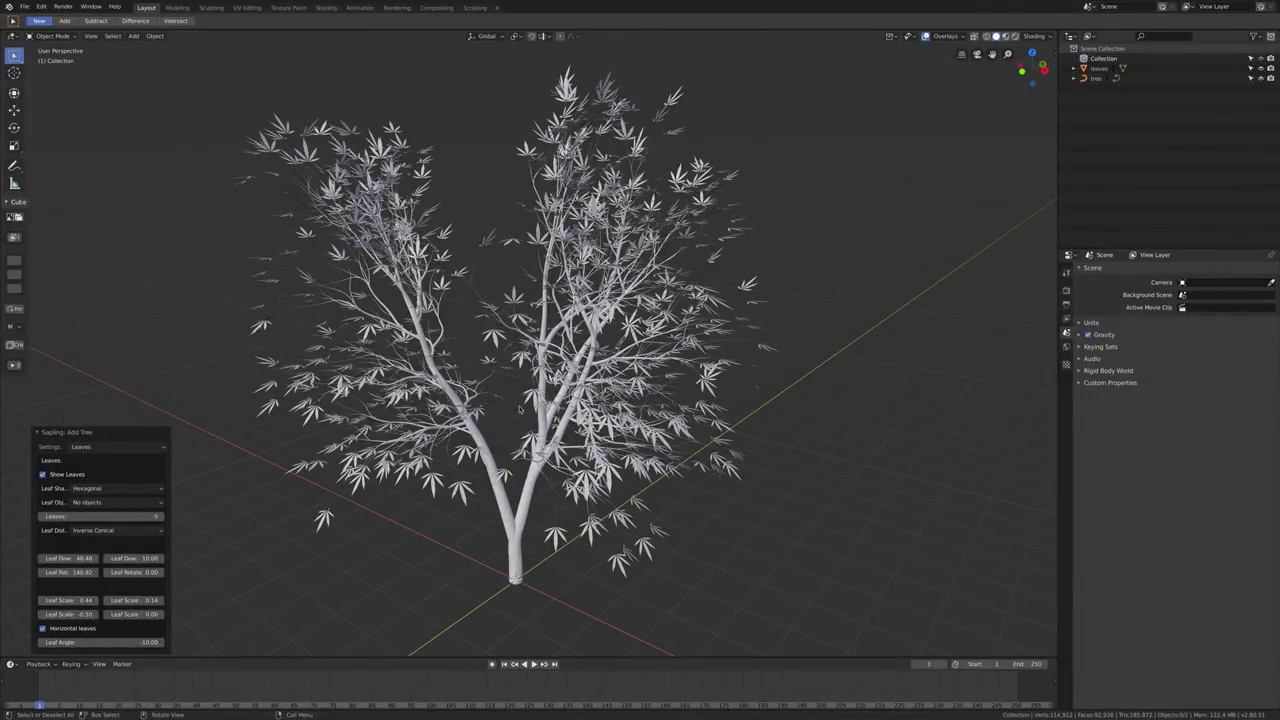
middle_drag(478, 336, 315, 370)
Switch to the Armature settings and enable Use Armature for the tree.
click(108, 447)
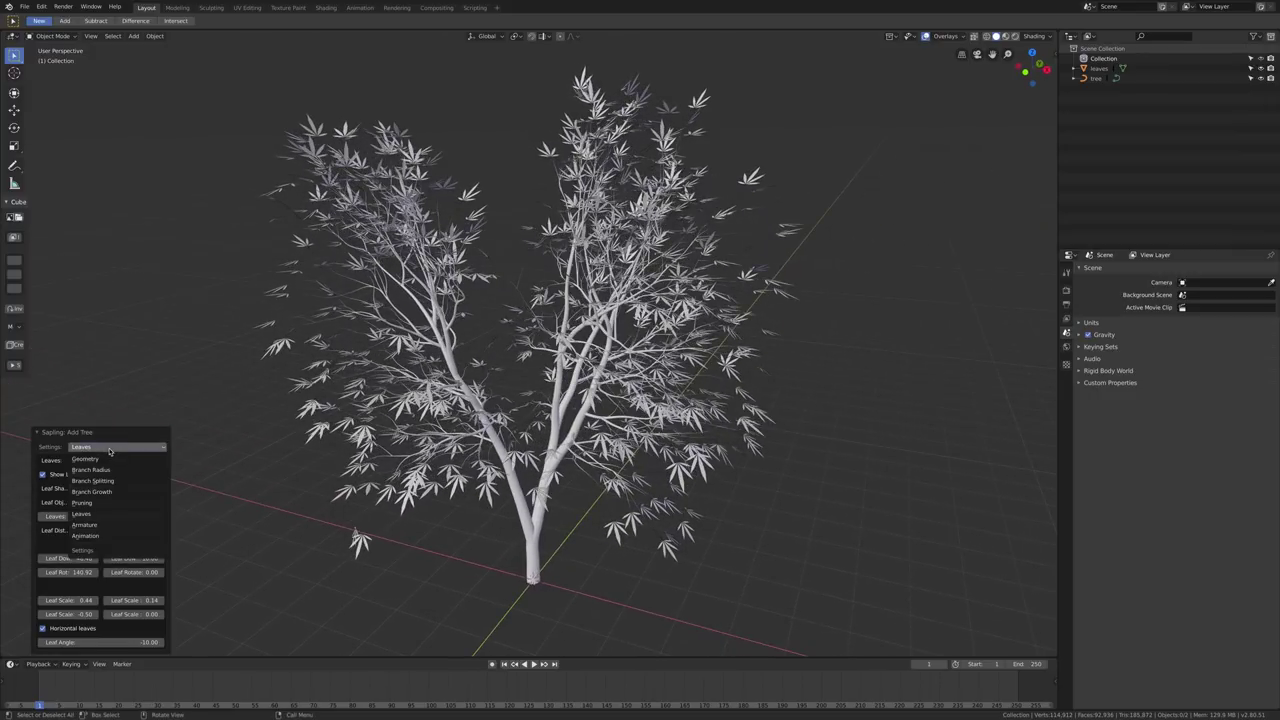
click(102, 526)
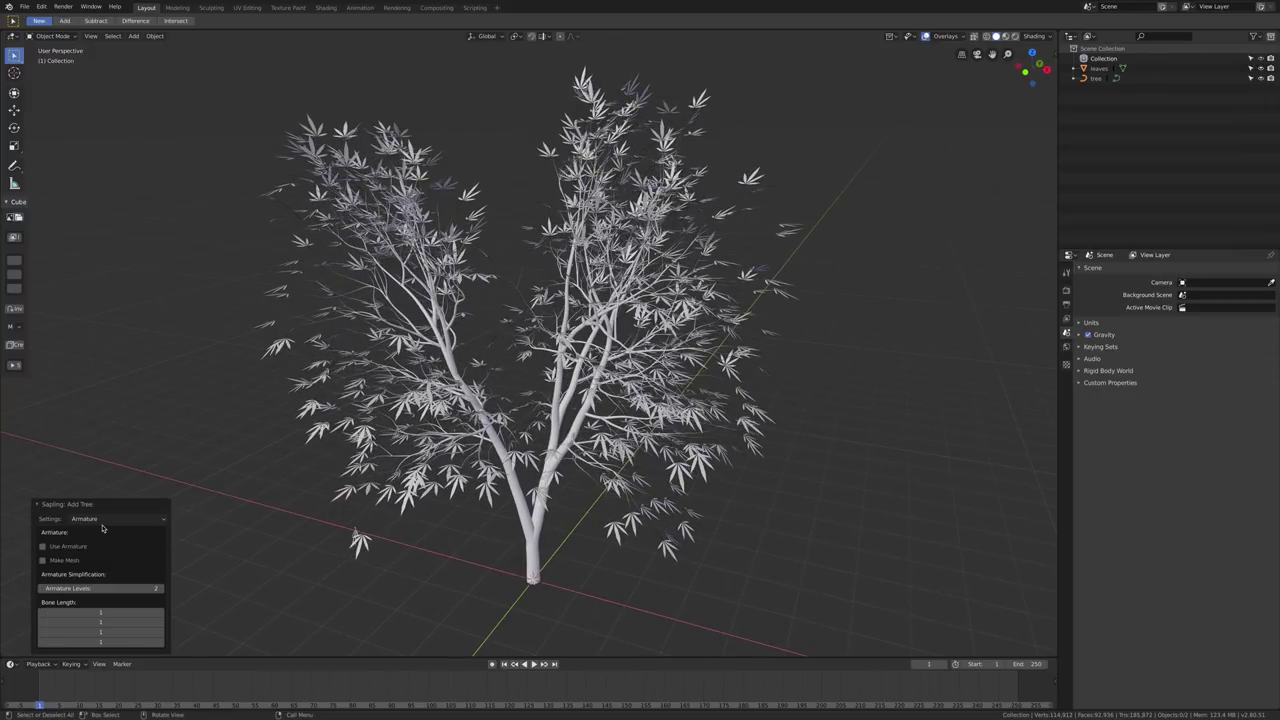
click(43, 546)
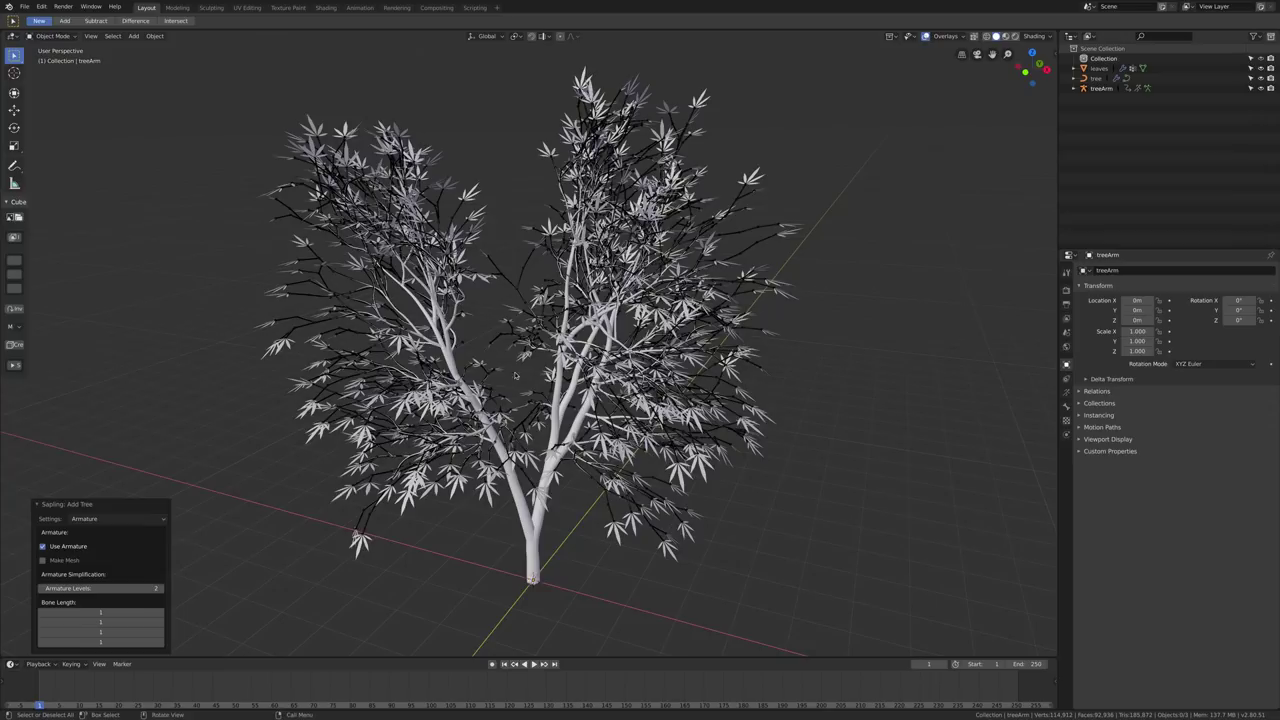
middle_drag(558, 308, 595, 298)
Switch to the Animation settings and enable Armature Animation and Fast Preview.
click(105, 519)
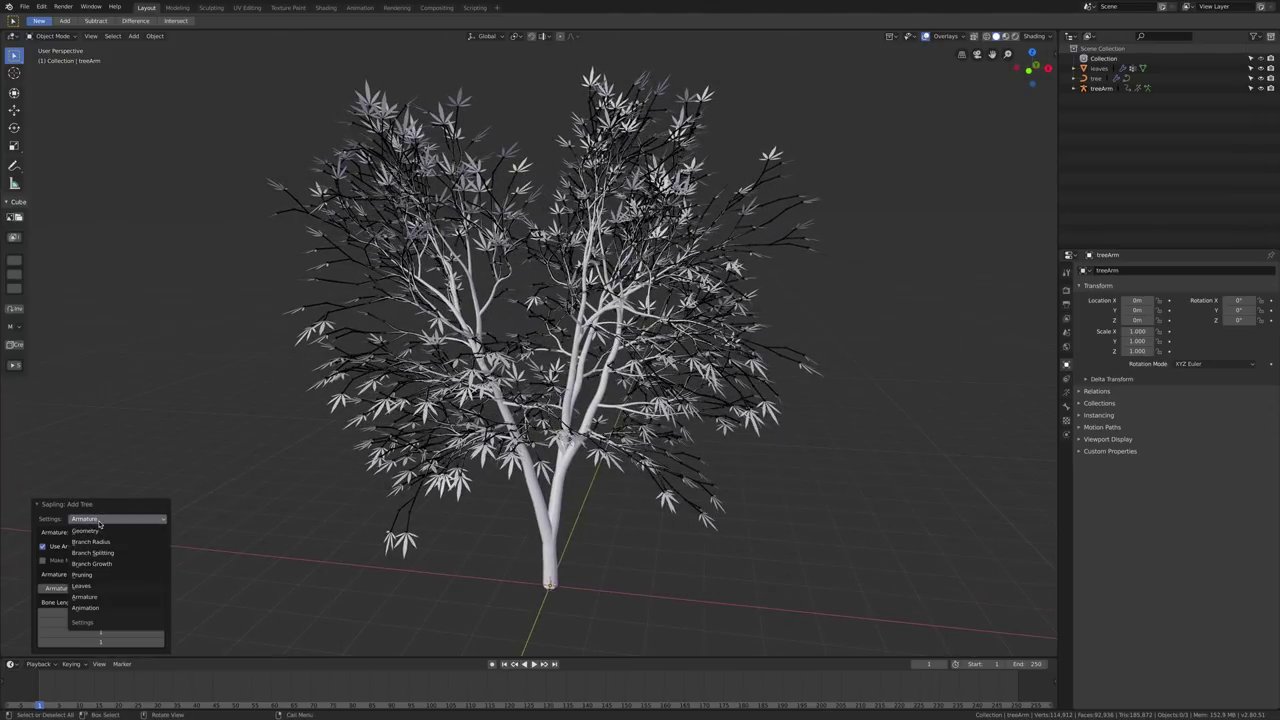
click(96, 608)
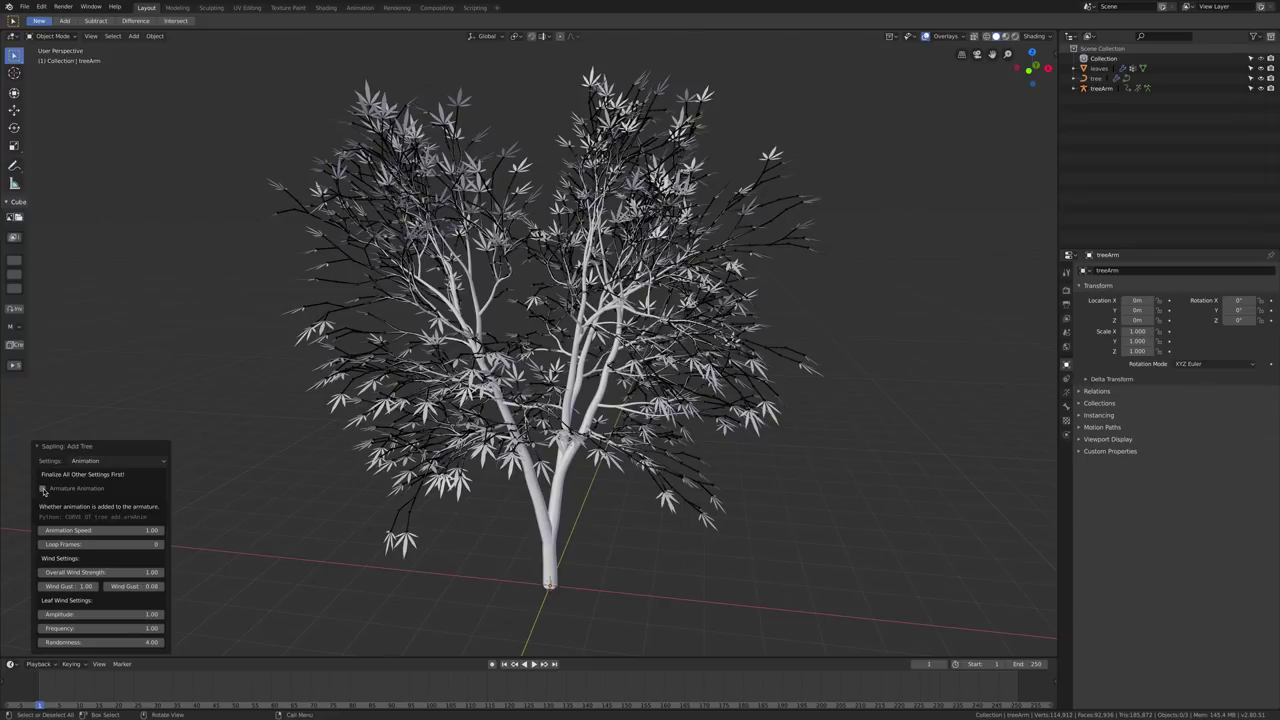
click(65, 494)
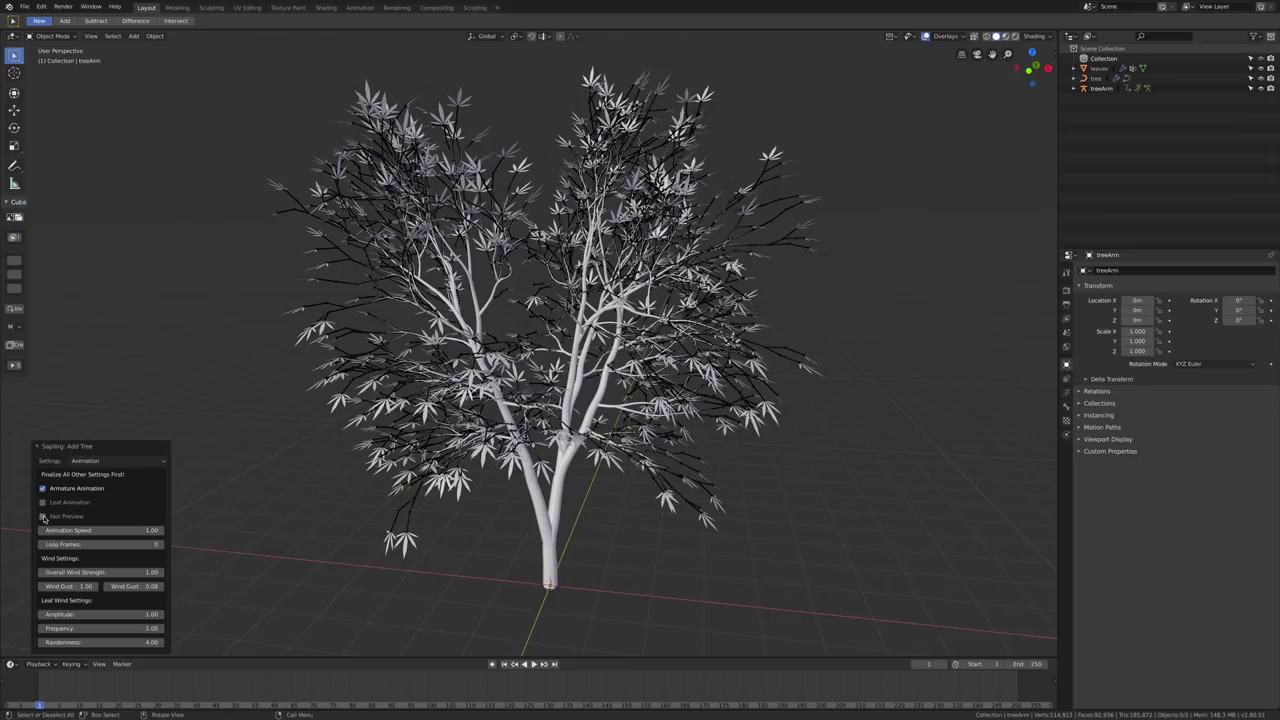
click(43, 516)
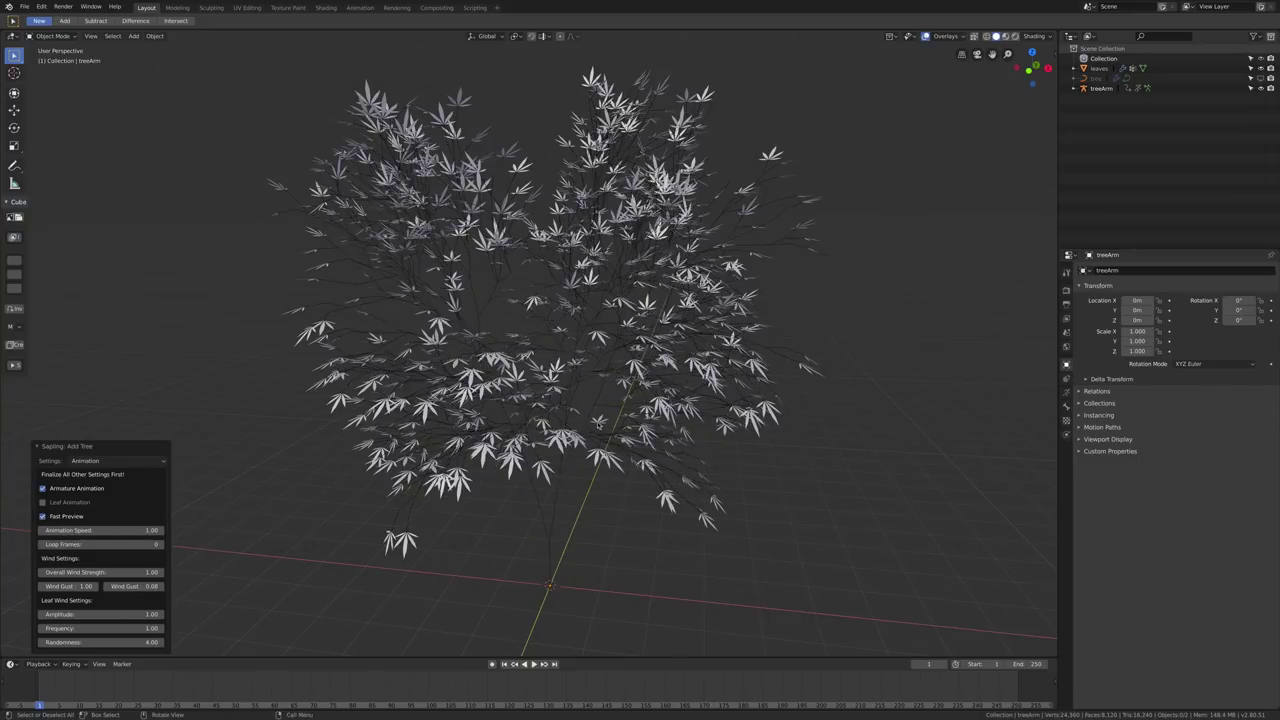
Play the wind animation preview to check how the branches and leaves move, and stop playback.
middle_drag(561, 436, 611, 419)
middle_drag(330, 515, 622, 411)
key(space)
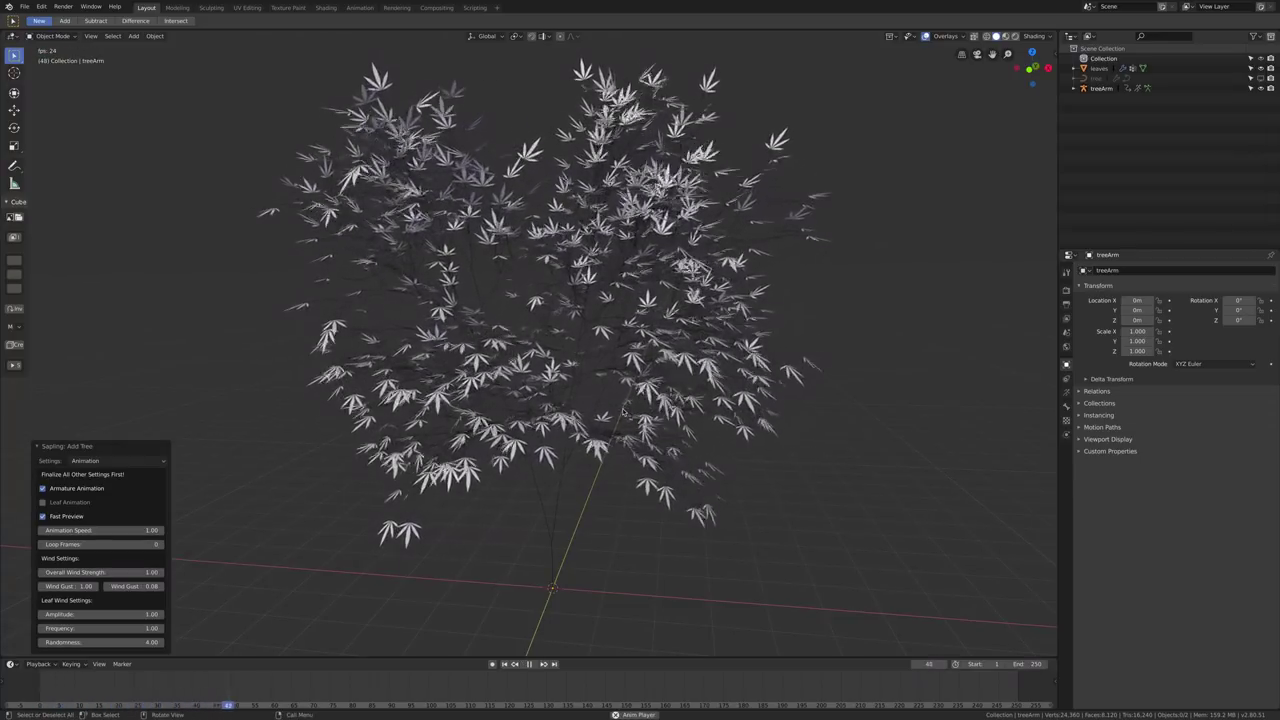
key(space)
key(space)
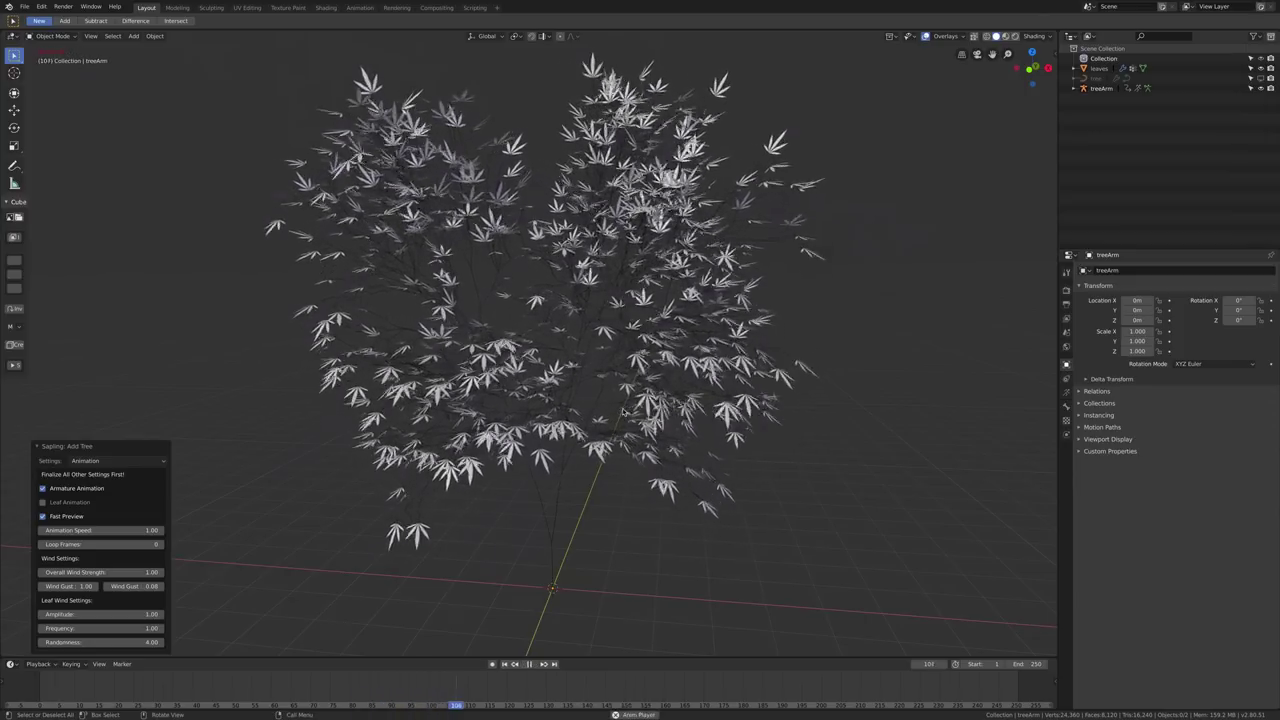
key(space)
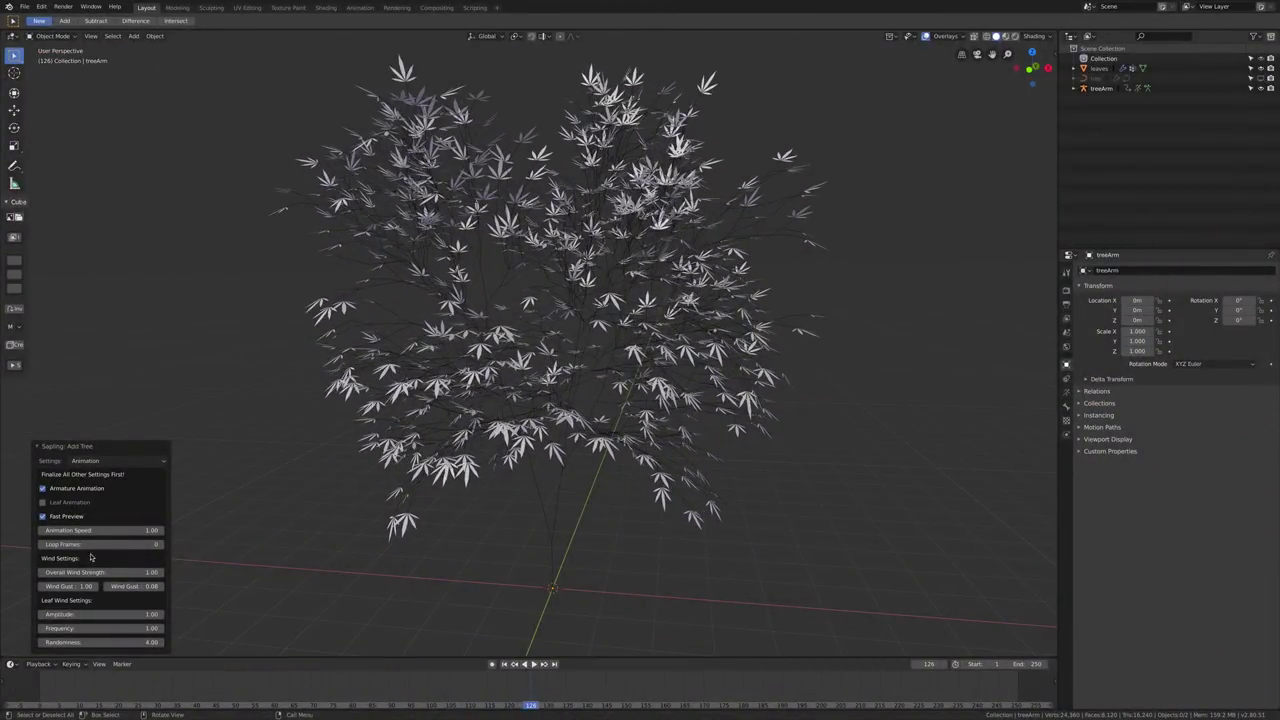
Set Loop Frames to 250 and play the looping wind animation, viewing the tree from several sides.
click(112, 543)
click(109, 544)
text(0)
key(Return)
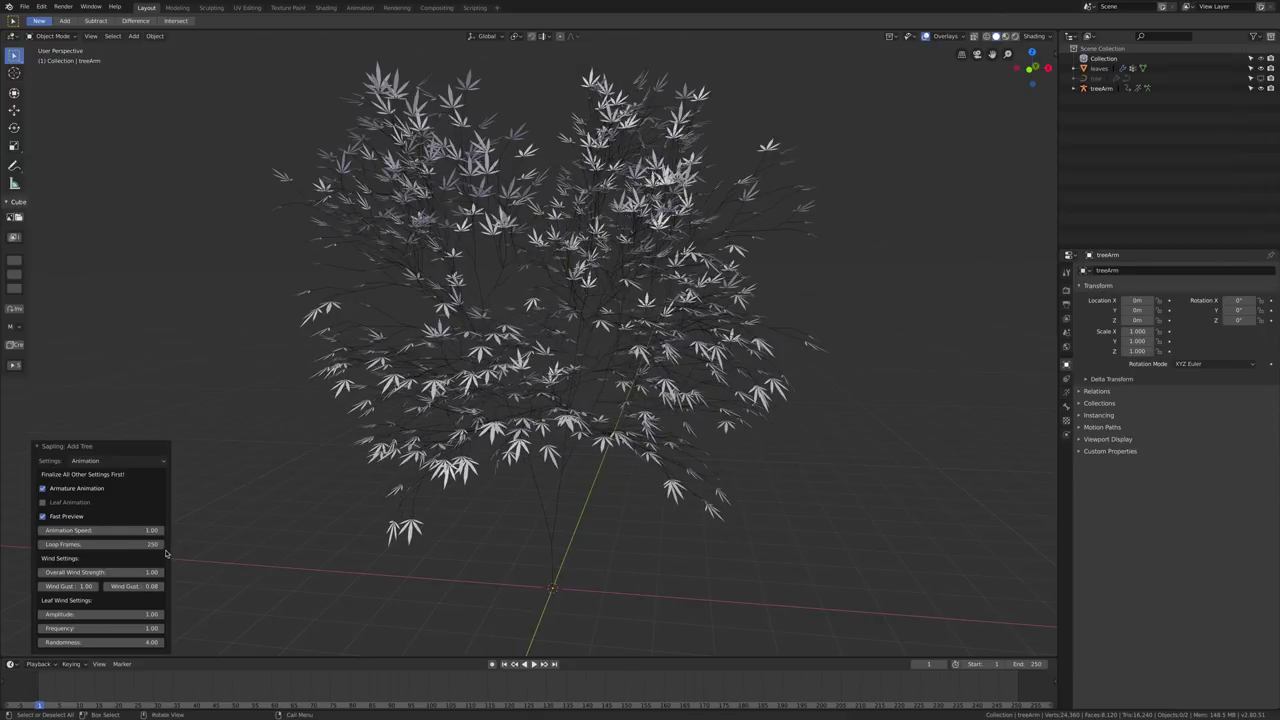
key(space)
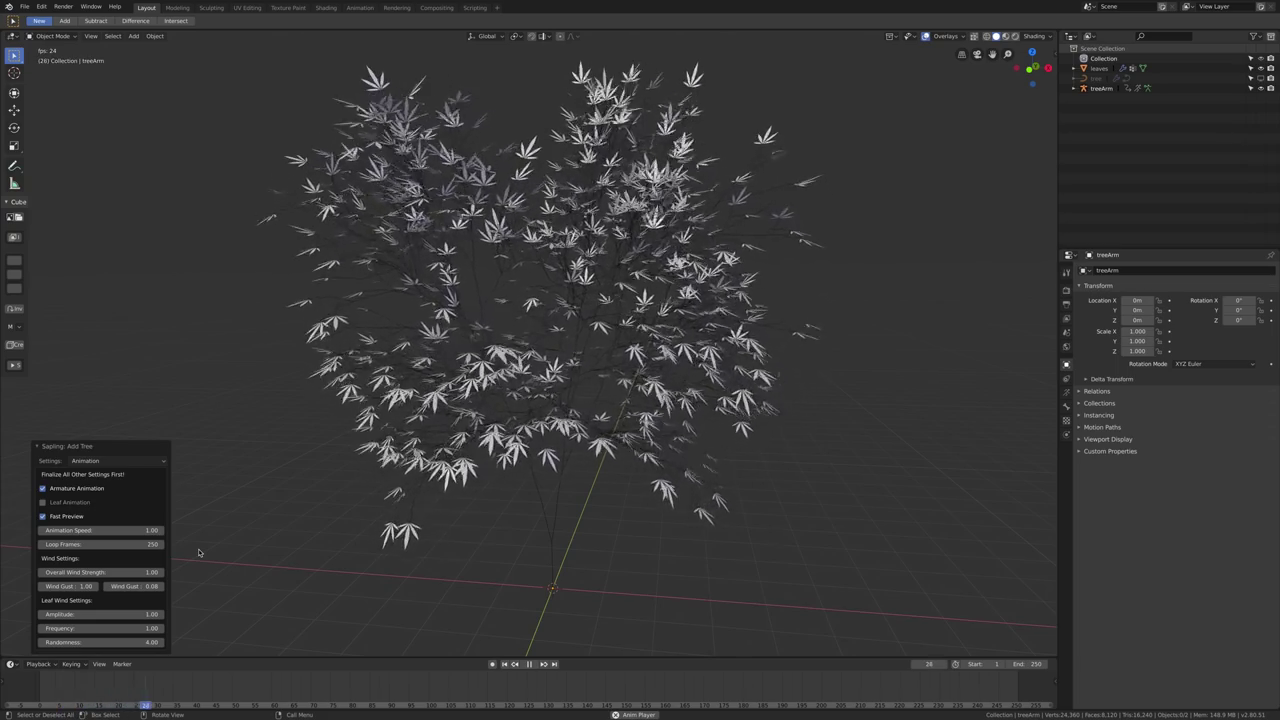
middle_drag(433, 532, 570, 508)
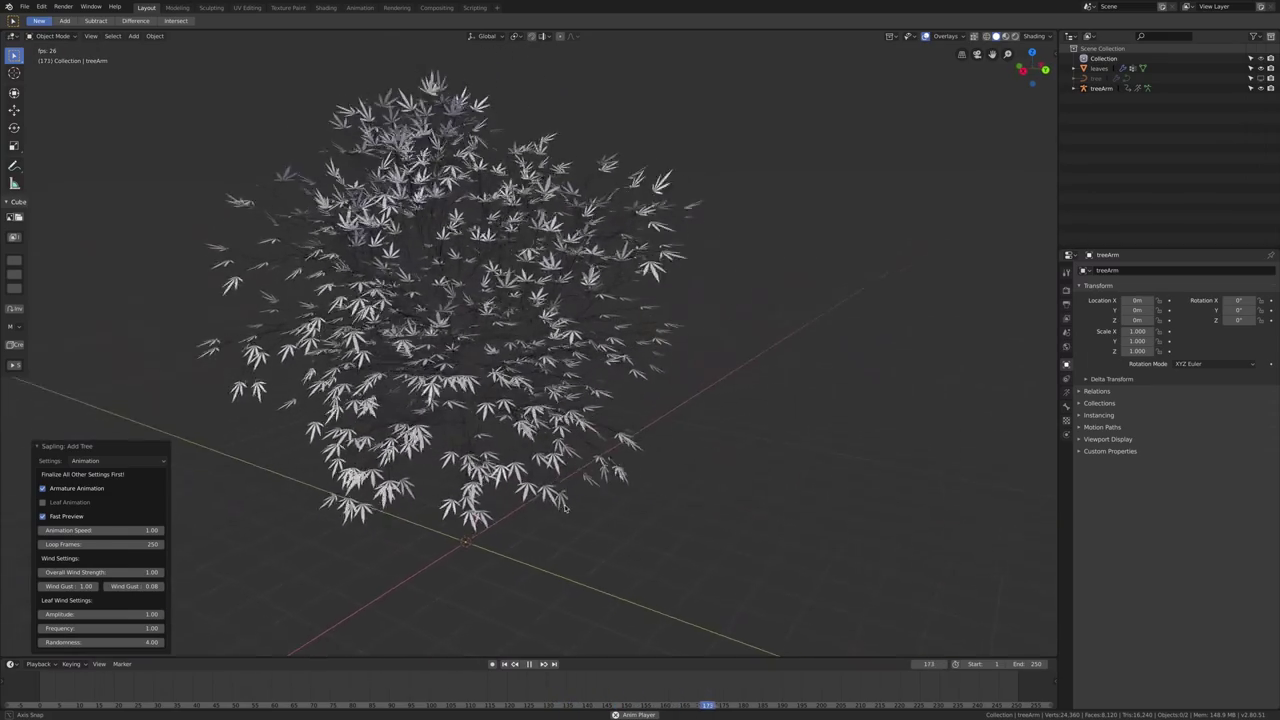
middle_drag(564, 509, 503, 509)
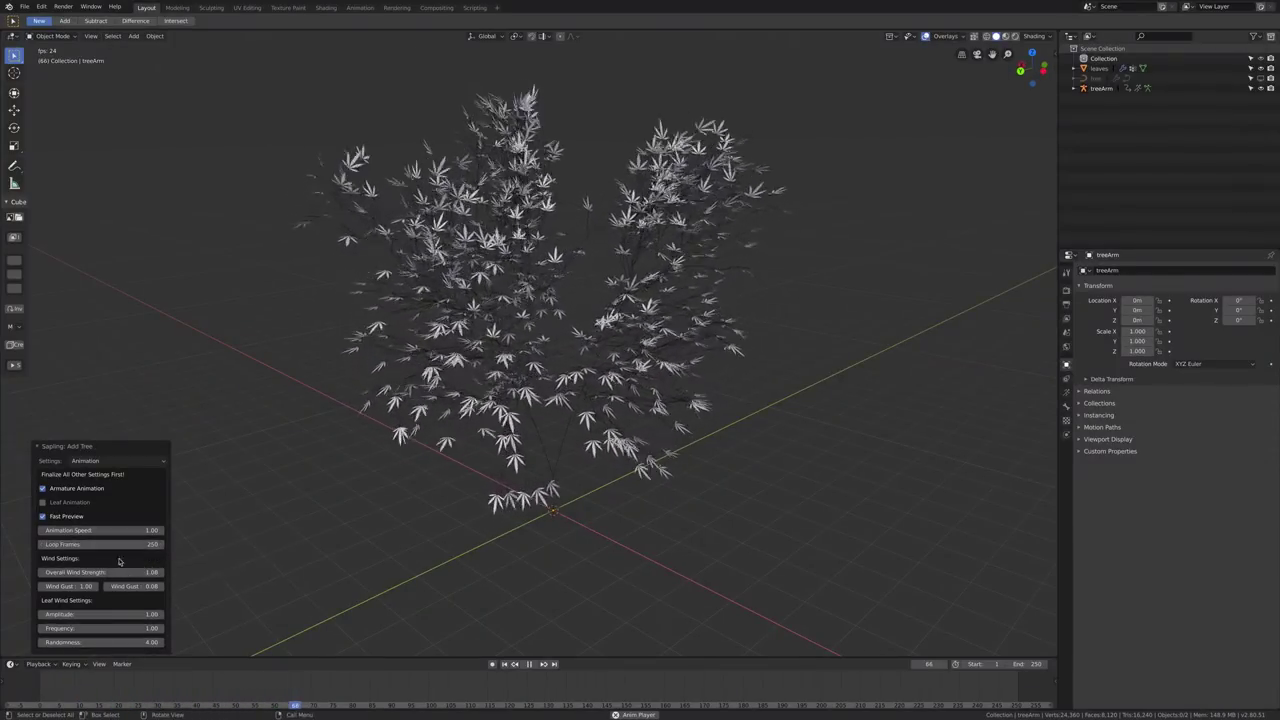
key(space)
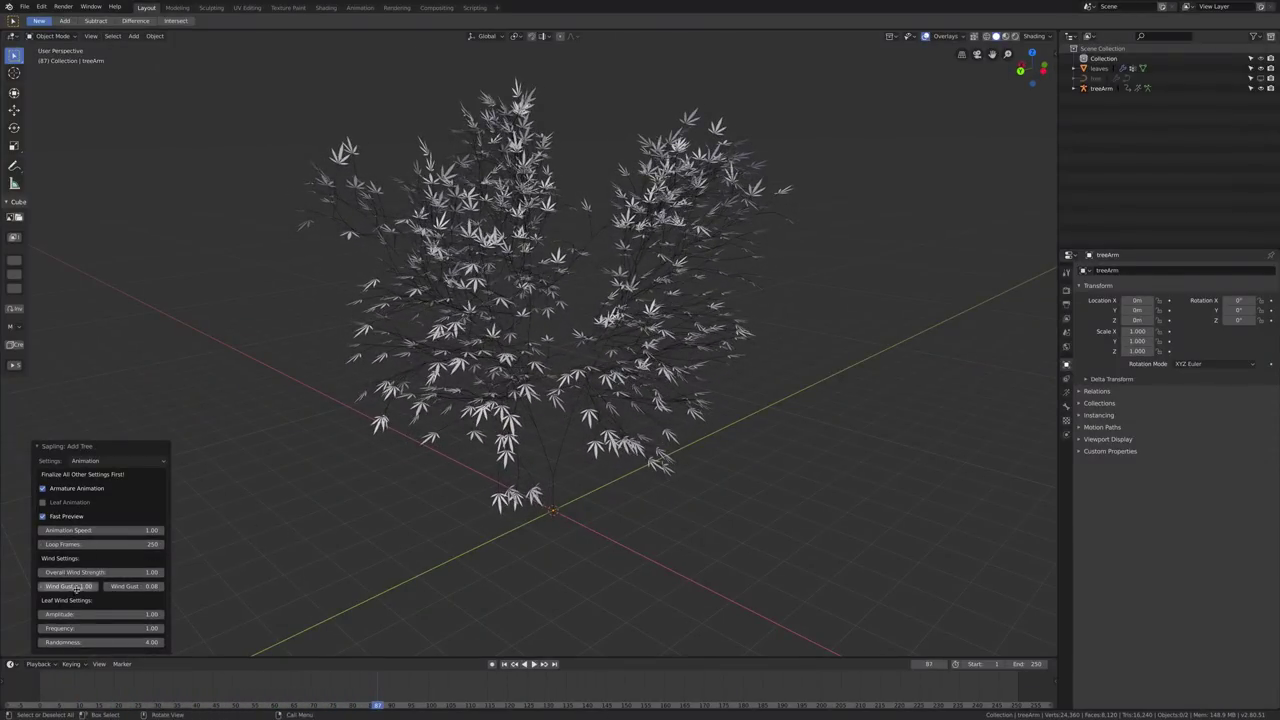
Keep the leaf wind Amplitude at 1.00, turn off Fast Preview and view the full tree with its armature.
click(117, 610)
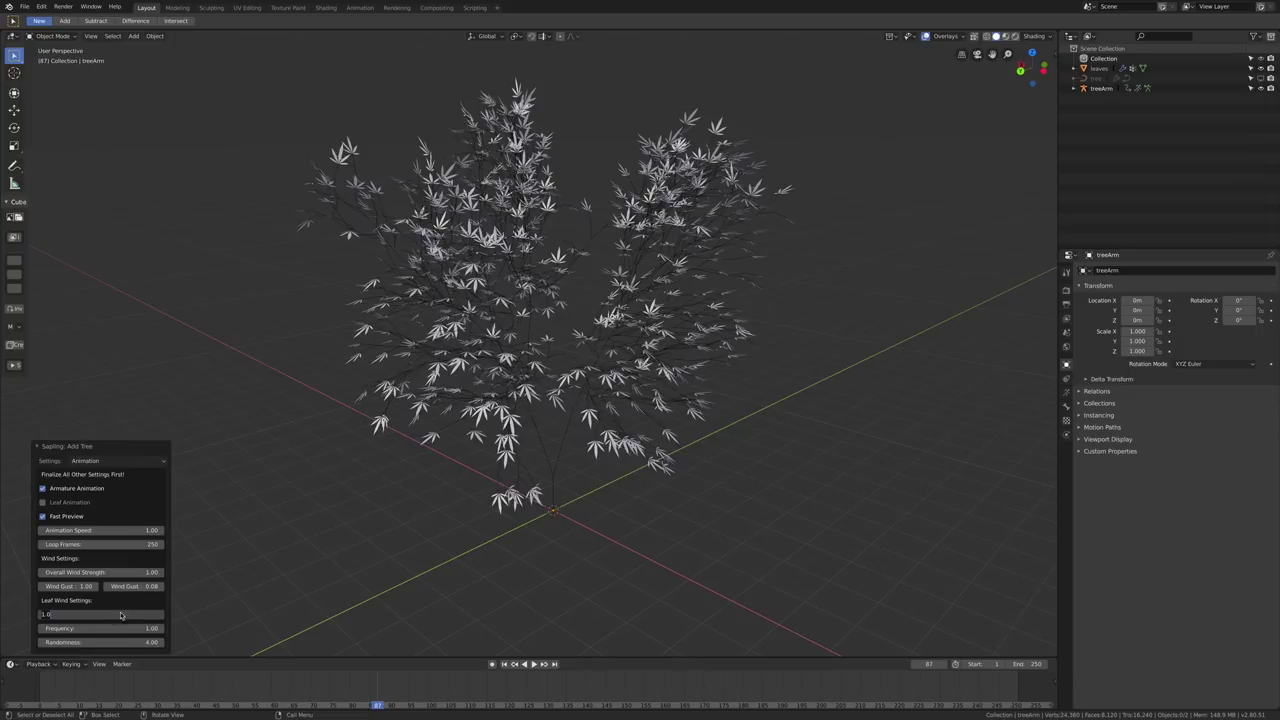
key(Return)
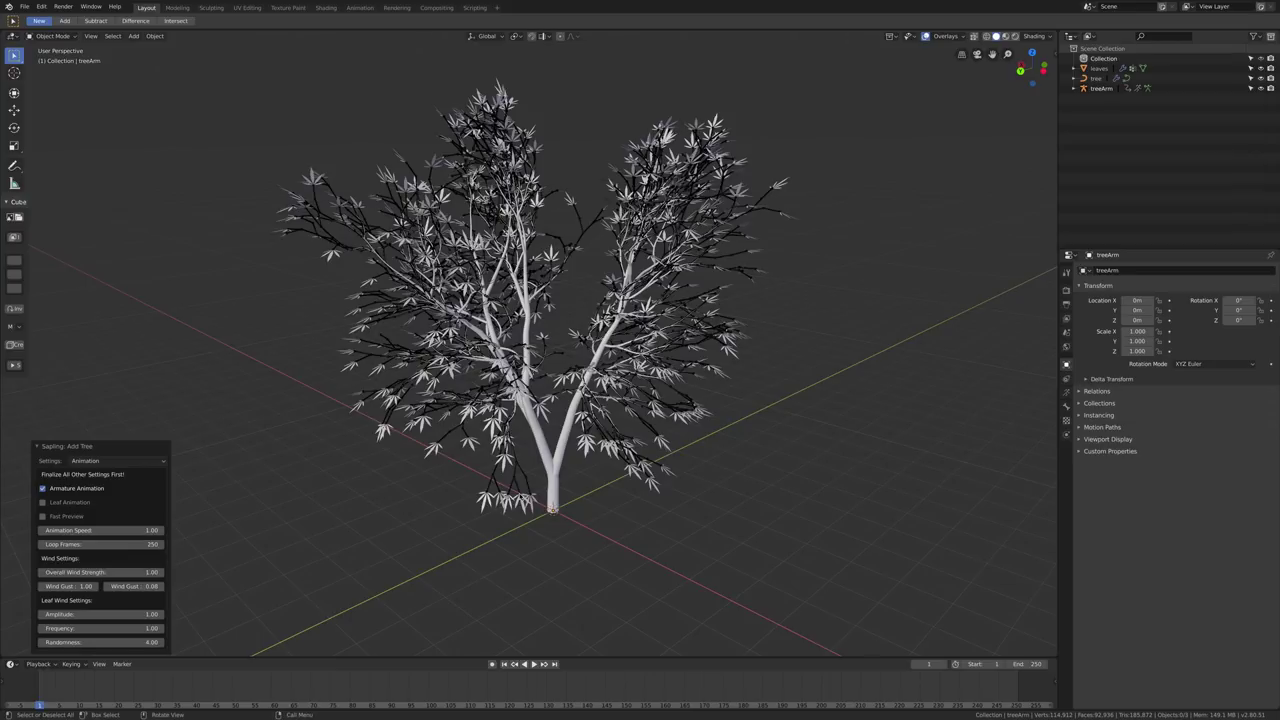
middle_drag(640, 360, 552, 360)
middle_drag(566, 488, 161, 494)
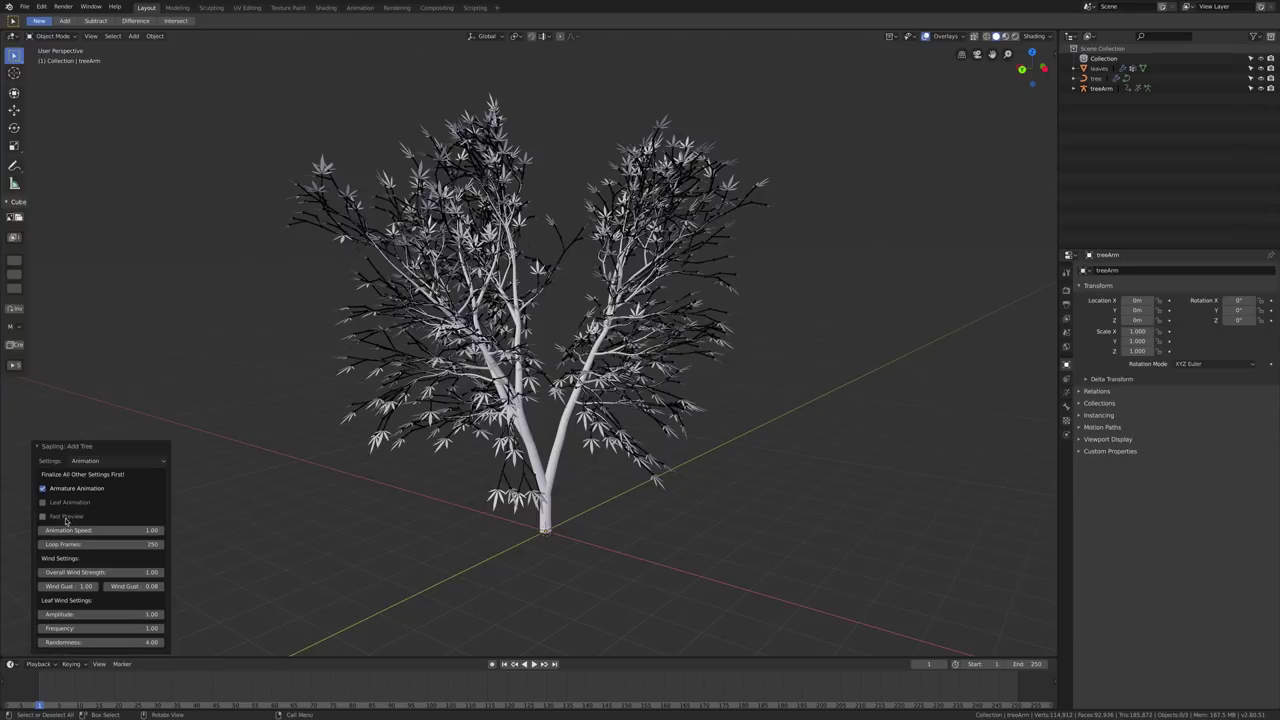
middle_drag(494, 607, 634, 520)
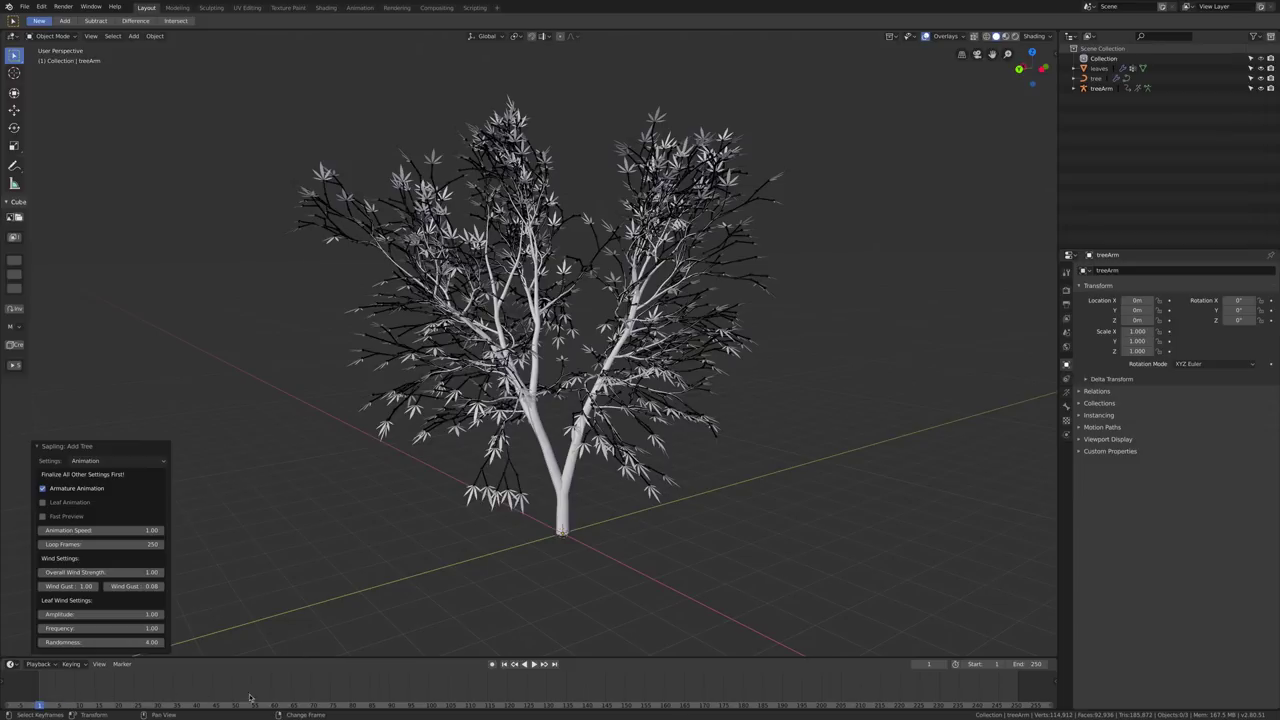
middle_drag(471, 500, 540, 545)
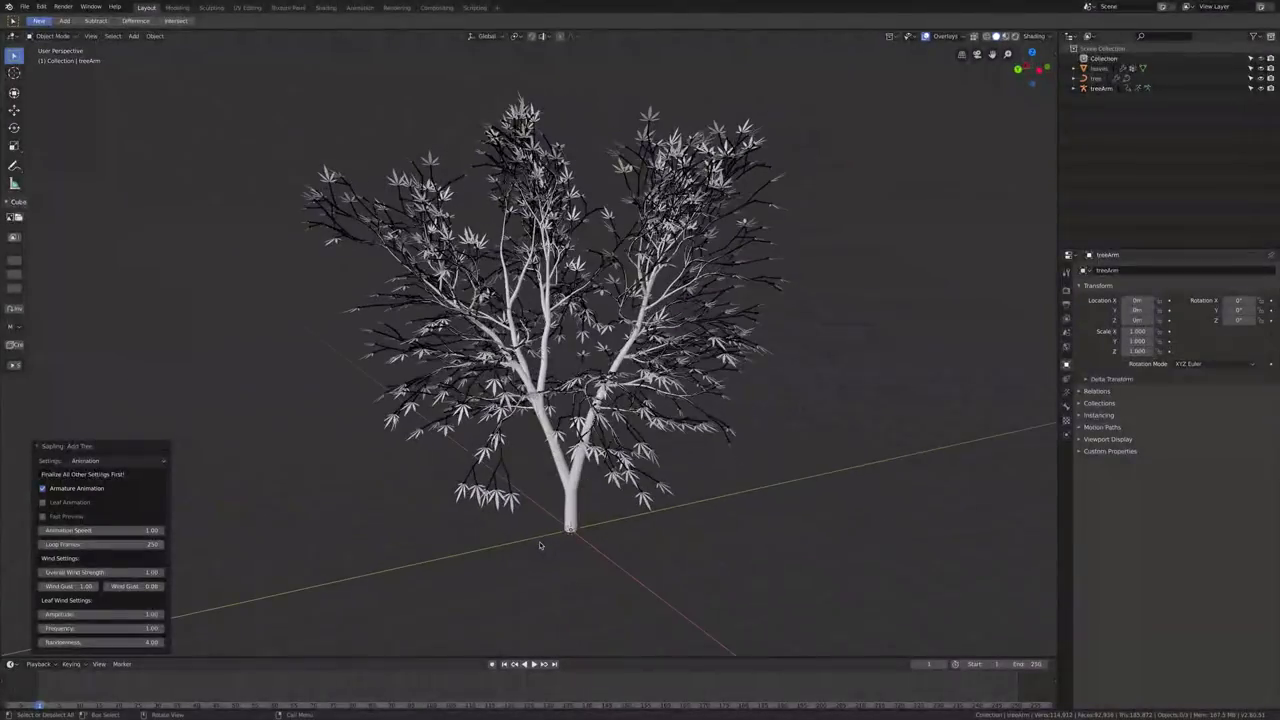
Play the full tree's animation briefly and check its pose at frames 143, 22 and 176.
click(599, 687)
key(space)
key(space)
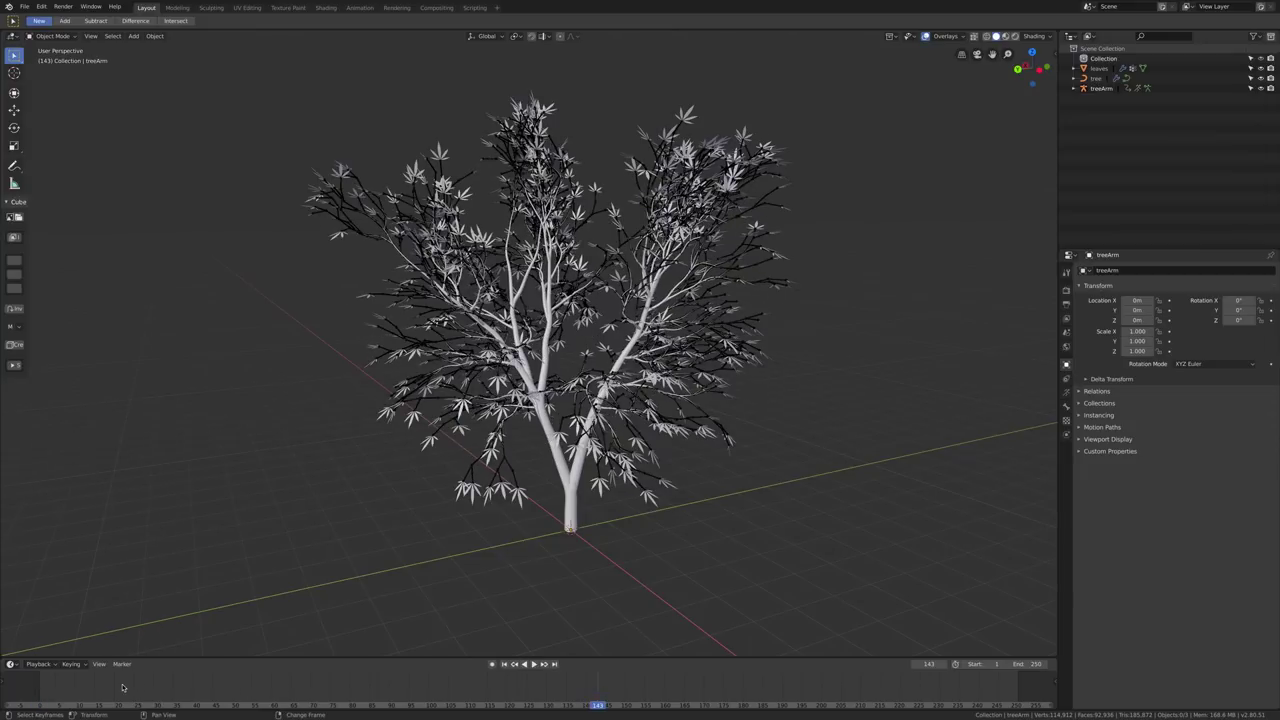
click(123, 687)
key(space)
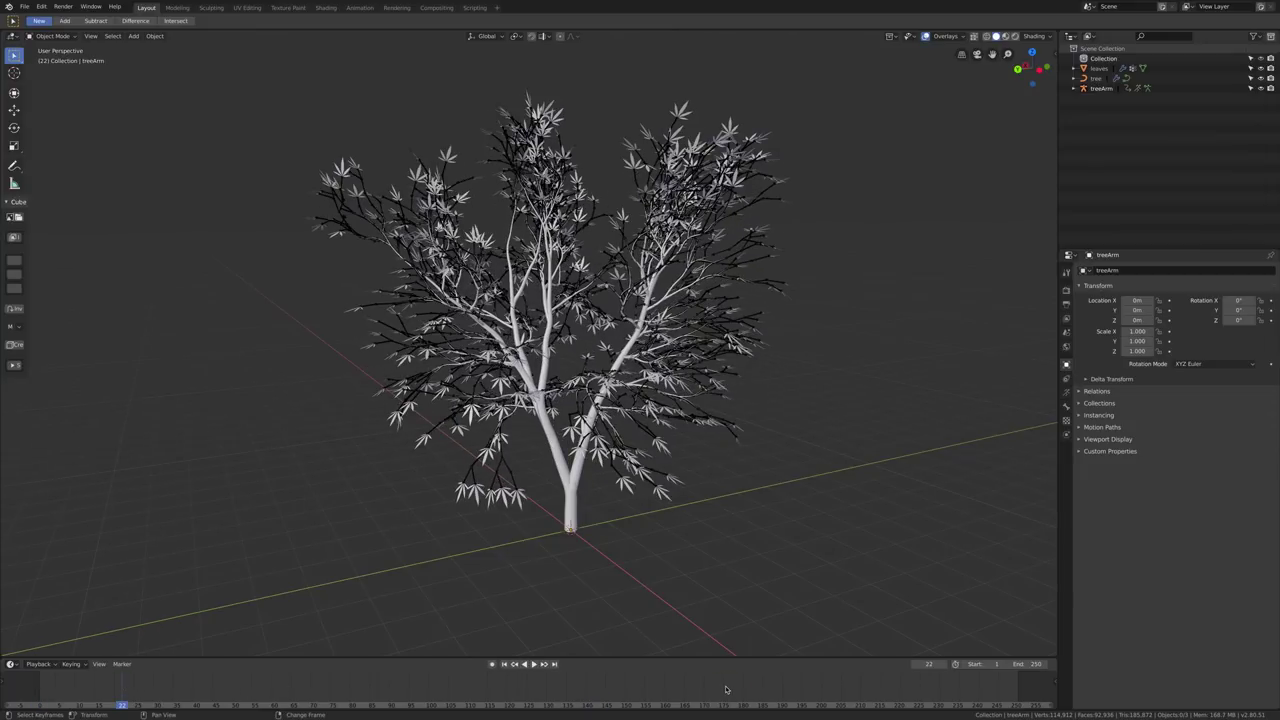
click(726, 689)
Hide the tree and leaves objects in the viewport so only the armature is shown.
middle_drag(740, 509, 809, 460)
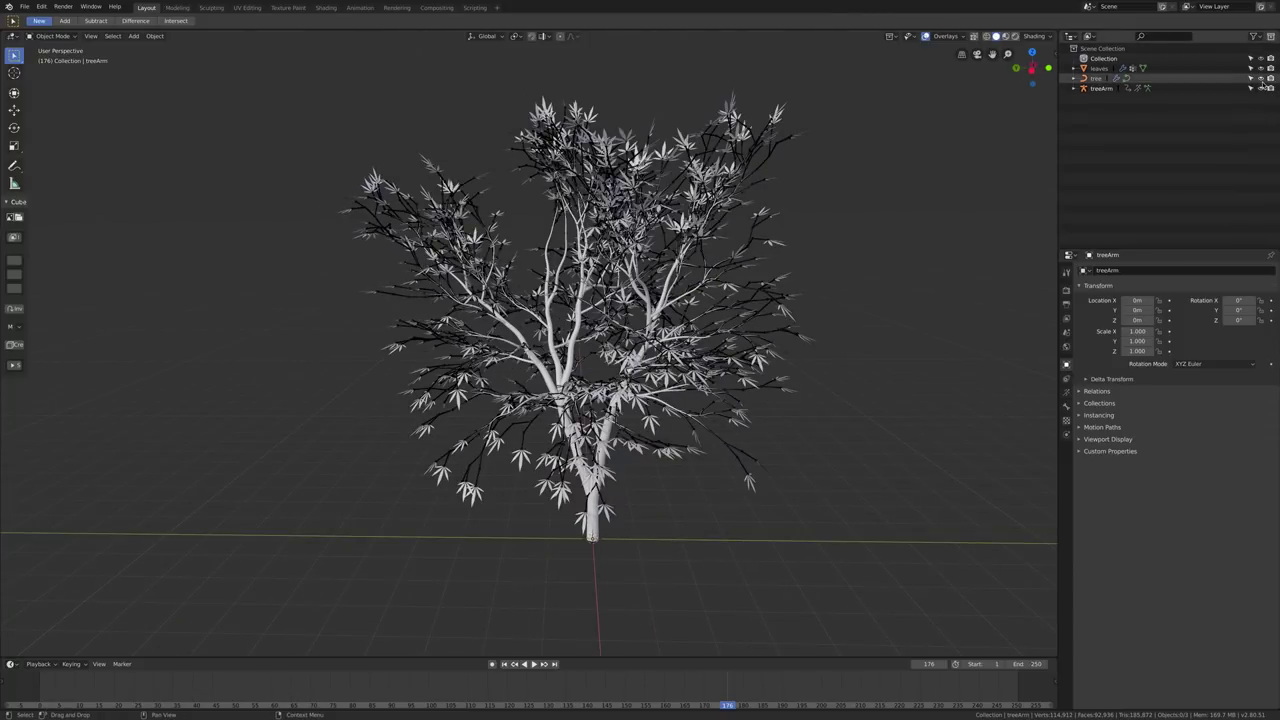
click(1260, 78)
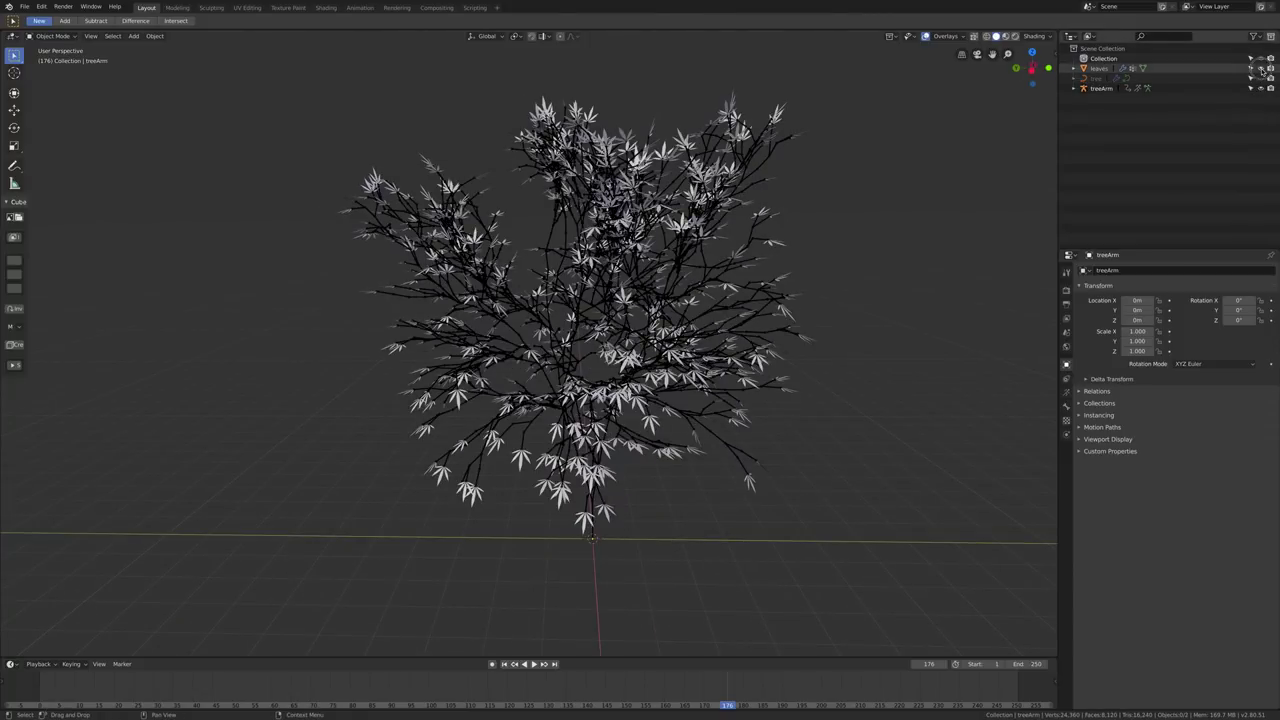
click(1260, 68)
Play the armature's animation on its own and inspect the branch bones up close at different frames.
middle_drag(688, 452, 749, 597)
key(space)
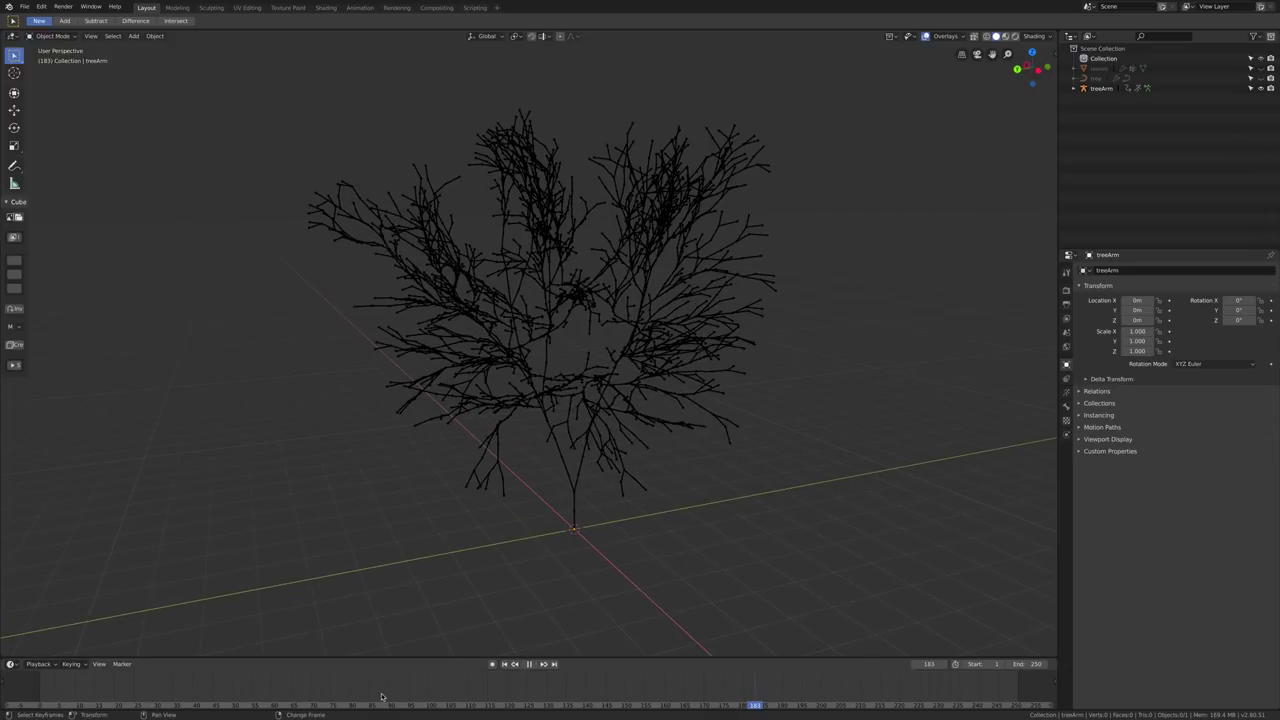
click(381, 696)
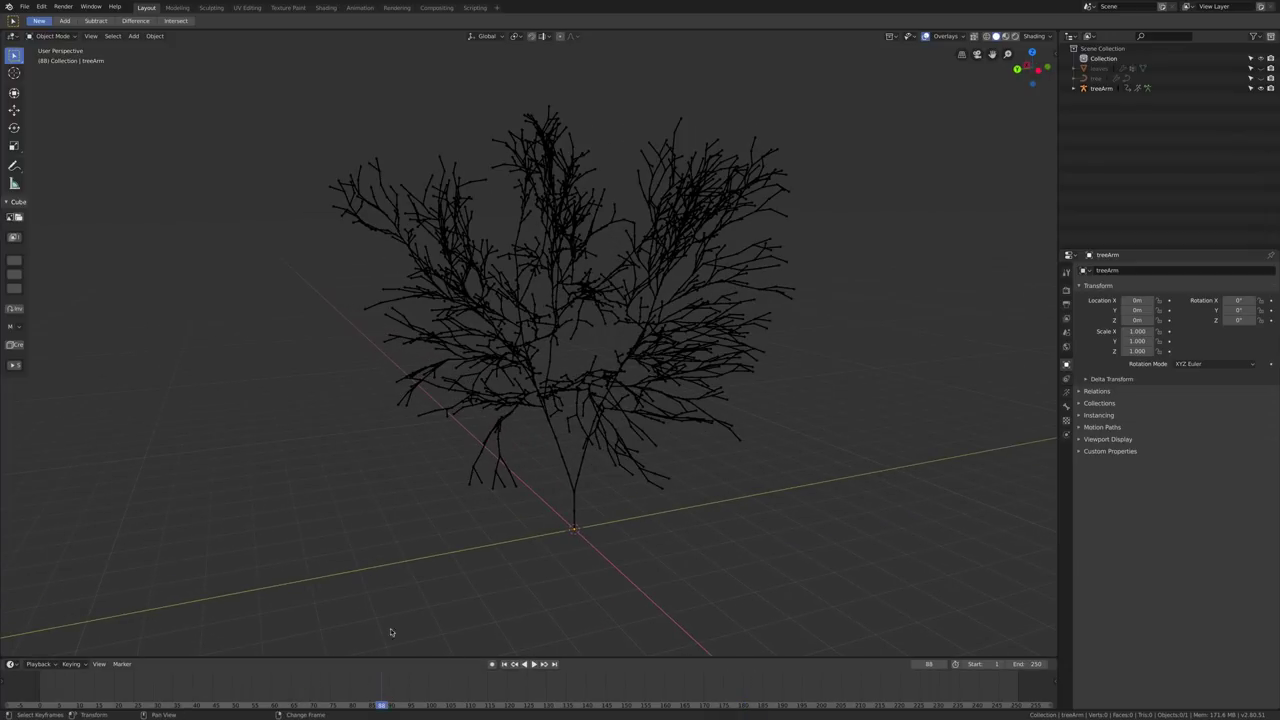
scroll(604, 429, up, 6)
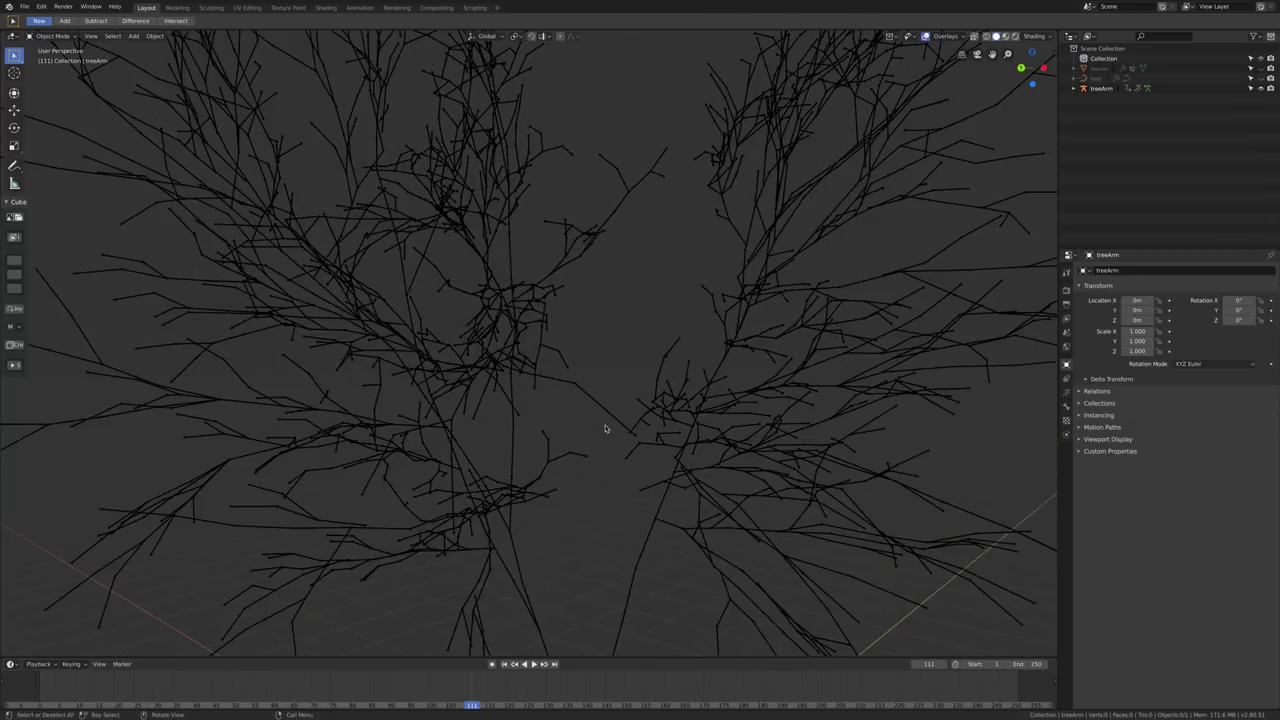
middle_drag(470, 460, 489, 473)
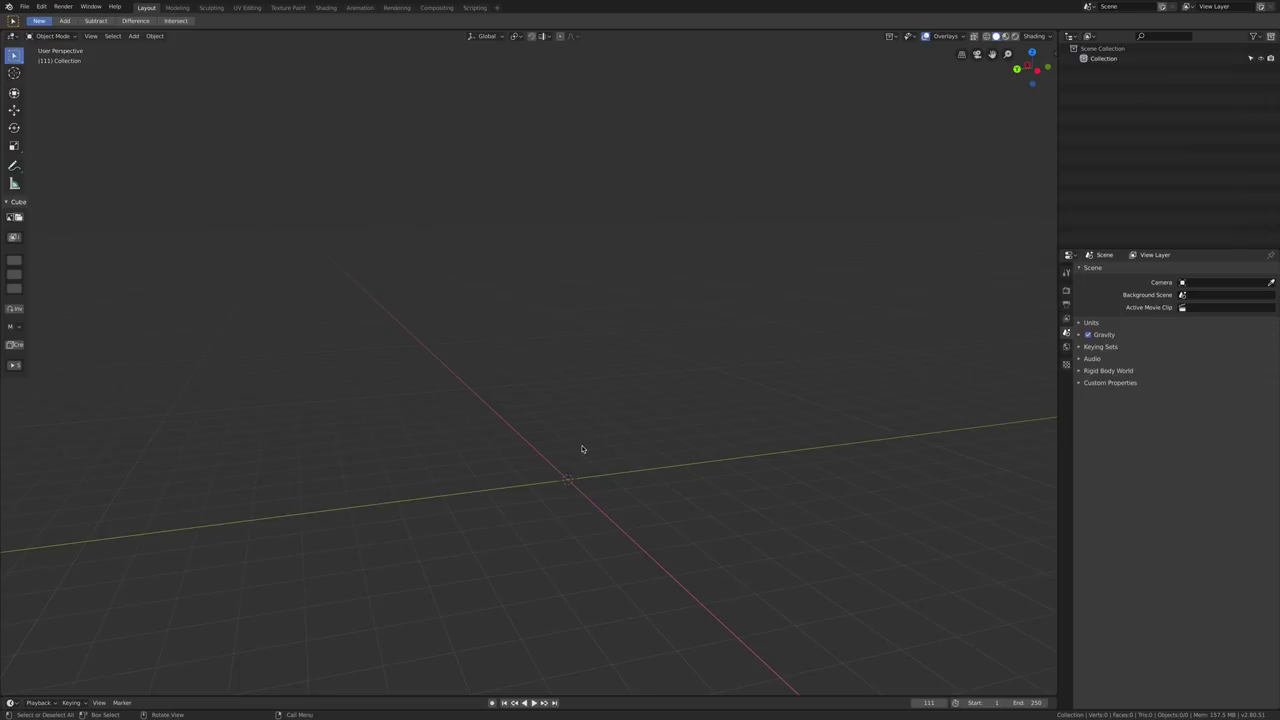
Add an icosphere at the origin of the empty scene.
shift+middle_drag(598, 449, 569, 427)
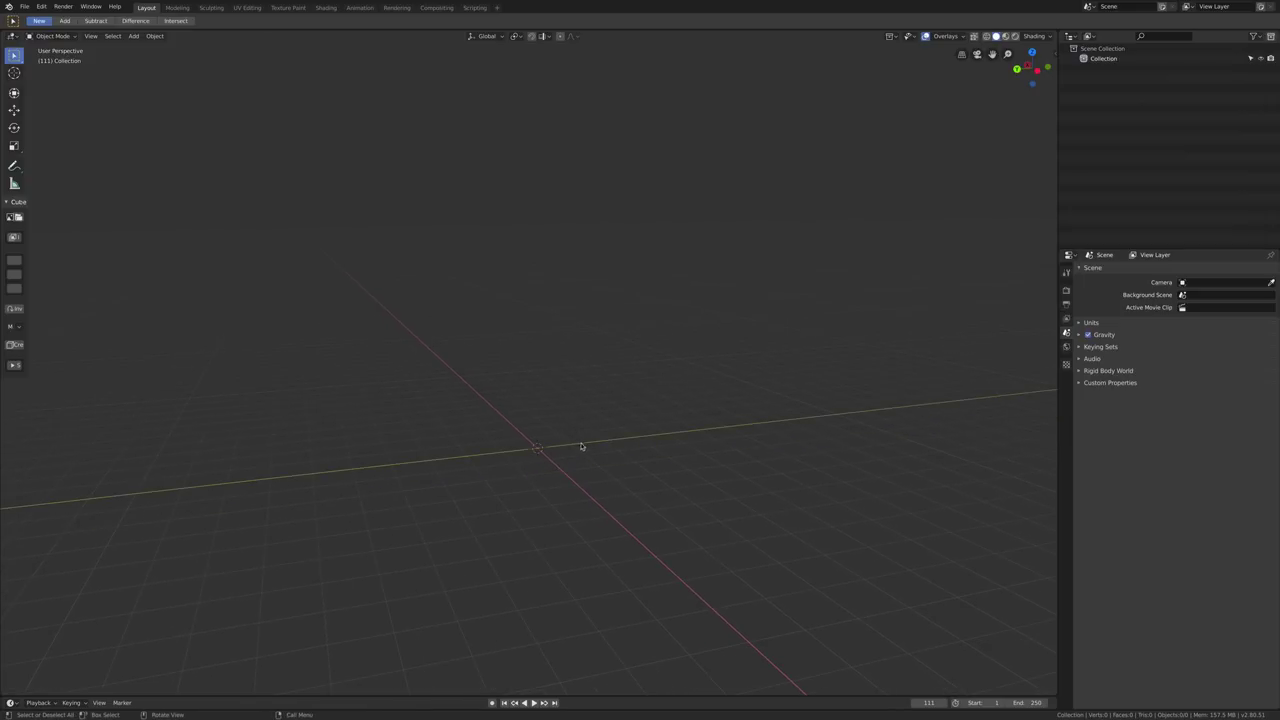
click(134, 36)
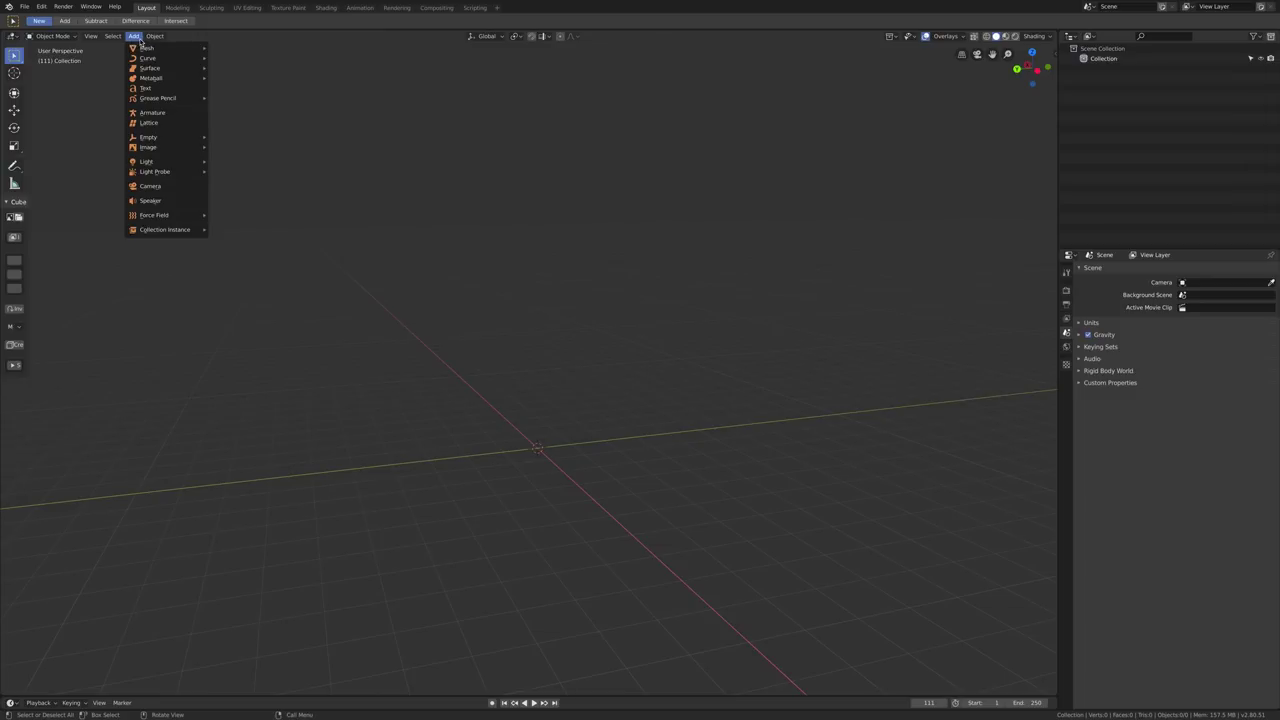
mouse_move(160, 47)
click(252, 87)
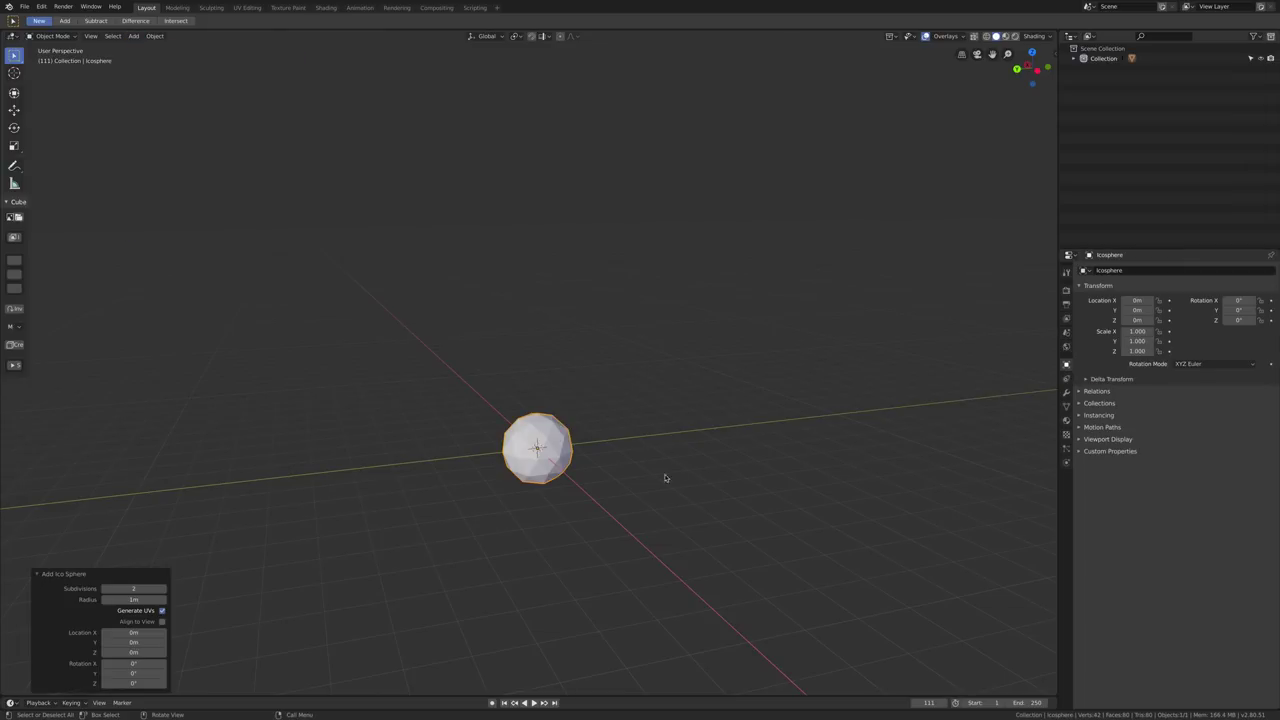
scroll(538, 476, up, 1)
scroll(563, 424, up, 2)
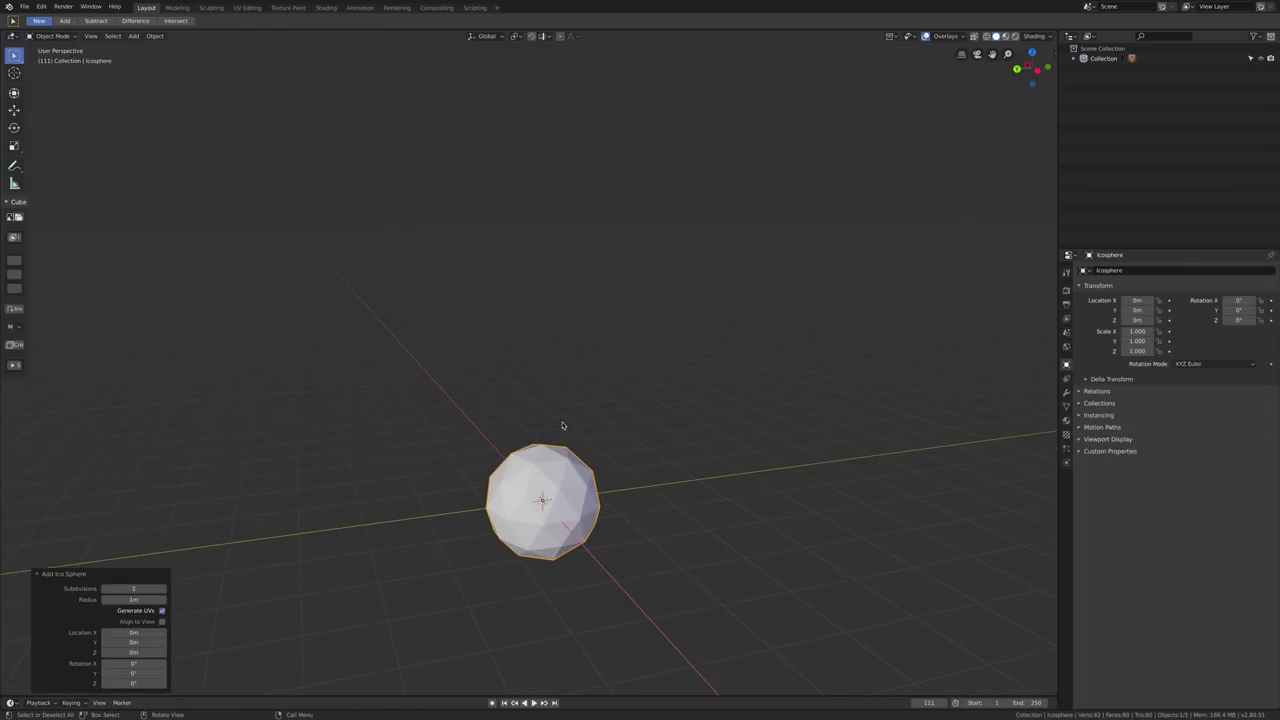
shift+middle_drag(620, 443, 632, 372)
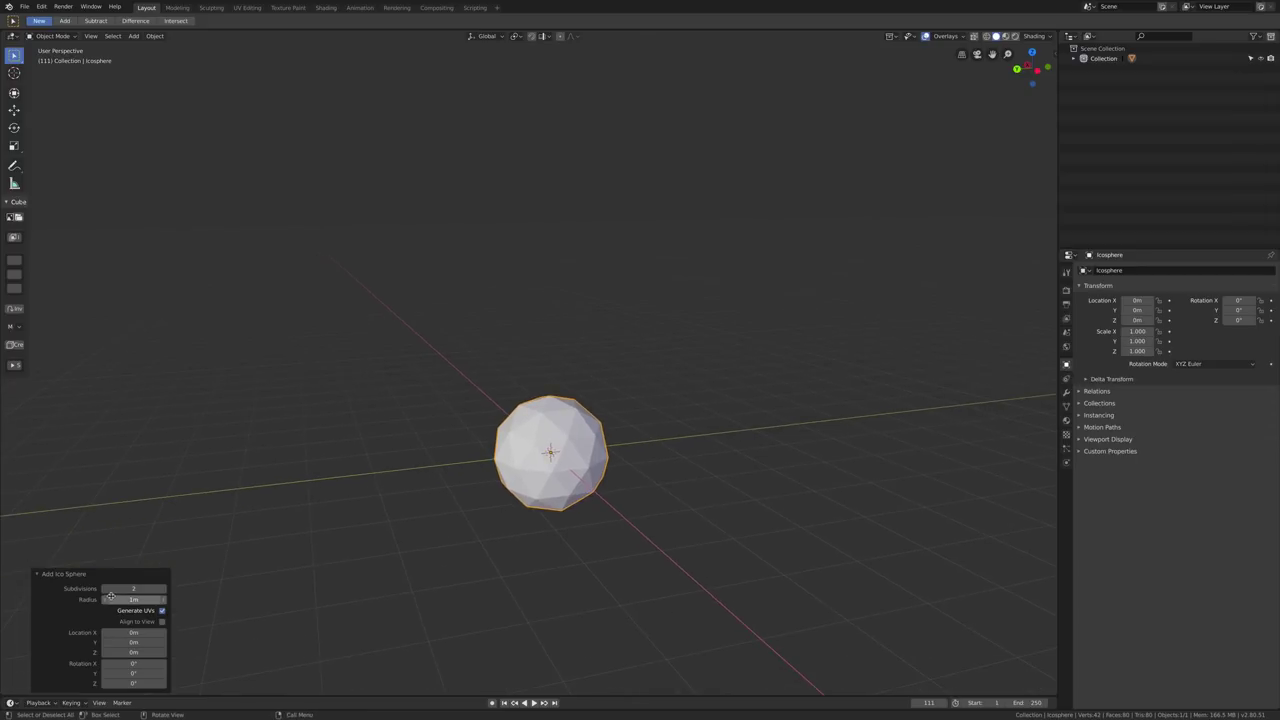
Set the icosphere's Subdivisions to 1 and reduce its radius to give a height of about 0.4 m.
click(105, 590)
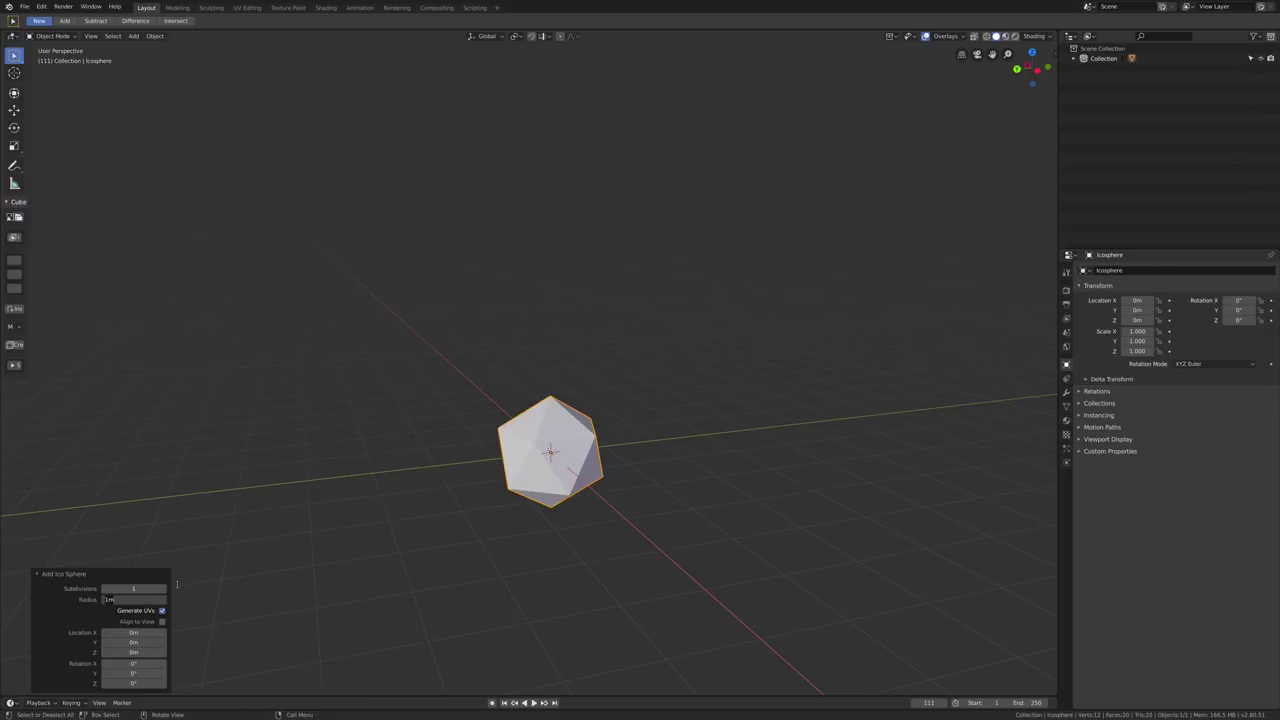
key(Return)
scroll(523, 477, up, 4)
middle_drag(654, 511, 632, 415)
Give the icosphere a new material with a red Emission surface and switch the viewport to material preview shading.
click(1066, 420)
click(1165, 313)
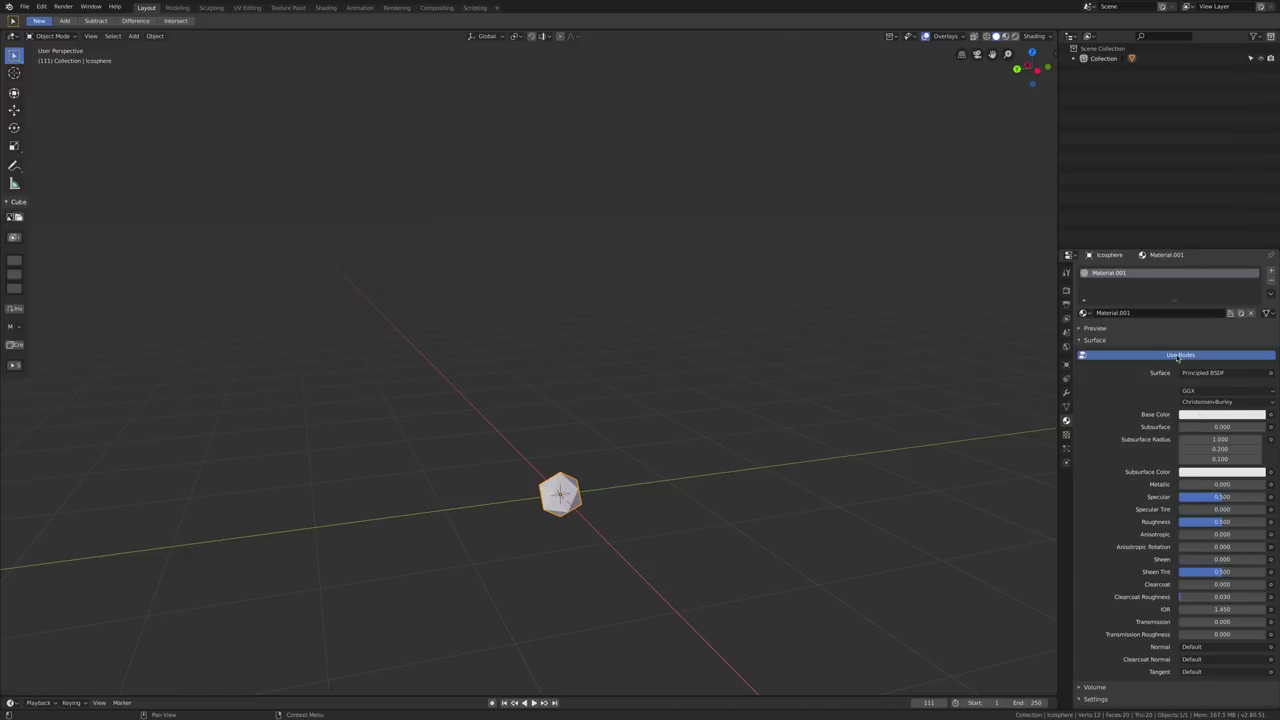
click(1179, 356)
click(1180, 356)
click(1200, 372)
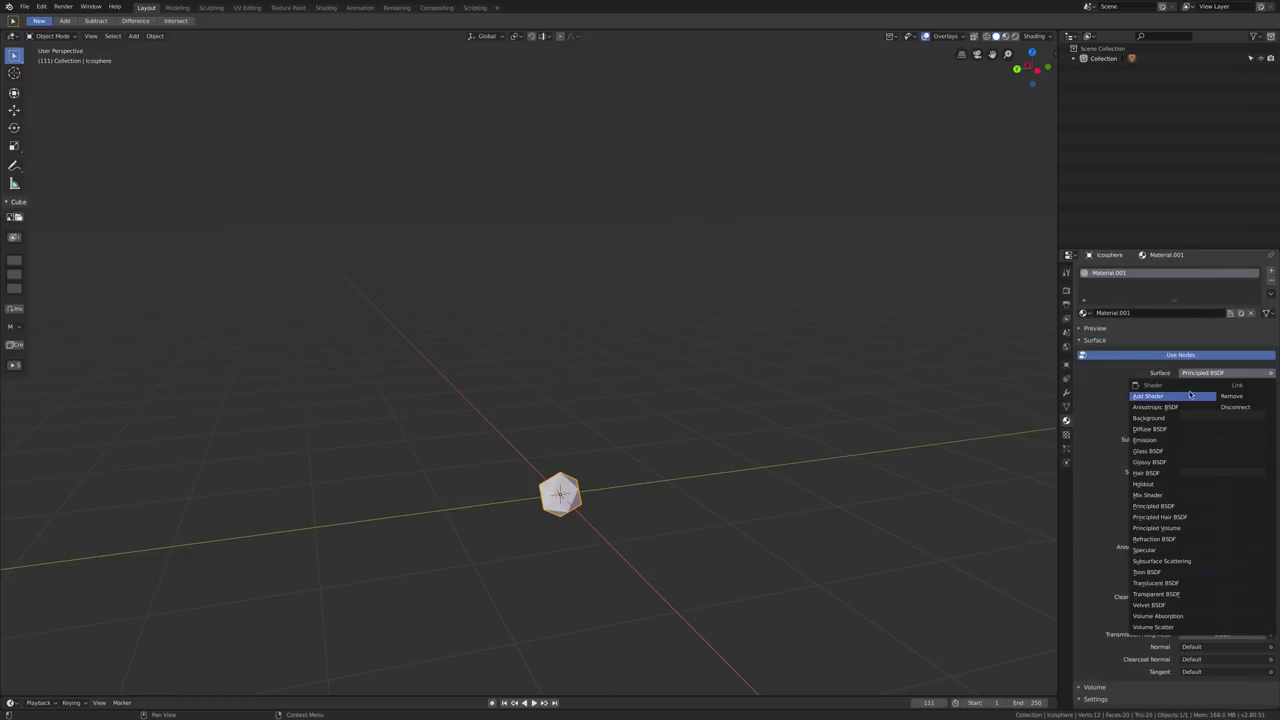
click(1162, 441)
click(1199, 391)
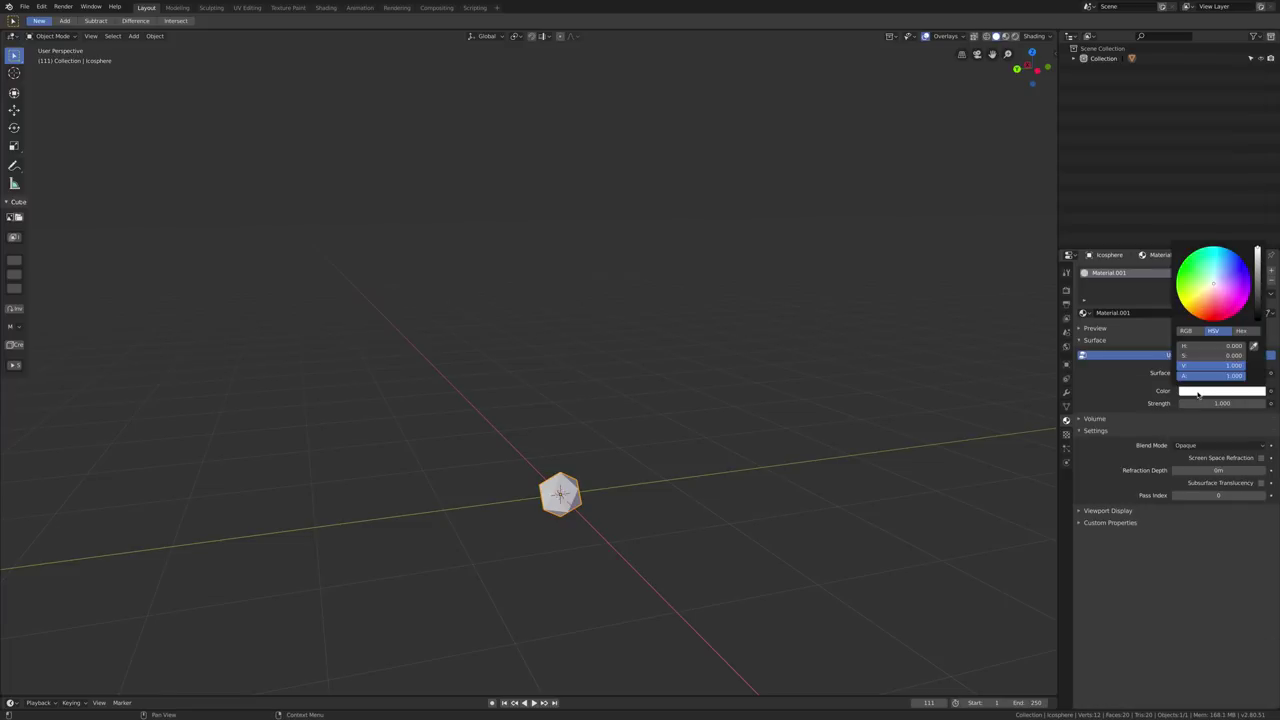
click(1216, 315)
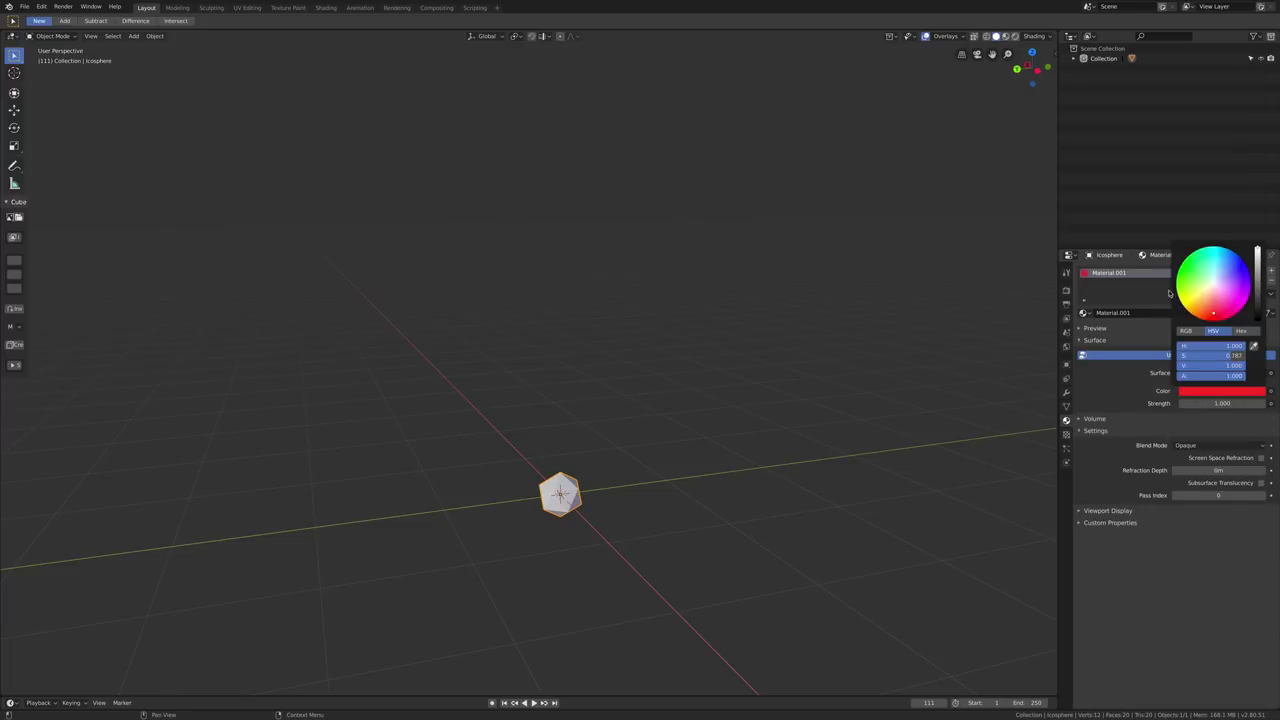
click(1006, 37)
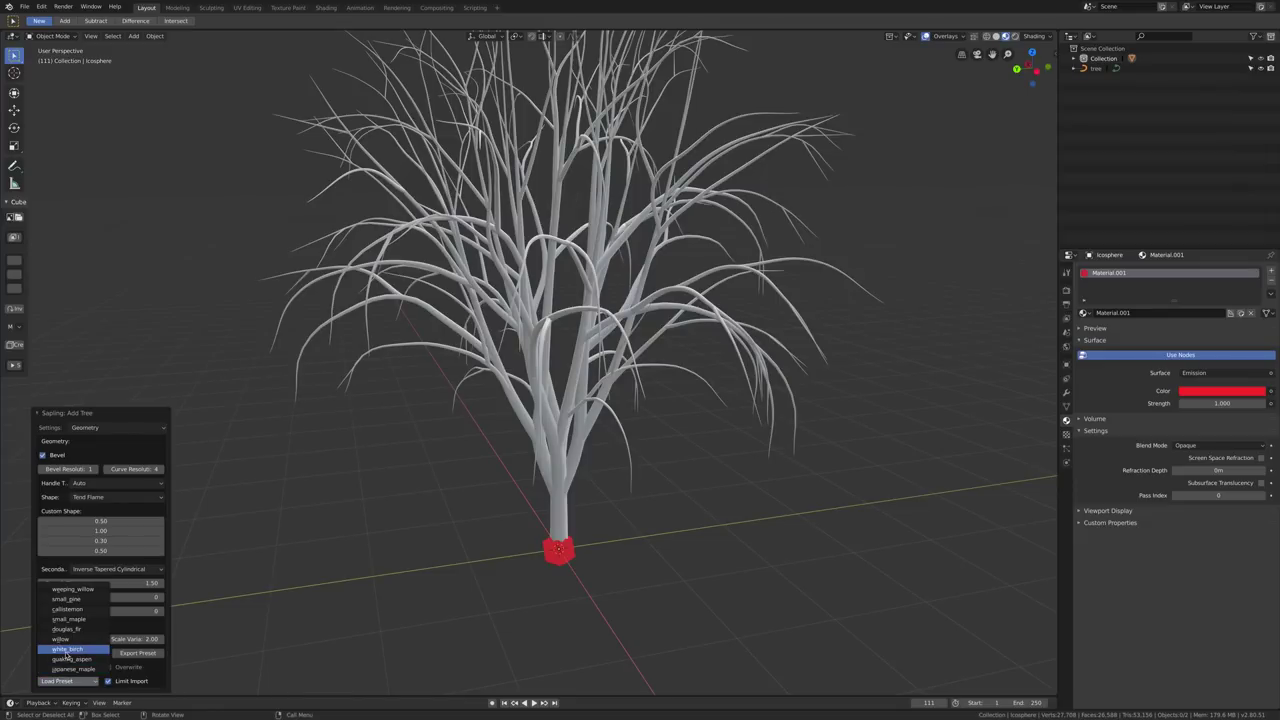
Add a Sapling tree with the white_birch preset and bring the whole tree into view.
click(67, 649)
scroll(721, 436, down, 5)
scroll(713, 443, down, 2)
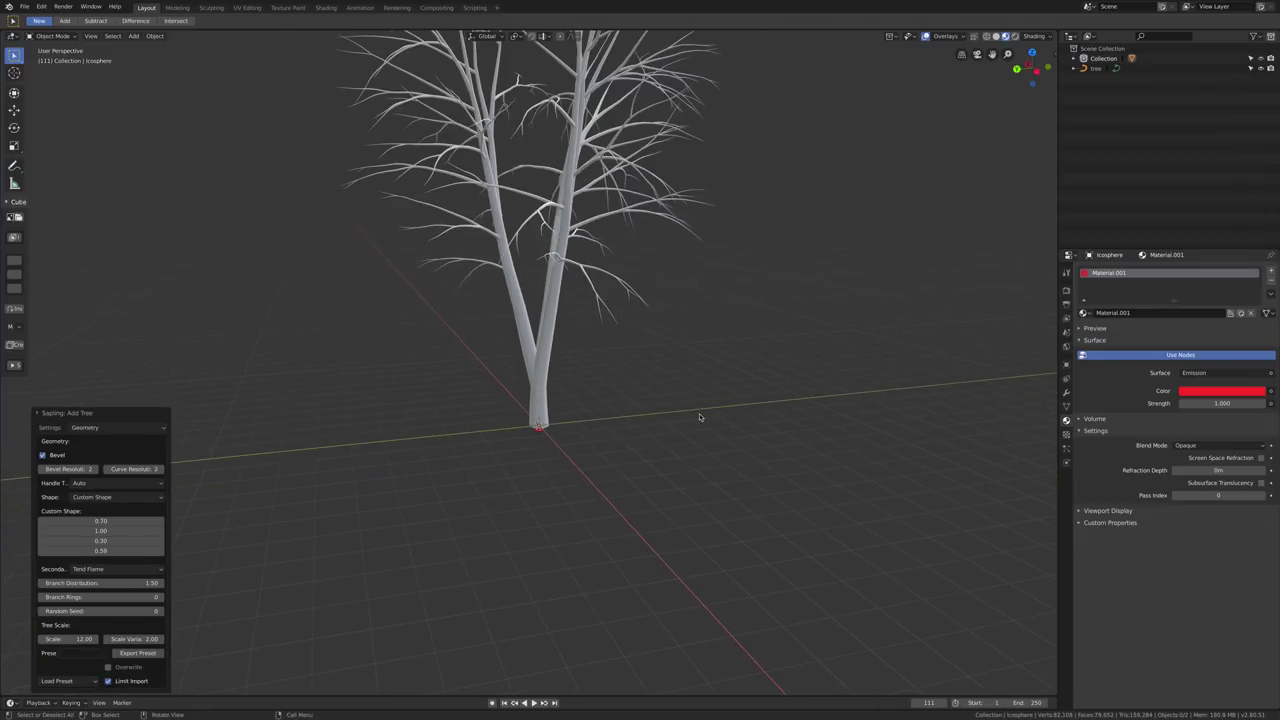
middle_drag(691, 400, 486, 586)
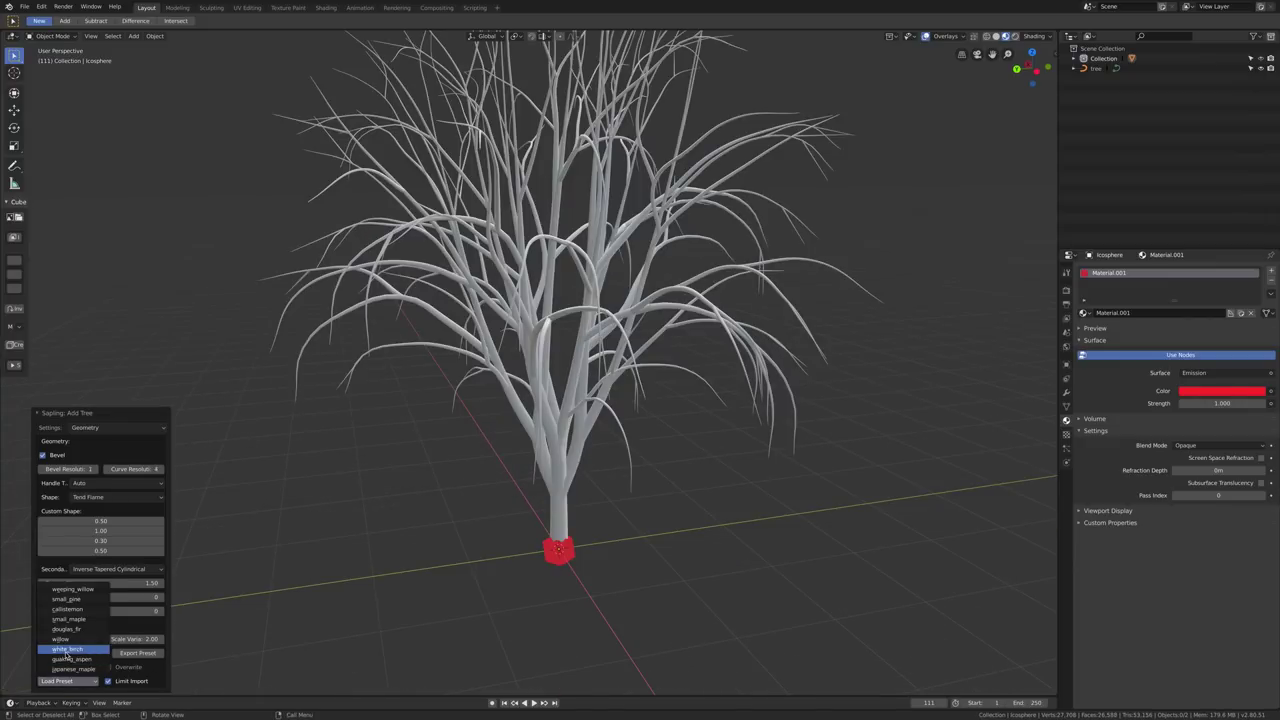
click(67, 649)
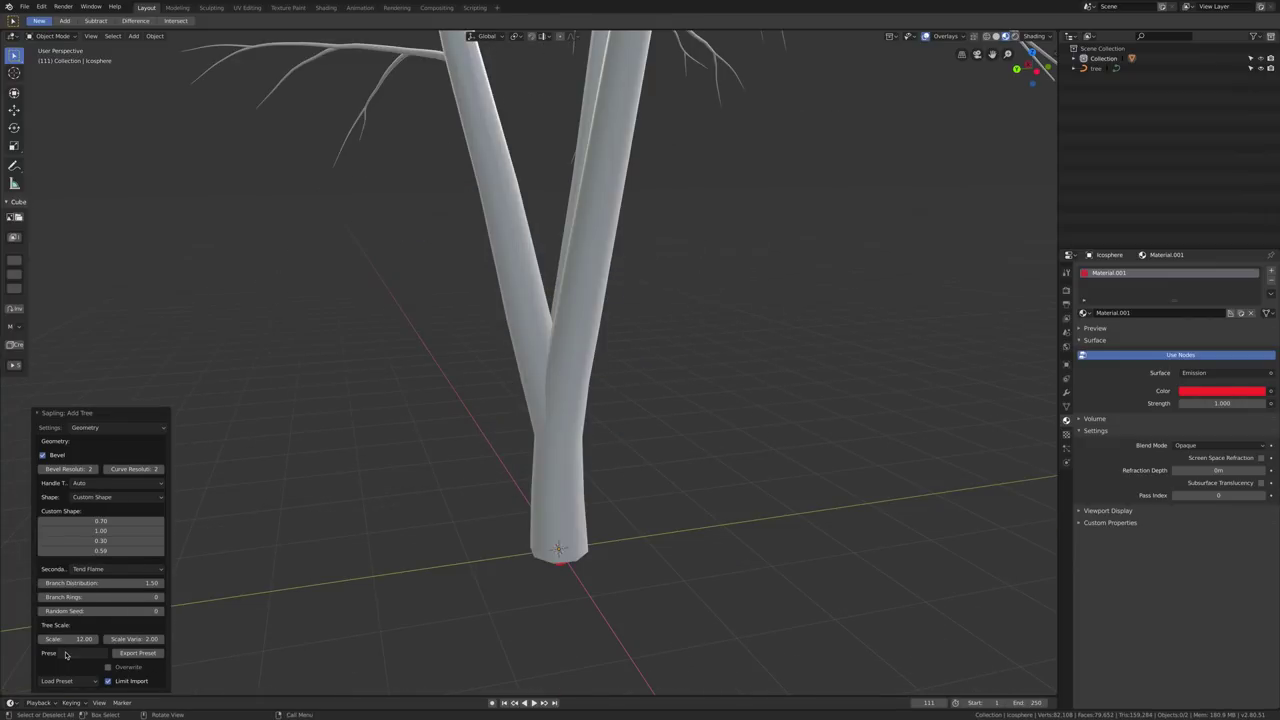
scroll(718, 444, down, 5)
shift+scroll(714, 445, up, 1)
shift+scroll(713, 443, down, 1)
shift+middle_drag(692, 426, 686, 594)
Set the tree's Base Splits to 1 in the Branch Splitting settings.
click(86, 428)
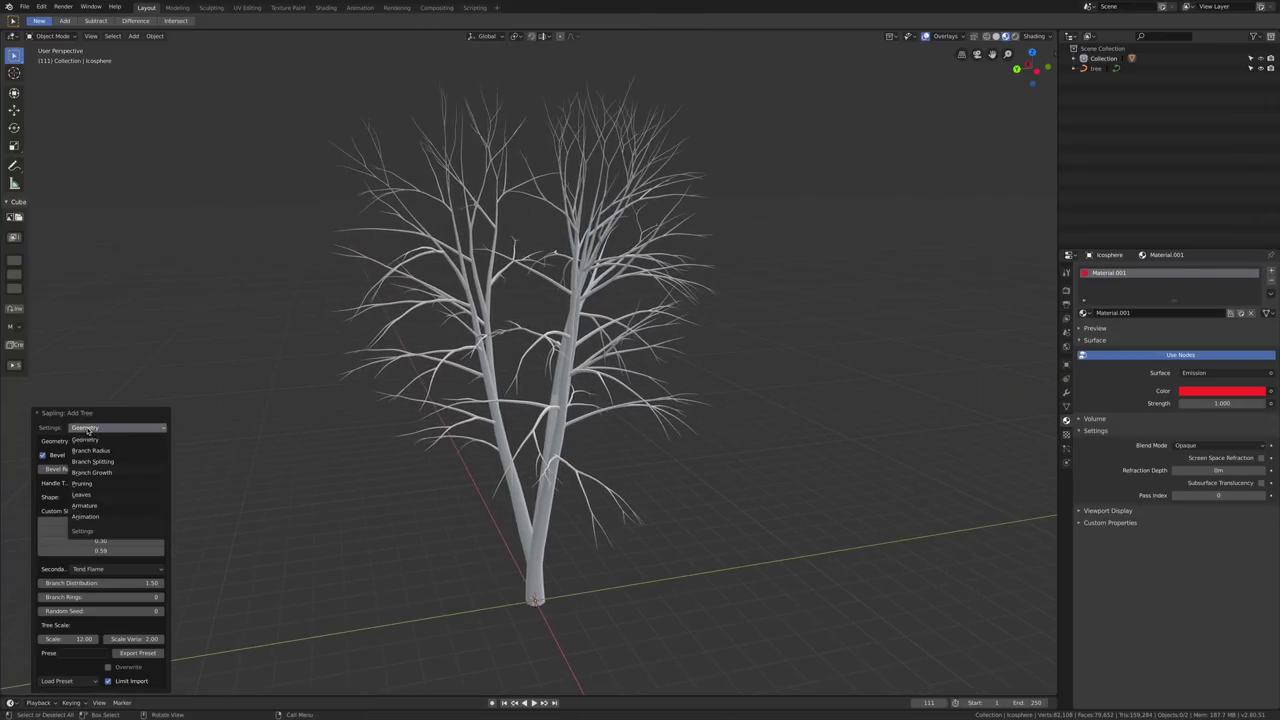
click(90, 462)
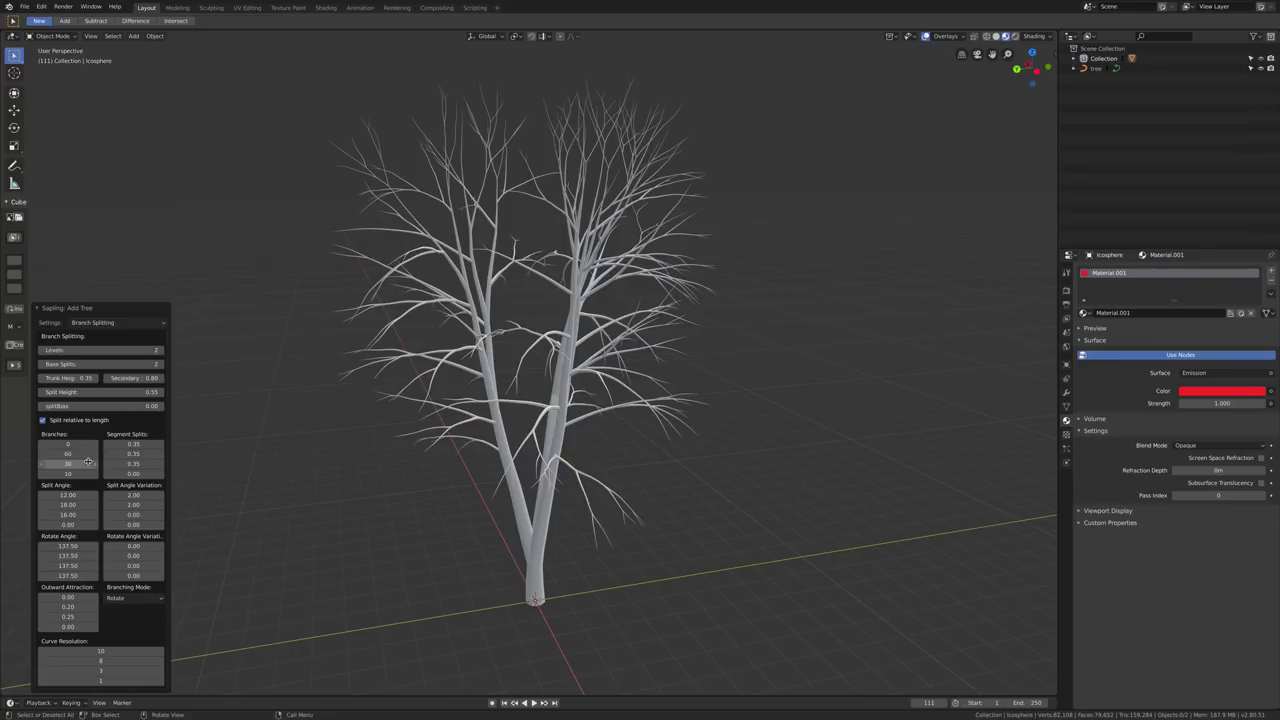
click(41, 365)
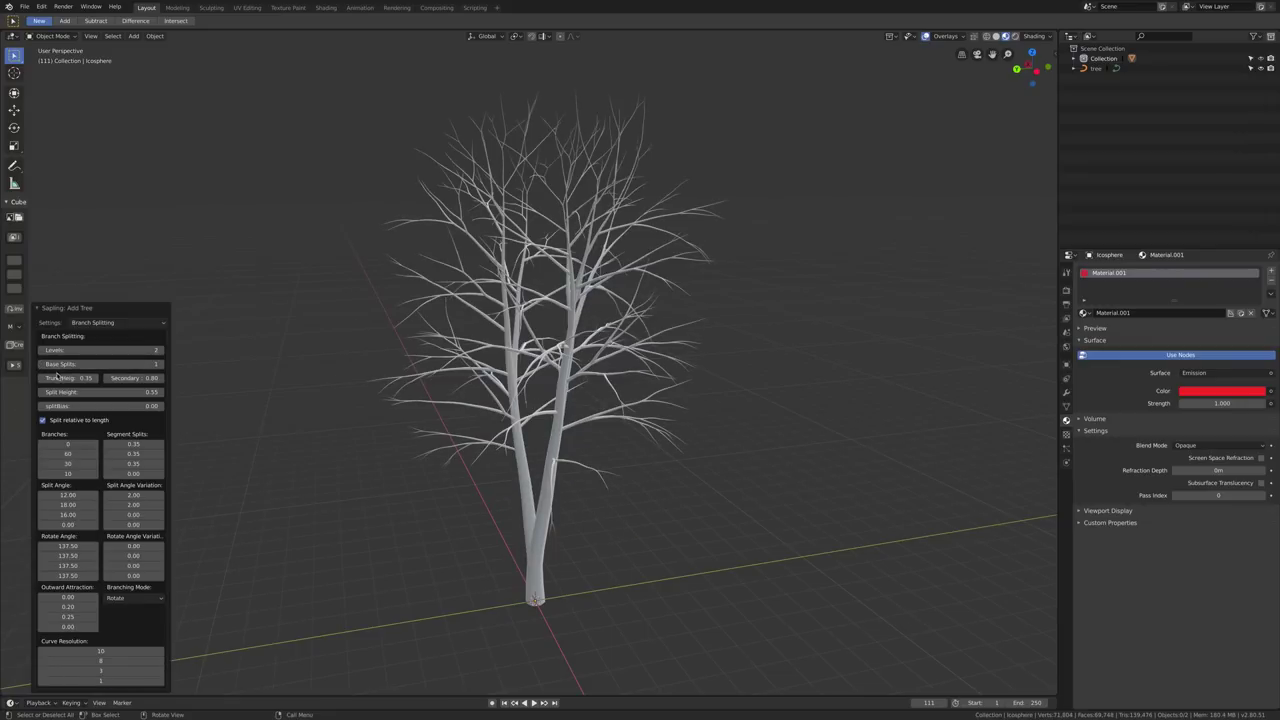
Increase the Ratio in the Branch Radius settings to make the trunk and branches much thicker.
click(108, 326)
click(100, 352)
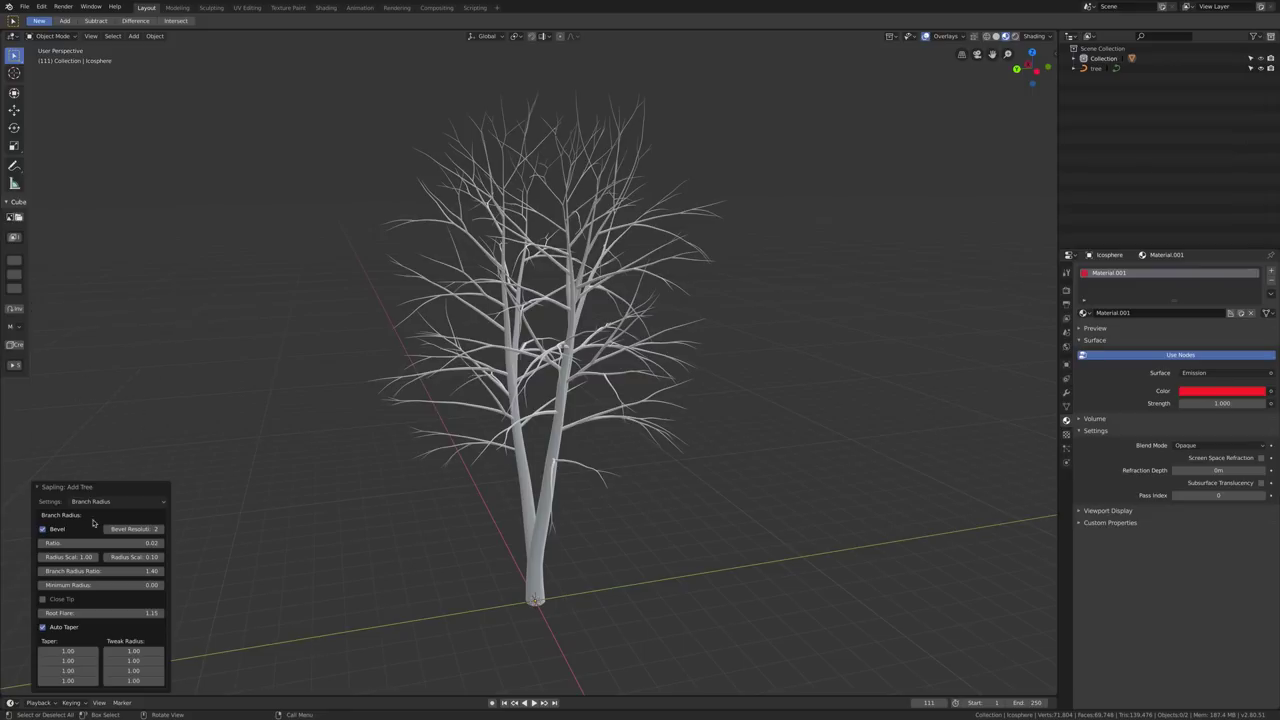
mouse_move(98, 540)
mouse_down()
mouse_move(140, 540)
mouse_move(103, 540)
mouse_up()
mouse_move(616, 427)
middle_down()
mouse_move(647, 428)
mouse_move(628, 428)
middle_up()
In the Leaves settings, set the leaf shape to DupliVerts with the Icosphere as leaf object.
click(118, 502)
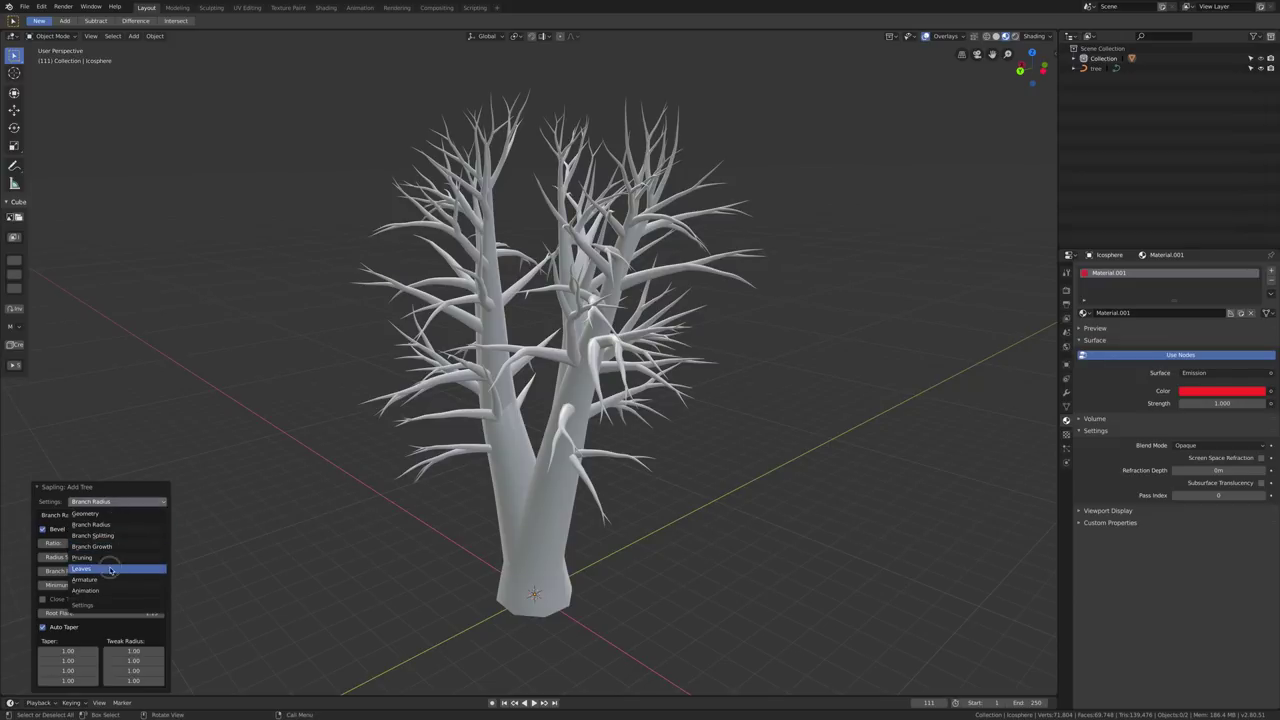
click(100, 568)
click(95, 528)
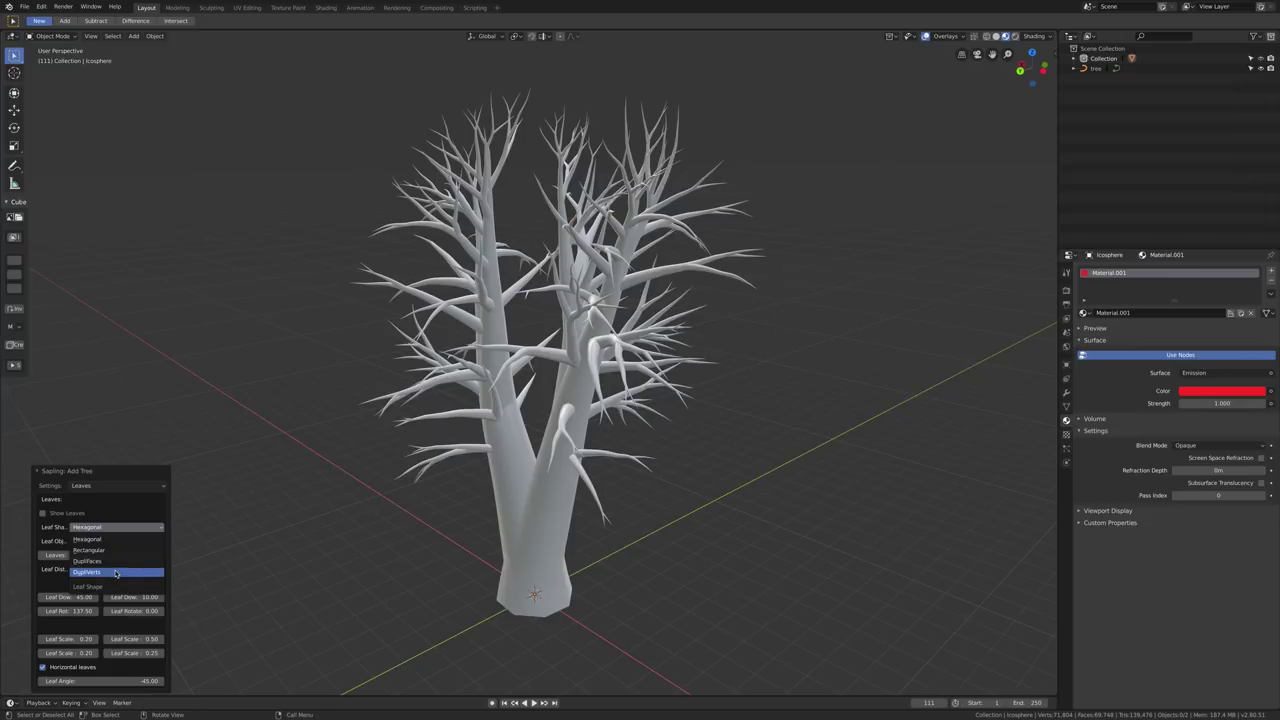
click(116, 573)
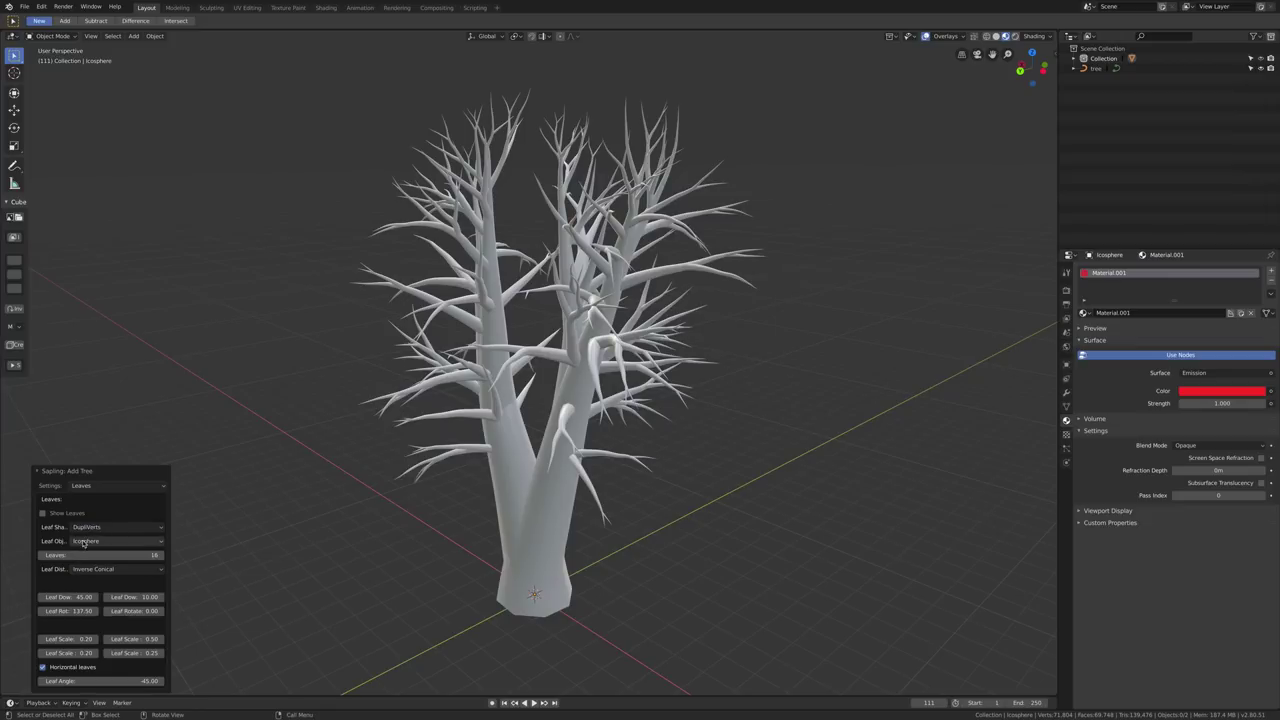
Show the leaves with a count of 13, Conical distribution and a Leaf Scale of 2.66, keeping the DupliVerts shape.
click(1073, 59)
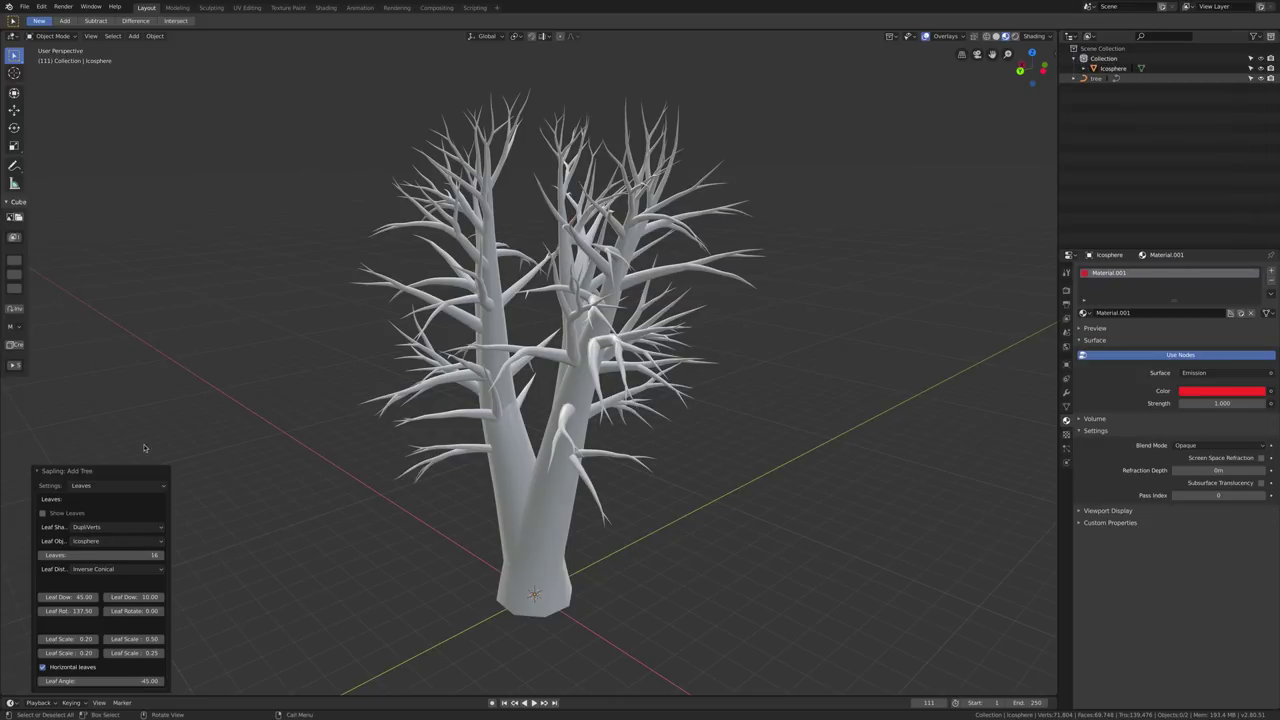
click(43, 513)
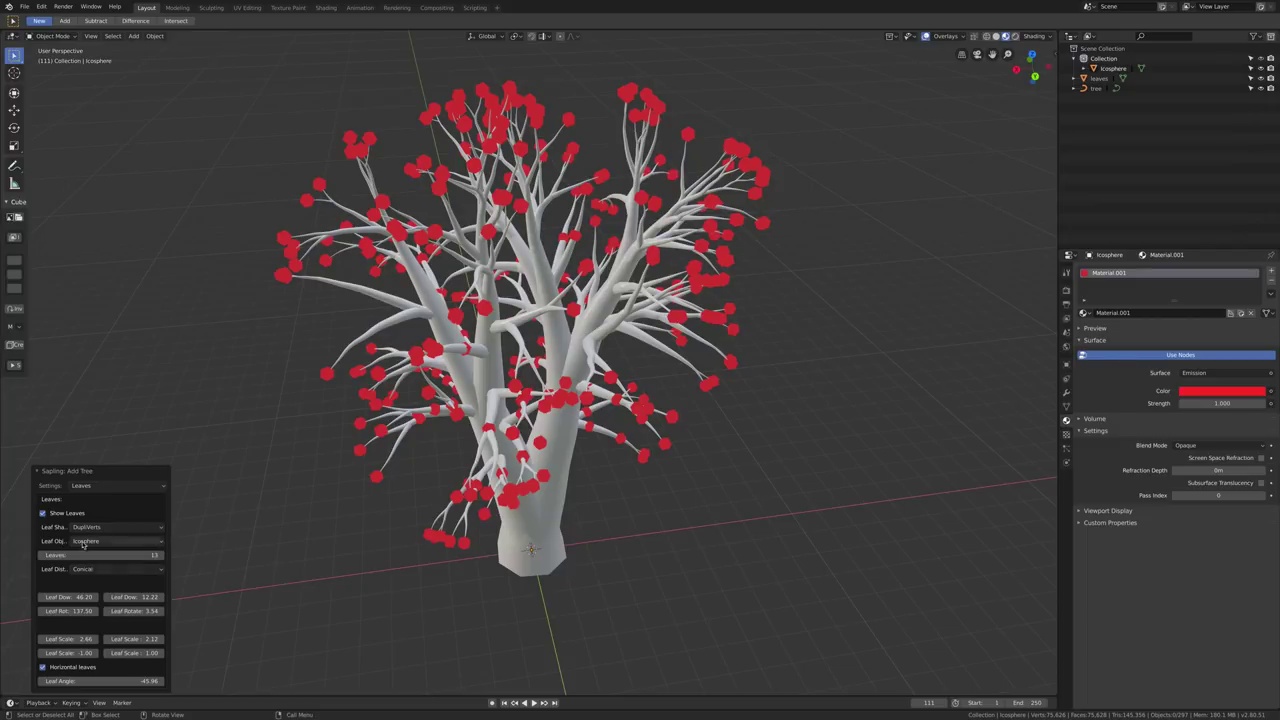
click(118, 527)
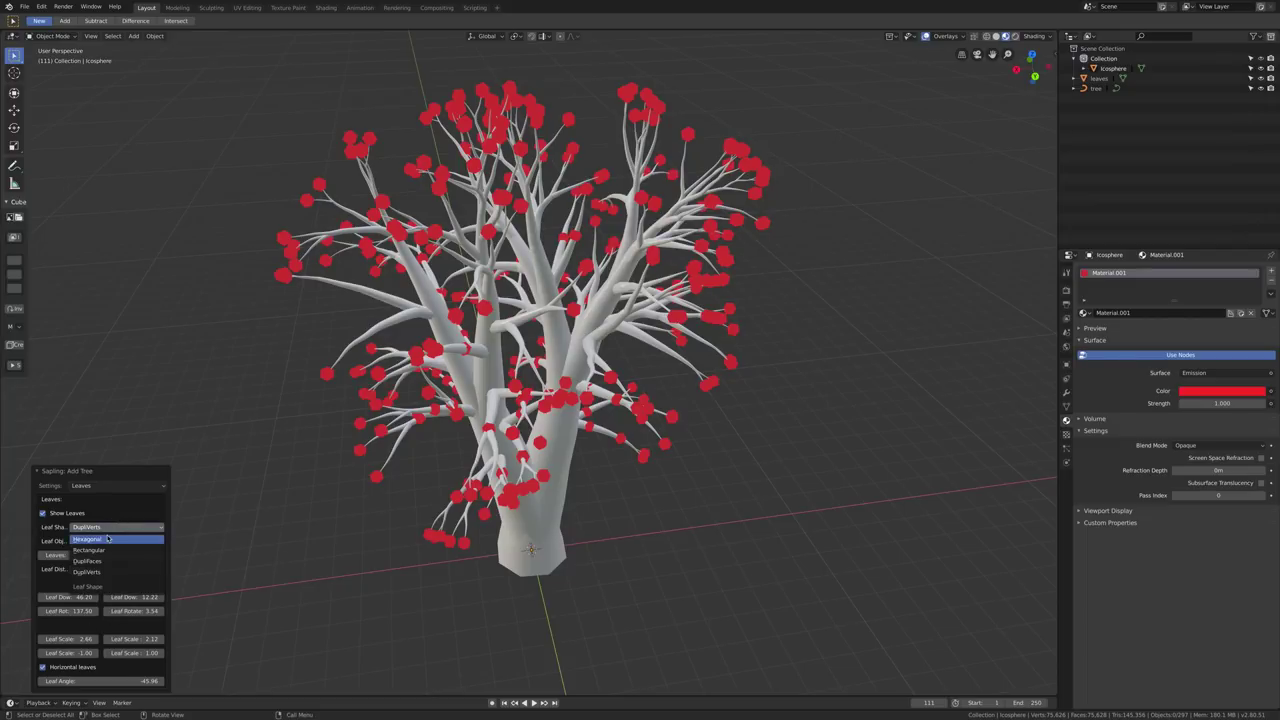
click(113, 517)
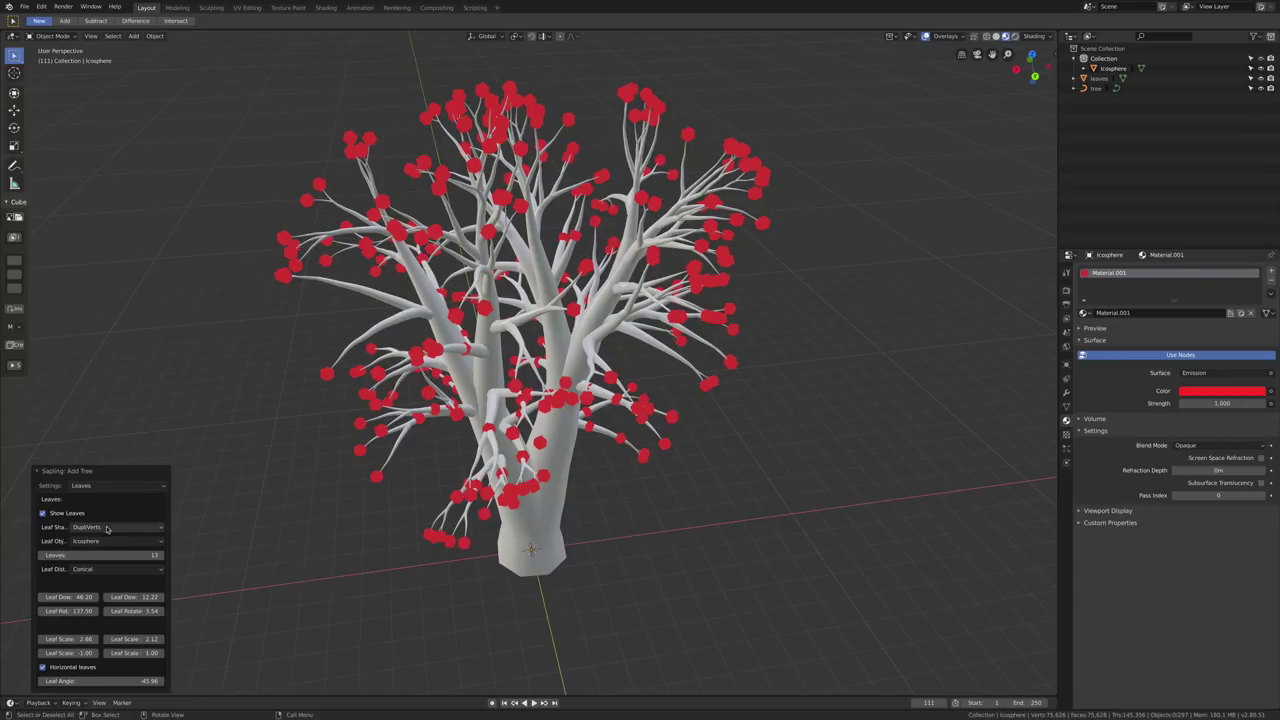
middle_drag(733, 425, 583, 422)
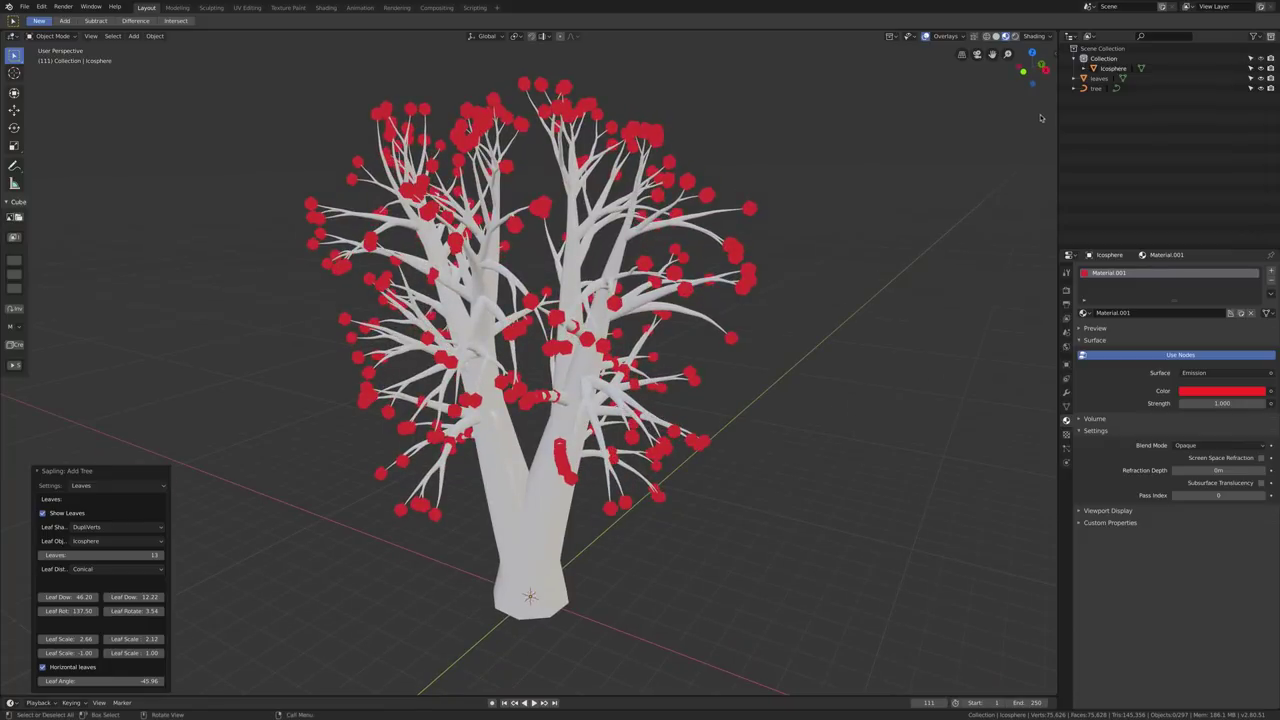
Select the source icosphere and scale it to 3.480 on all axes to enlarge every leaf instance.
right_click(1111, 69)
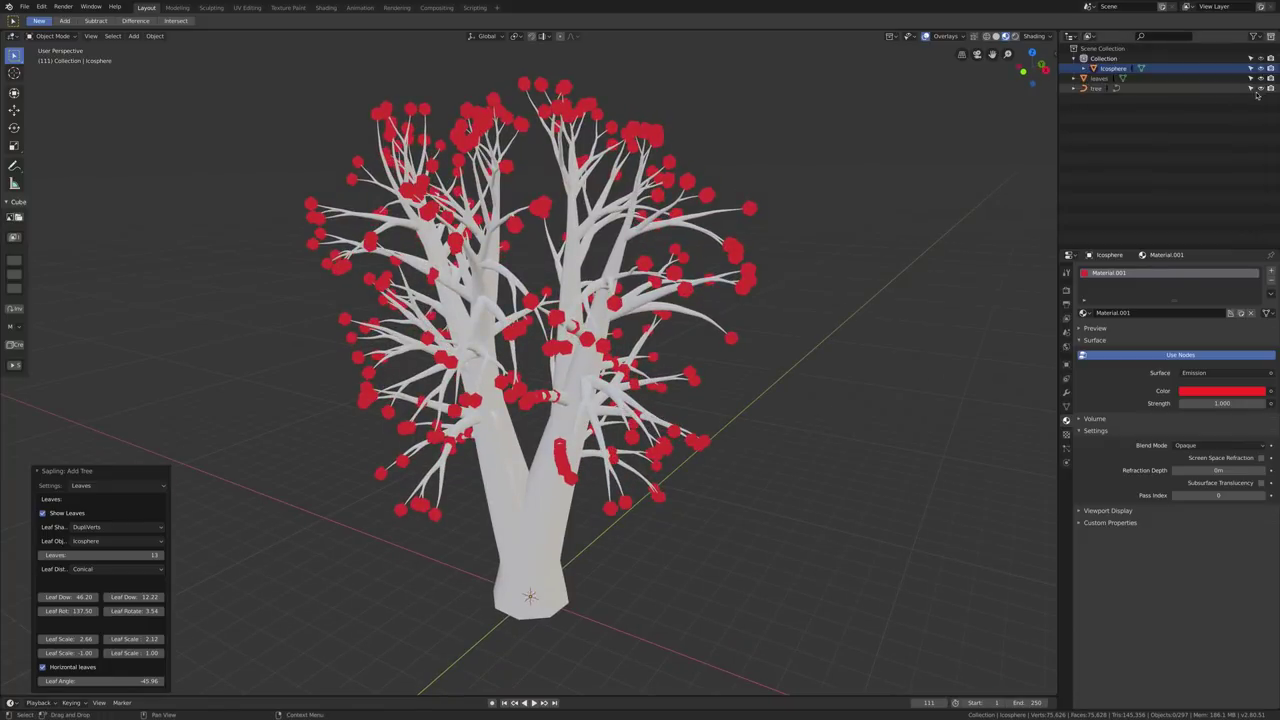
right_click(1120, 71)
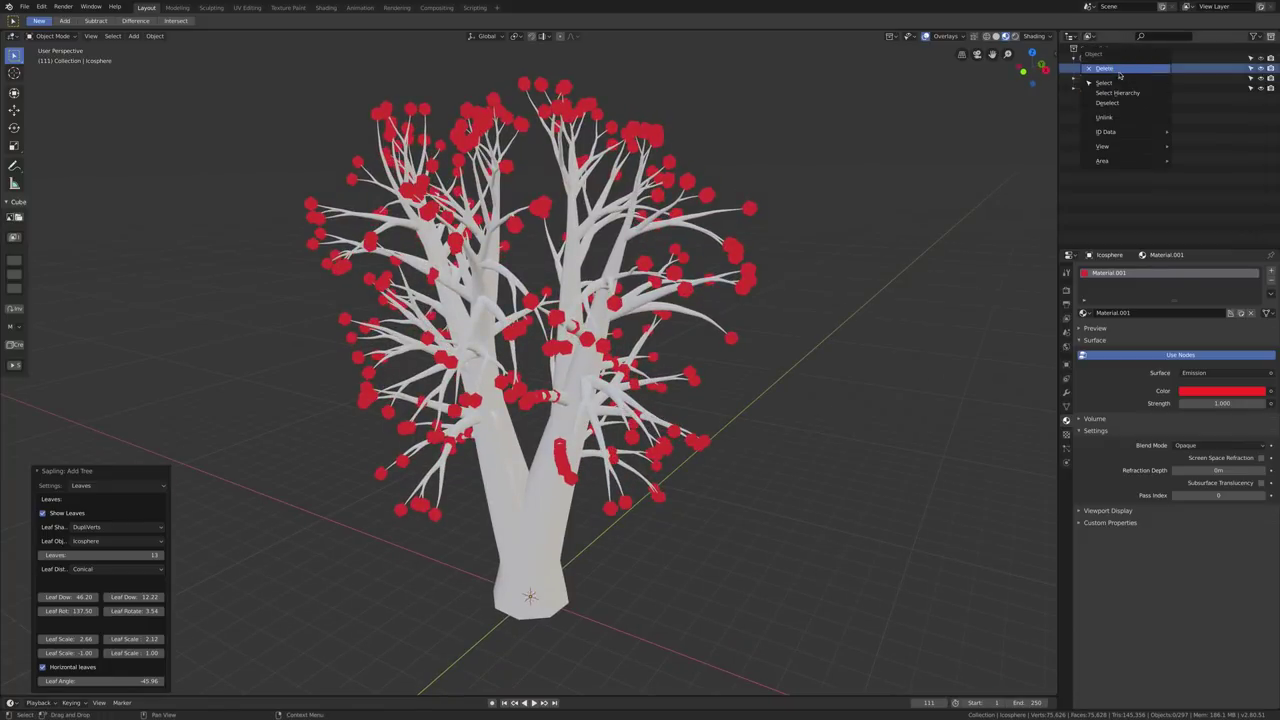
click(1049, 53)
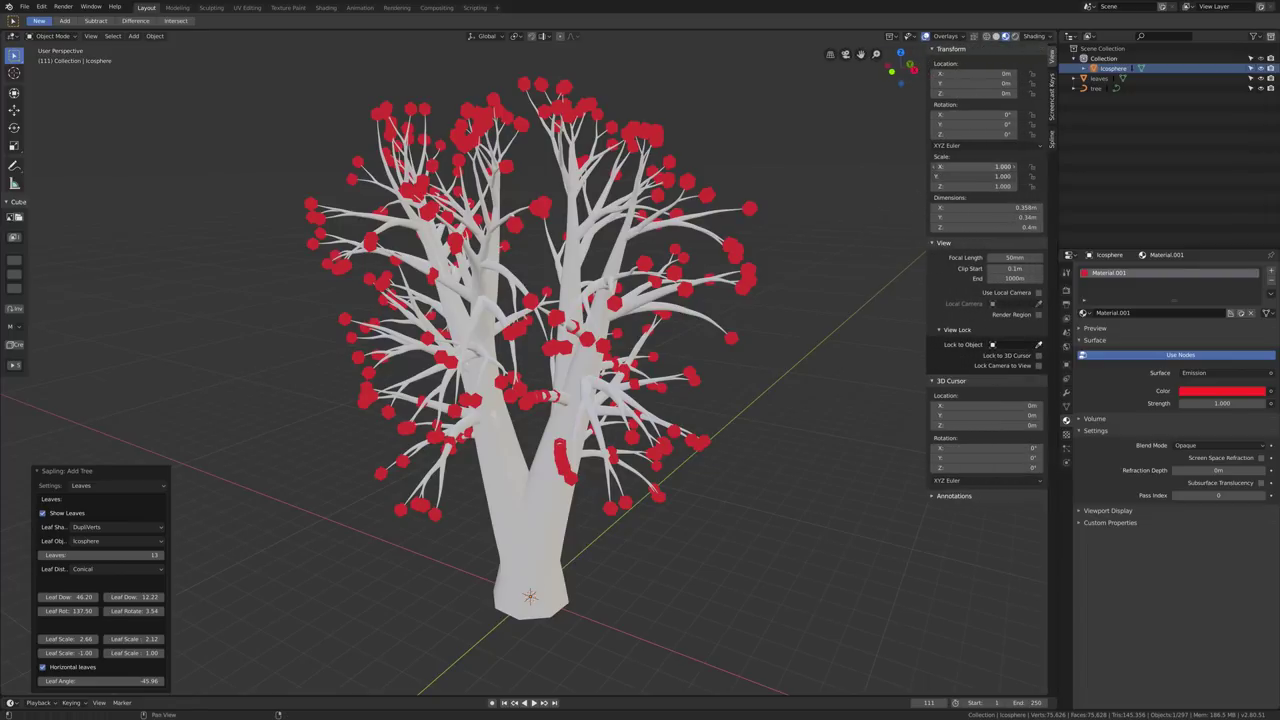
drag(973, 166, 1199, 166)
drag(1036, 166, 1040, 166)
middle_drag(674, 443, 790, 432)
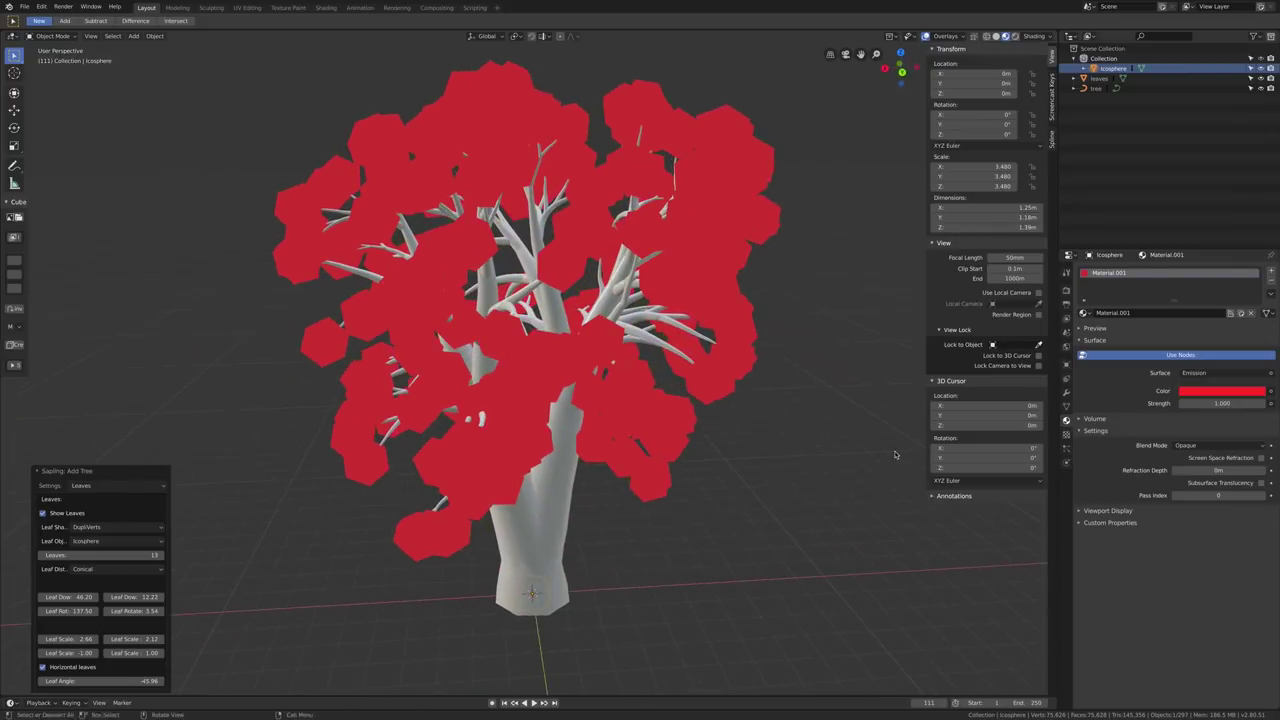
Add a Wireframe modifier to the icosphere leaf object and thin its thickness to 0.012 m.
click(1066, 392)
click(1119, 271)
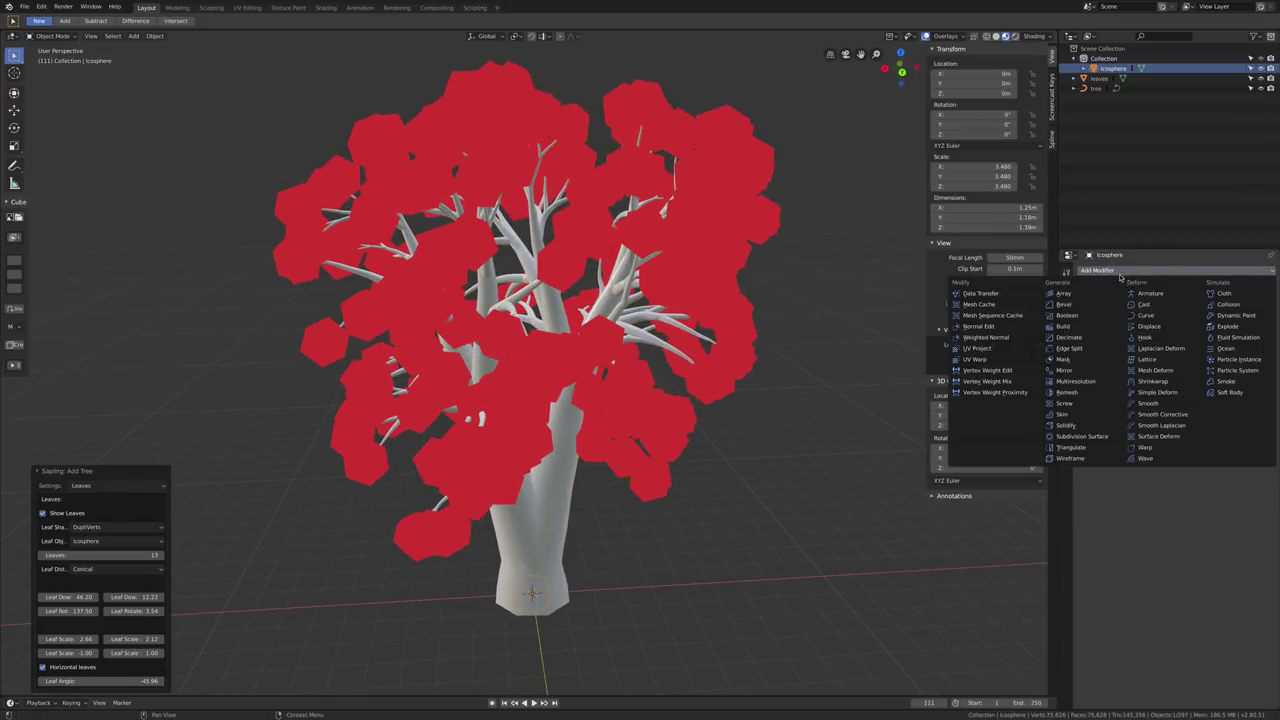
click(1076, 458)
middle_drag(760, 386, 830, 375)
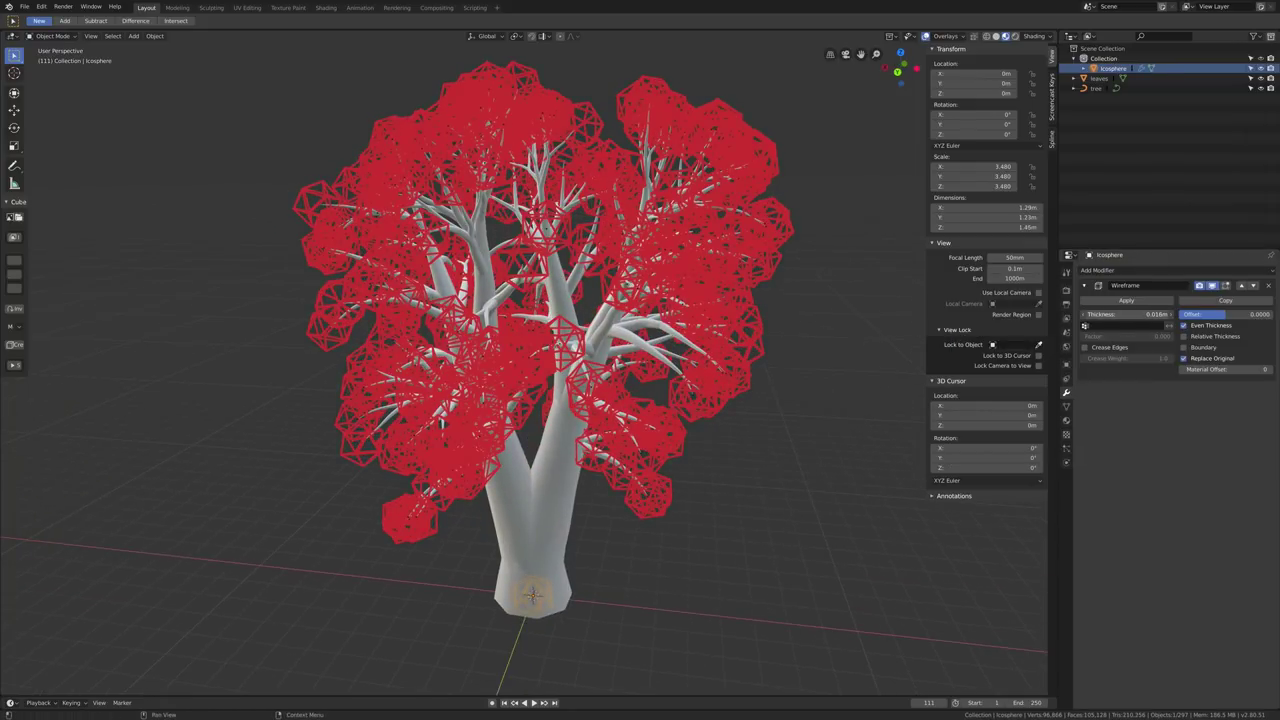
mouse_move(1127, 314)
mouse_down()
mouse_move(1102, 314)
mouse_move(1125, 314)
mouse_up()
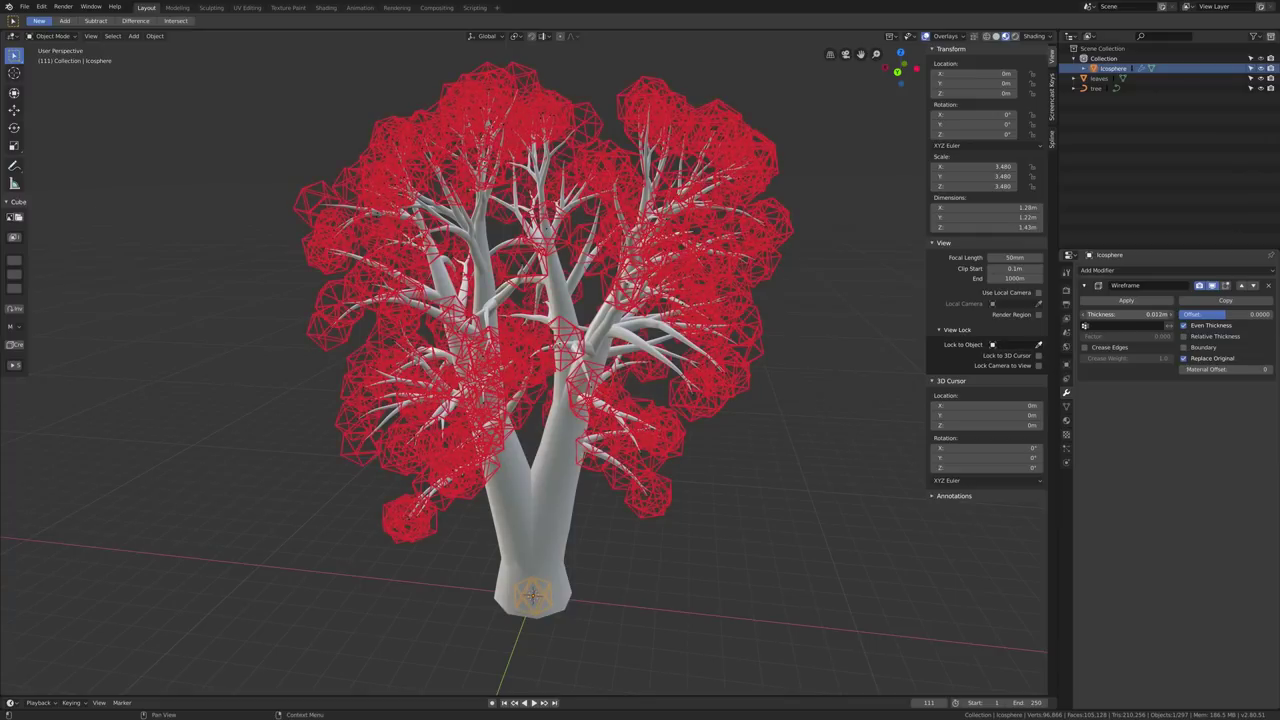
Create a new material on the tree with a near-black Base Color and a lowered Roughness.
click(561, 517)
click(1117, 271)
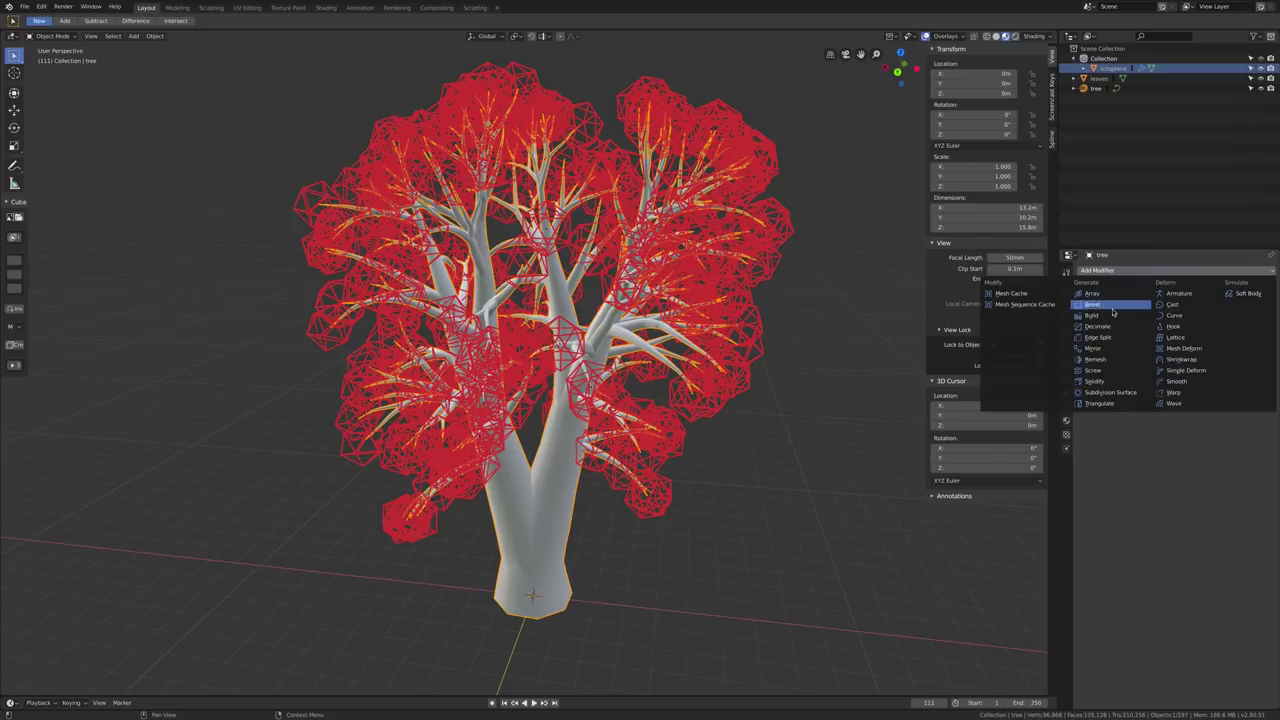
click(1131, 467)
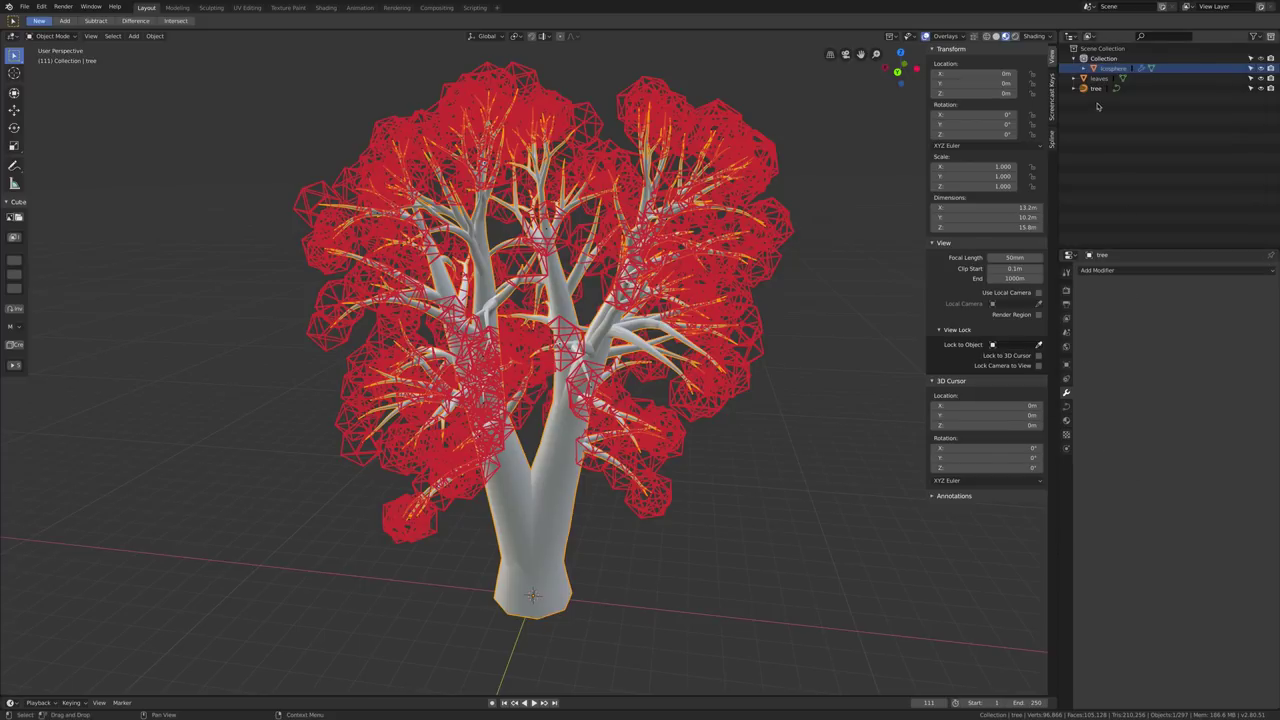
click(1066, 421)
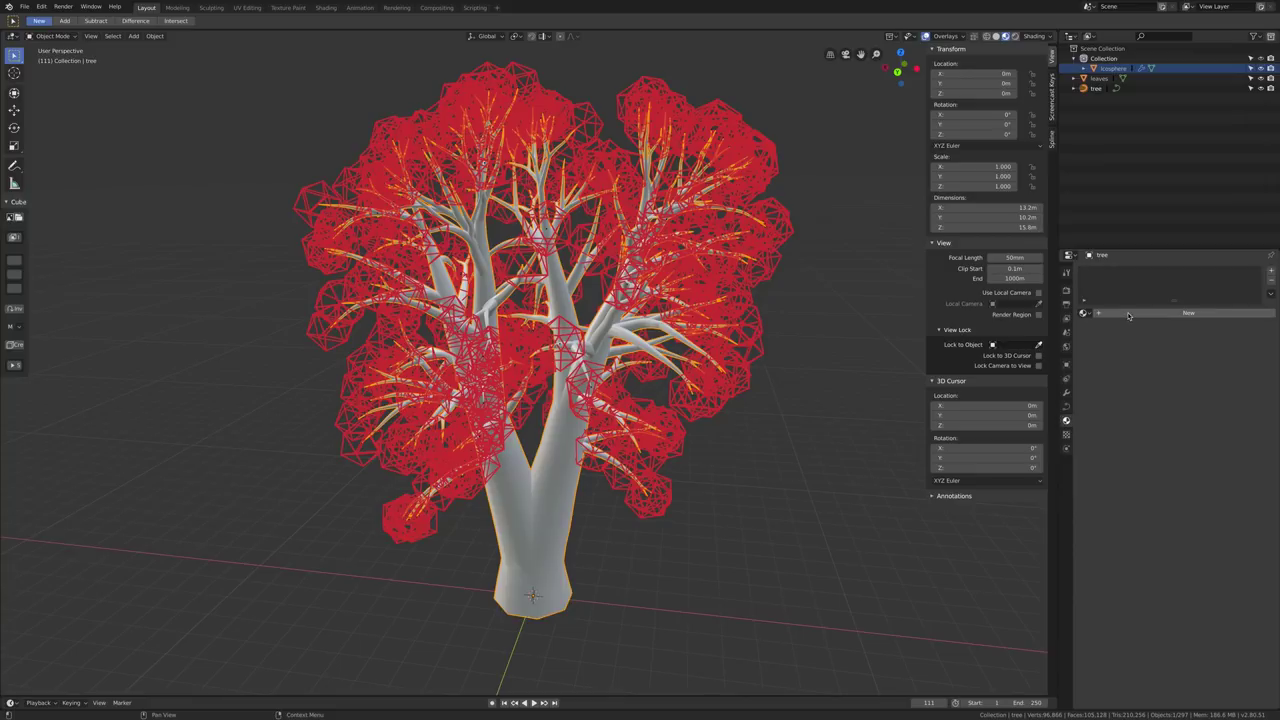
click(1188, 313)
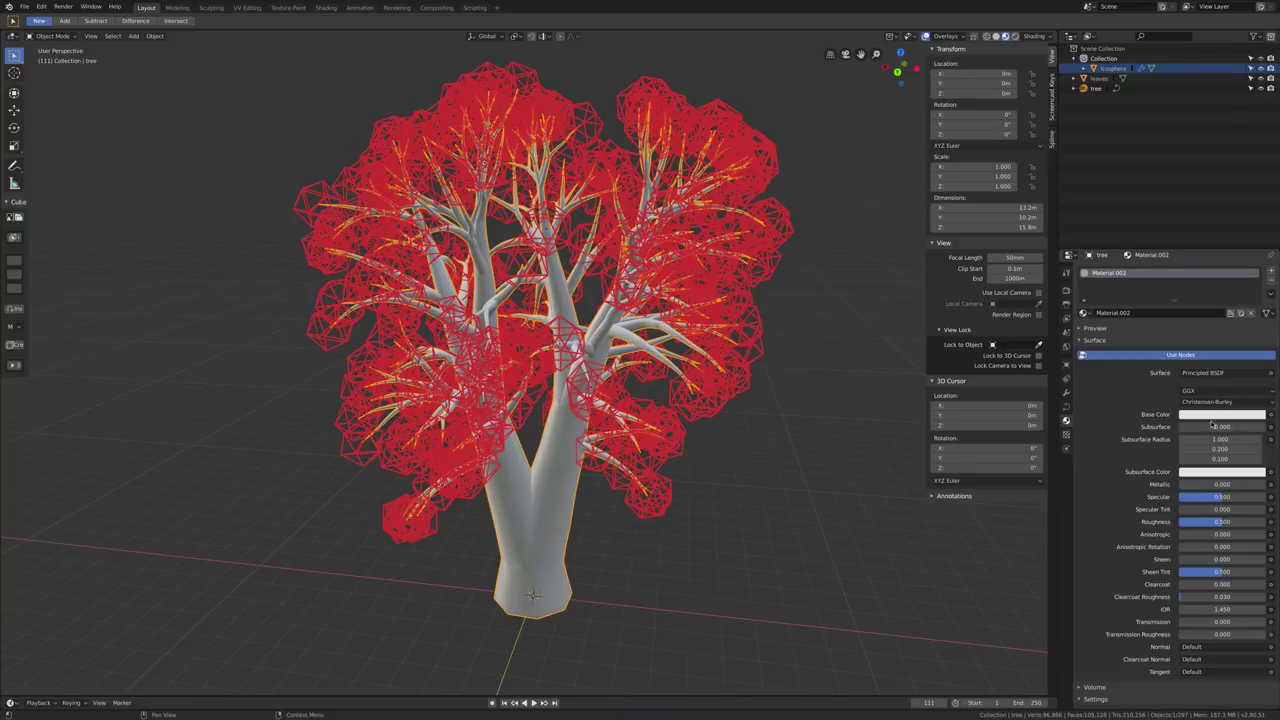
click(1212, 415)
drag(1257, 327, 1257, 334)
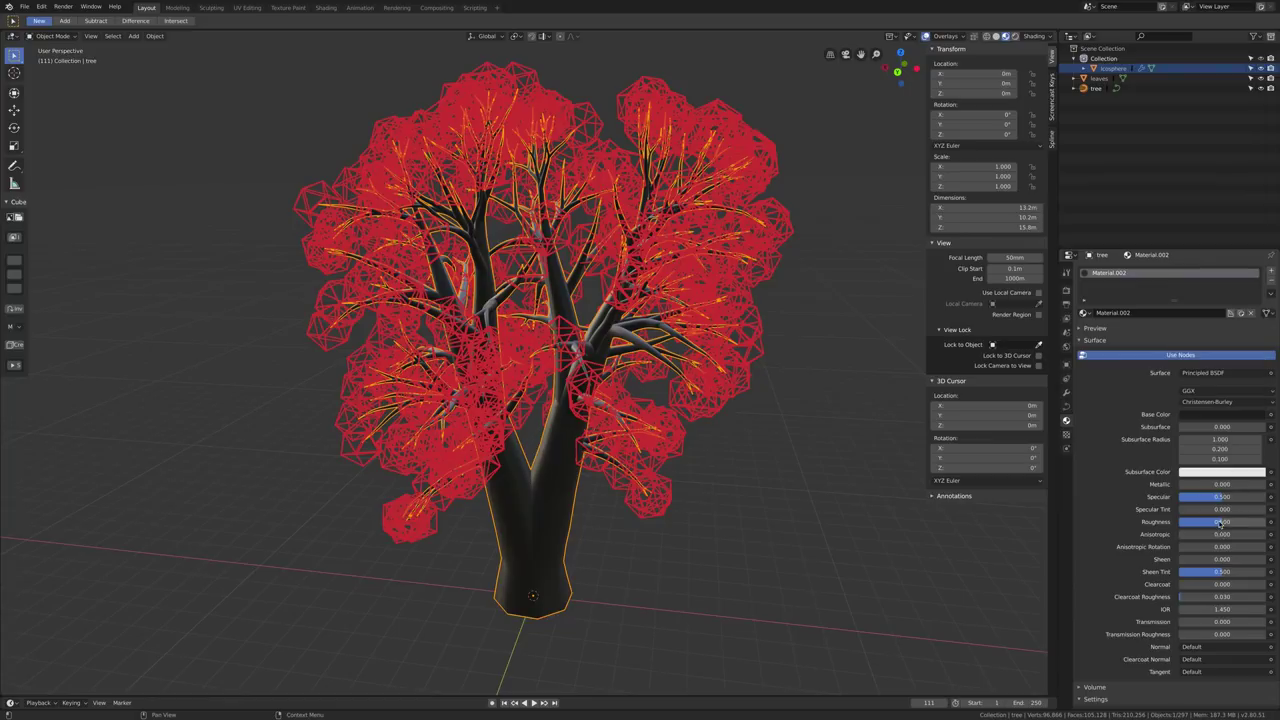
drag(1221, 523, 1190, 521)
Show the viewport with rendered shading, deselect the tree and enable Eevee Bloom with a Radius of 1.319.
click(1066, 346)
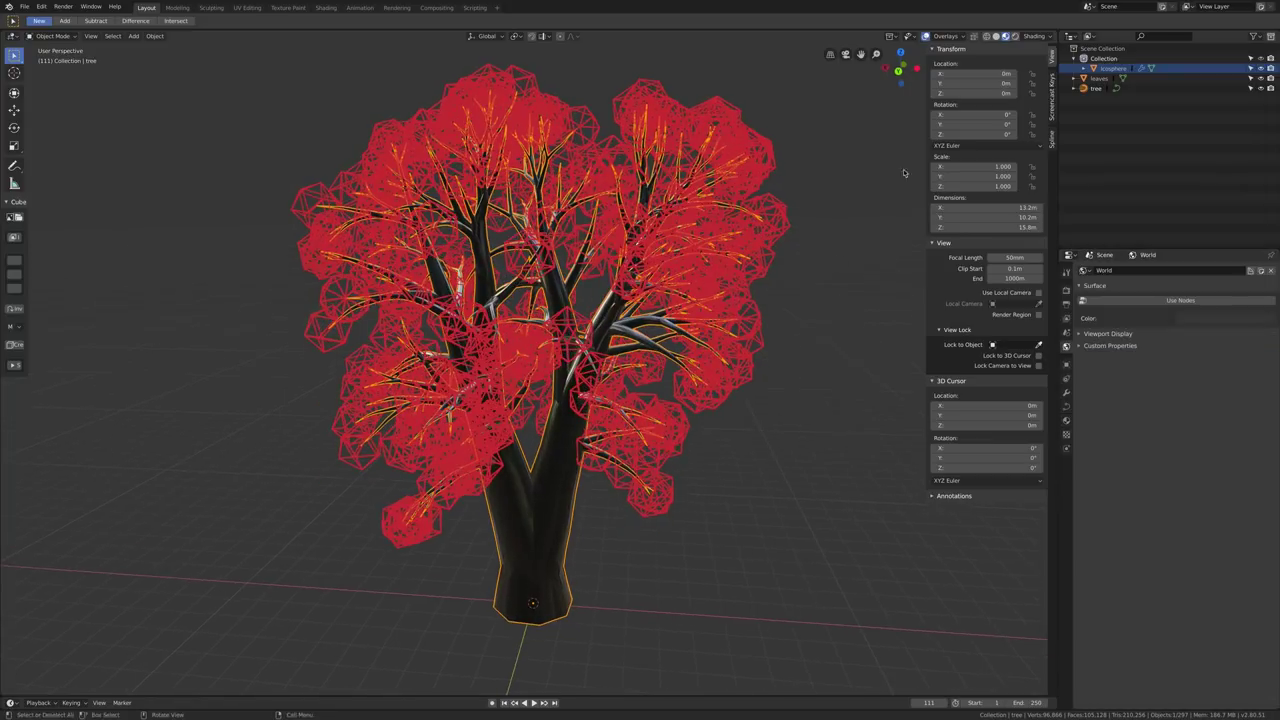
click(1016, 36)
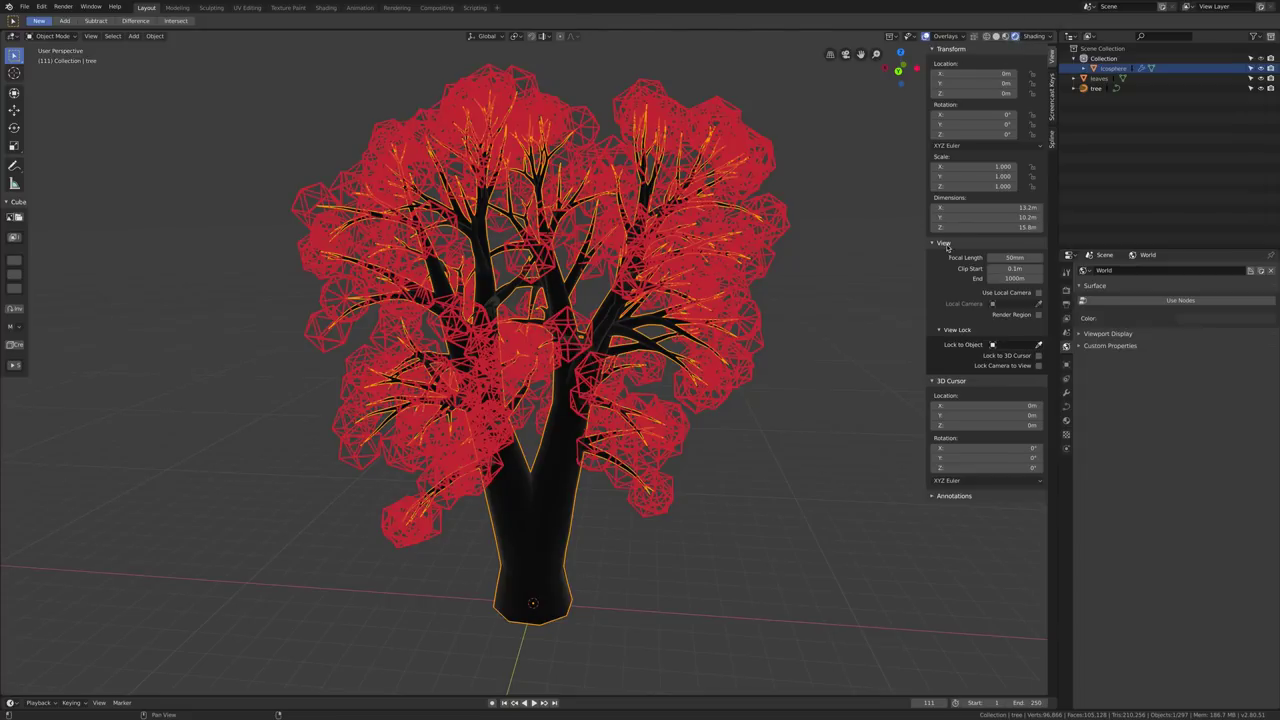
middle_drag(797, 414, 870, 366)
click(792, 320)
click(1067, 290)
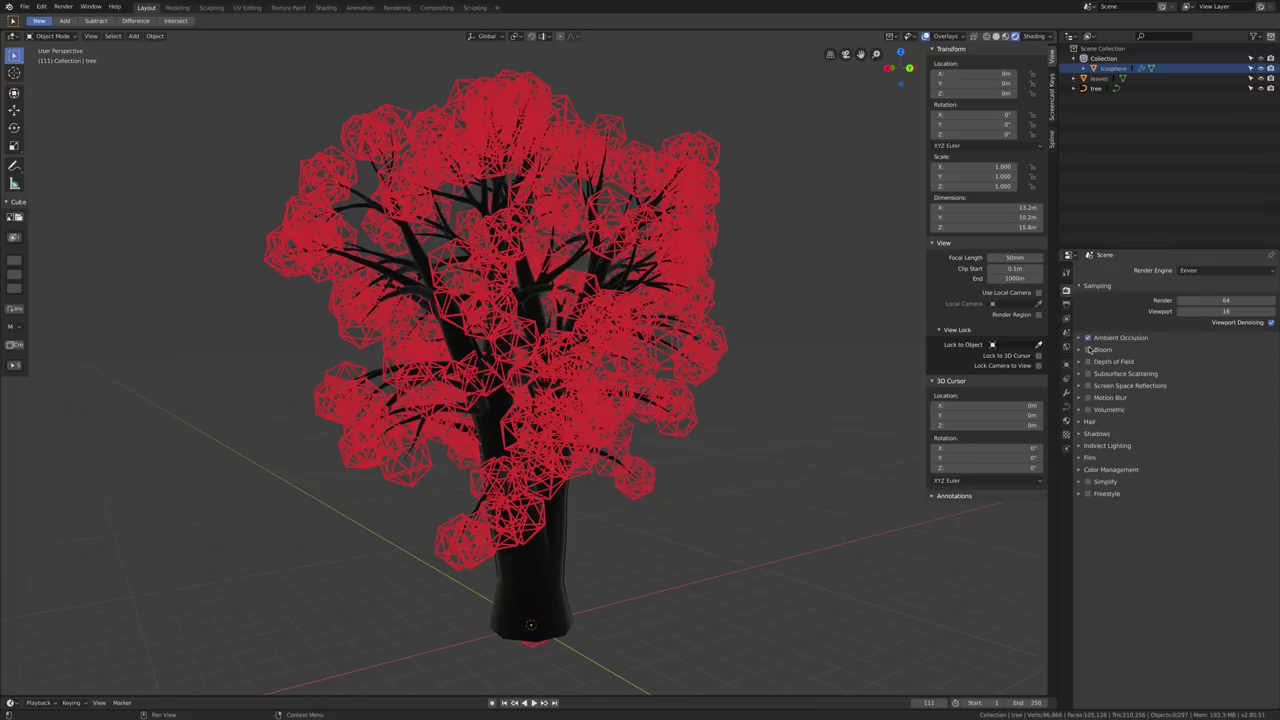
click(1088, 349)
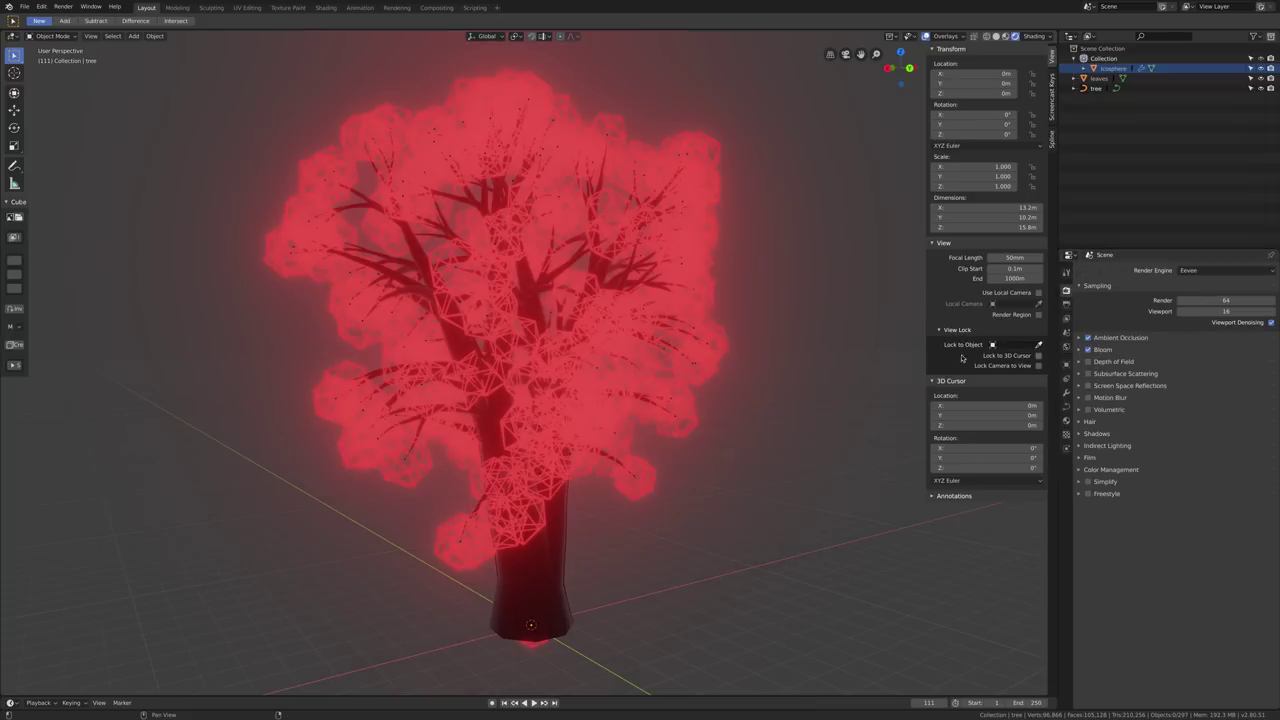
click(1080, 349)
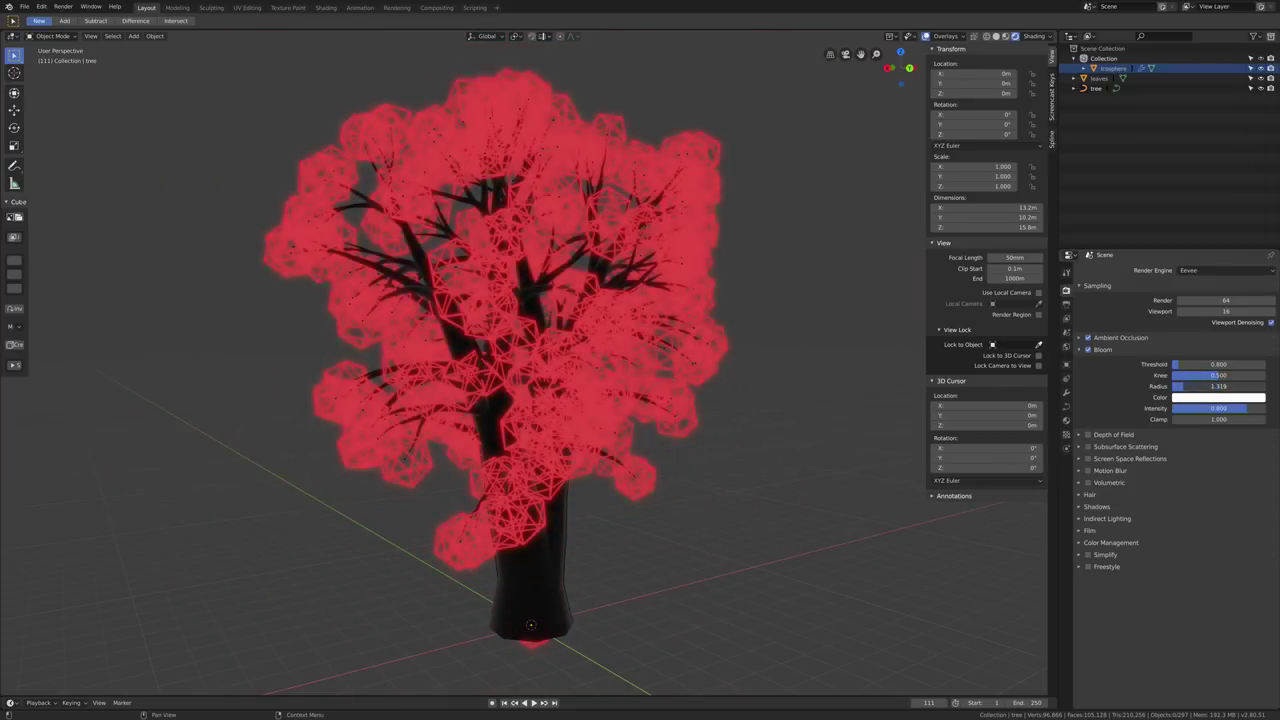
Select the source icosphere and set its Wireframe modifier thickness to 0.005 m.
click(1066, 395)
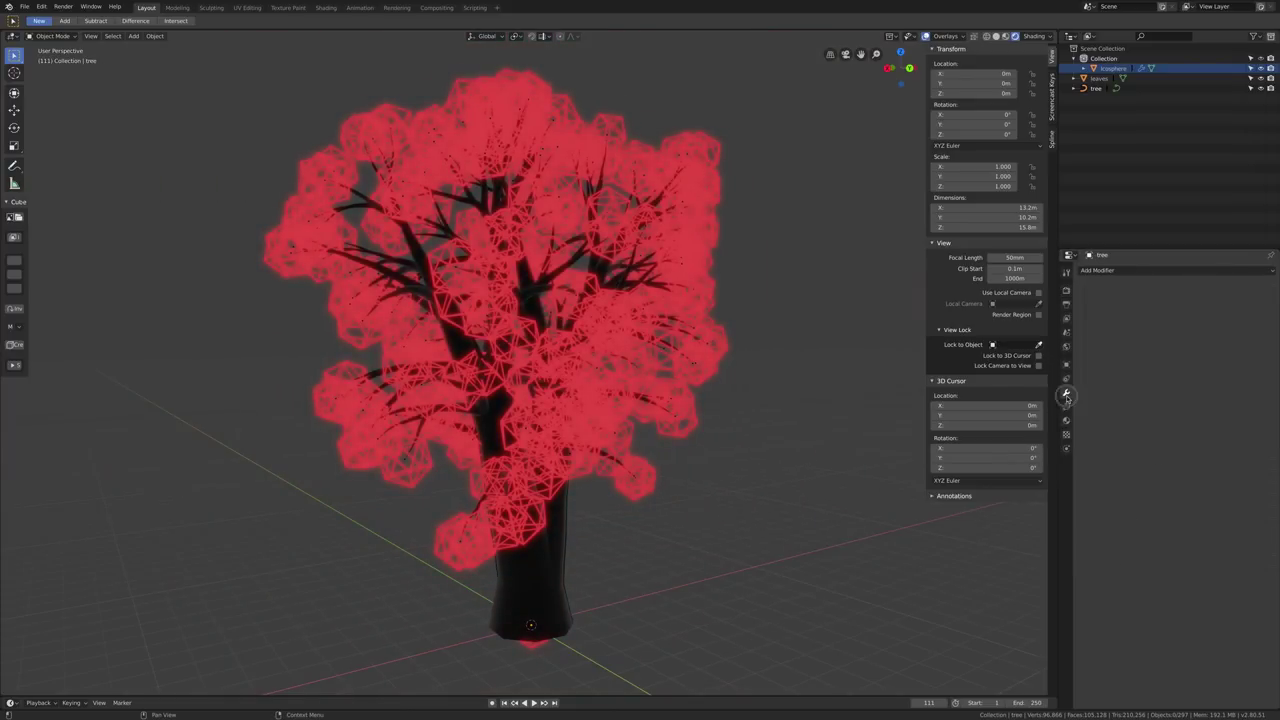
click(700, 369)
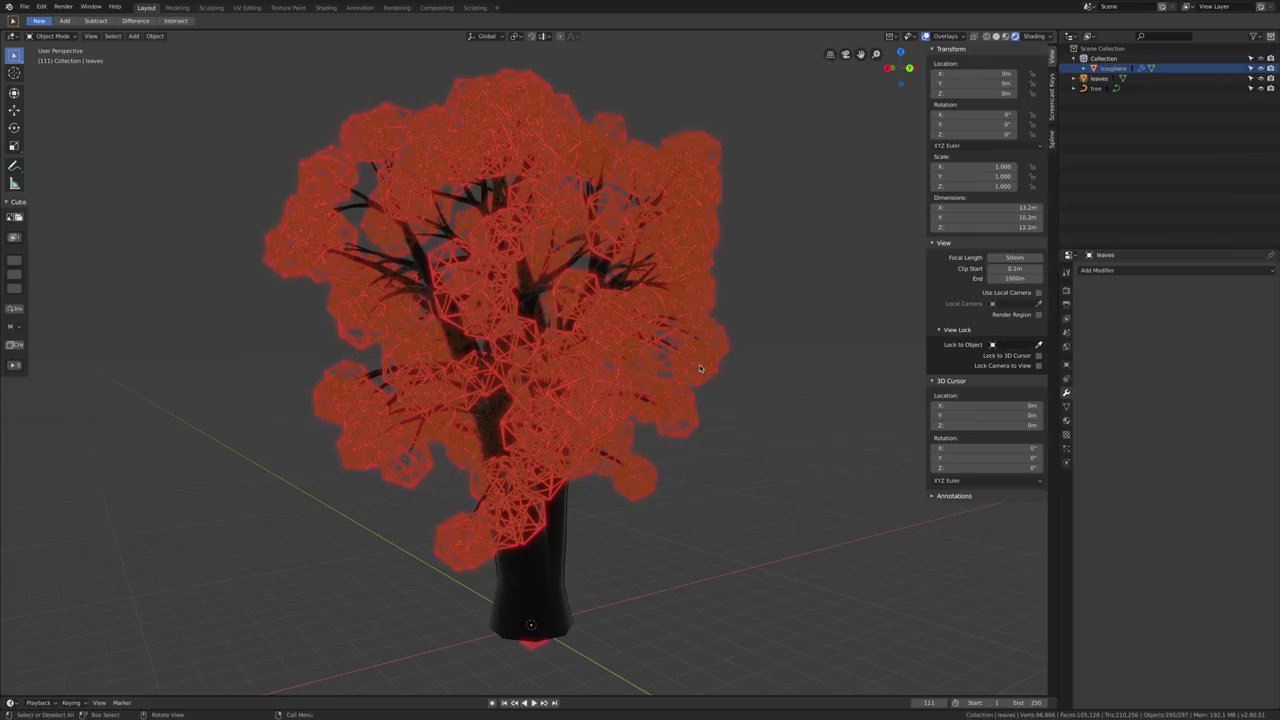
click(1106, 68)
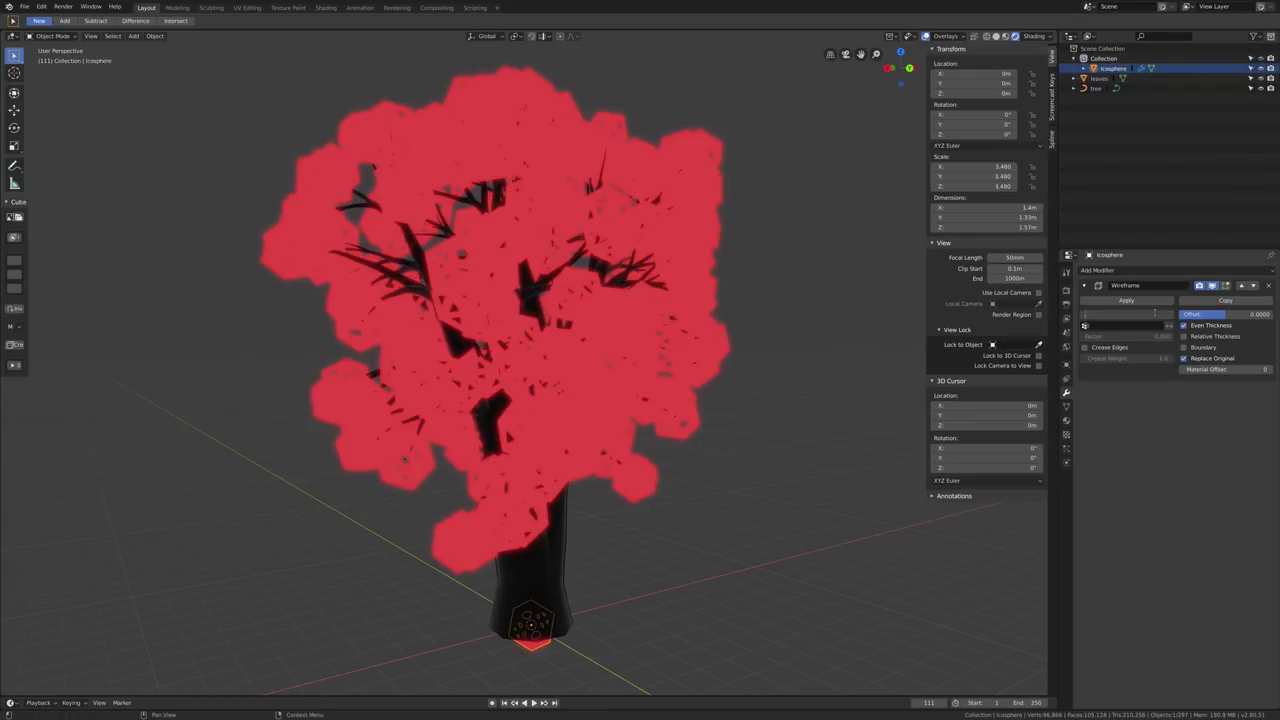
click(1155, 313)
text(.005)
key(Return)
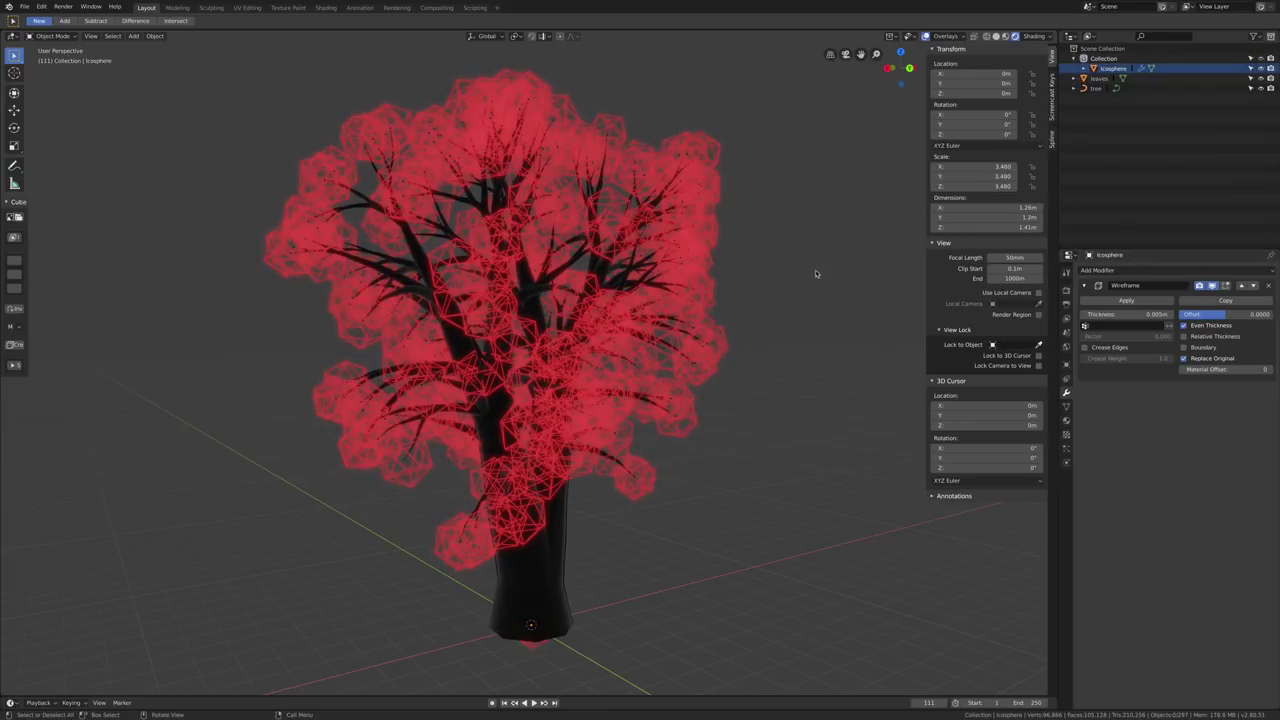
middle_drag(785, 298, 596, 305)
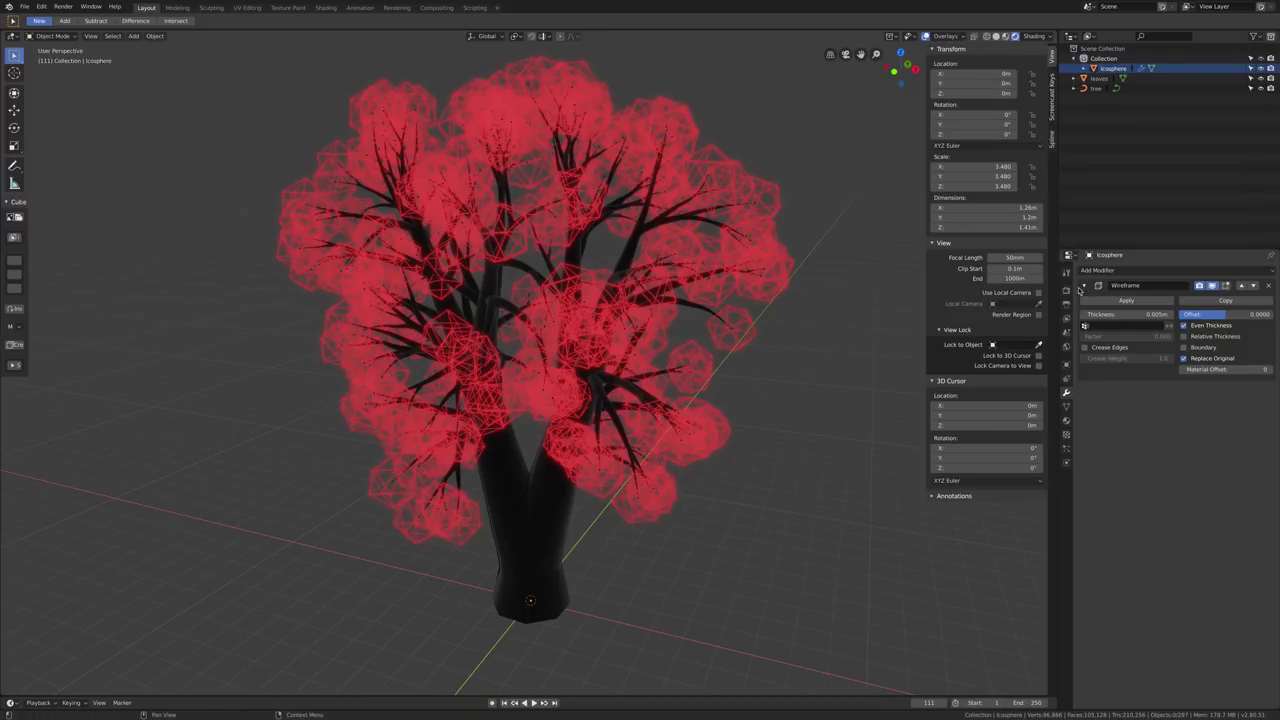
Darken the World background color to a value of 0.113.
click(1065, 291)
click(1066, 346)
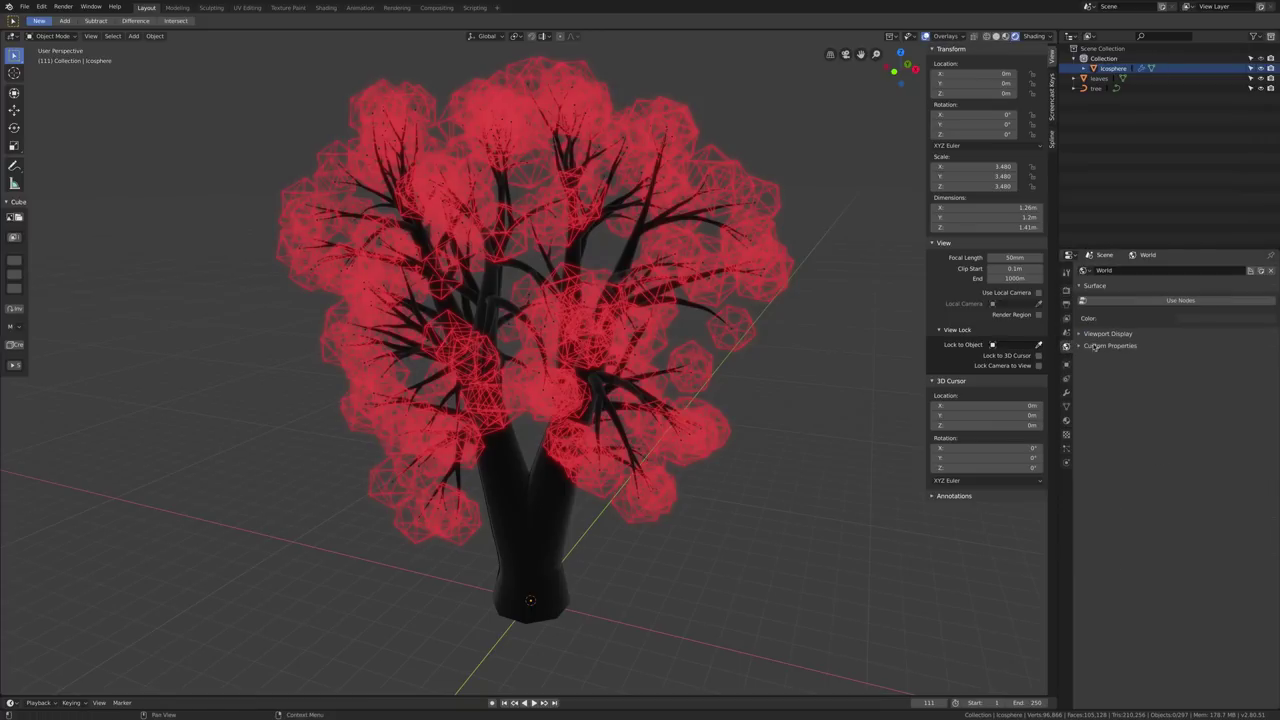
click(1201, 320)
drag(1267, 242, 1267, 250)
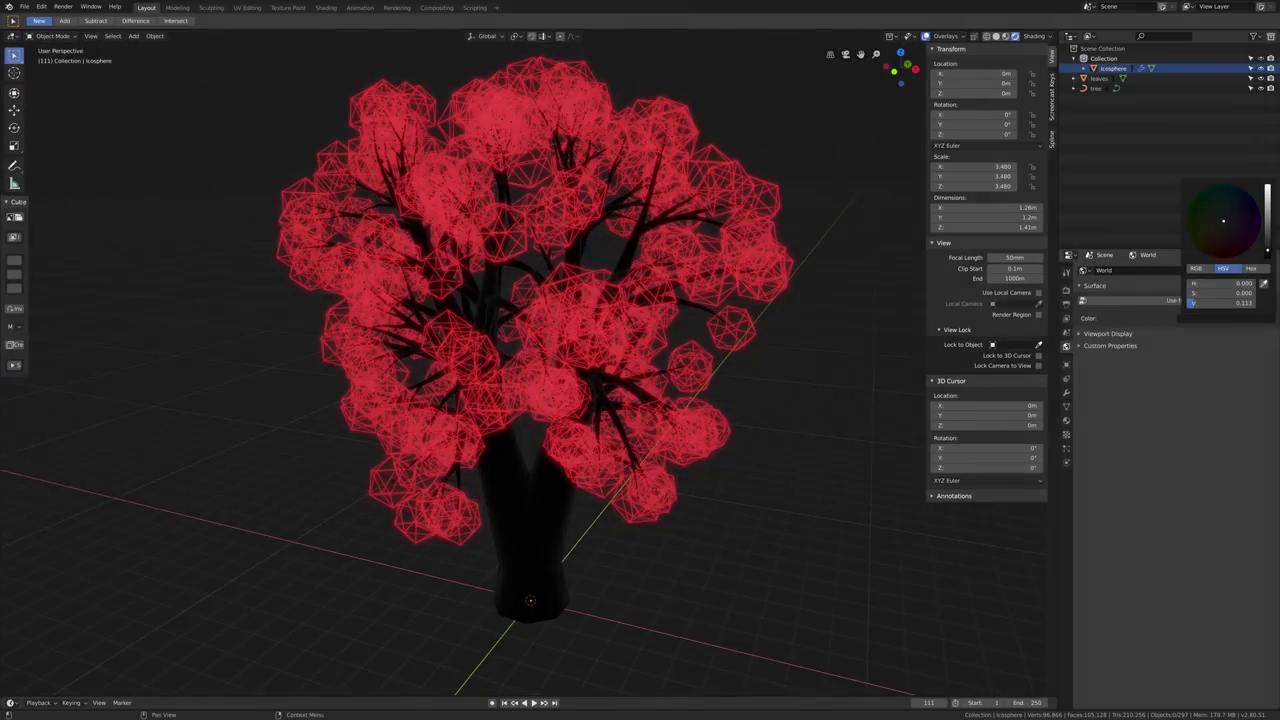
Turn off the viewport overlays and hide the source icosphere to inspect the glowing tree.
click(926, 36)
middle_drag(880, 97, 814, 266)
middle_drag(601, 263, 505, 263)
scroll(515, 272, down, 5)
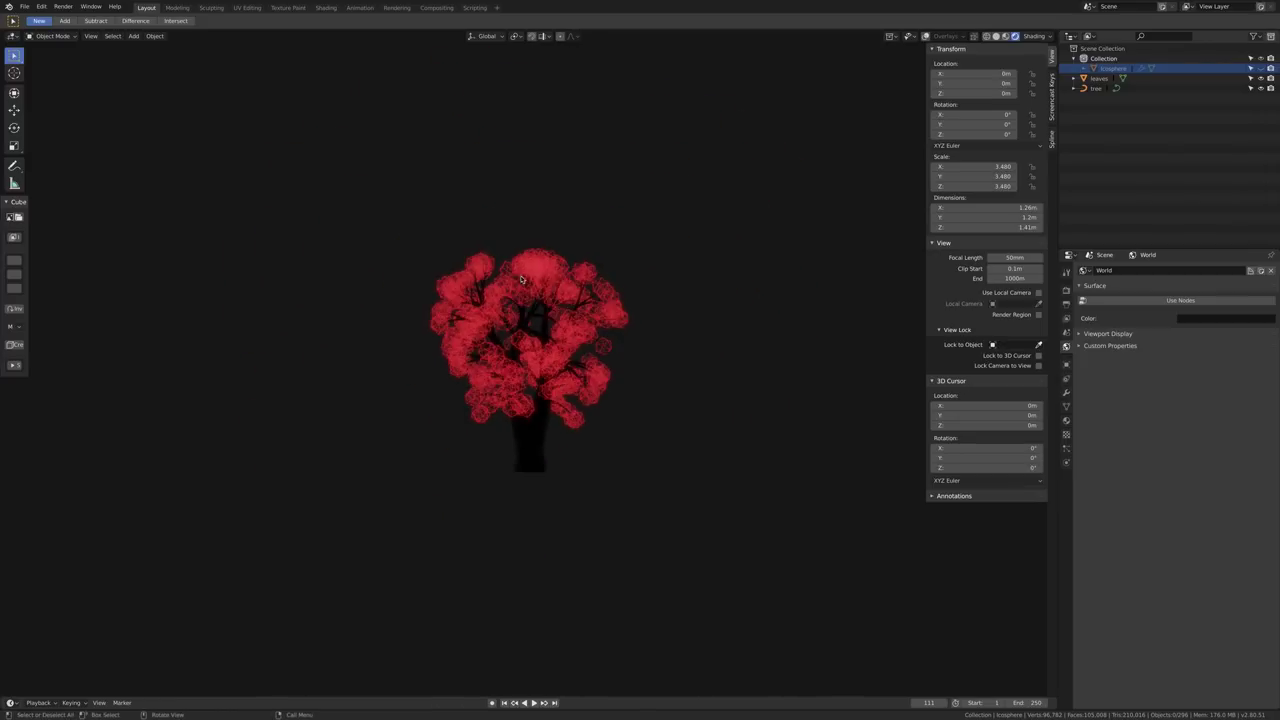
scroll(609, 295, up, 6)
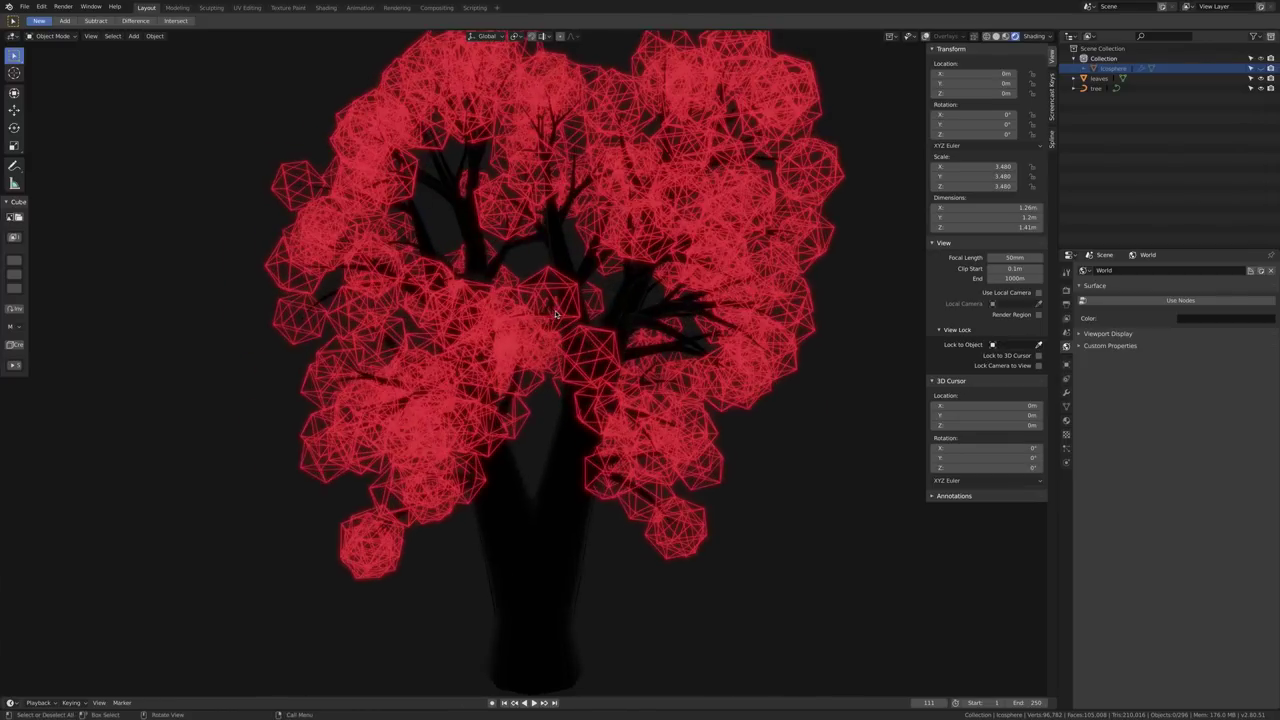
Scale the source icosphere down to 1.380 on all axes to shrink the wireframe leaves.
middle_drag(609, 295, 480, 303)
scroll(480, 303, down, 4)
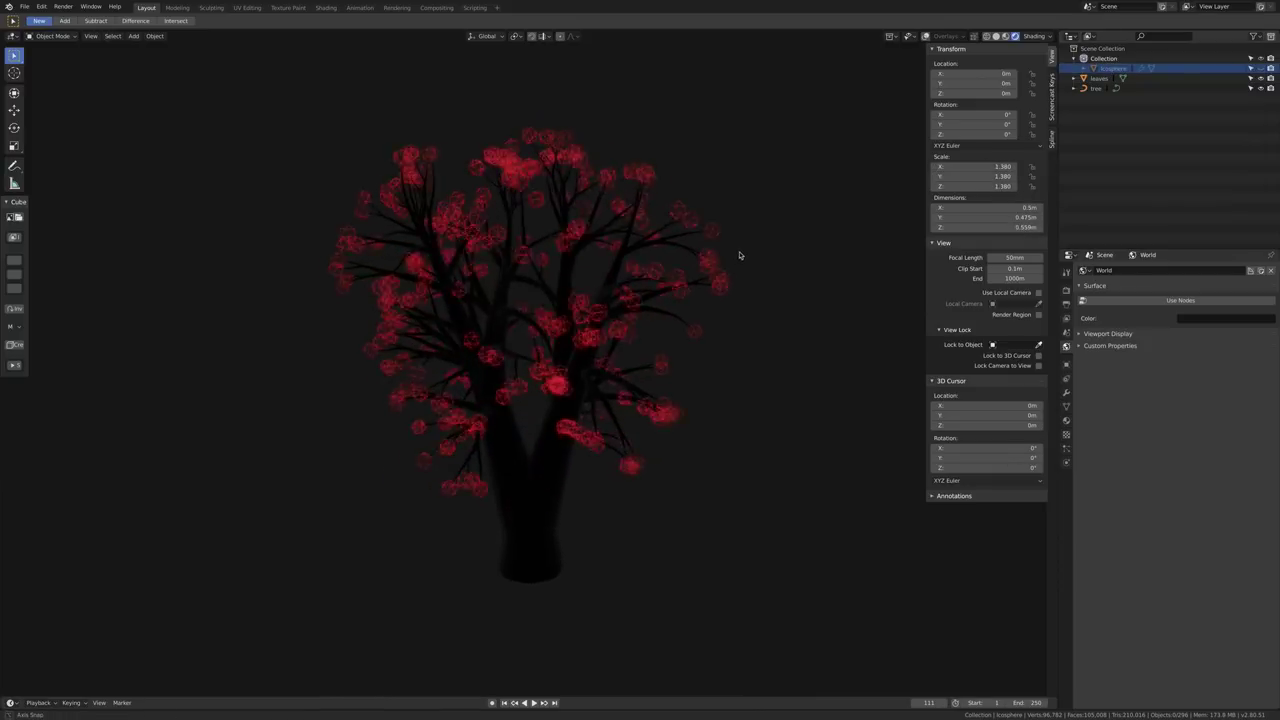
scroll(740, 255, up, 2)
scroll(740, 255, down, 2)
middle_drag(740, 255, 717, 262)
scroll(740, 262, up, 3)
Darken the World background color further to almost pure black.
click(1226, 318)
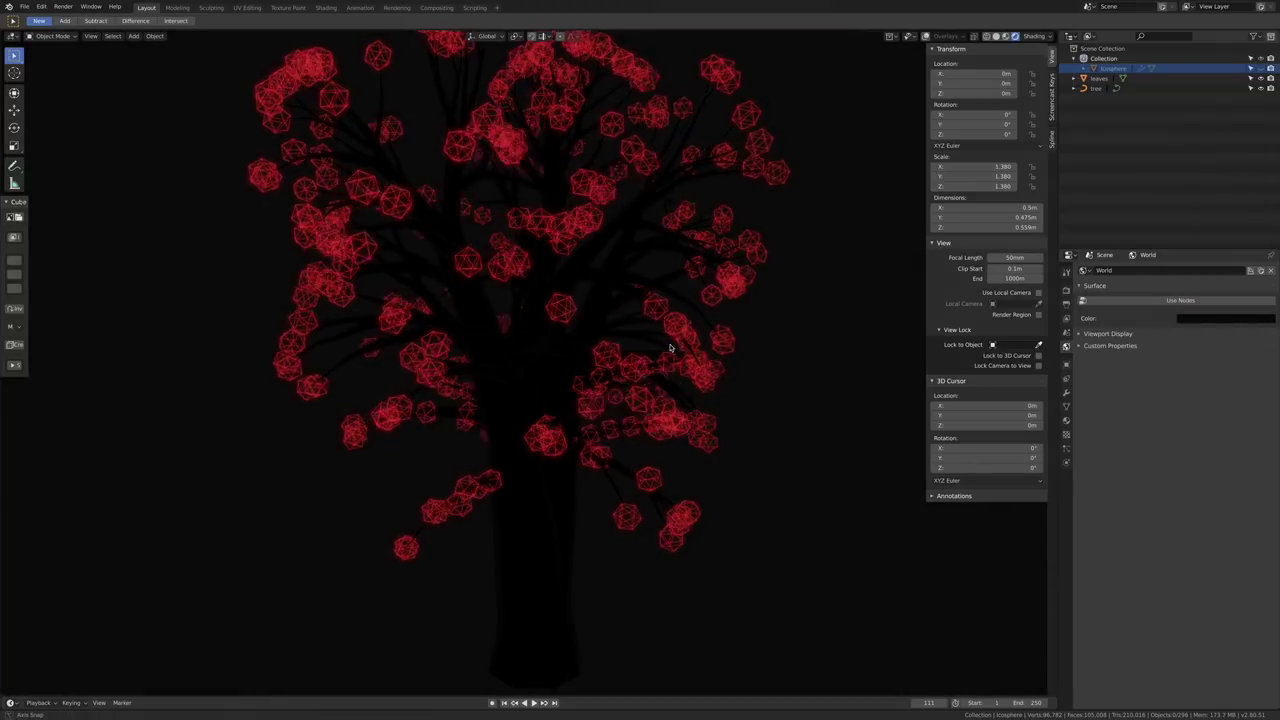
middle_drag(674, 343, 616, 339)
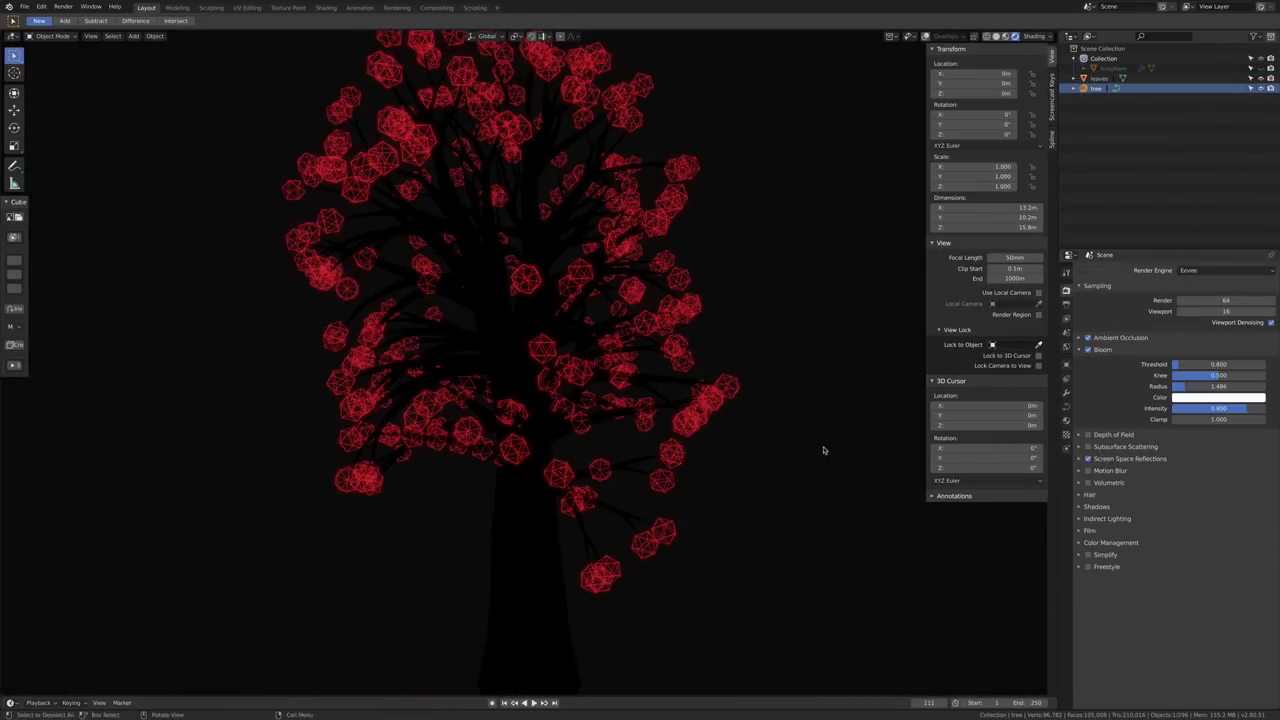
Enable Screen Space Reflections, set the Bloom Radius to 1.486 and inspect the tree with its glowing leaves.
middle_drag(826, 449, 740, 454)
scroll(737, 455, down, 3)
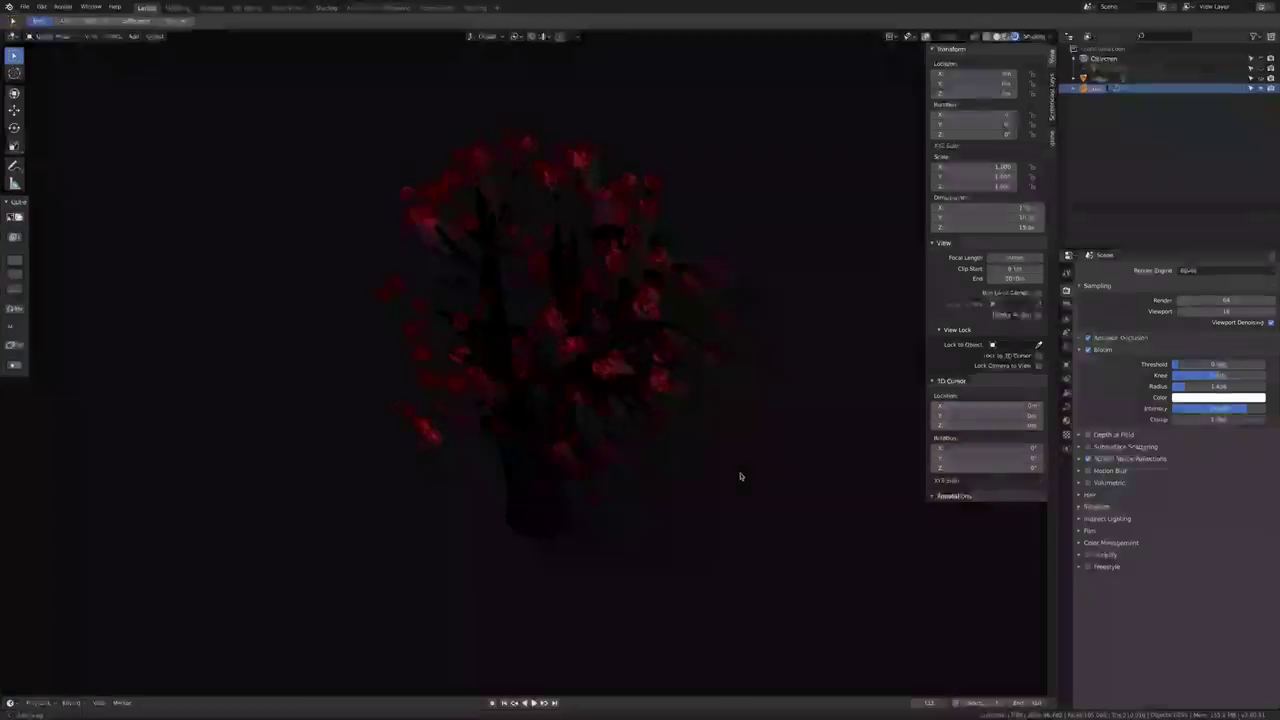
scroll(769, 466, up, 5)
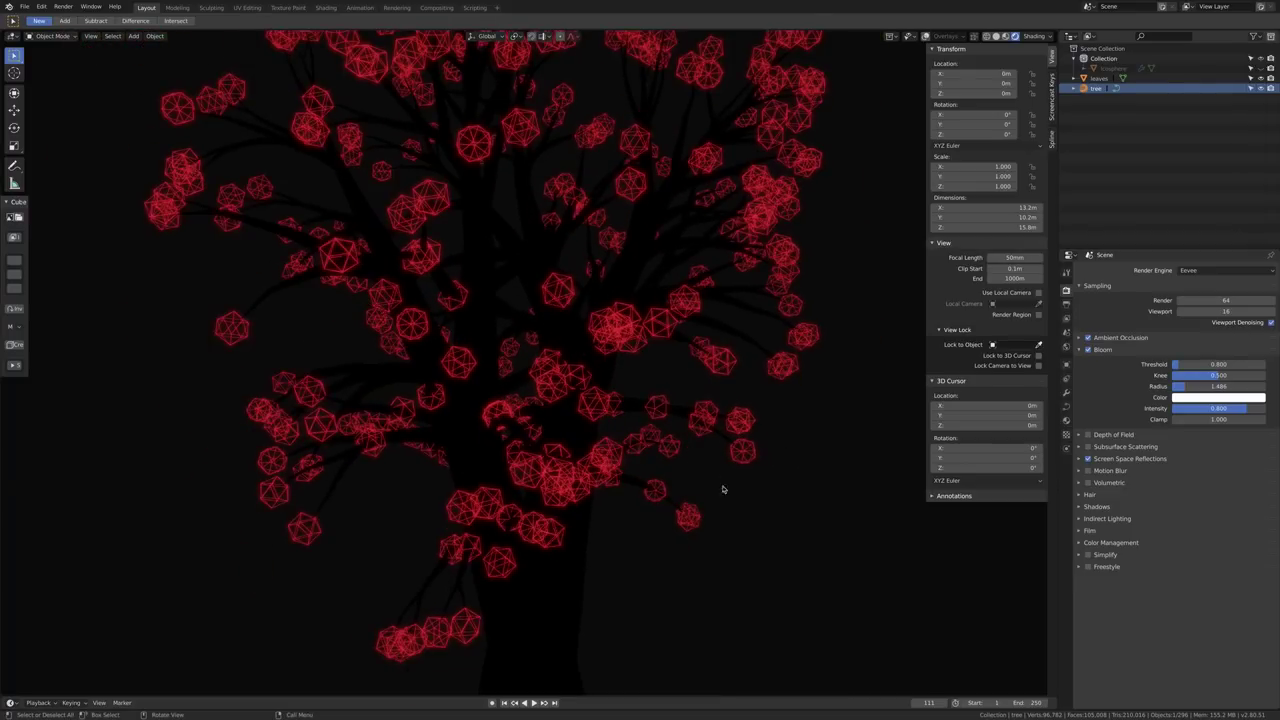
mouse_move(734, 492)
middle_down()
mouse_move(760, 514)
mouse_move(740, 514)
mouse_move(817, 509)
mouse_move(789, 517)
mouse_move(763, 580)
mouse_move(771, 517)
mouse_move(717, 514)
mouse_move(738, 516)
middle_up()
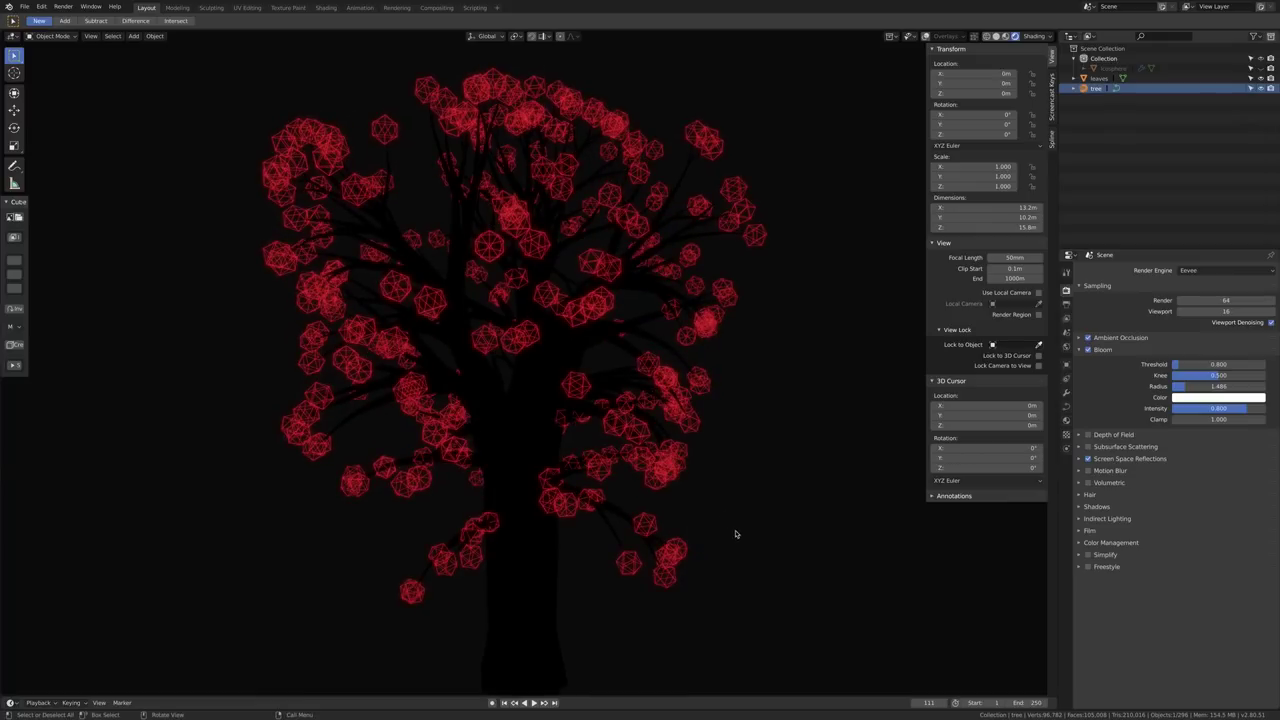